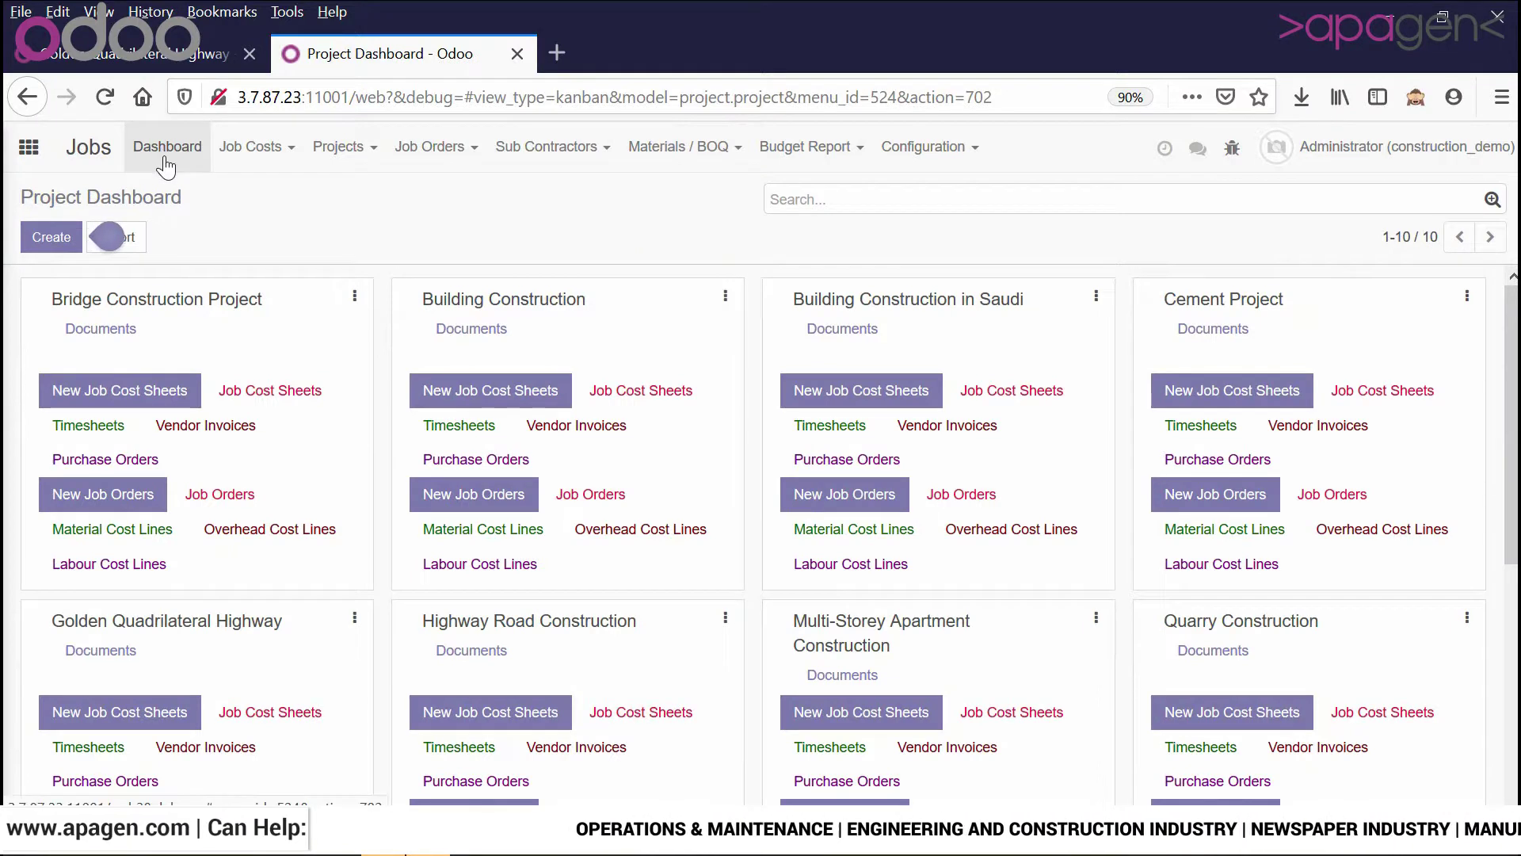
- Open the job inspections list under Job Orders and start a new inspection record
left_click(272, 154)
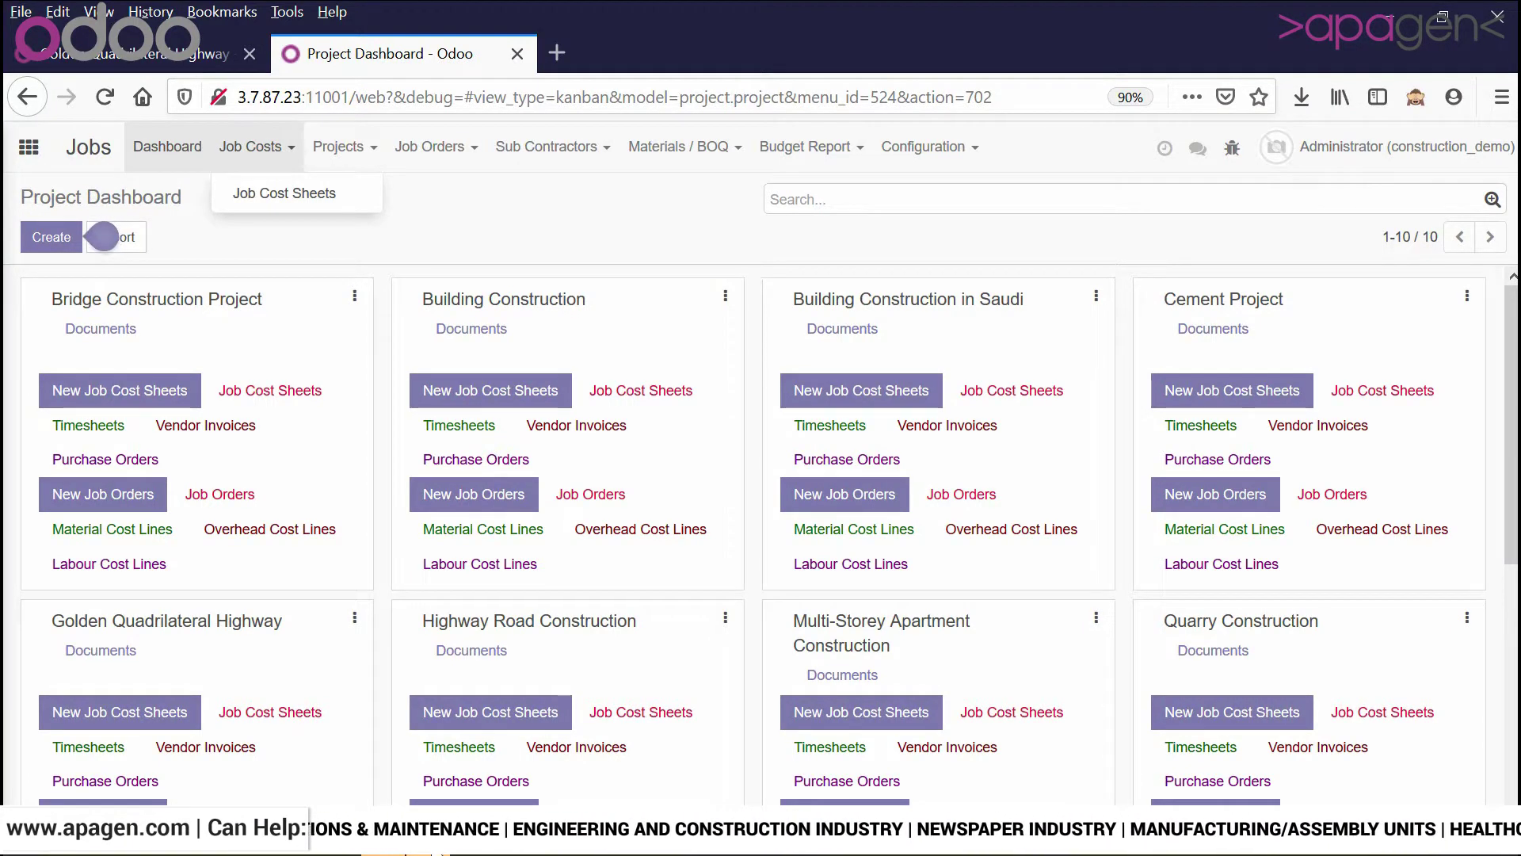
left_click(613, 221)
left_click(462, 162)
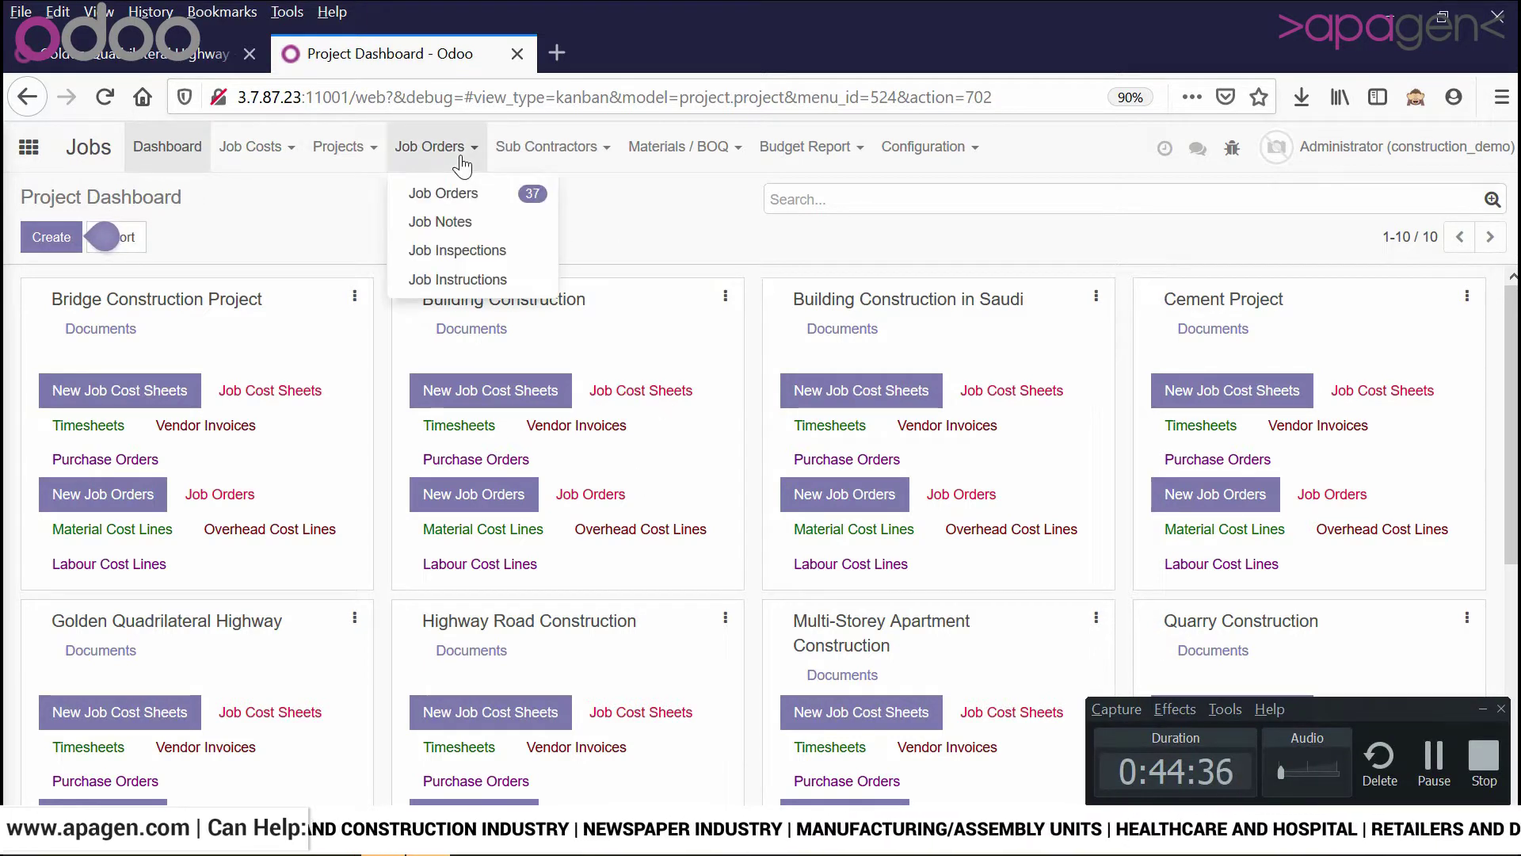
left_click(453, 262)
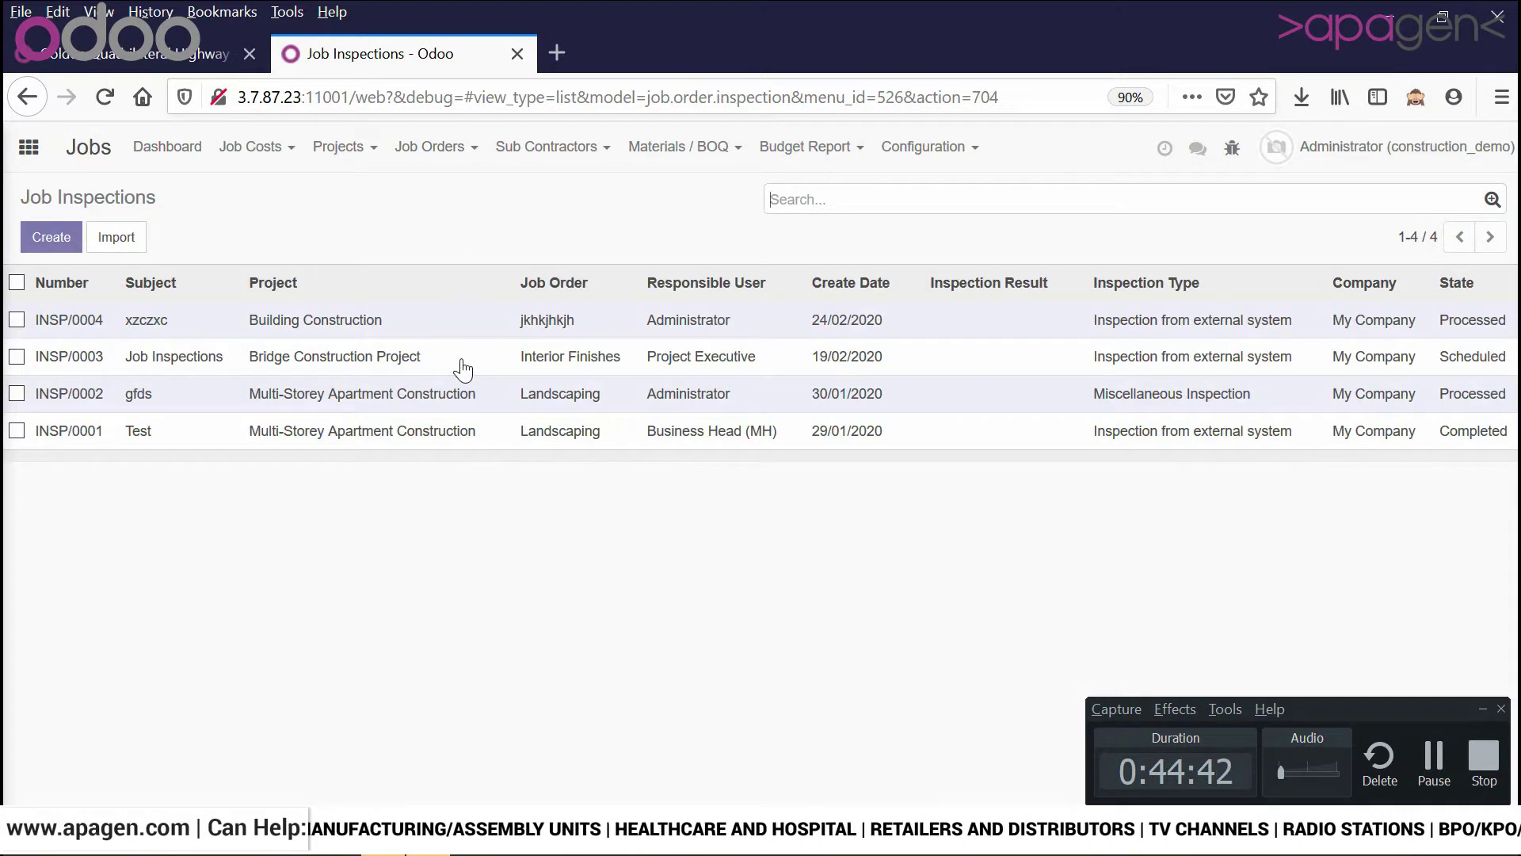
left_click(44, 240)
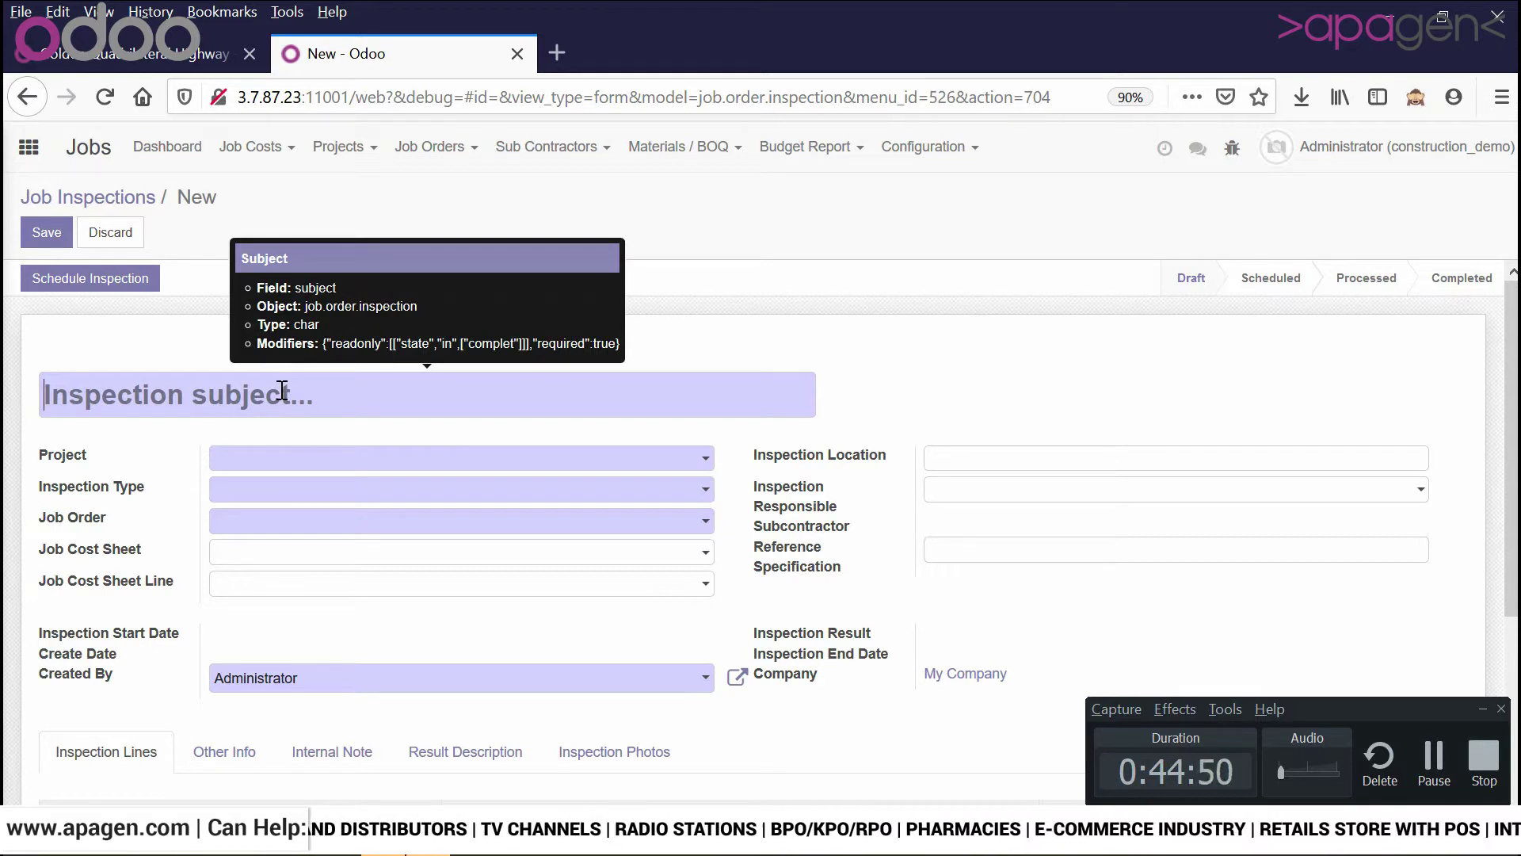
- Title the inspection Mid-Project Inspection and assign it to the Golden Quadrilateral Highway project with the type Inspection in plant maintenance
type("Mid-")
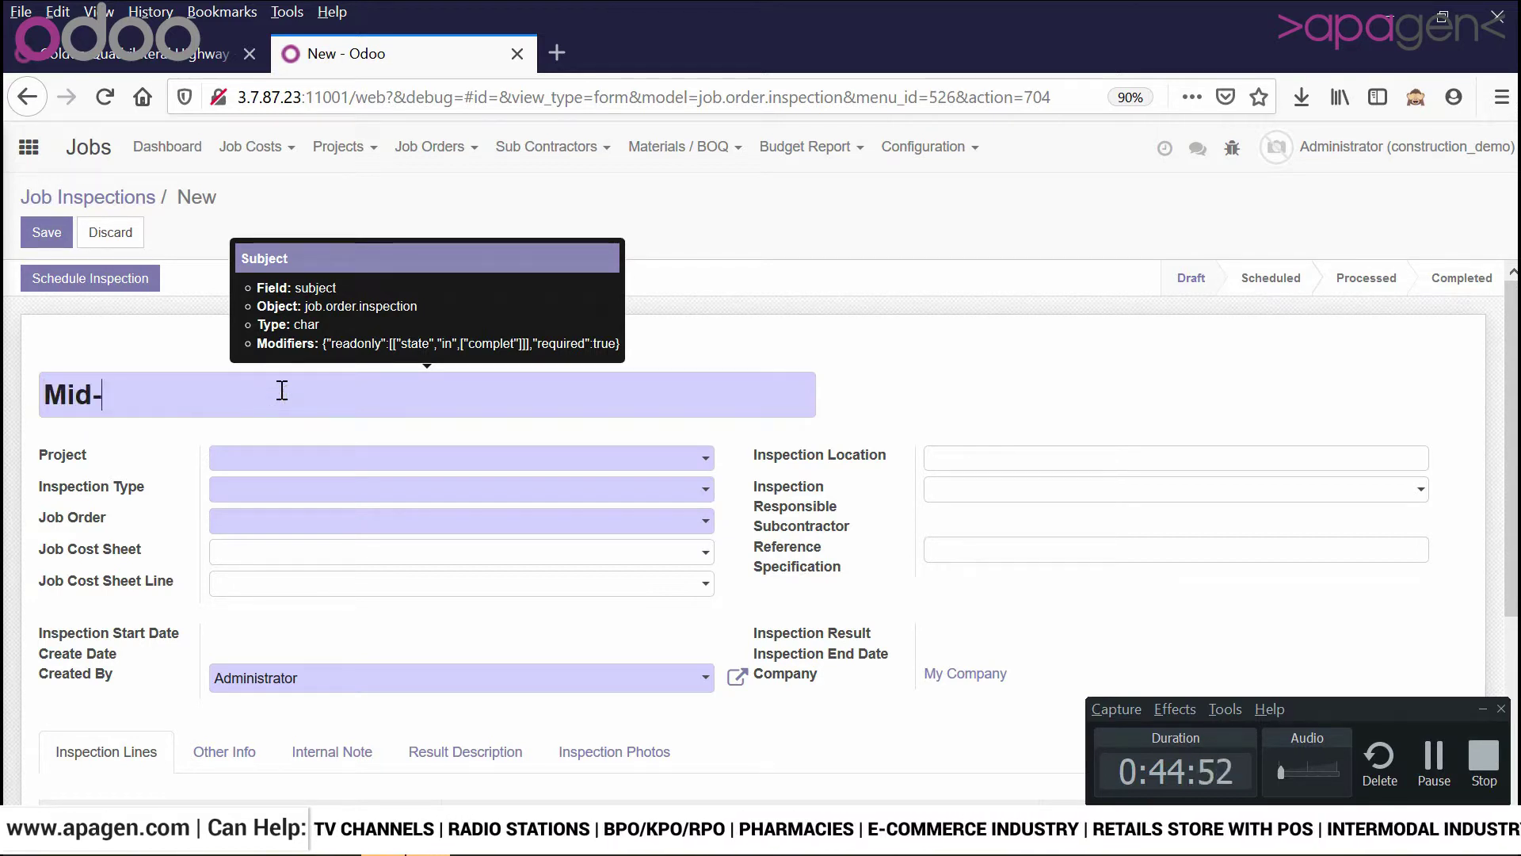
type("Project Inspectio")
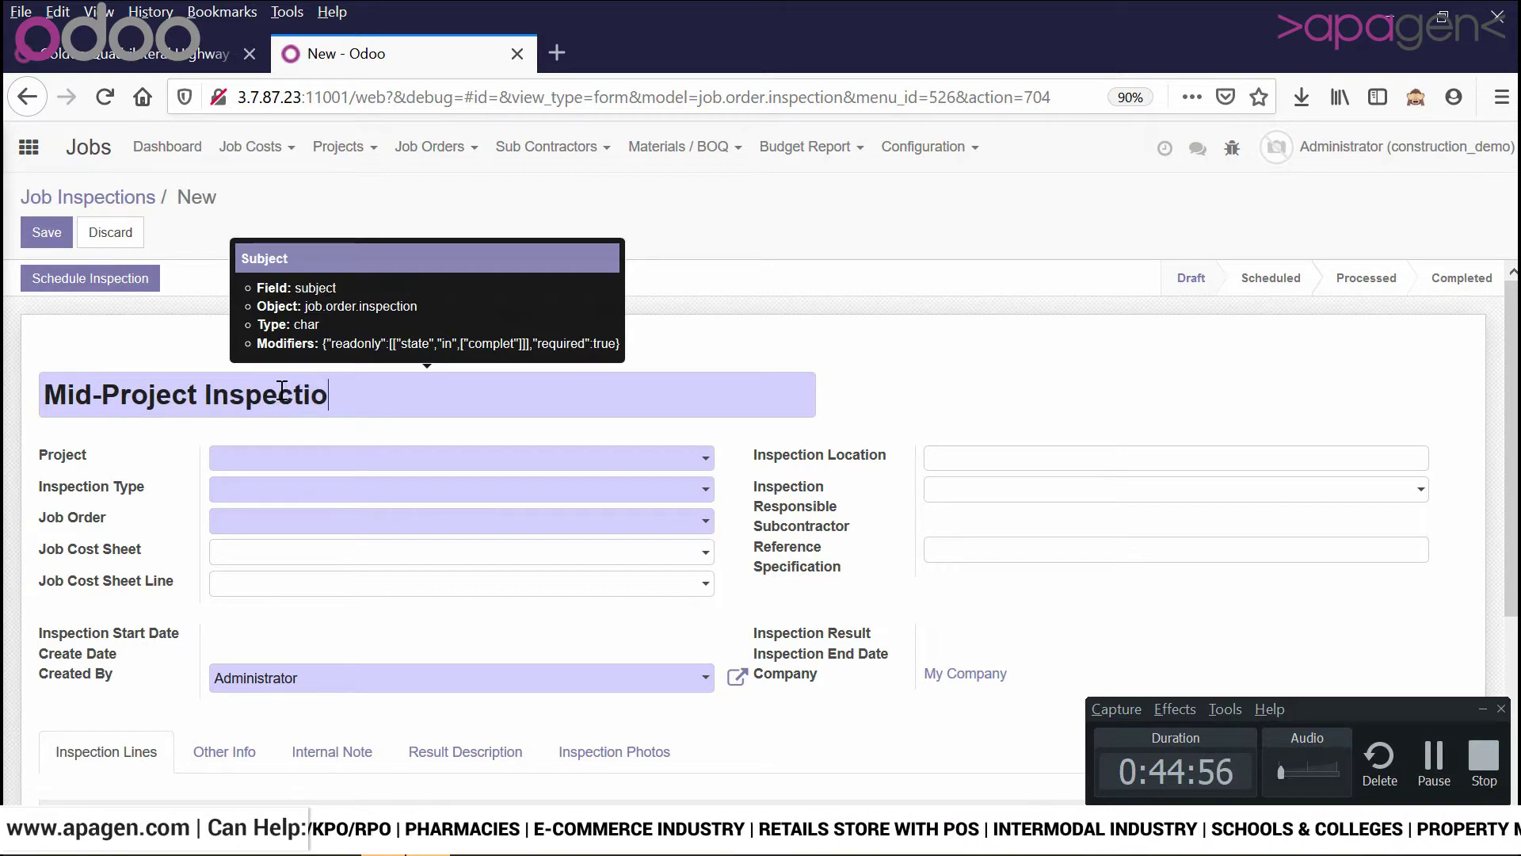
left_click(302, 458)
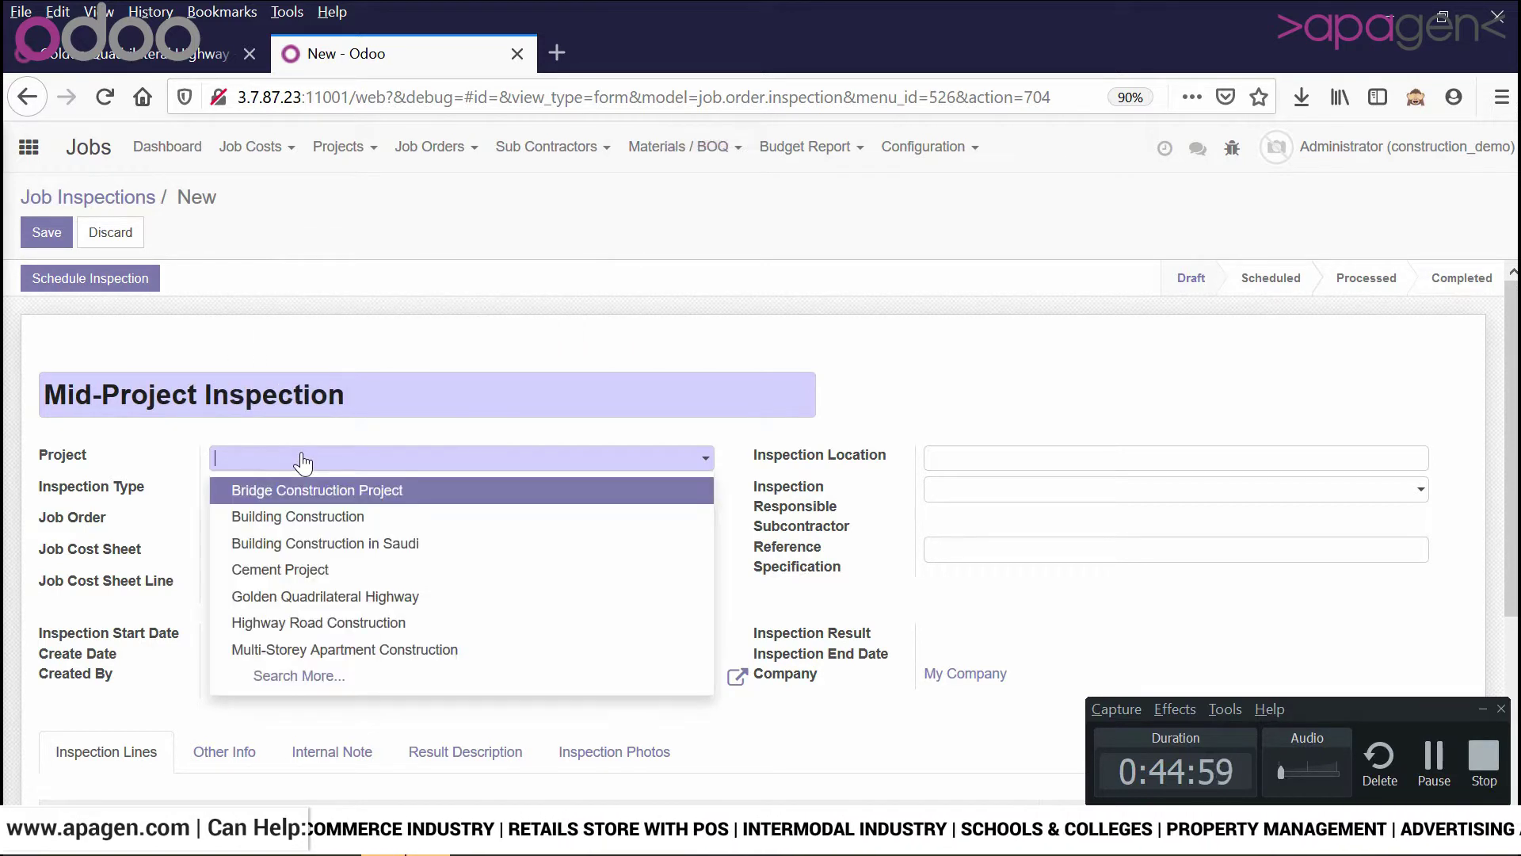
left_click(317, 596)
left_click(325, 502)
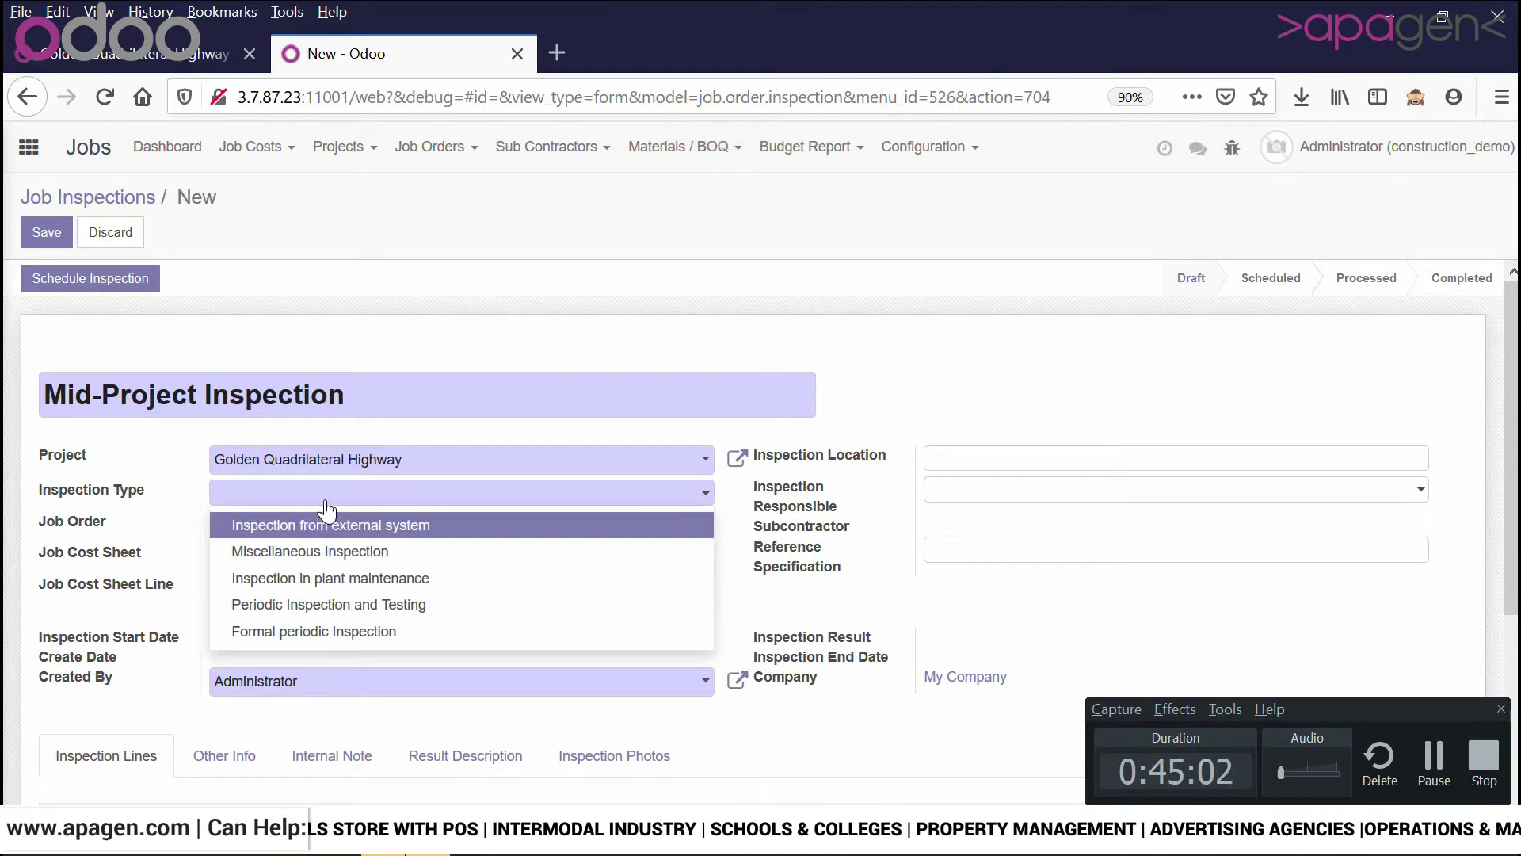
left_click(329, 577)
- Set the inspection's job order to Framing and its job cost sheet to COST-SHEET/00014
left_click(369, 530)
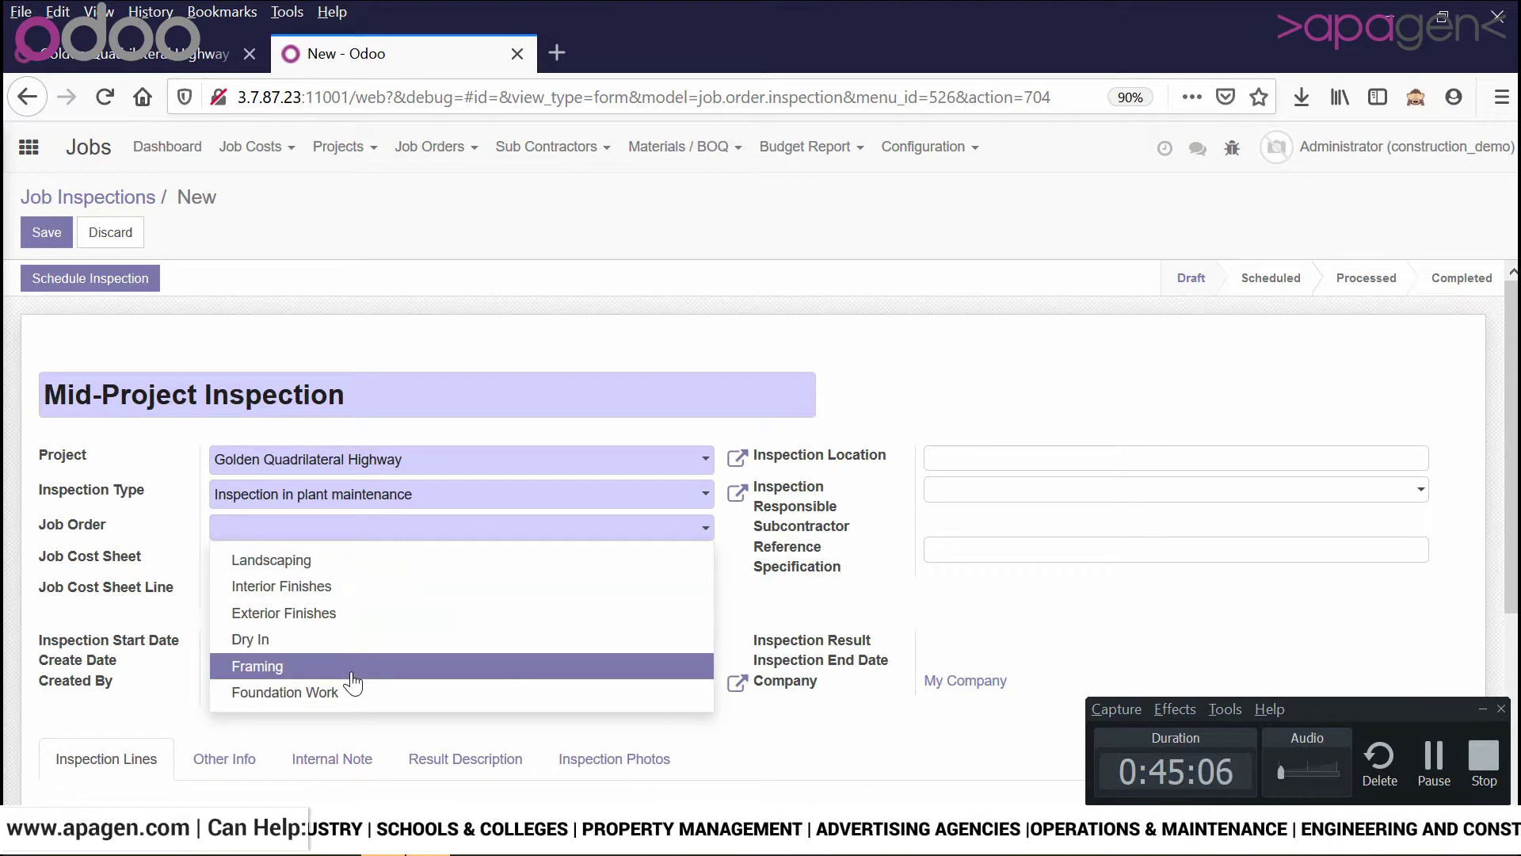
left_click(354, 668)
left_click(370, 570)
left_click(286, 12)
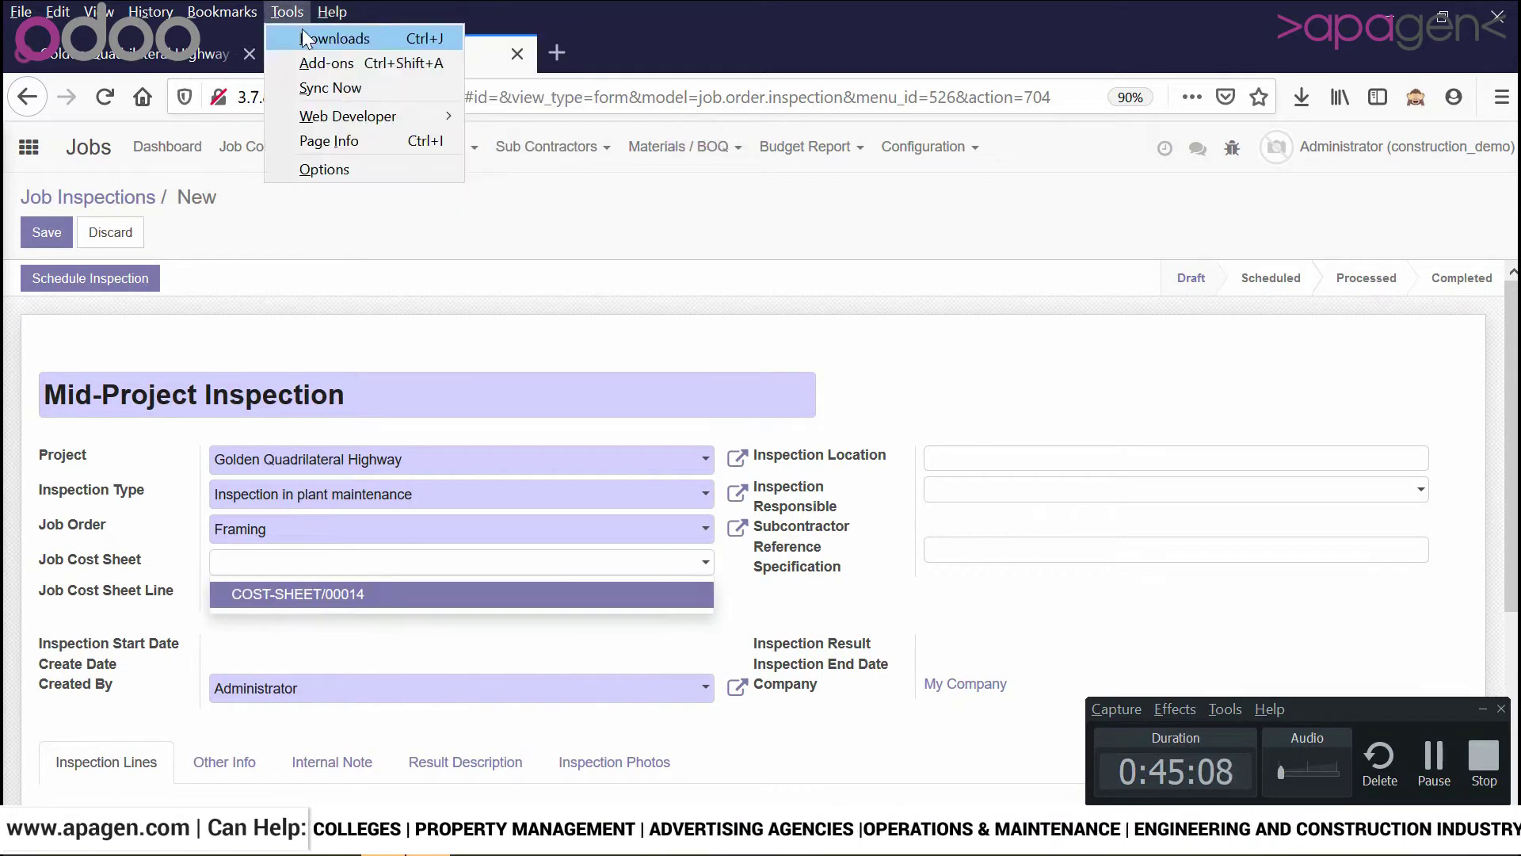
left_click(336, 590)
left_click(336, 593)
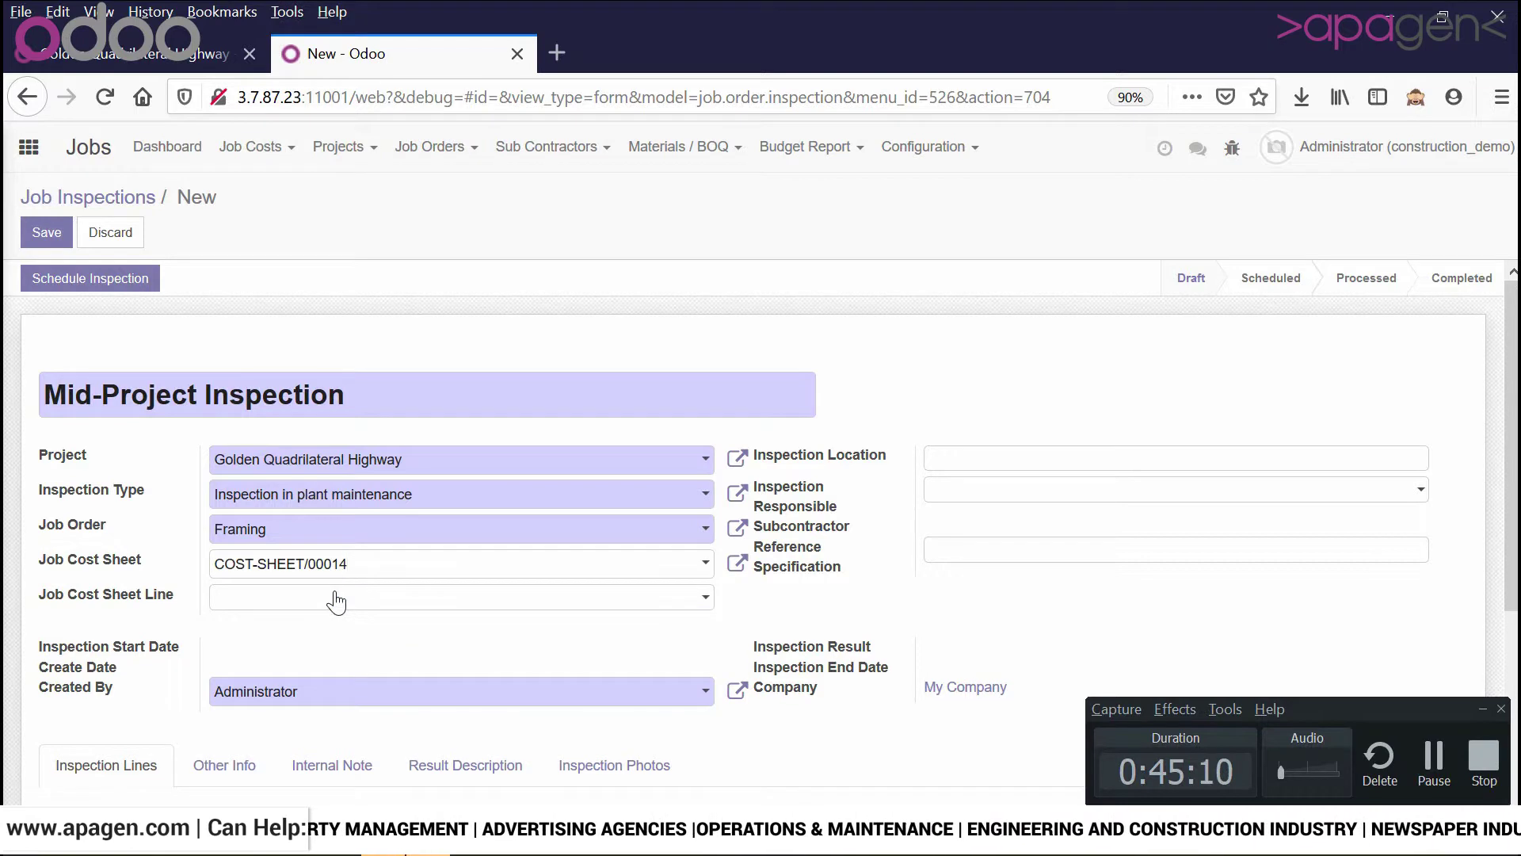
left_click(332, 598)
left_click(332, 12)
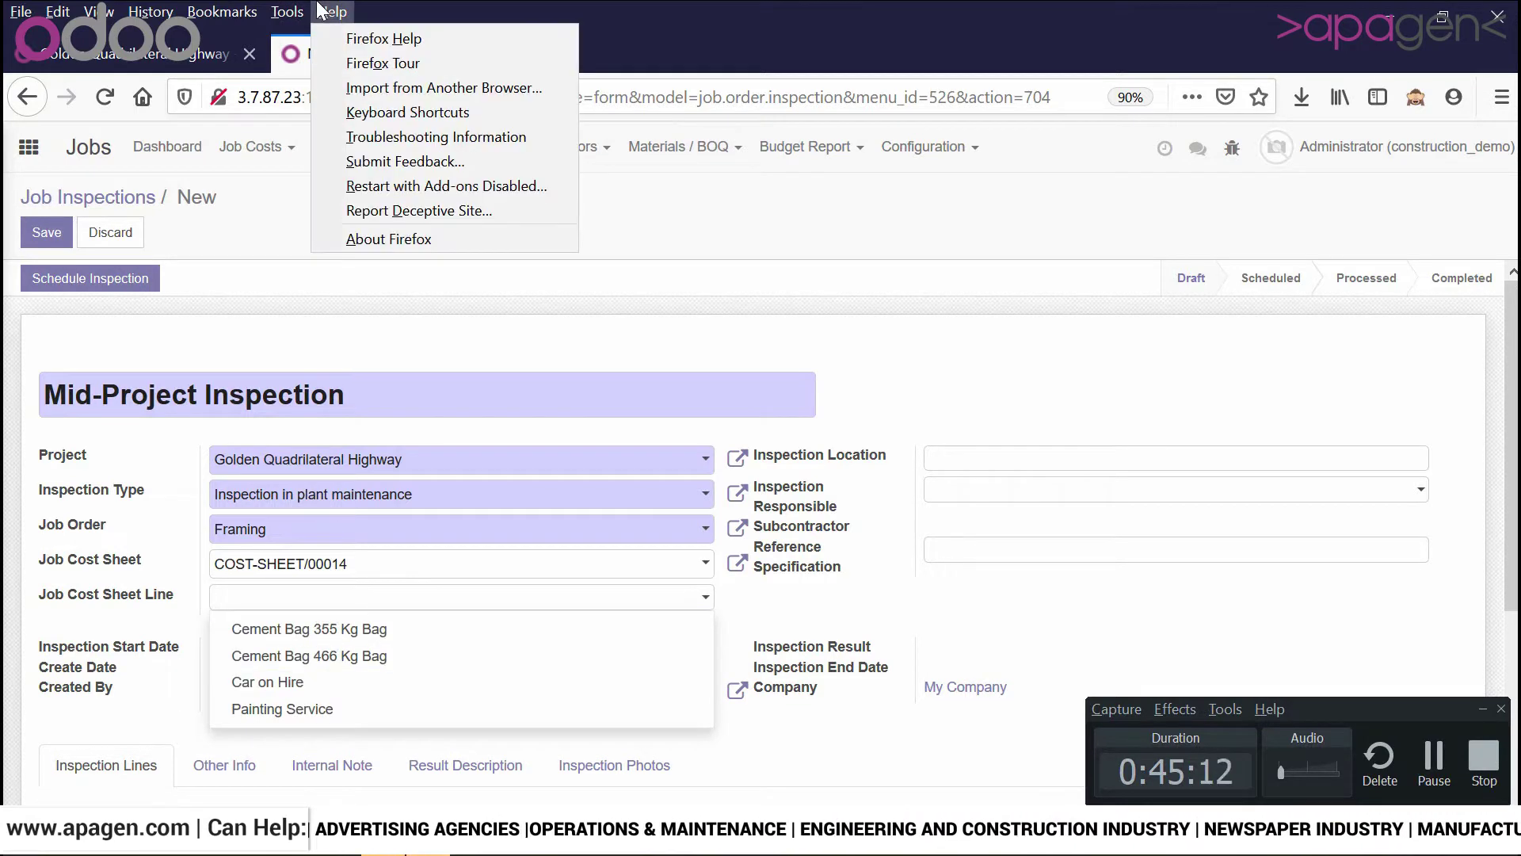
key("Left")
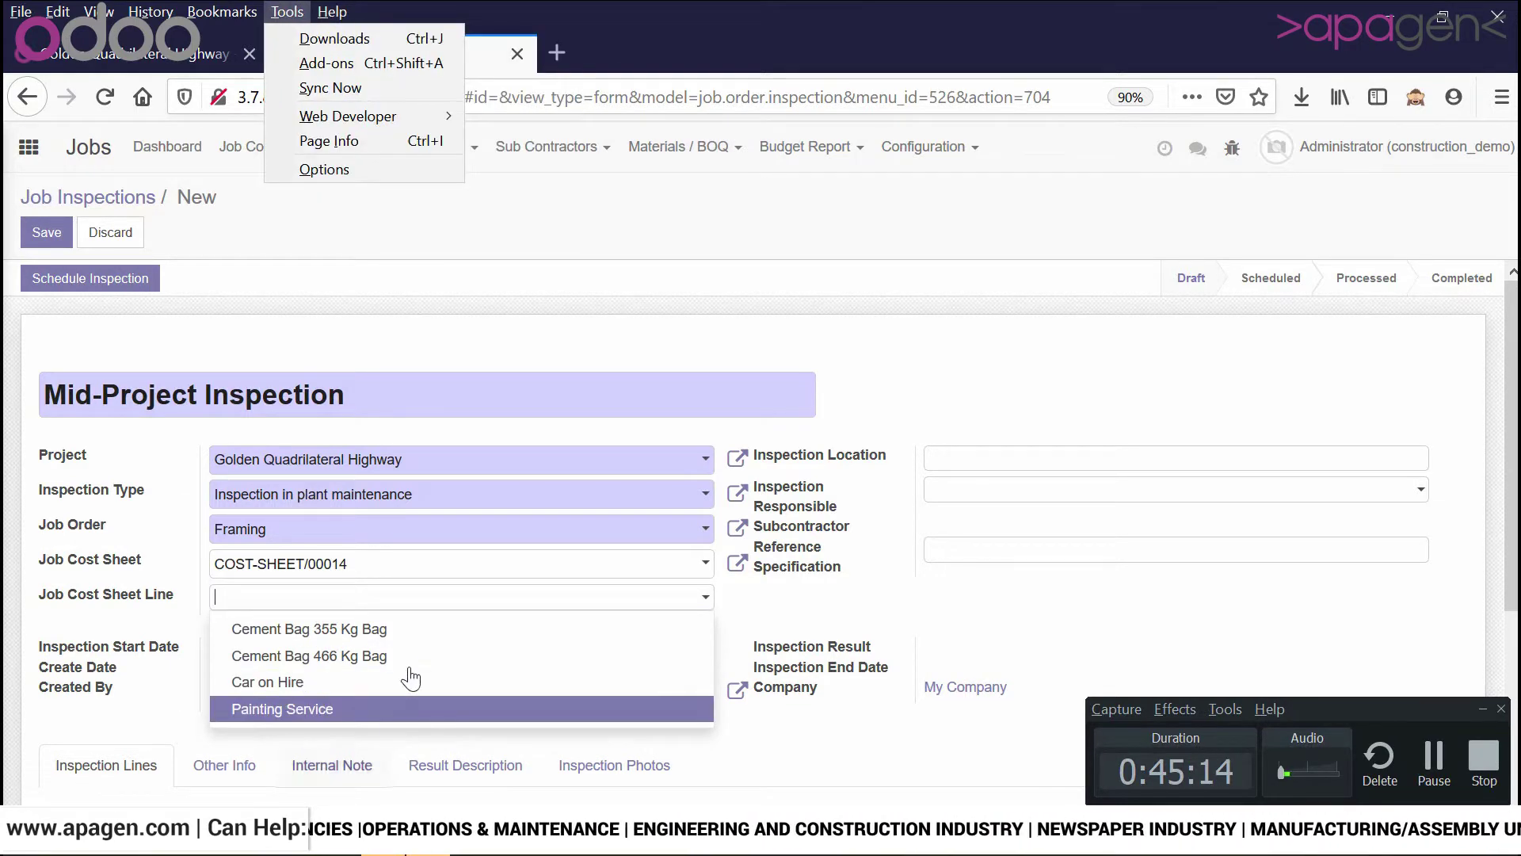
left_click(868, 597)
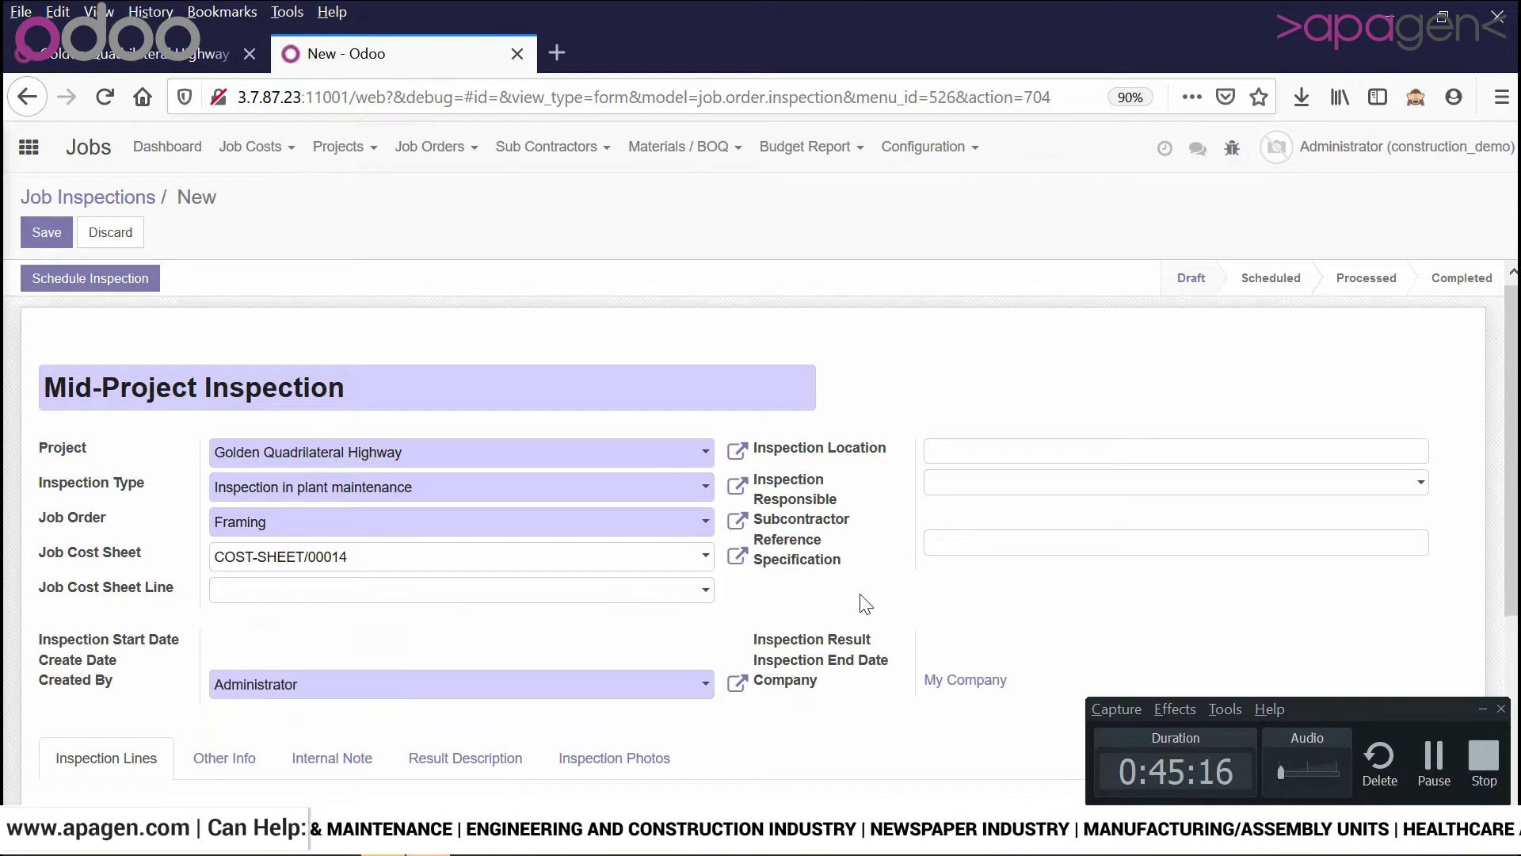
- Assign Business Head (MC) as the person responsible for the inspection
scroll(859, 597, "down", 3)
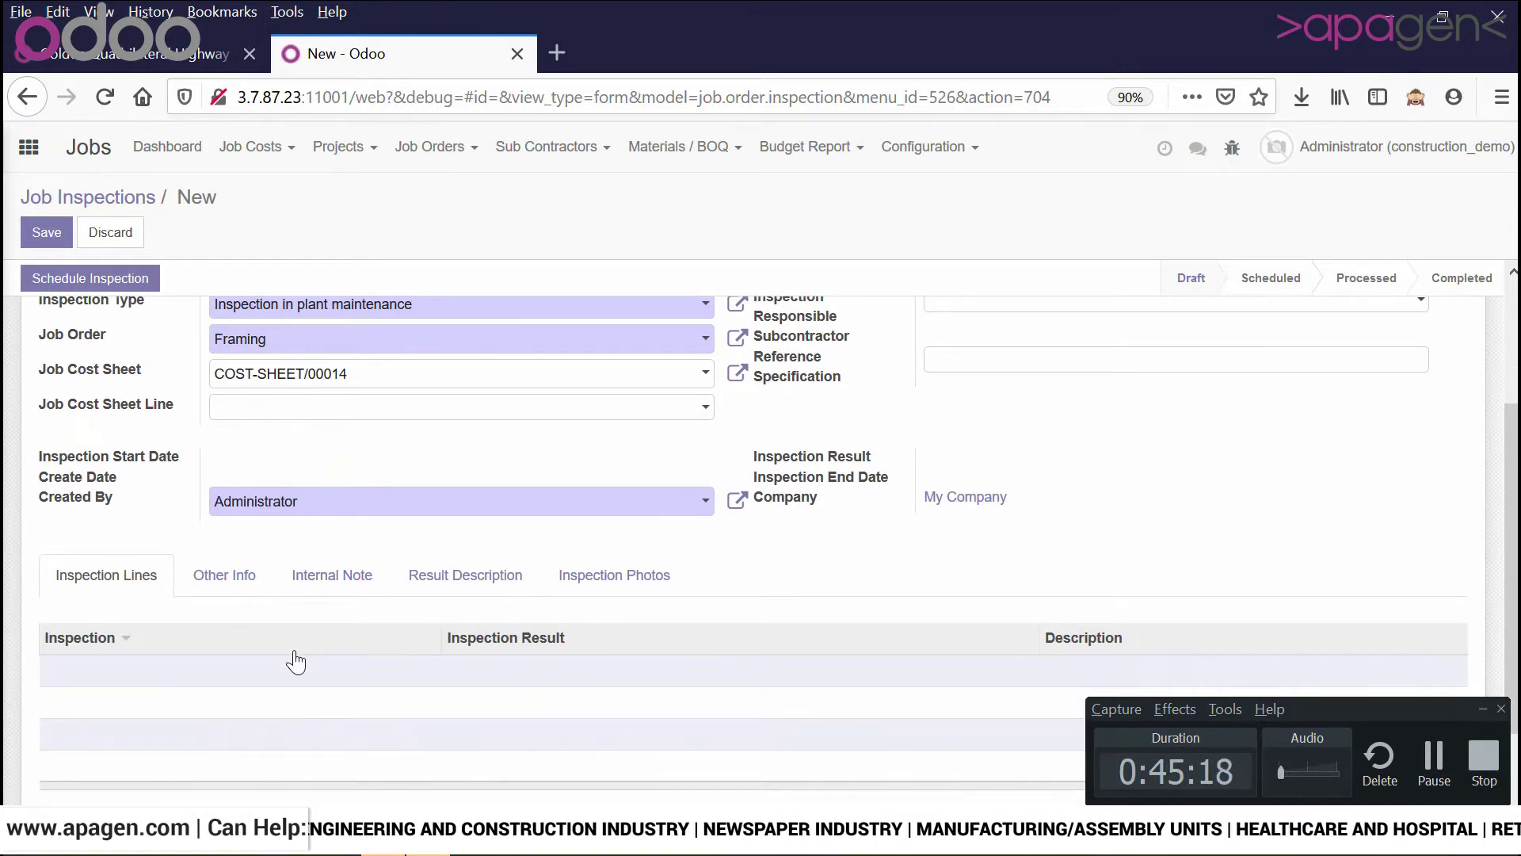
scroll(1006, 507, "up", 3)
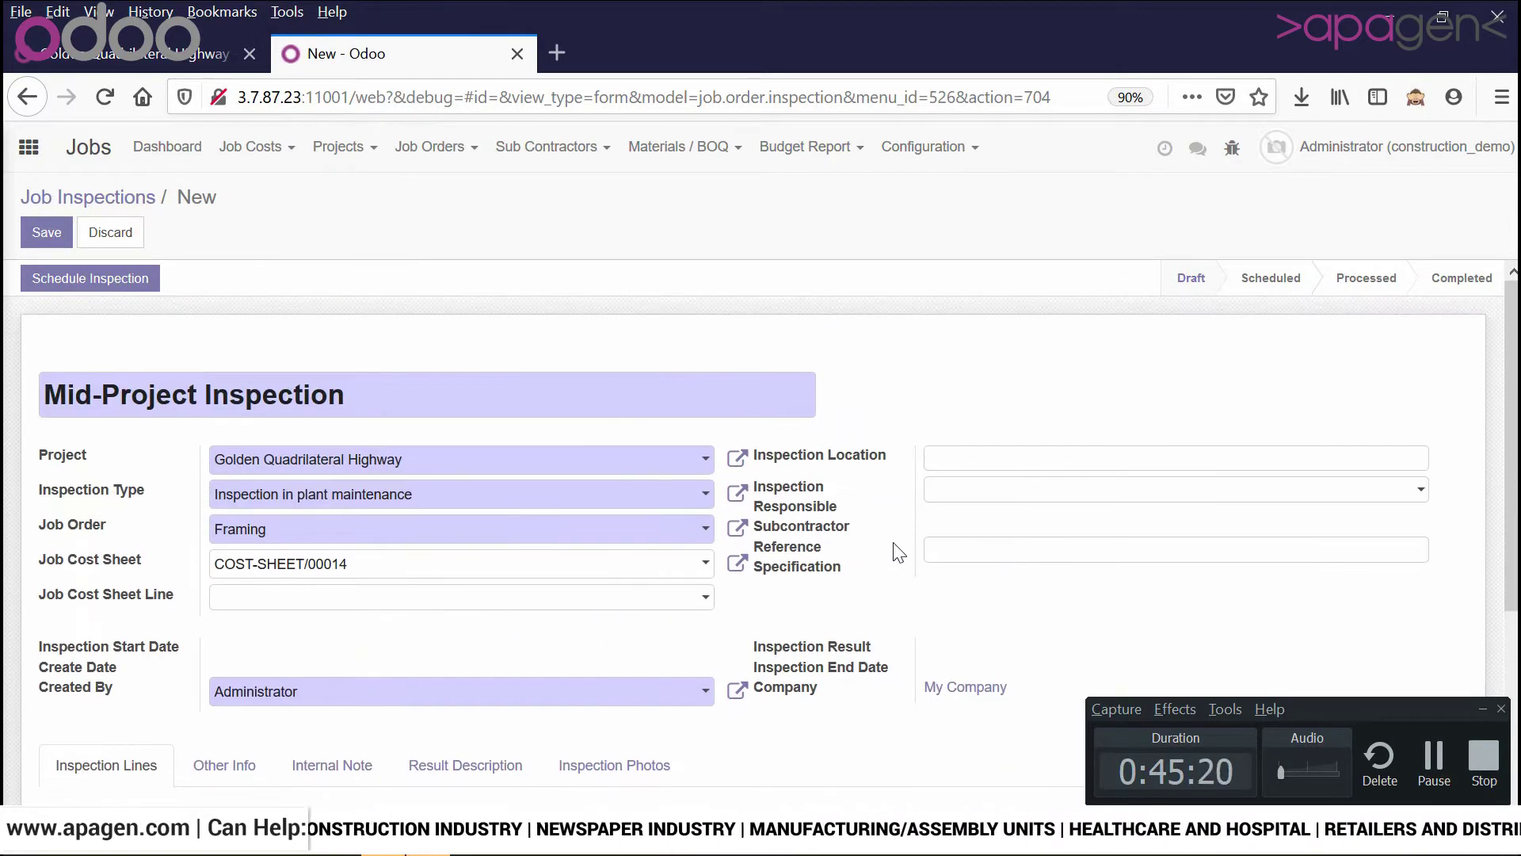
left_click(938, 496)
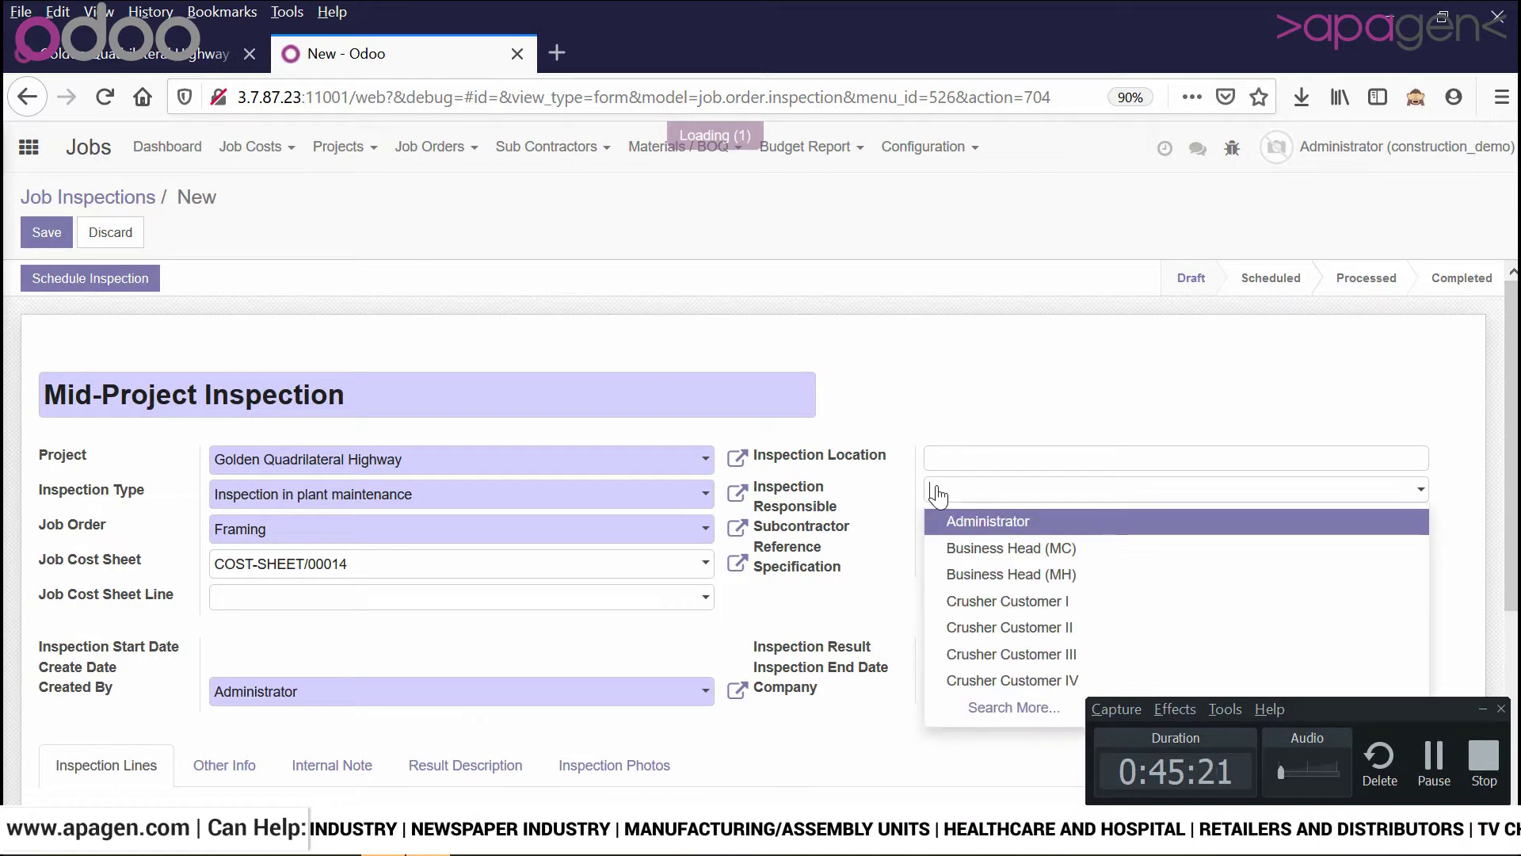
left_click(947, 546)
- Review the other info, internal note, result description and photo sections of the new inspection, and schedule the inspection
scroll(503, 619, "down", 3)
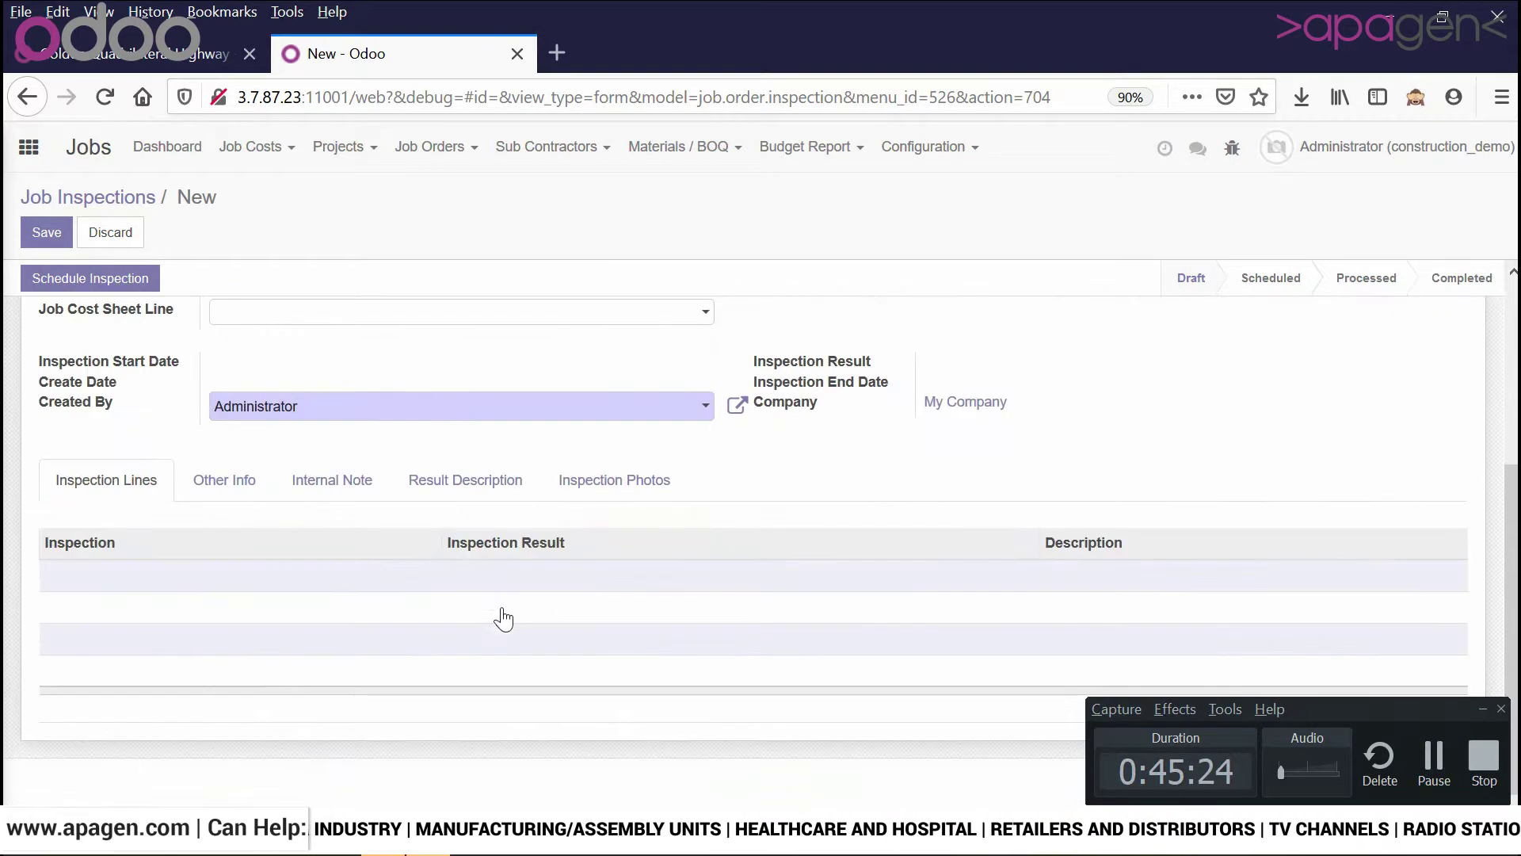
left_click(242, 486)
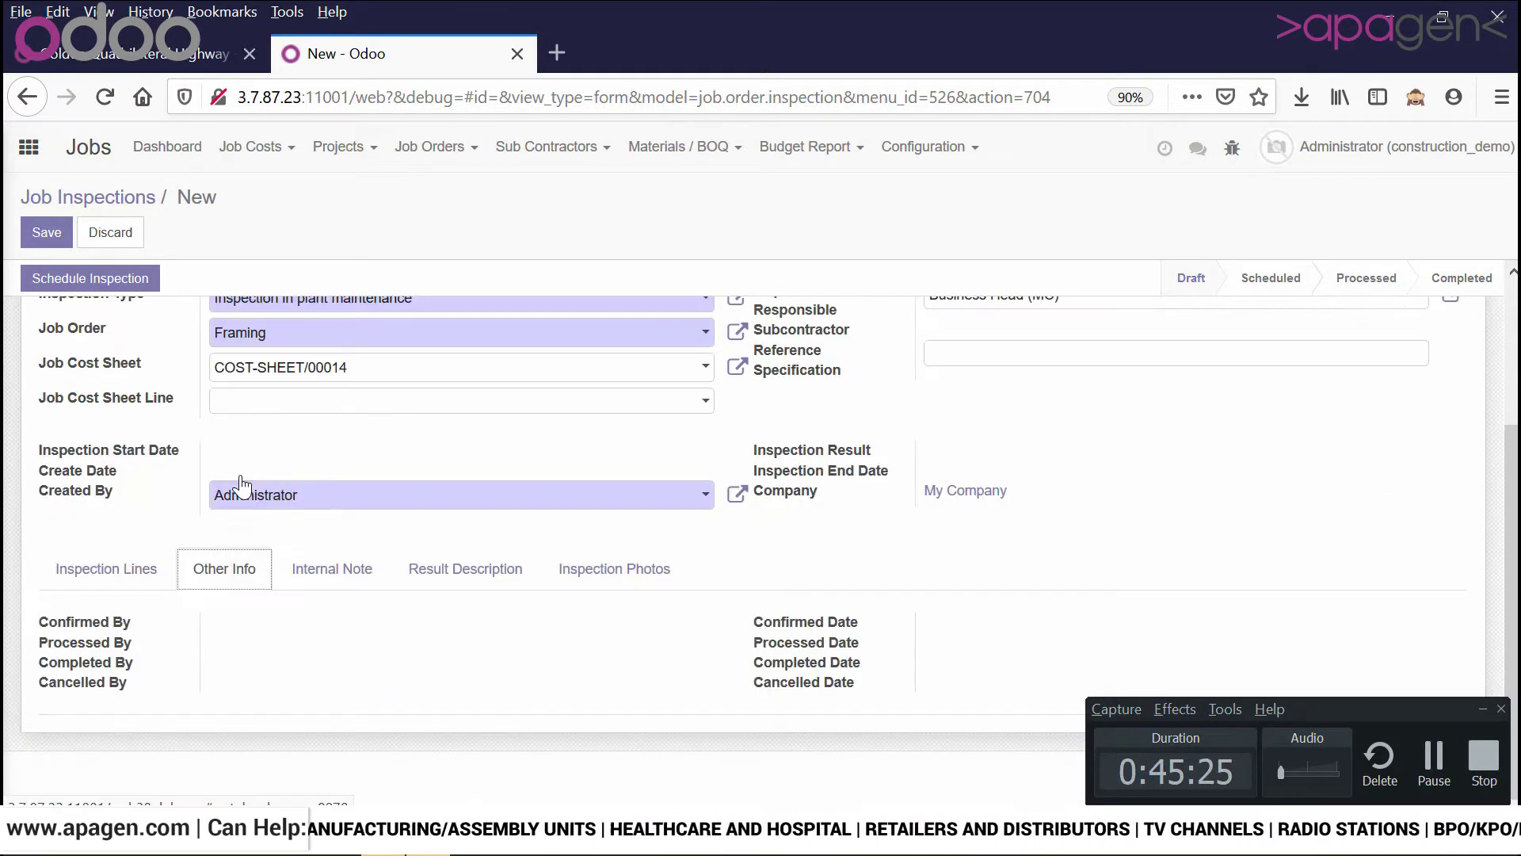
double_click(367, 567)
left_click(472, 592)
left_click(596, 585)
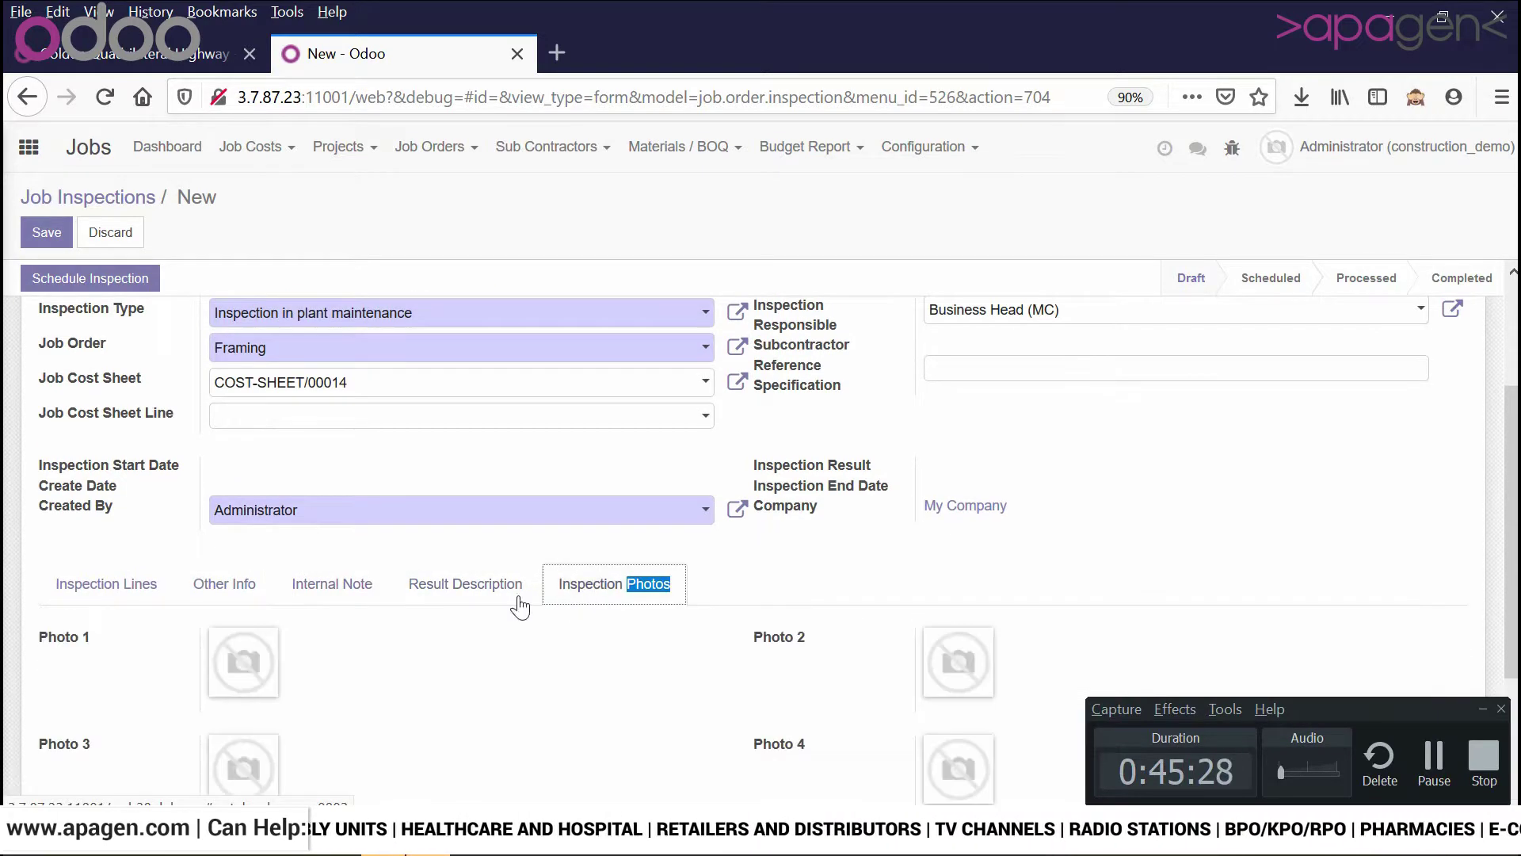
scroll(304, 533, "up", 2)
left_click(50, 276)
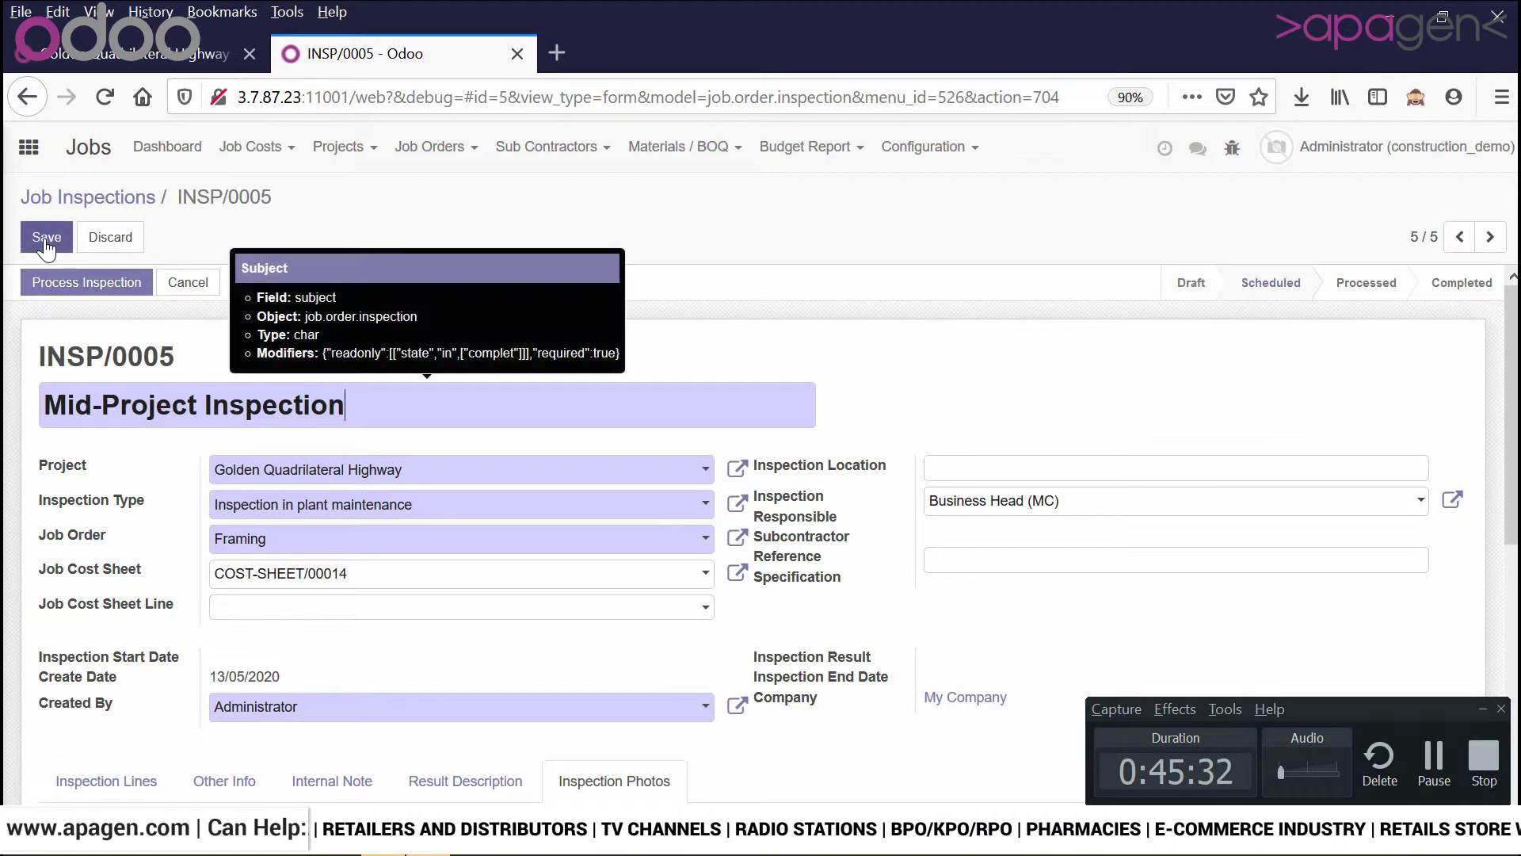
- Check the inspection lines section of the scheduled inspection and move the record on to processing
scroll(182, 468, "down", 5)
left_click(143, 428)
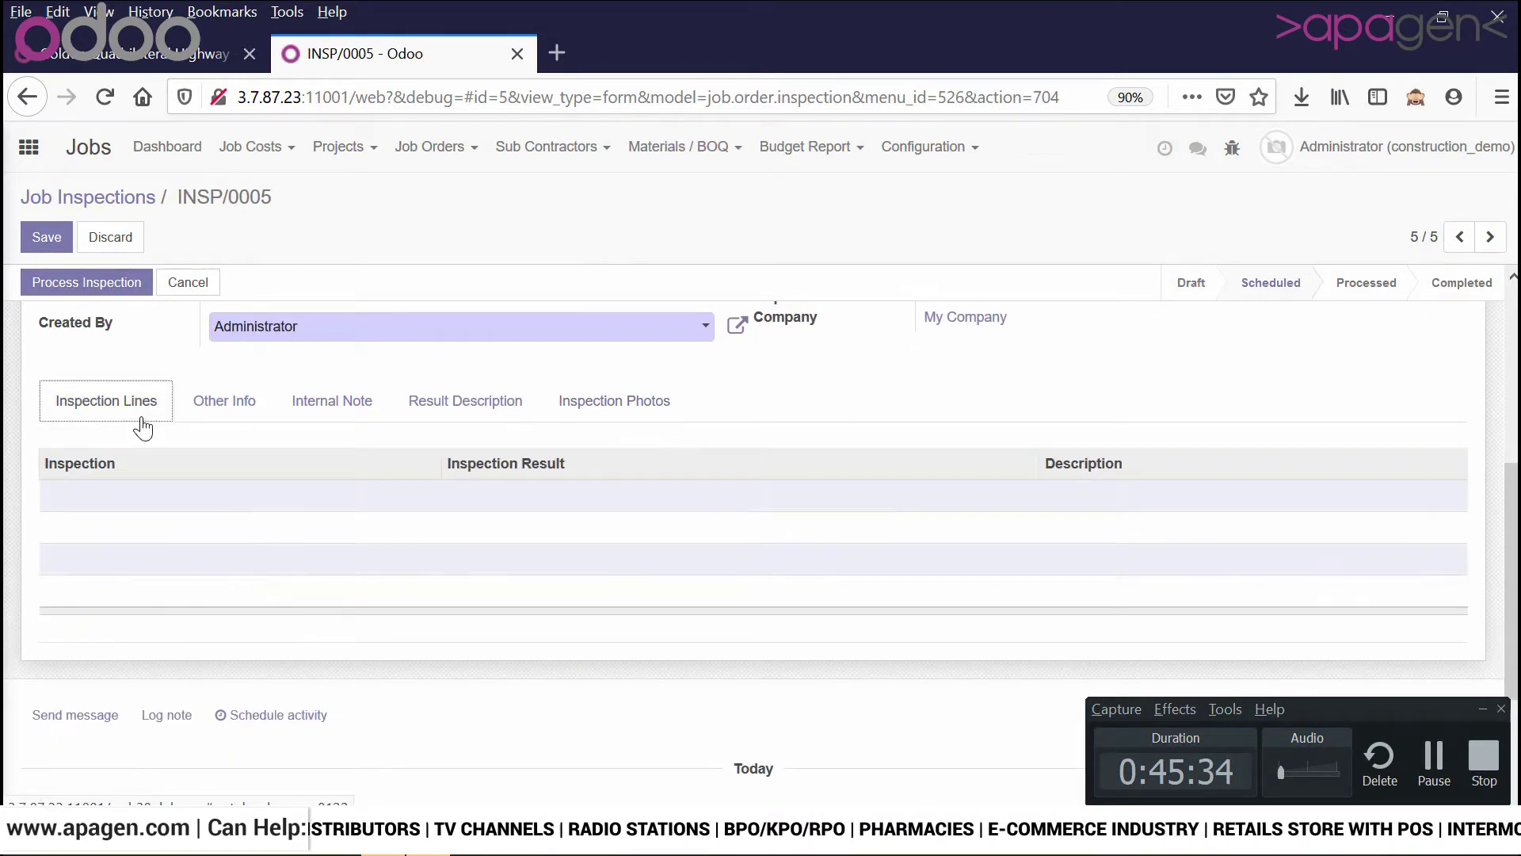
scroll(387, 649, "up", 3)
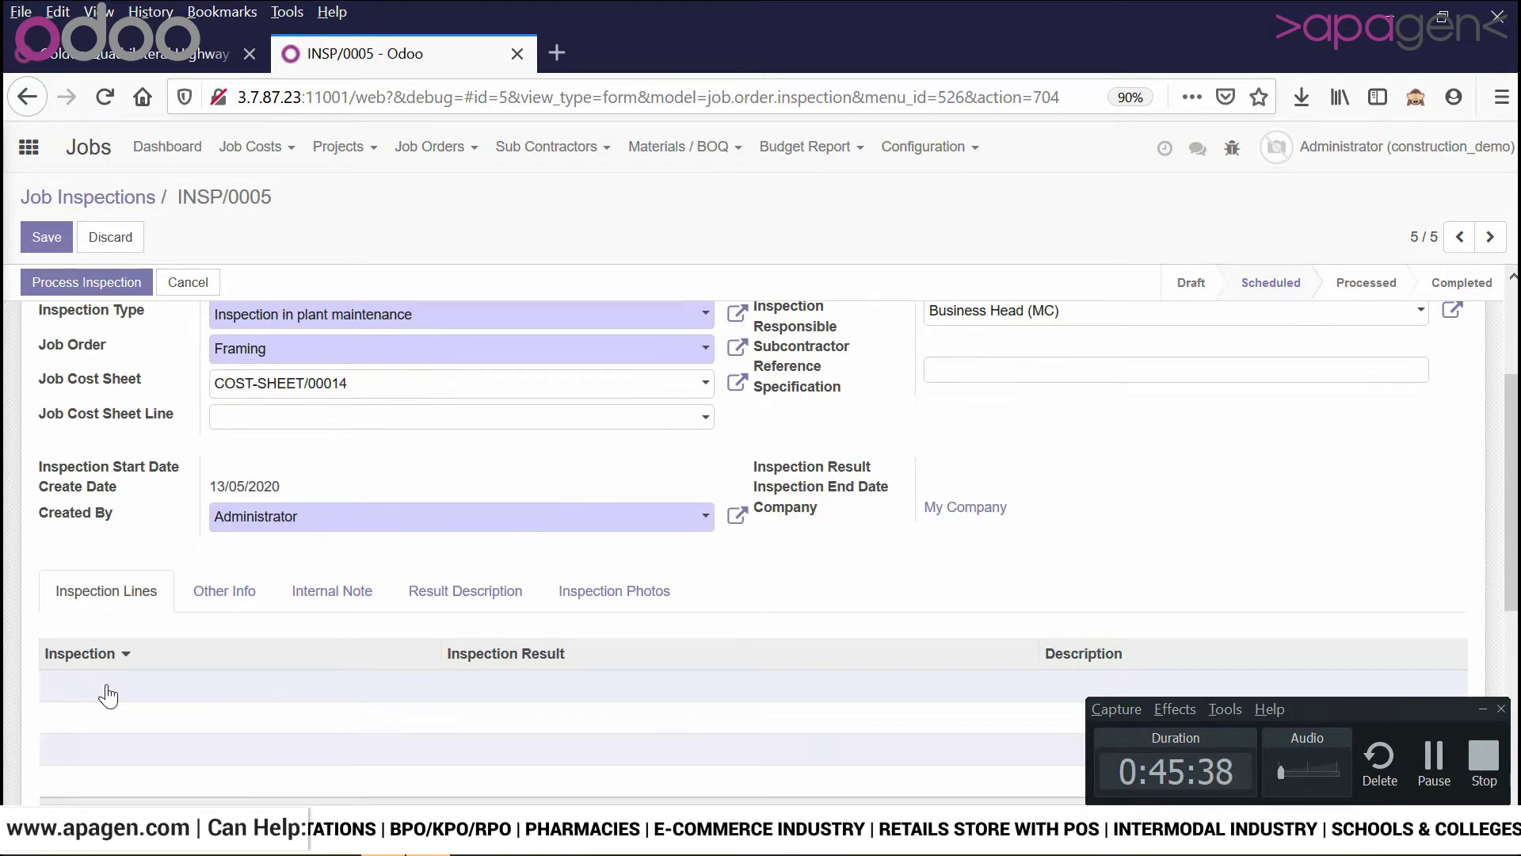
scroll(119, 689, "up", 3)
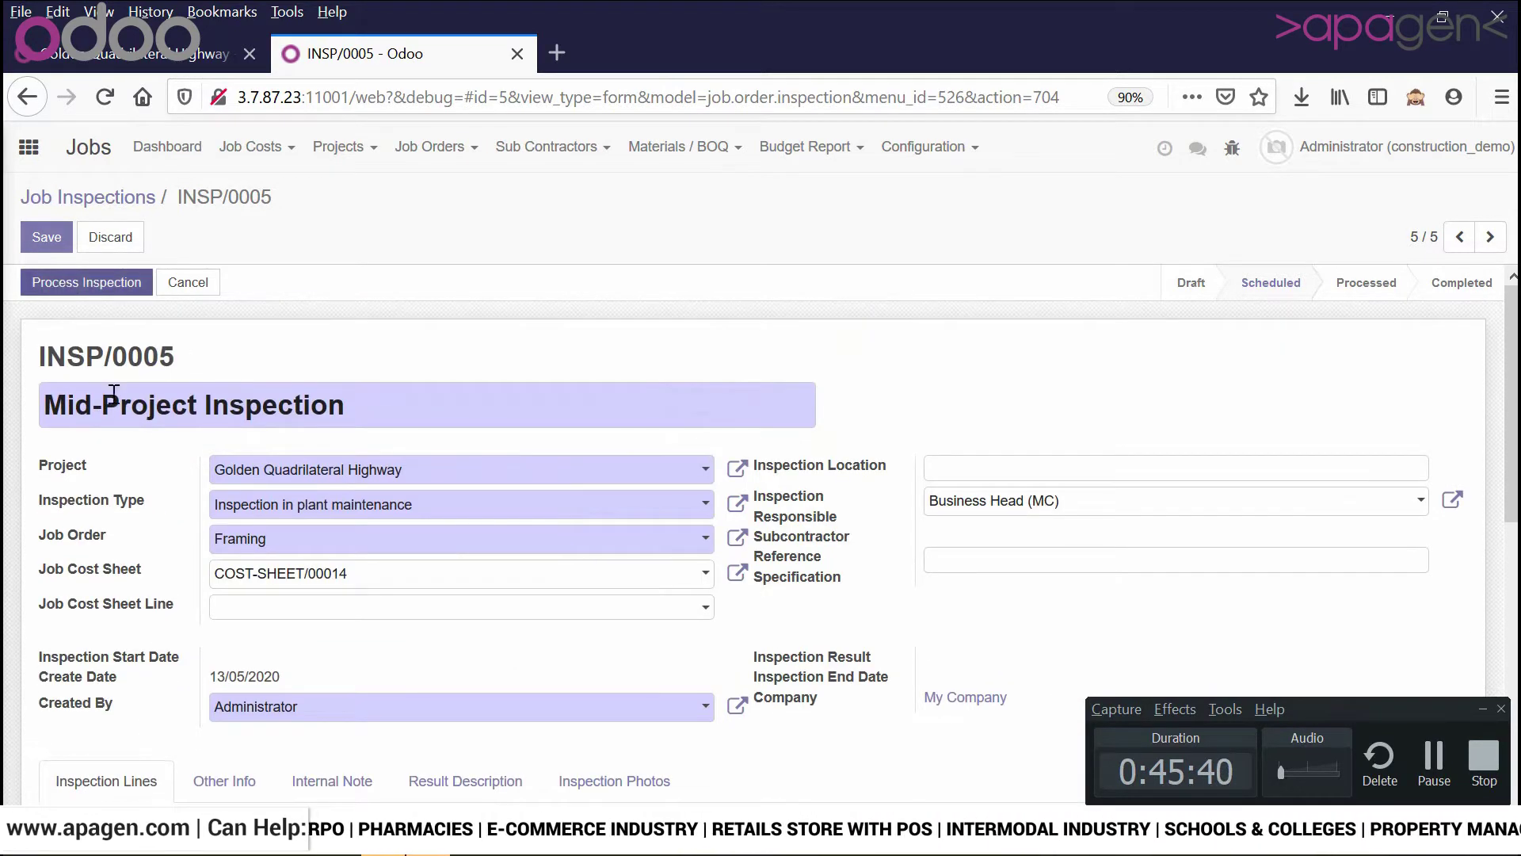
scroll(363, 587, "down", 1)
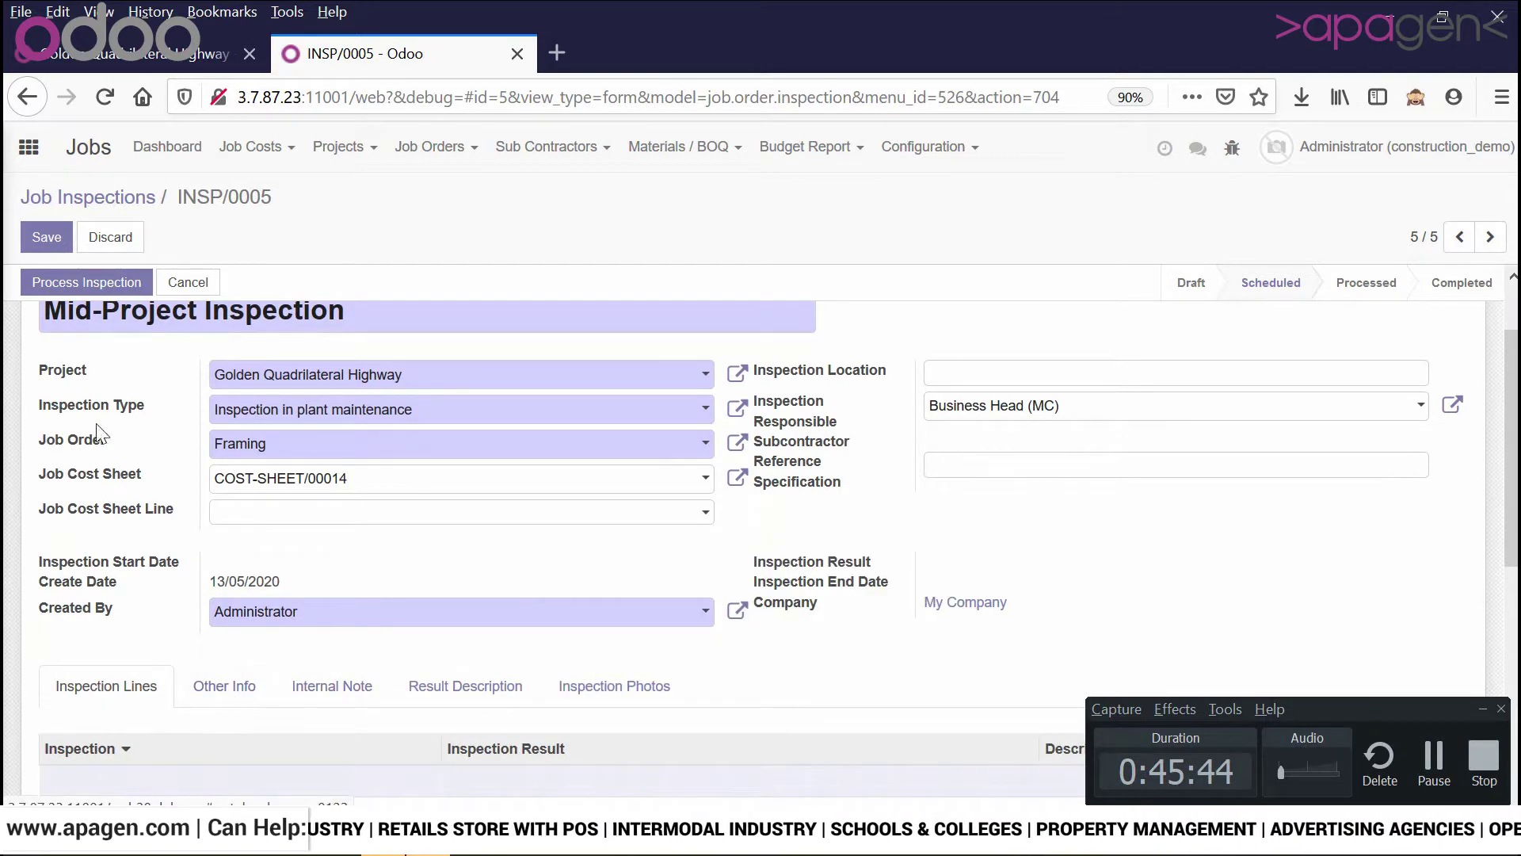
left_click(47, 283)
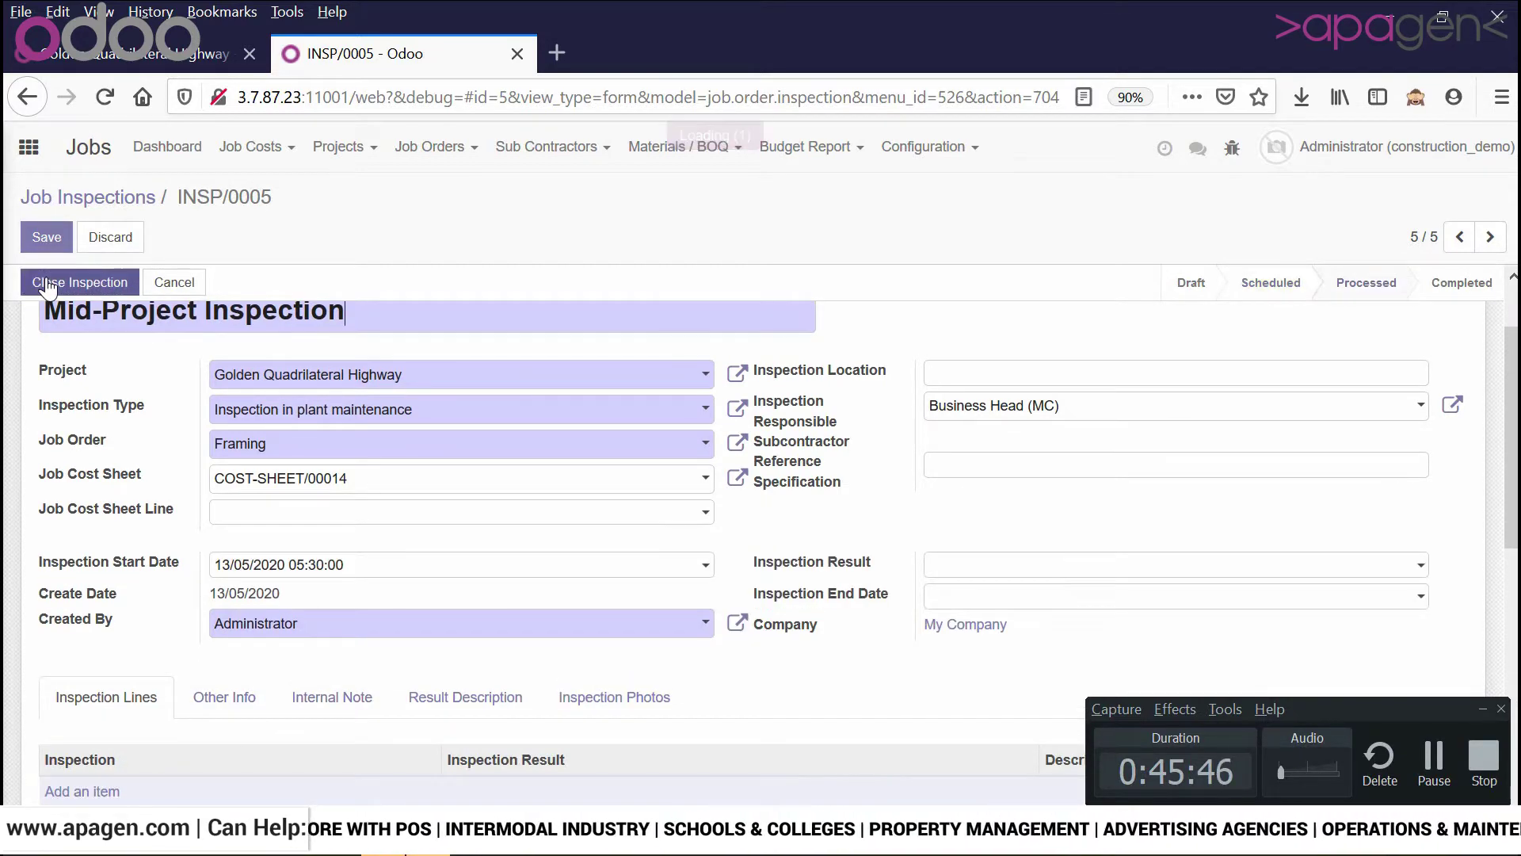
- Add an inspection line for Cable Inspection with the result Passed and the description efvefv
scroll(143, 629, "down", 2)
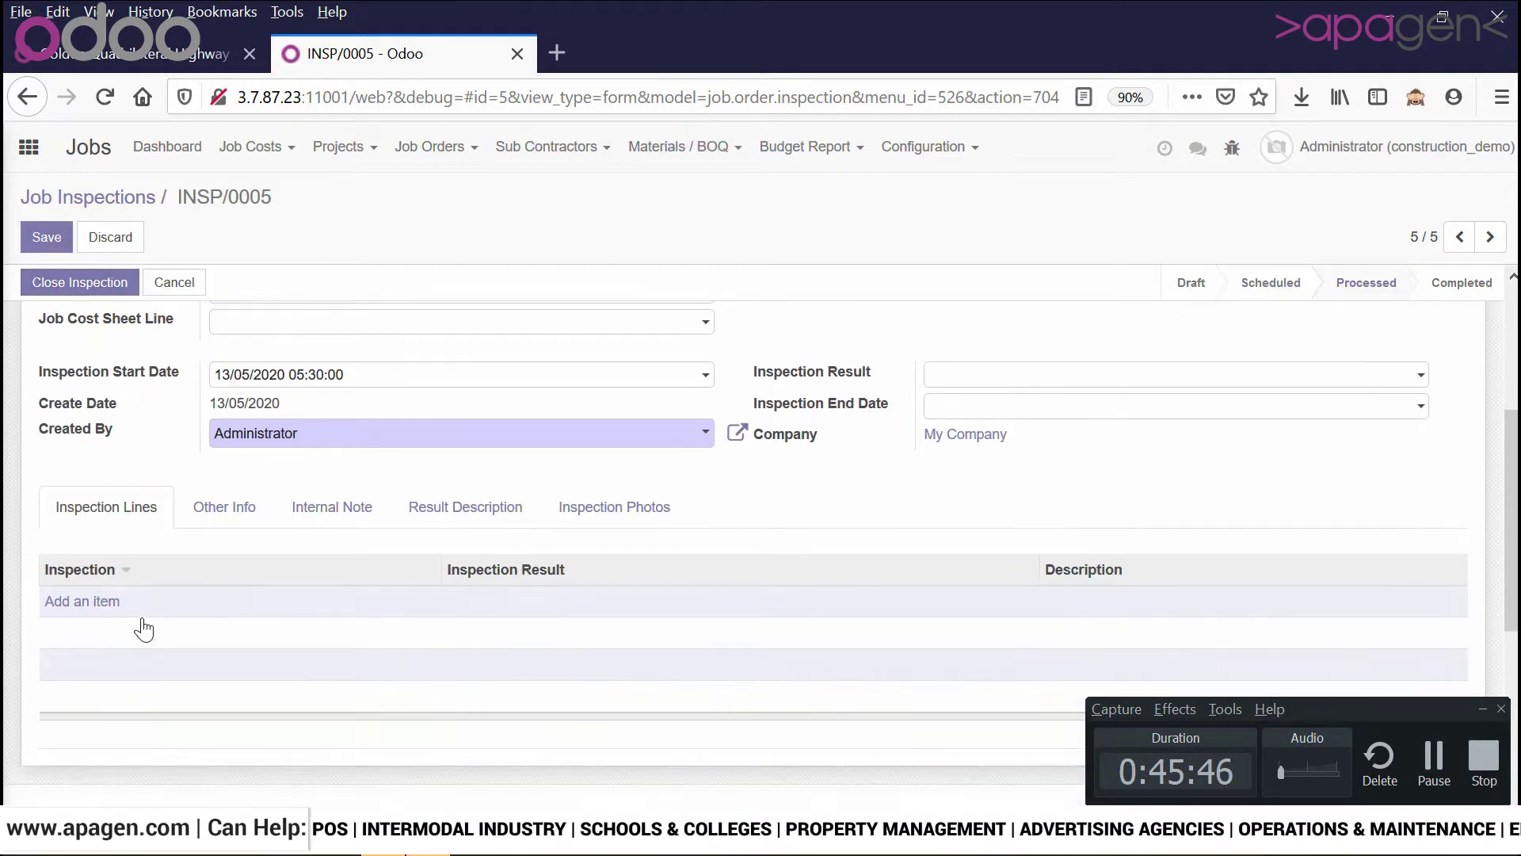
left_click(92, 616)
left_click(89, 607)
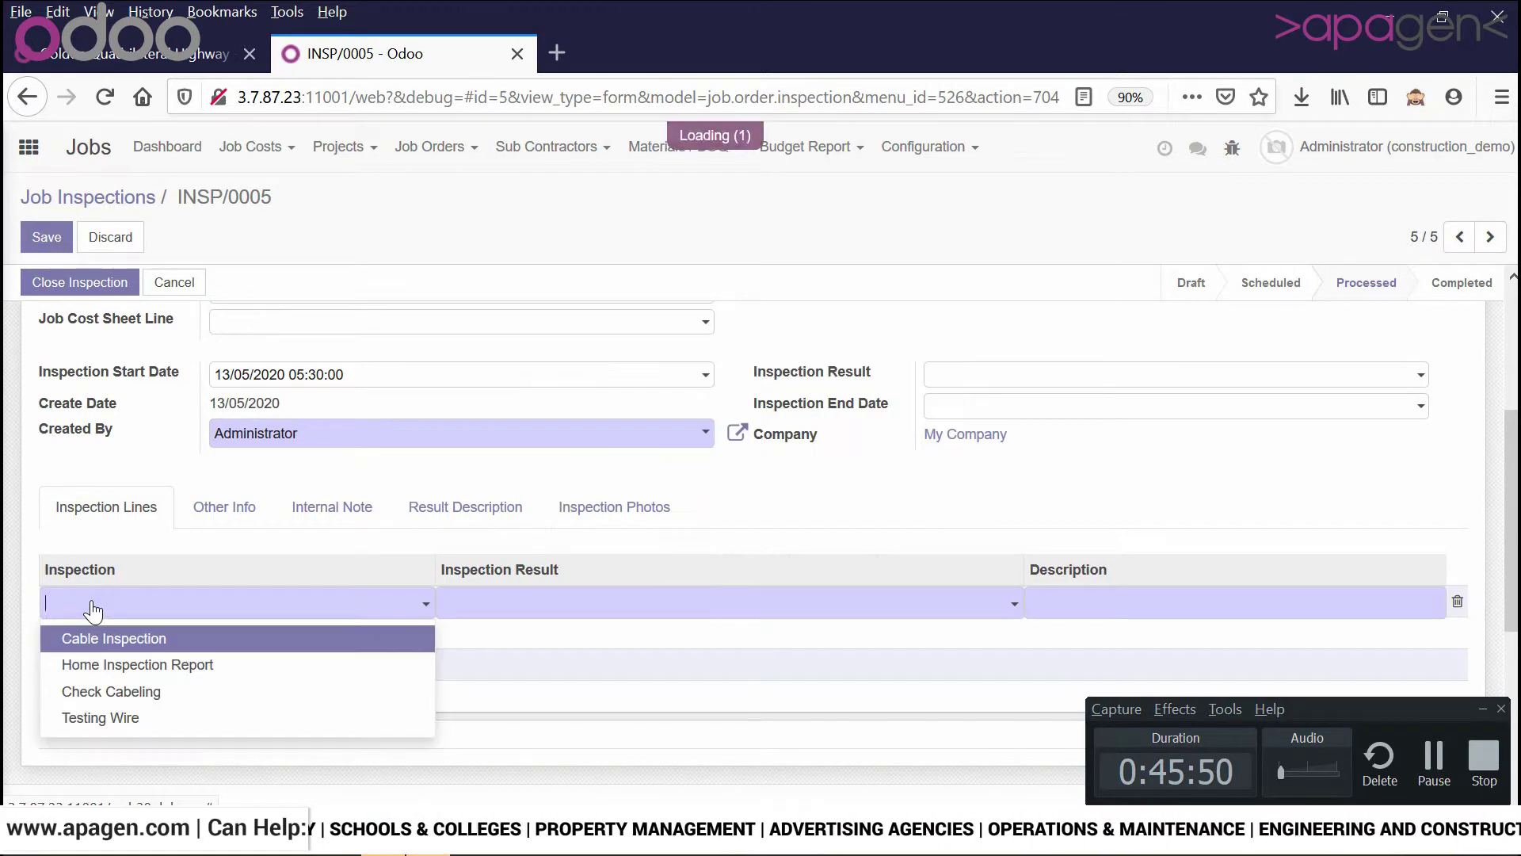
left_click(107, 638)
left_click(558, 604)
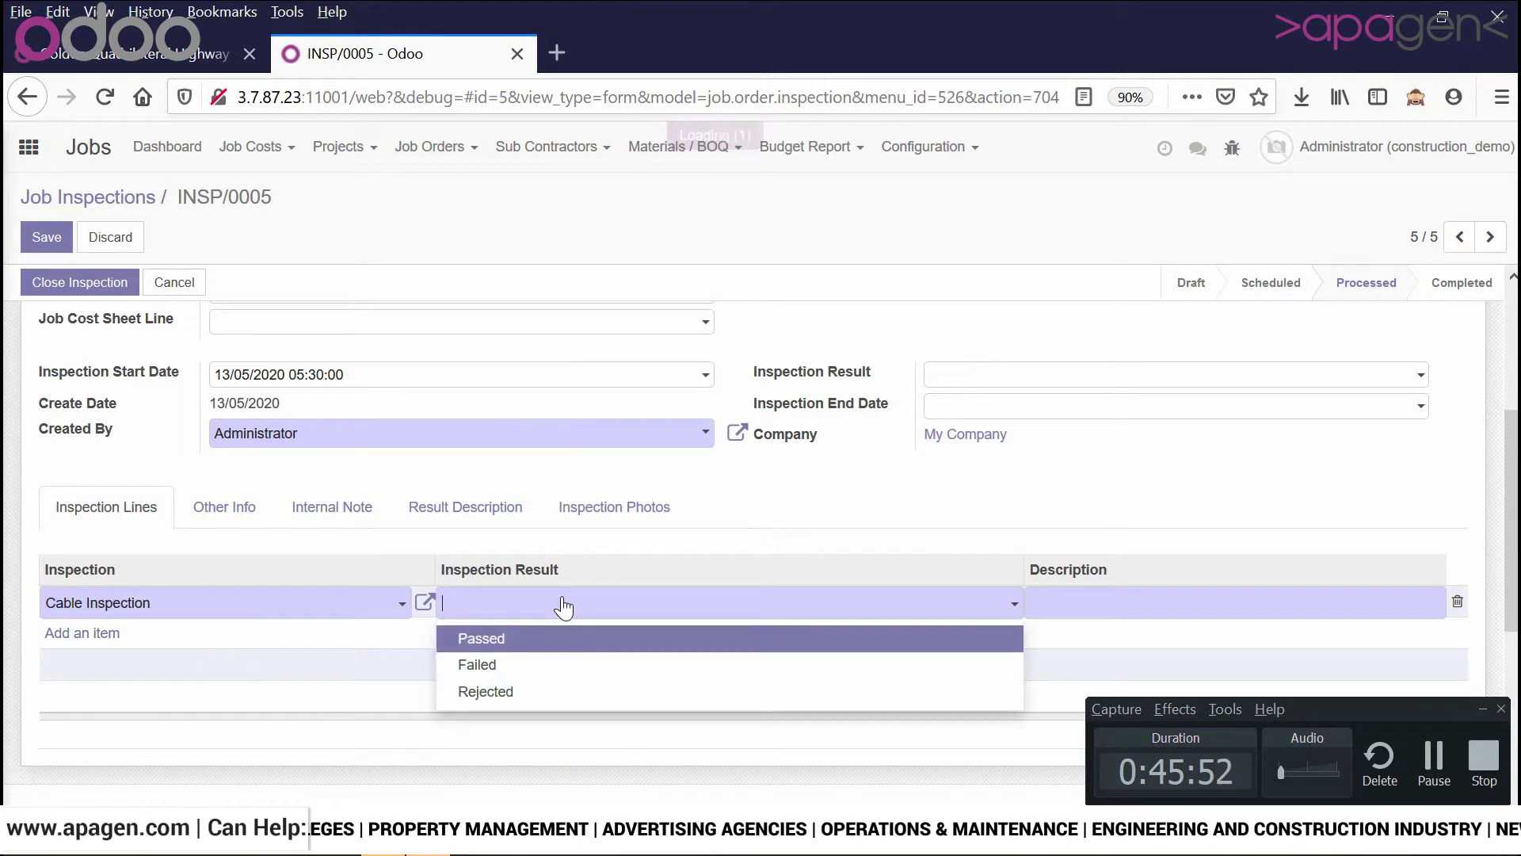
left_click(544, 644)
left_click(92, 648)
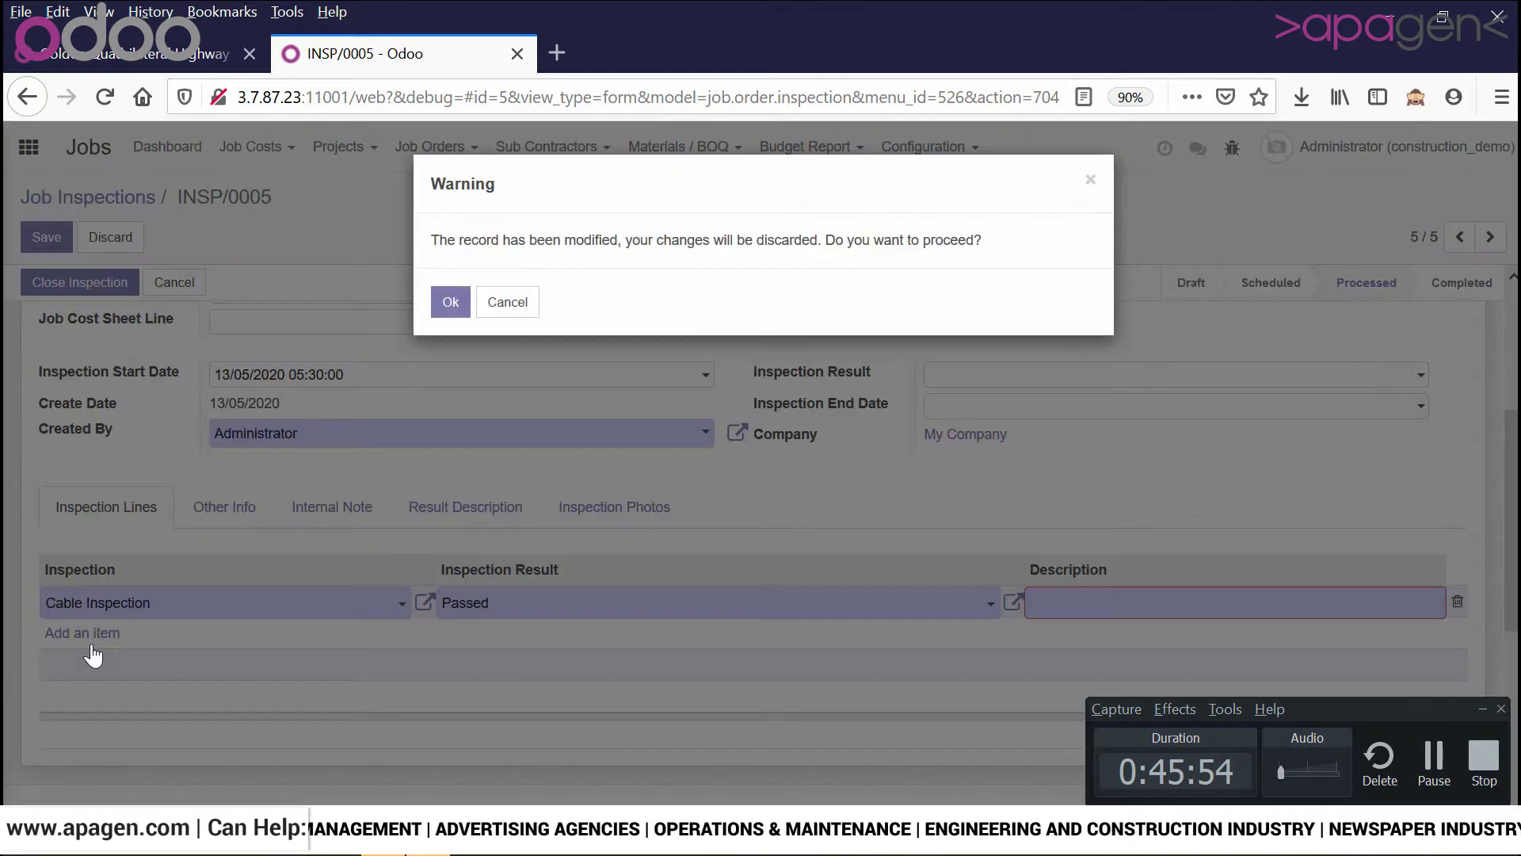
left_click(1151, 606)
type("efvefv")
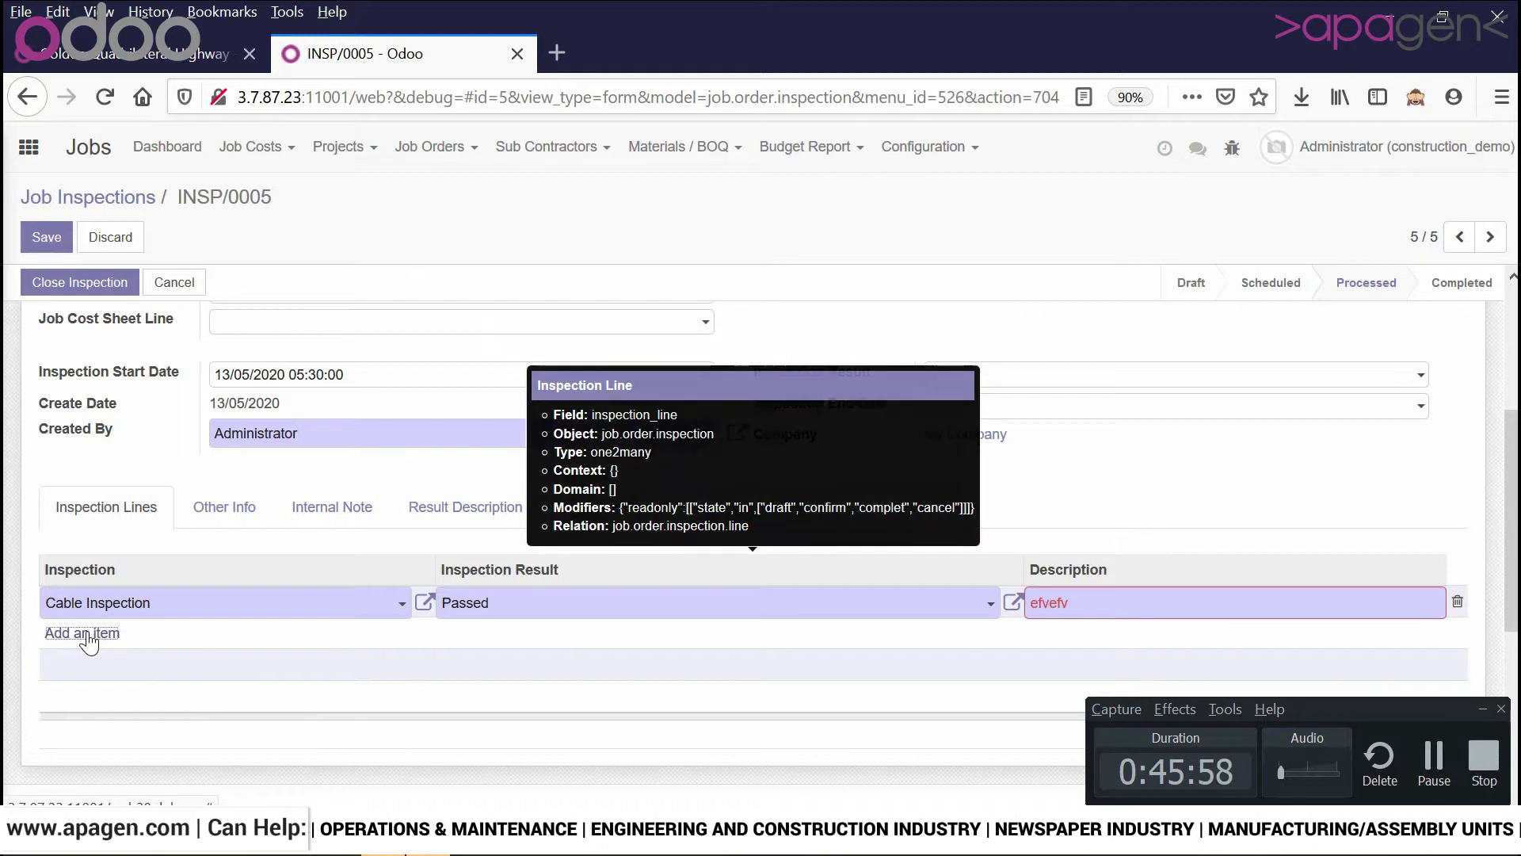
- Add a second inspection line for Home Inspection Report with the result Passed and the description decdcr
left_click(92, 634)
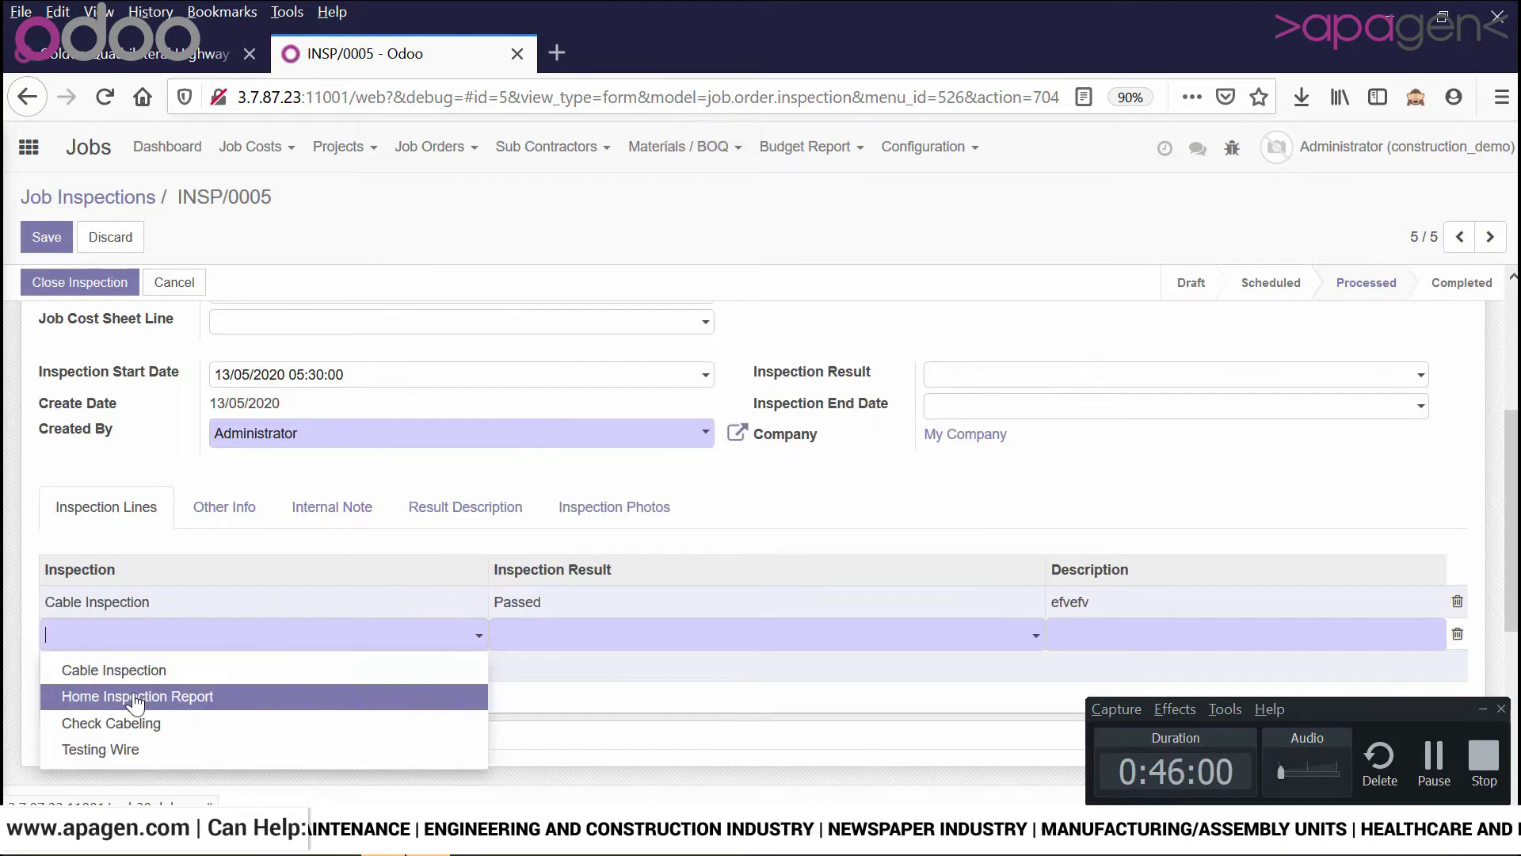
left_click(131, 697)
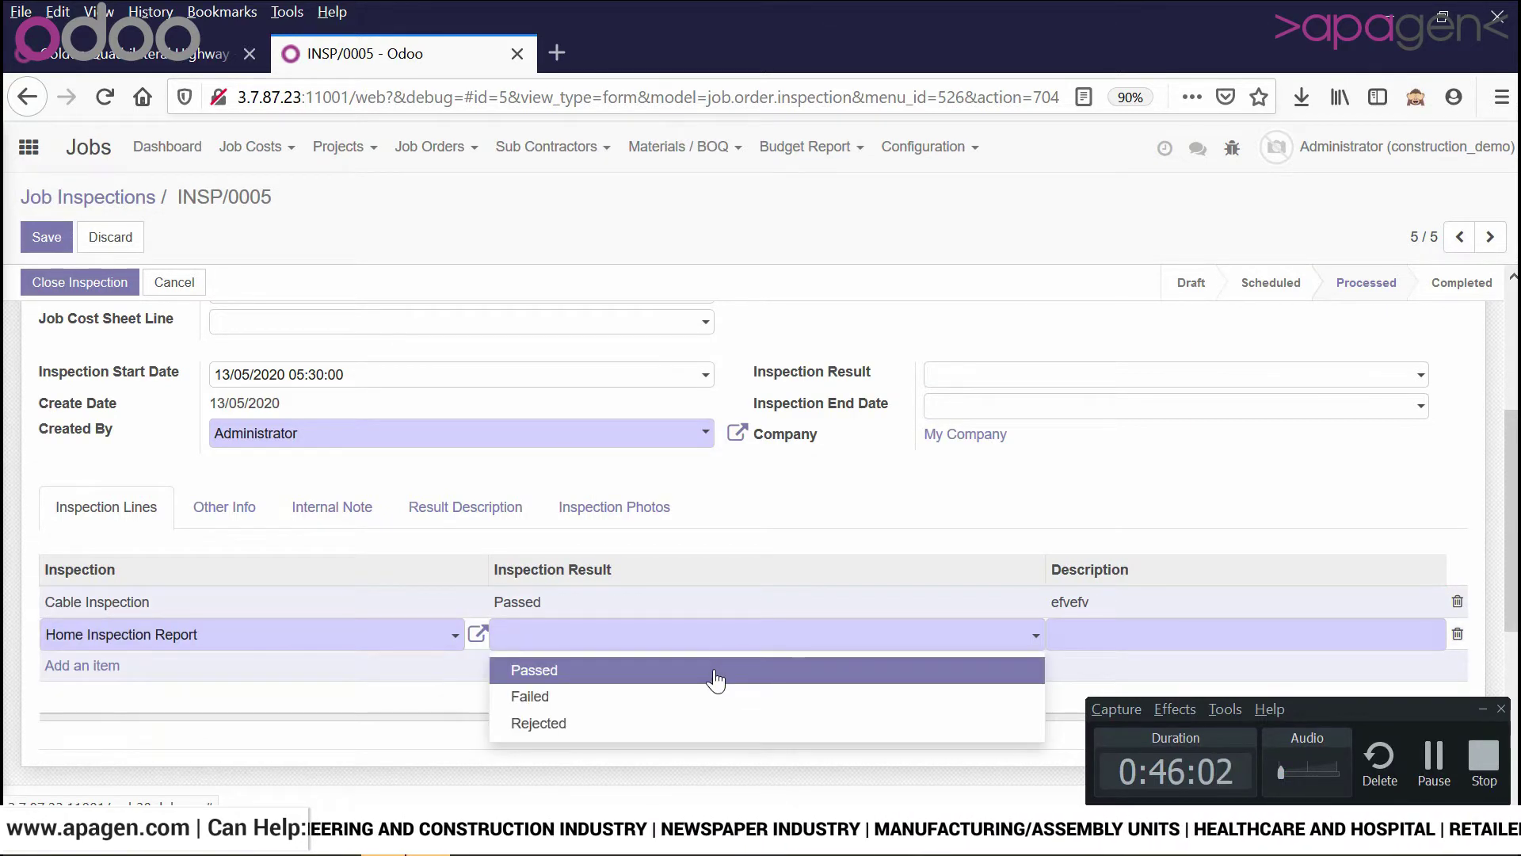
left_click(715, 672)
type("decdcr")
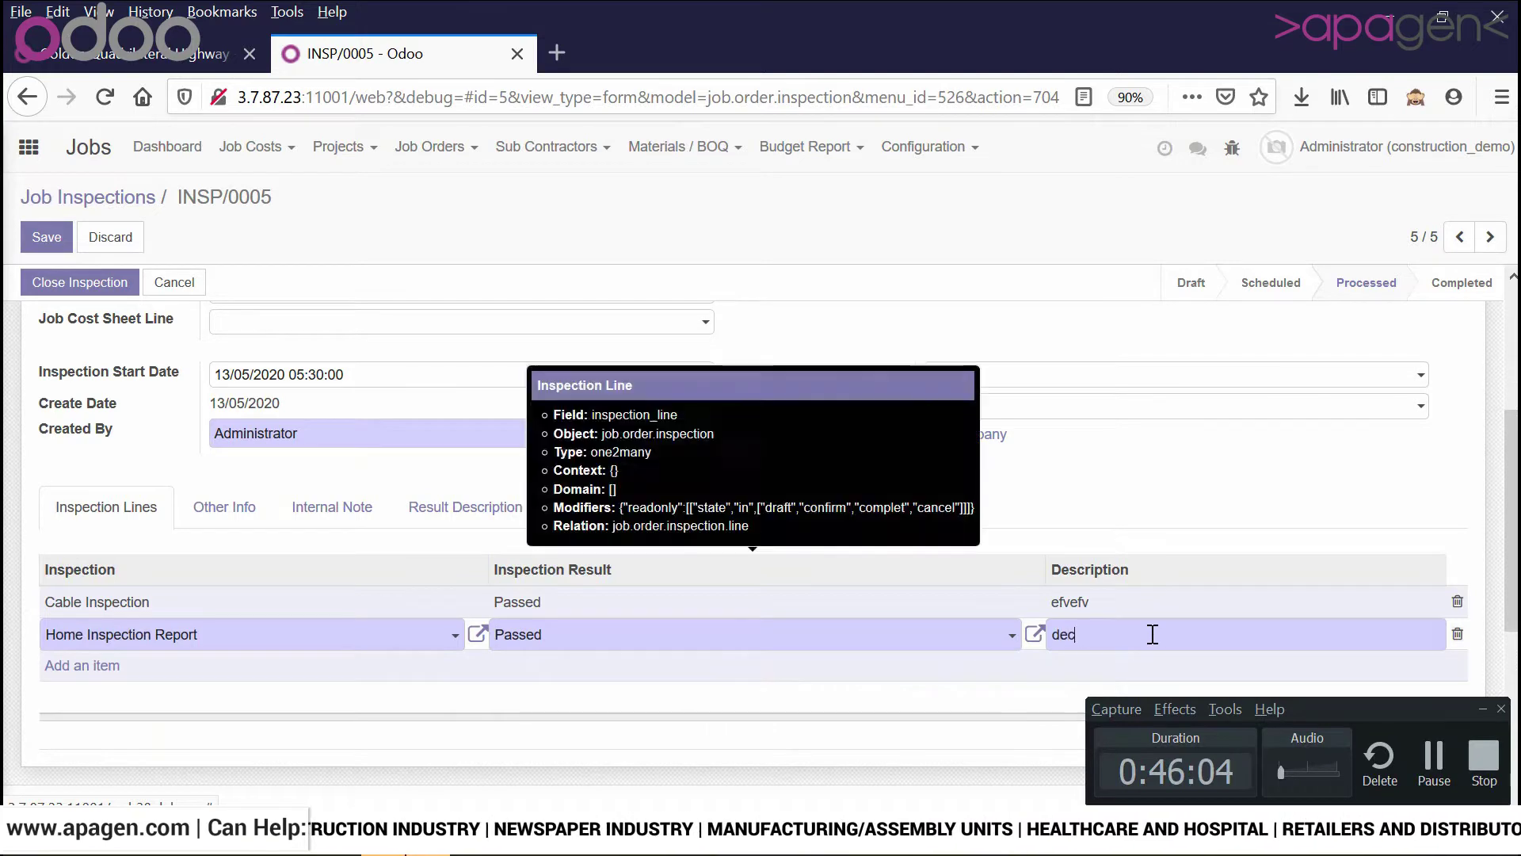
left_click(610, 536)
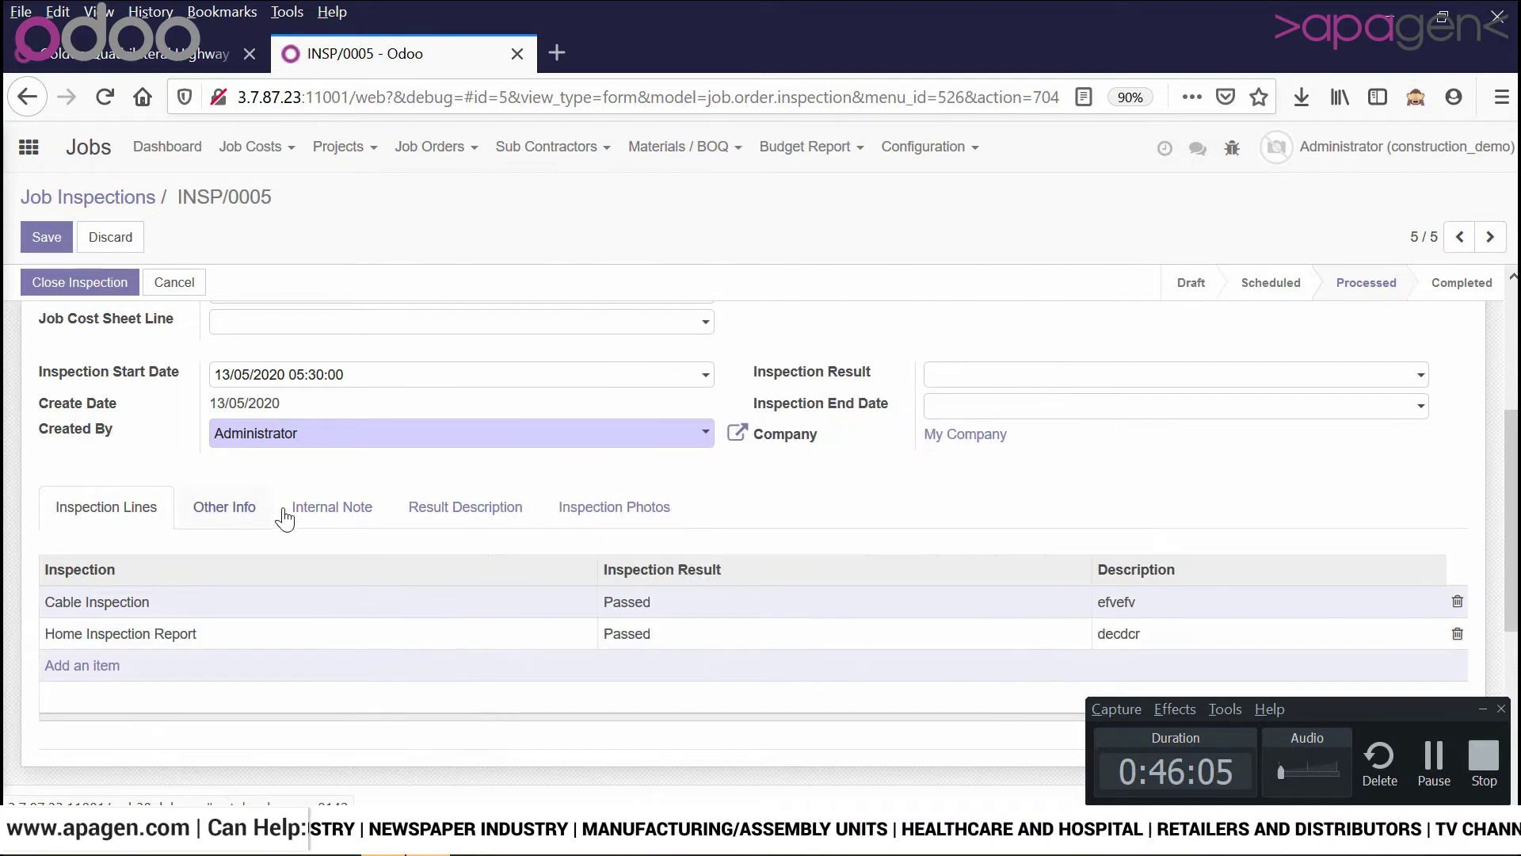
- Try to upload a PDF from the Downloads folder as Photo 1 of the inspection
left_click(569, 513)
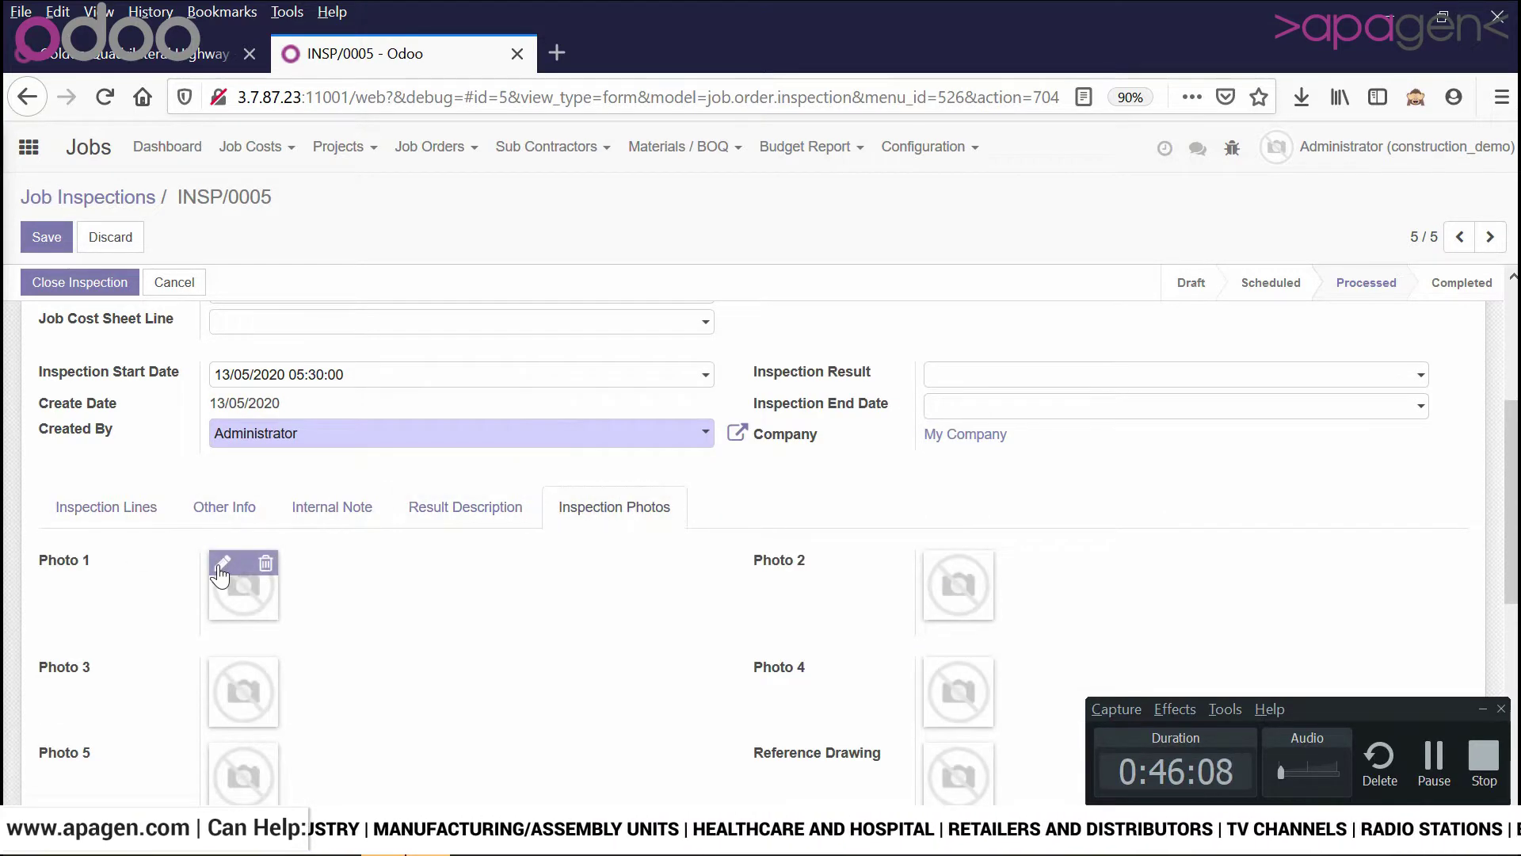
left_click(220, 567)
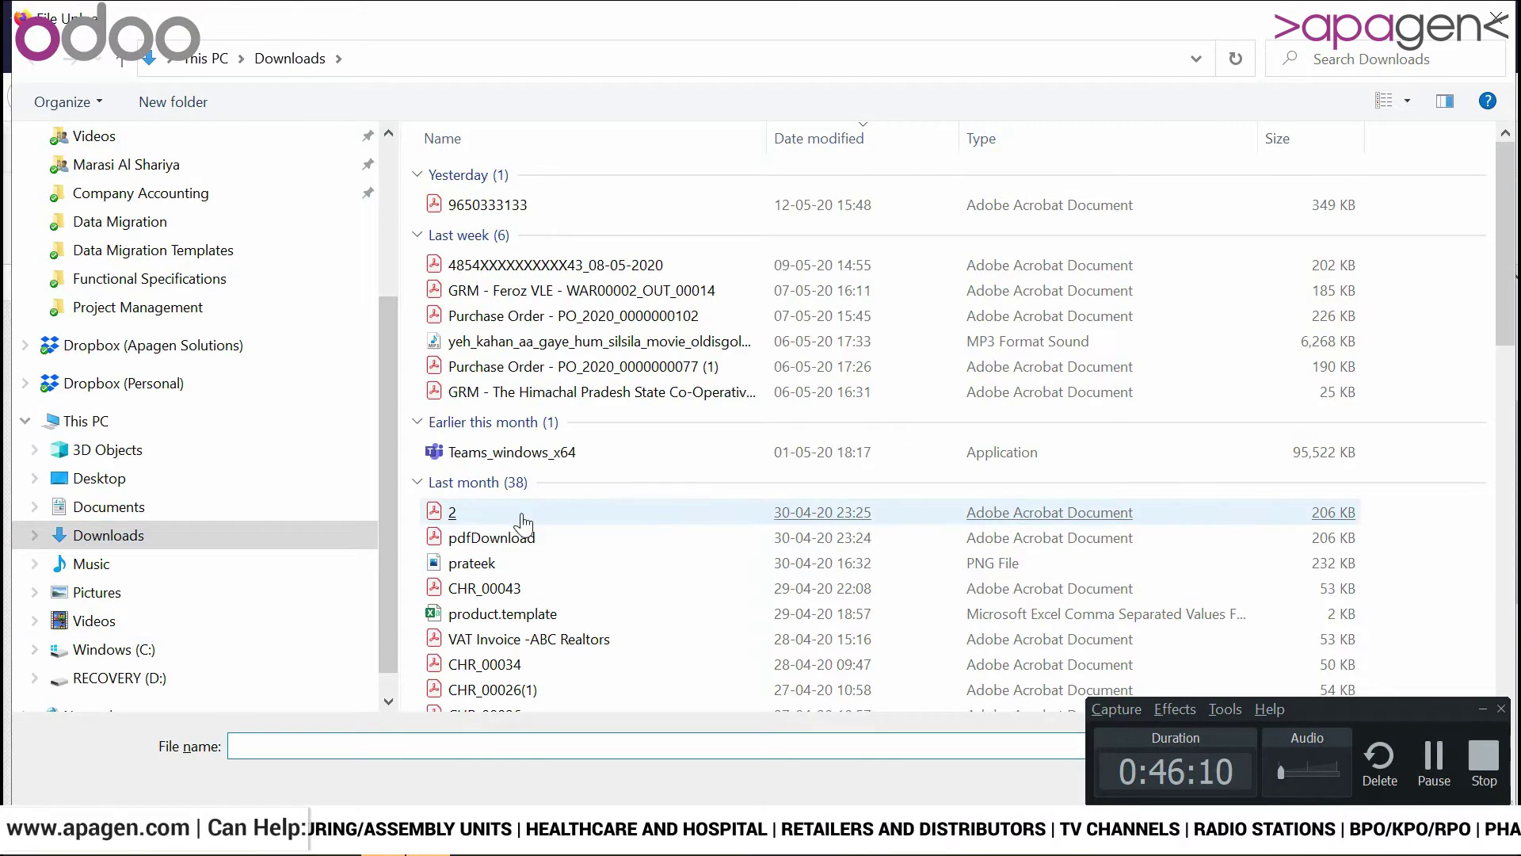
double_click(529, 267)
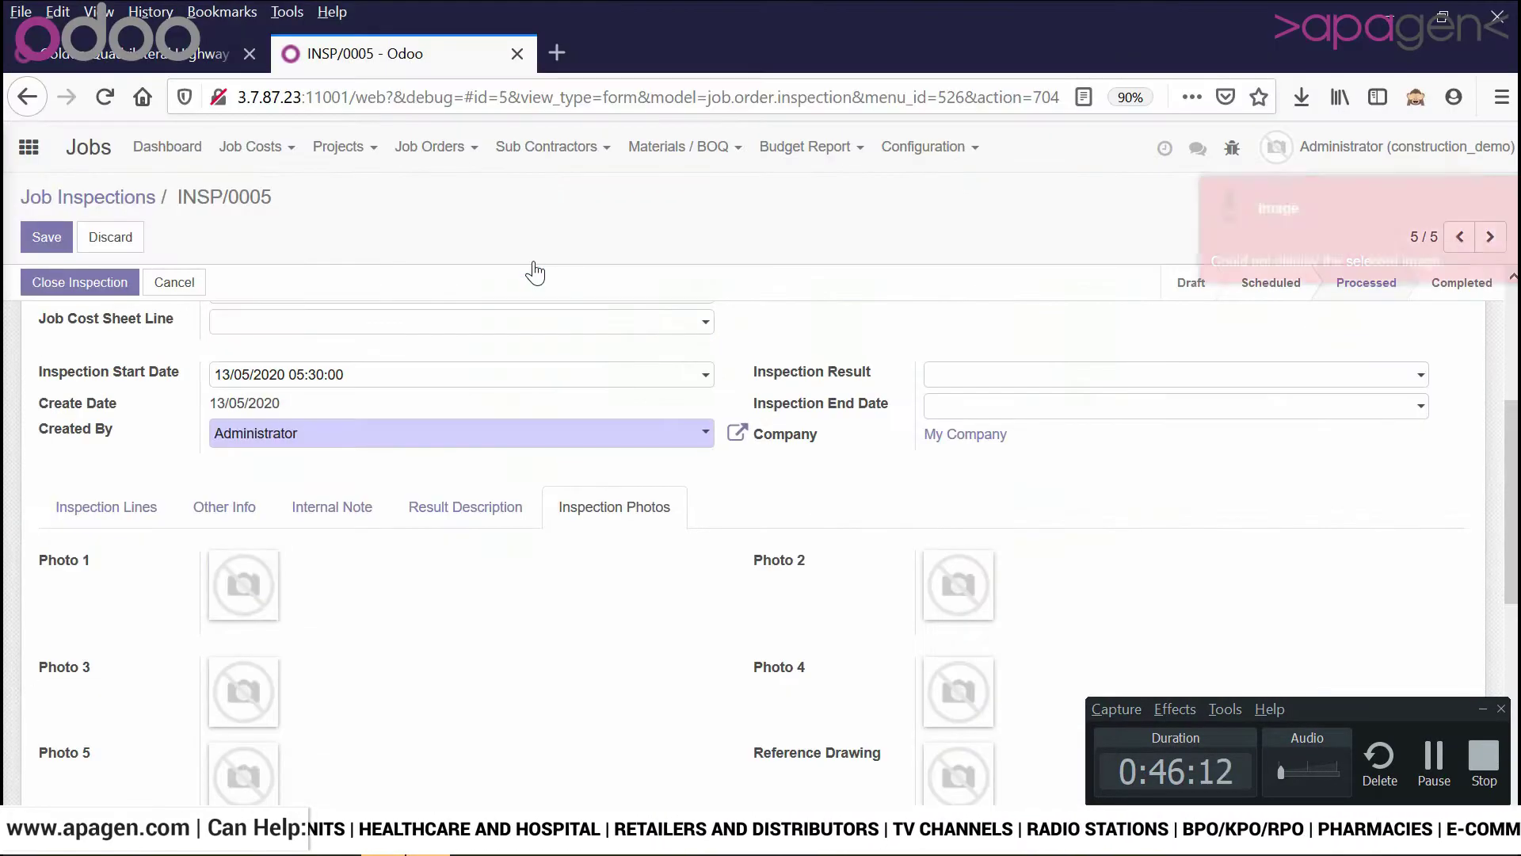
- Enter hryhryj as the inspection's result description and yjiytjyt as its internal note
left_click(516, 526)
left_click(369, 570)
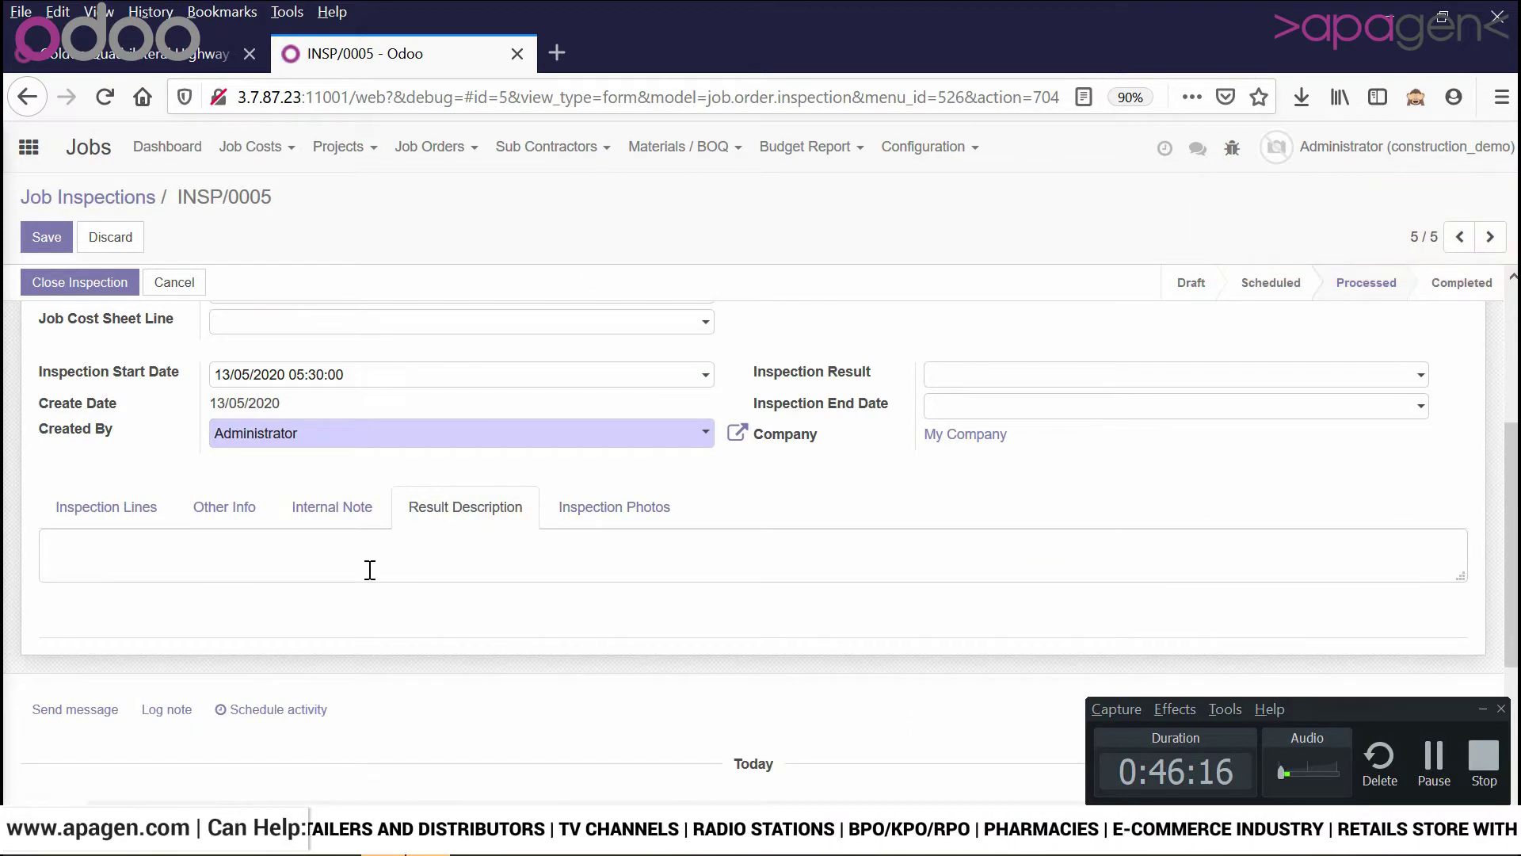
type("hryhry")
left_click(355, 521)
left_click(350, 540)
type("yjiytjyt")
- Check the inspection's other info section and try to close the inspection
left_click(234, 513)
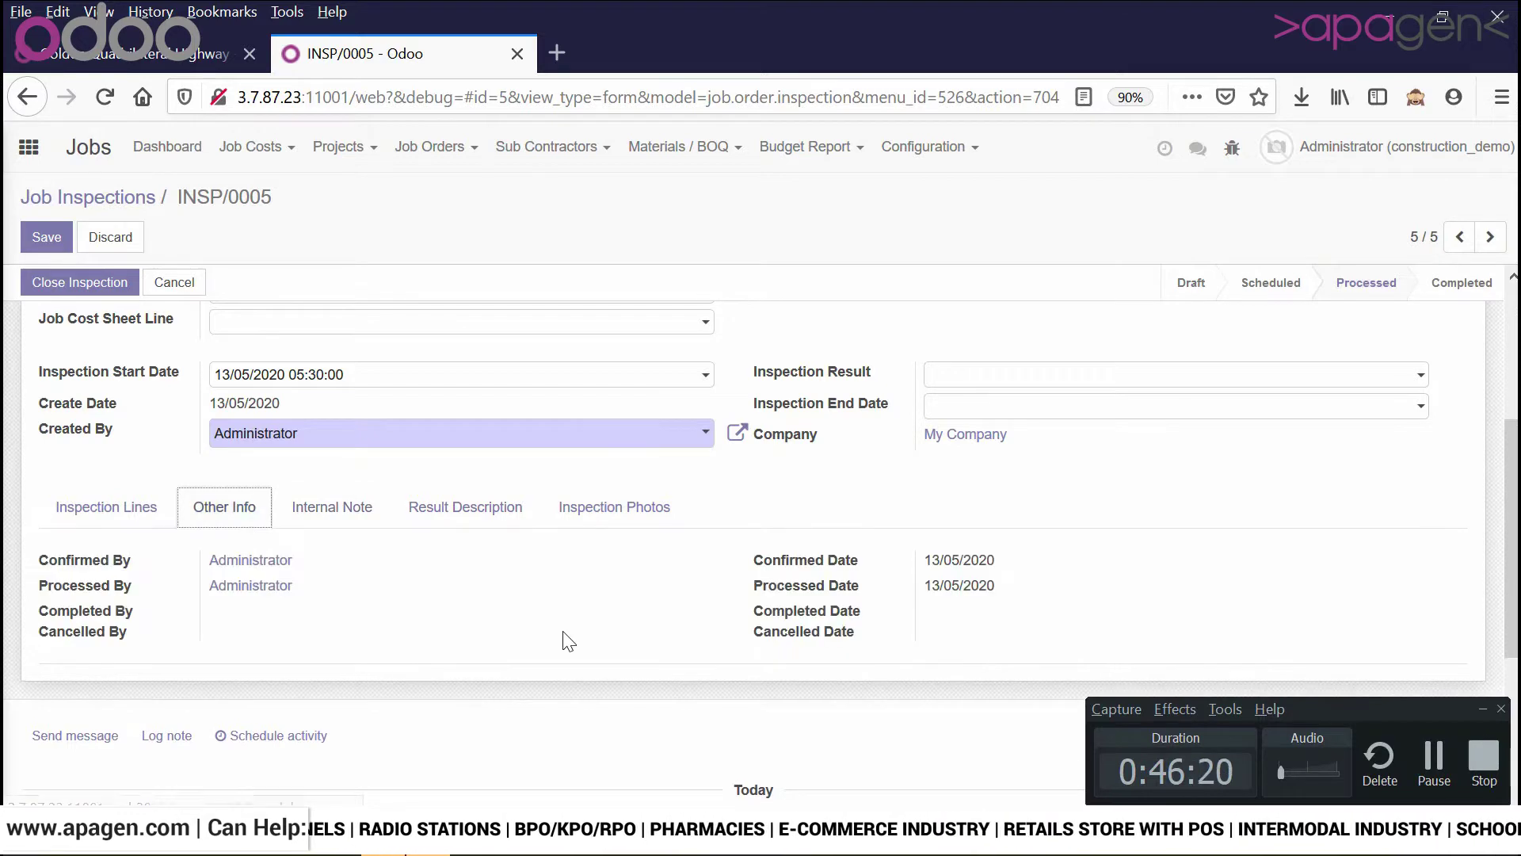
scroll(569, 640, "up", 3)
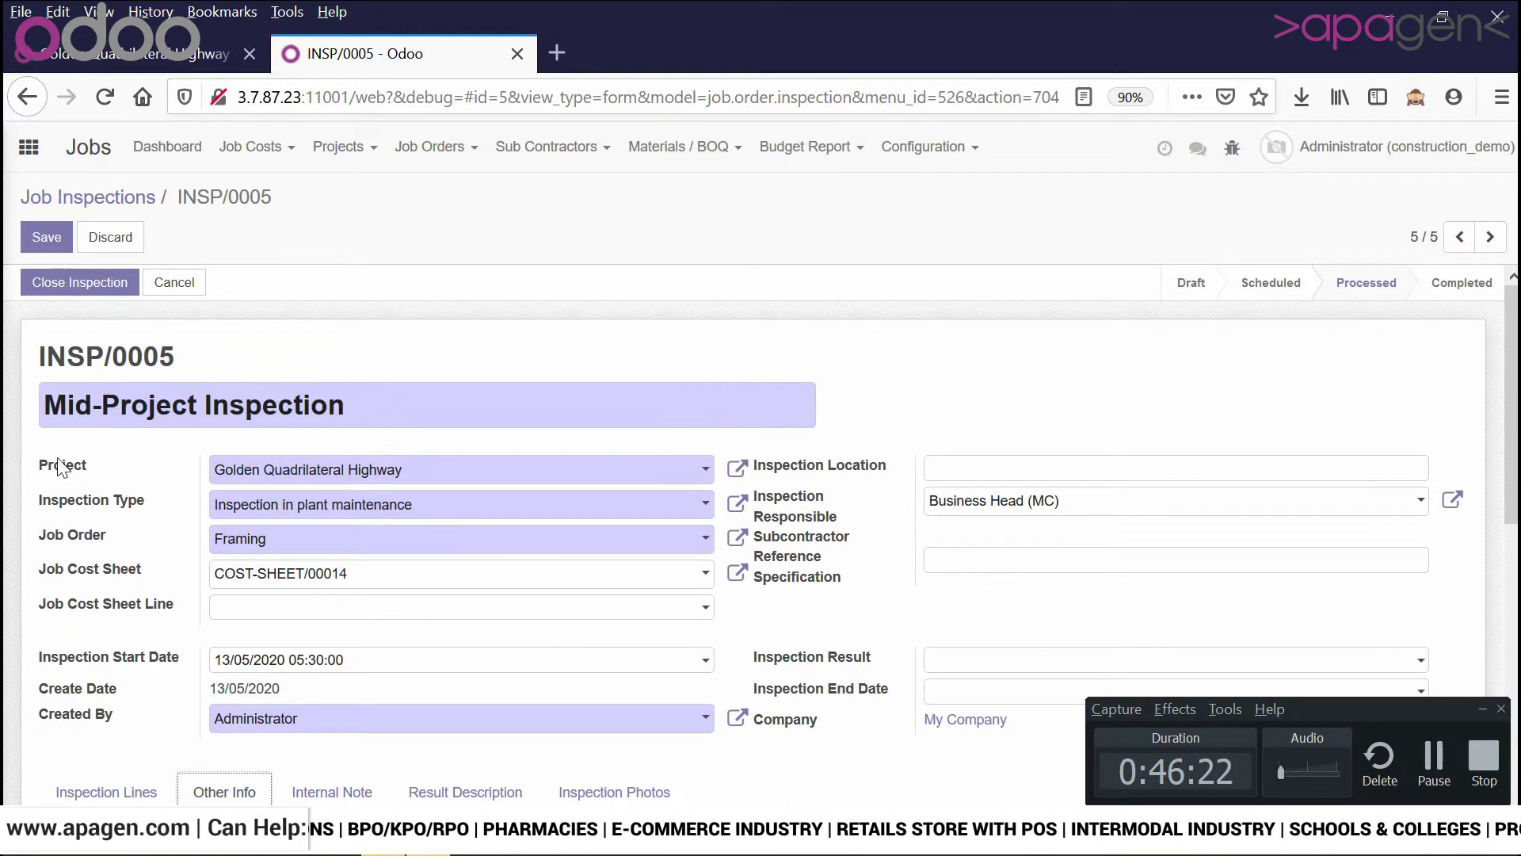
left_click(59, 296)
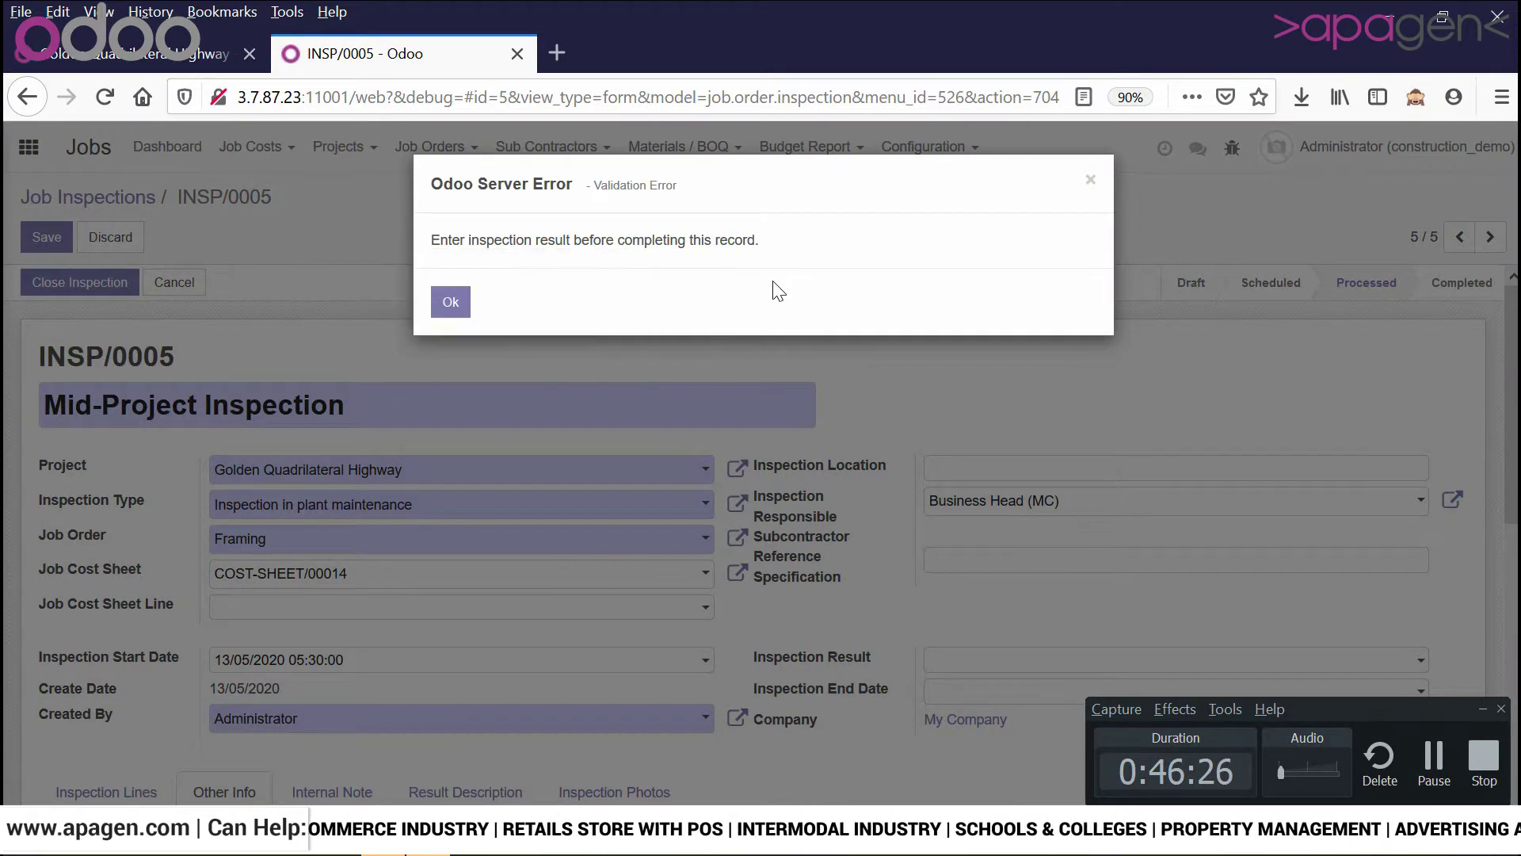
left_click(456, 305)
- Set the inspection result to Passed and the inspection end date to 13/05/2020, and close the inspection
scroll(515, 401, "down", 3)
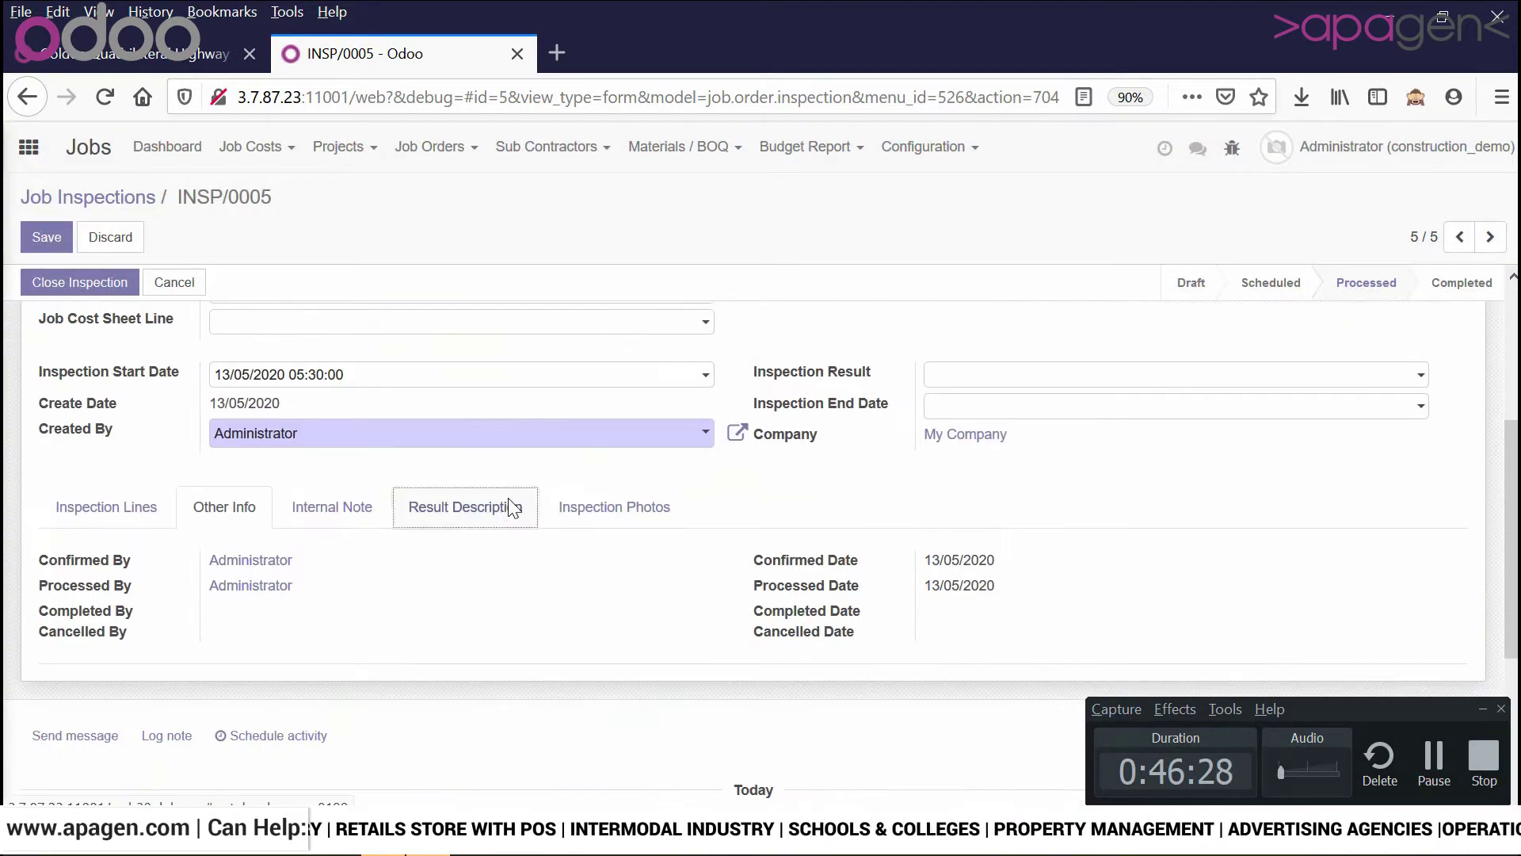
left_click(507, 507)
scroll(973, 510, "up", 1)
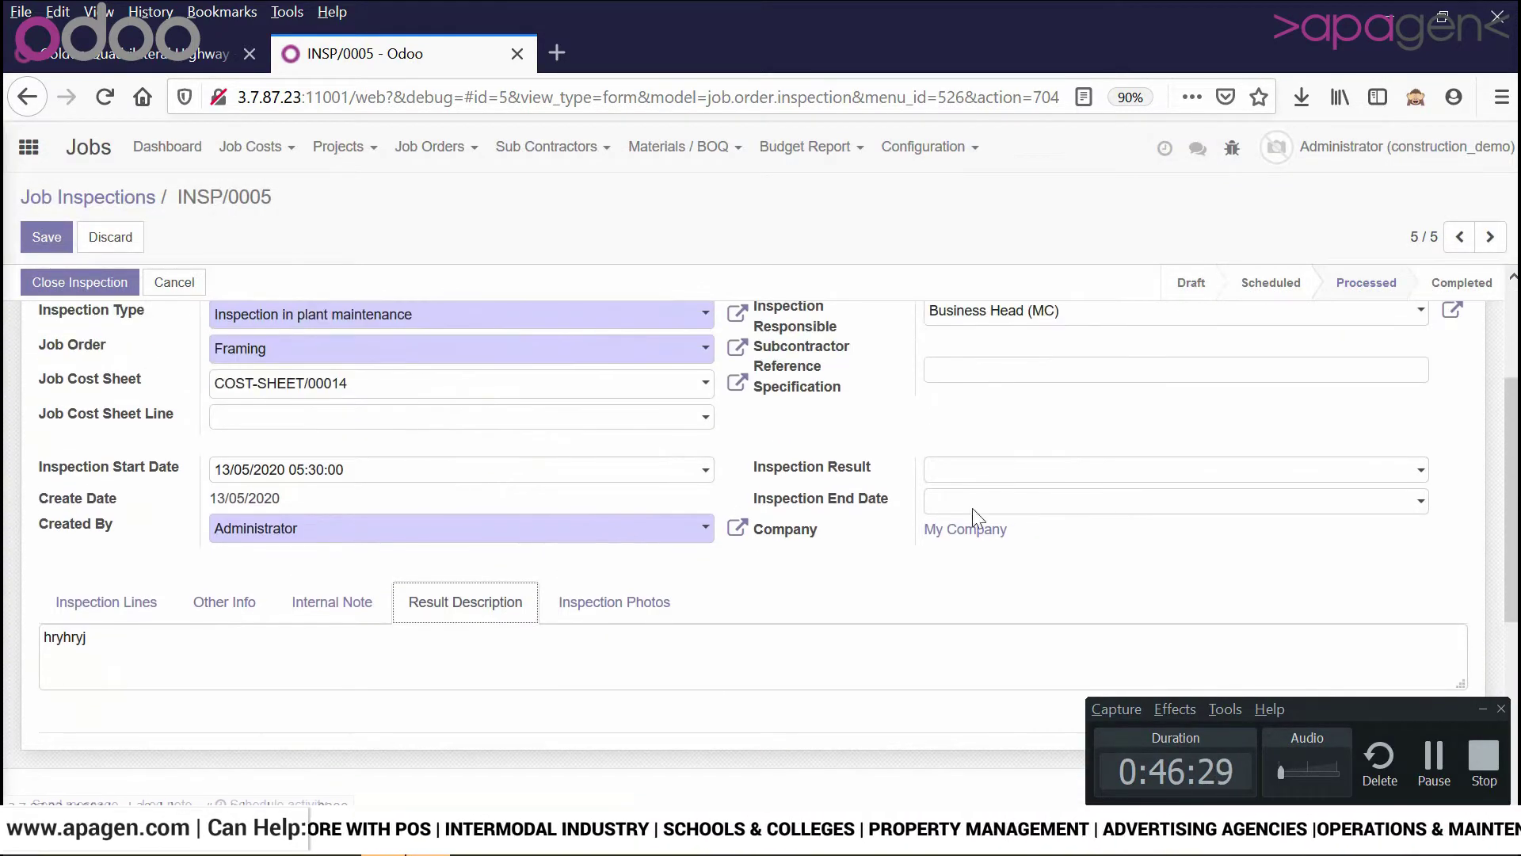
left_click(1088, 471)
left_click(1067, 510)
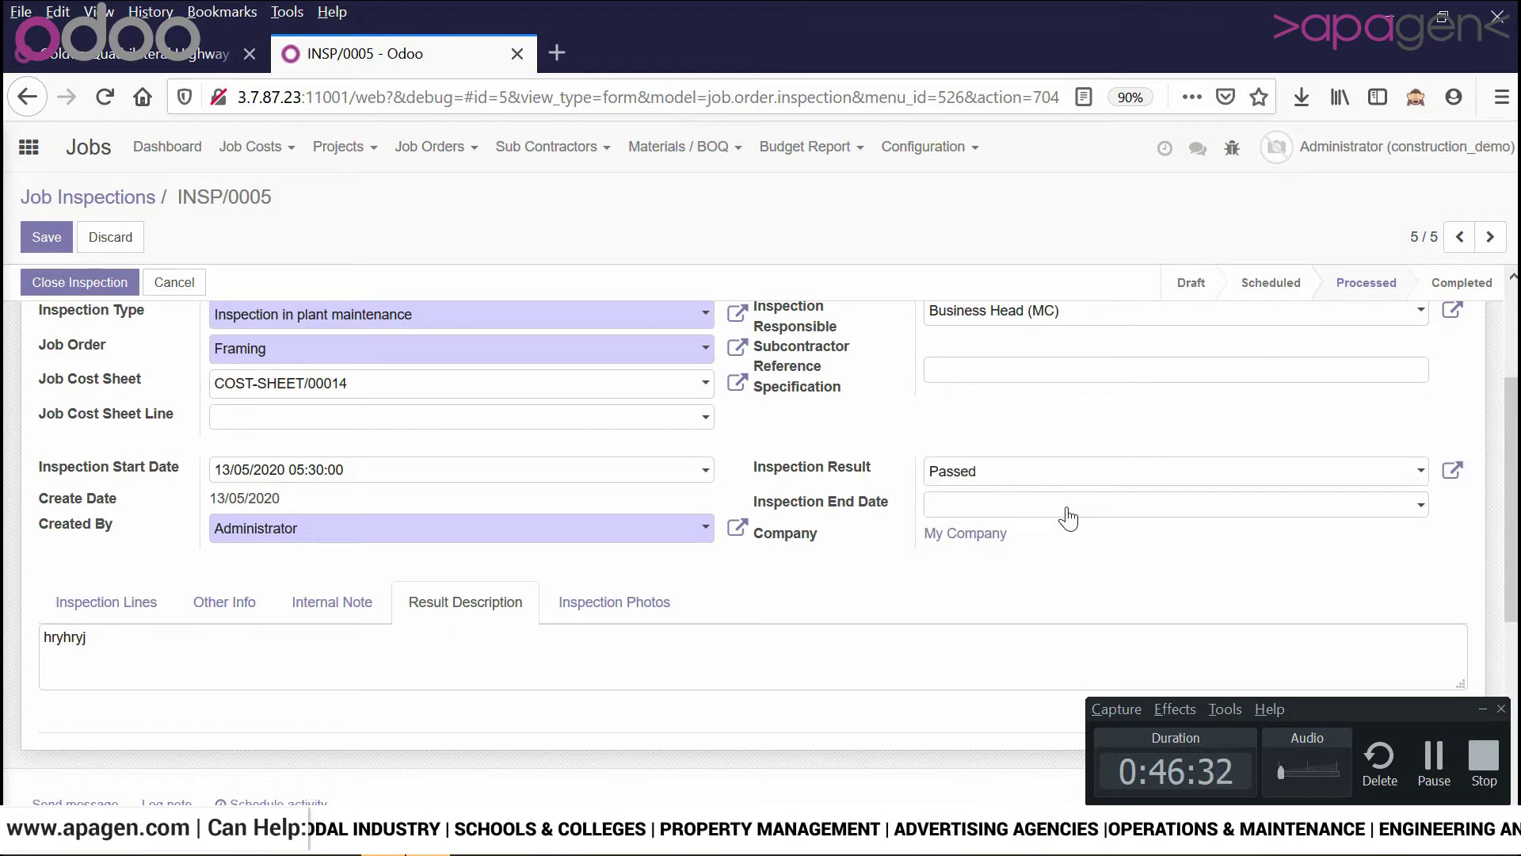
left_click(1066, 509)
left_click(1088, 330)
scroll(108, 362, "up", 2)
left_click(80, 295)
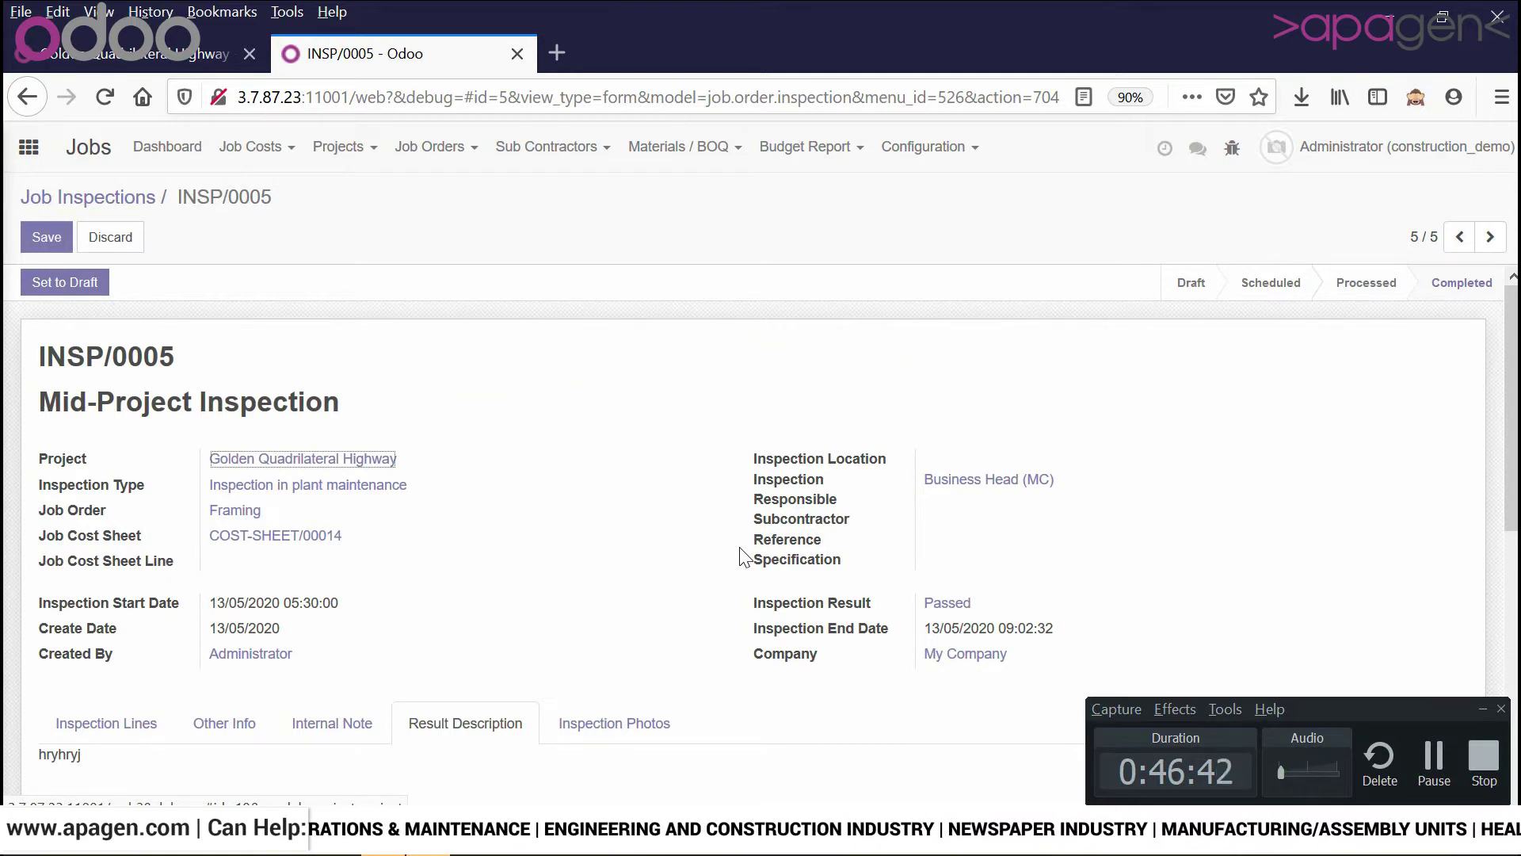
- Create a new project budget named GQ Budget for the Golden Quadrilateral Highway project
left_click(802, 148)
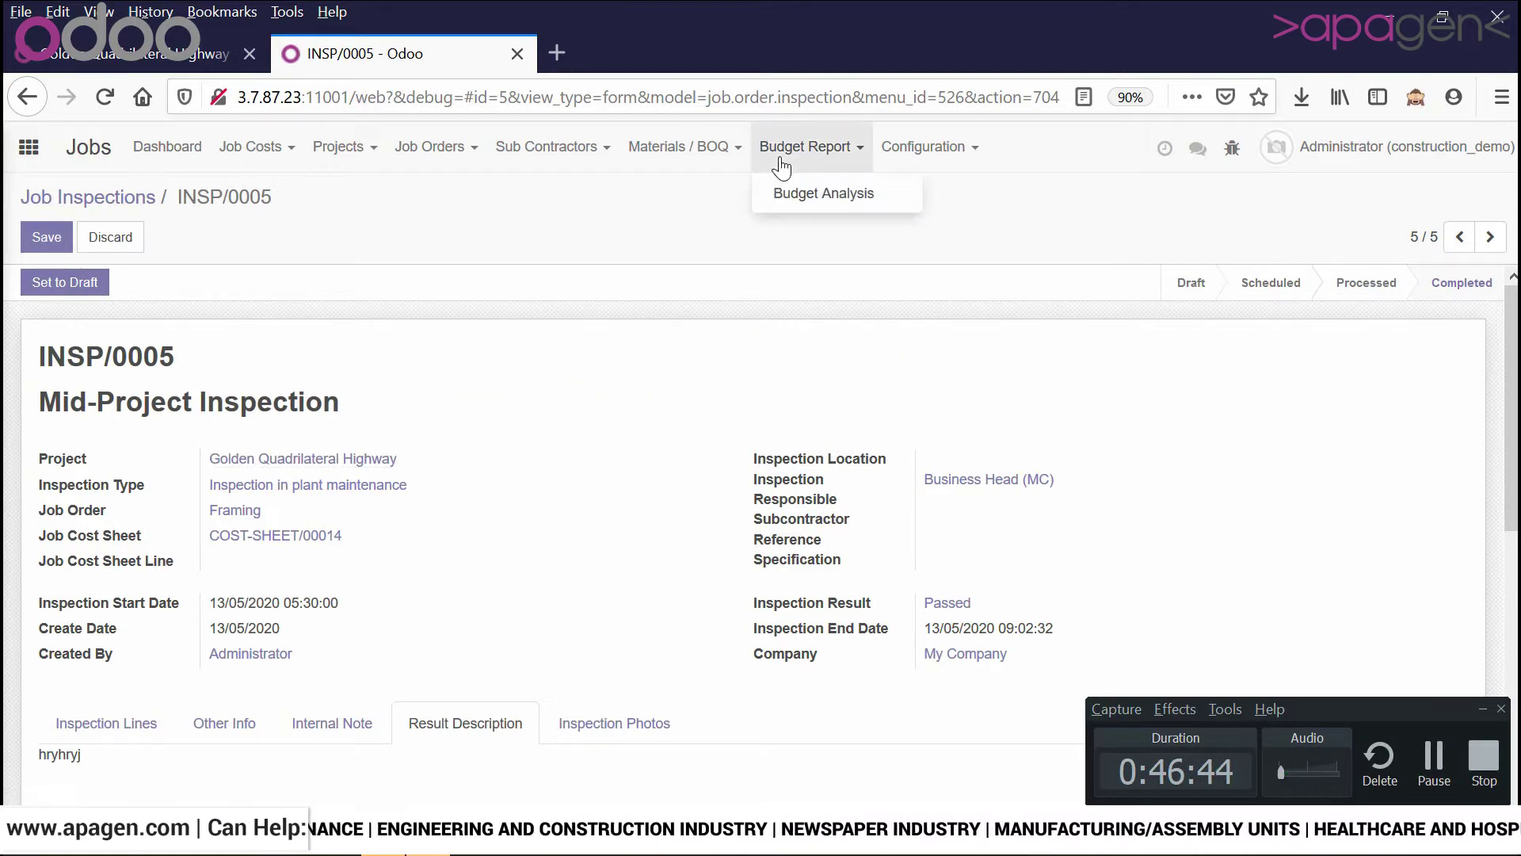
left_click(367, 162)
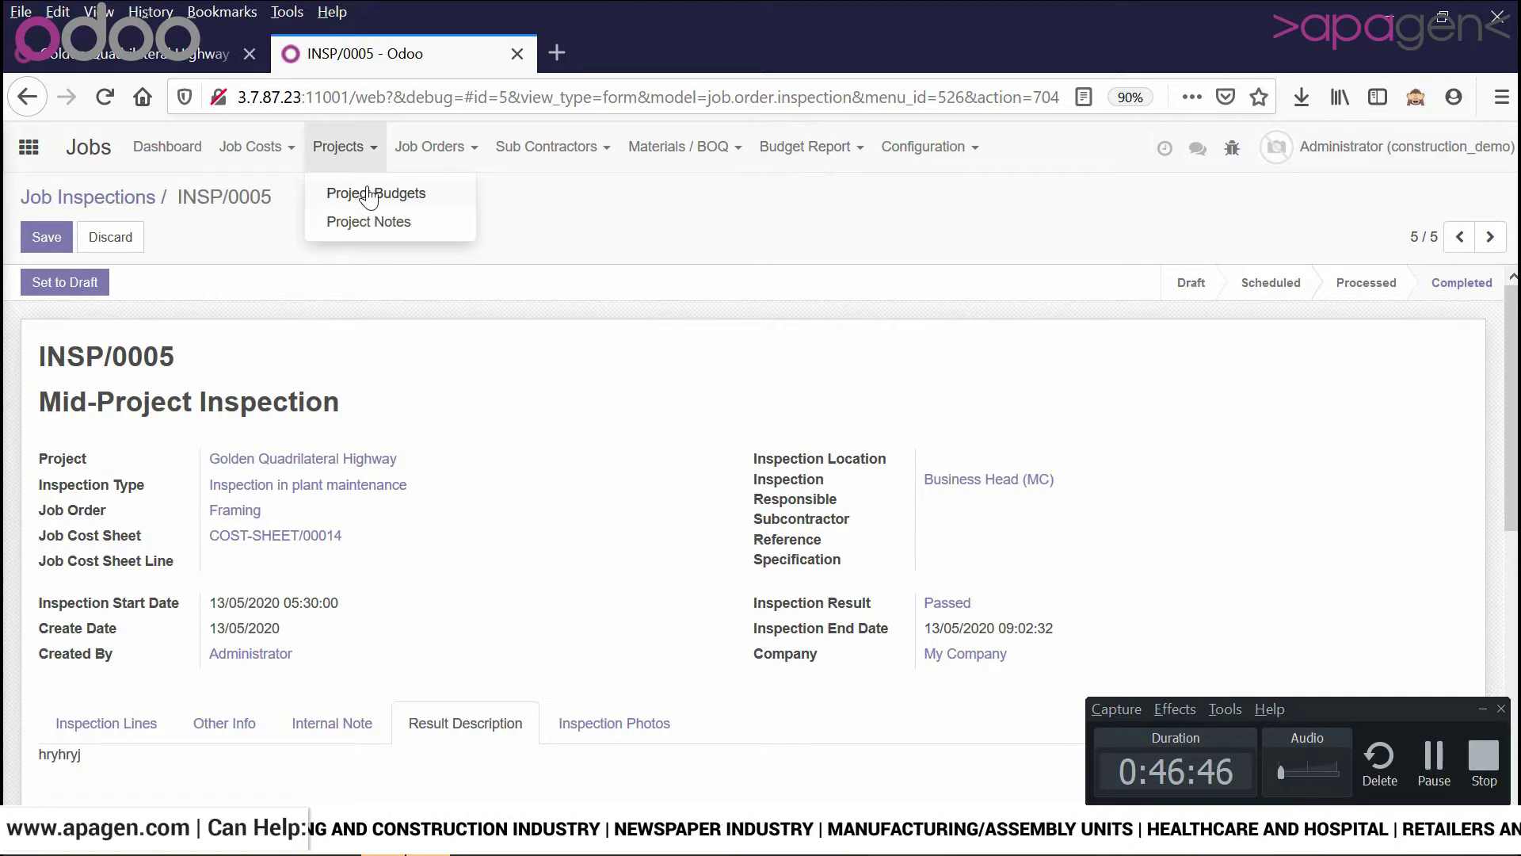
left_click(370, 194)
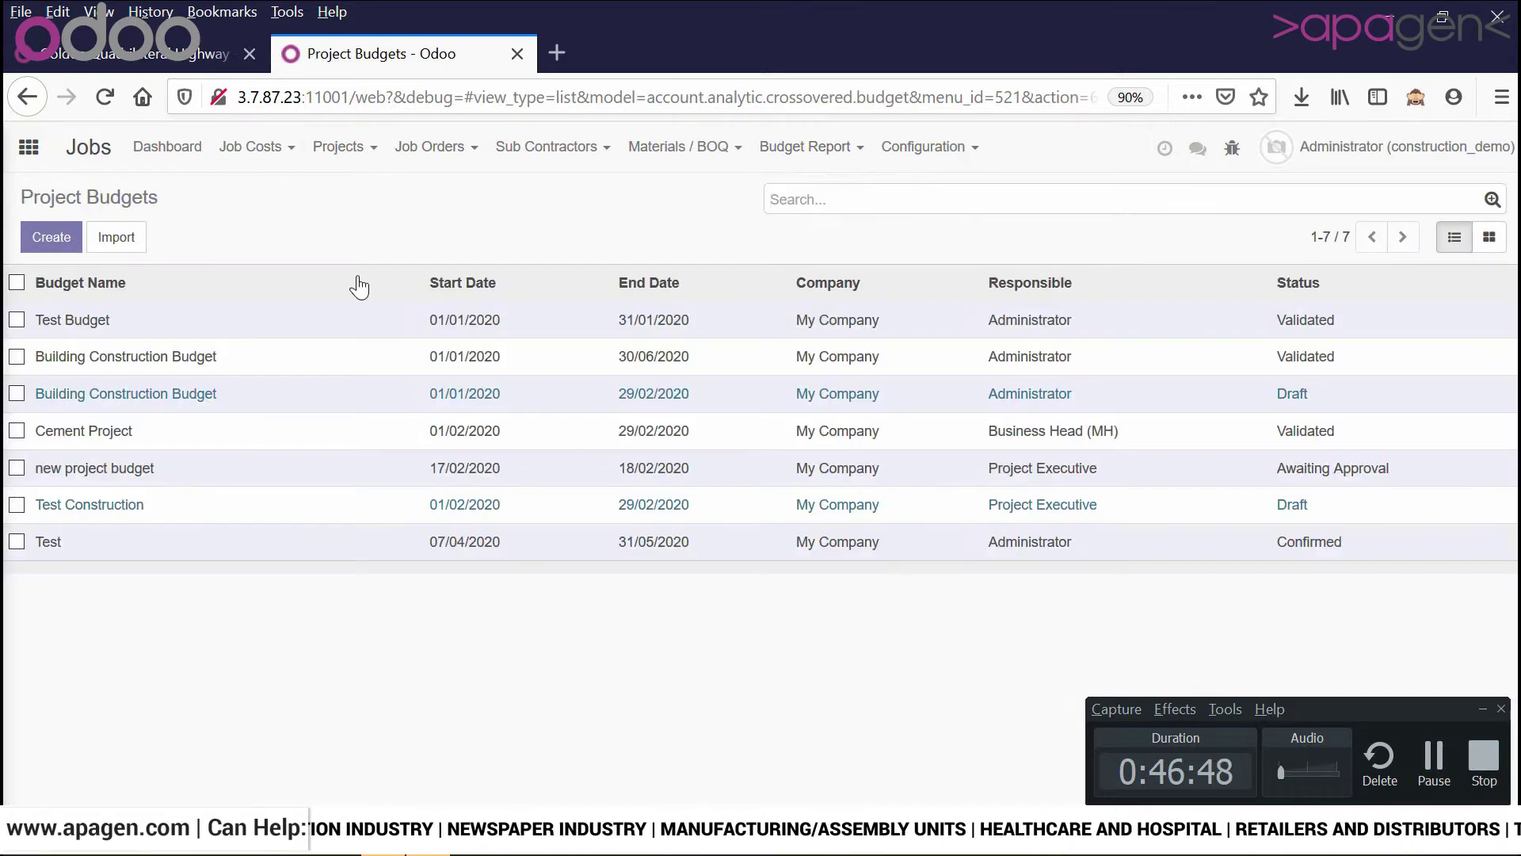
left_click(50, 242)
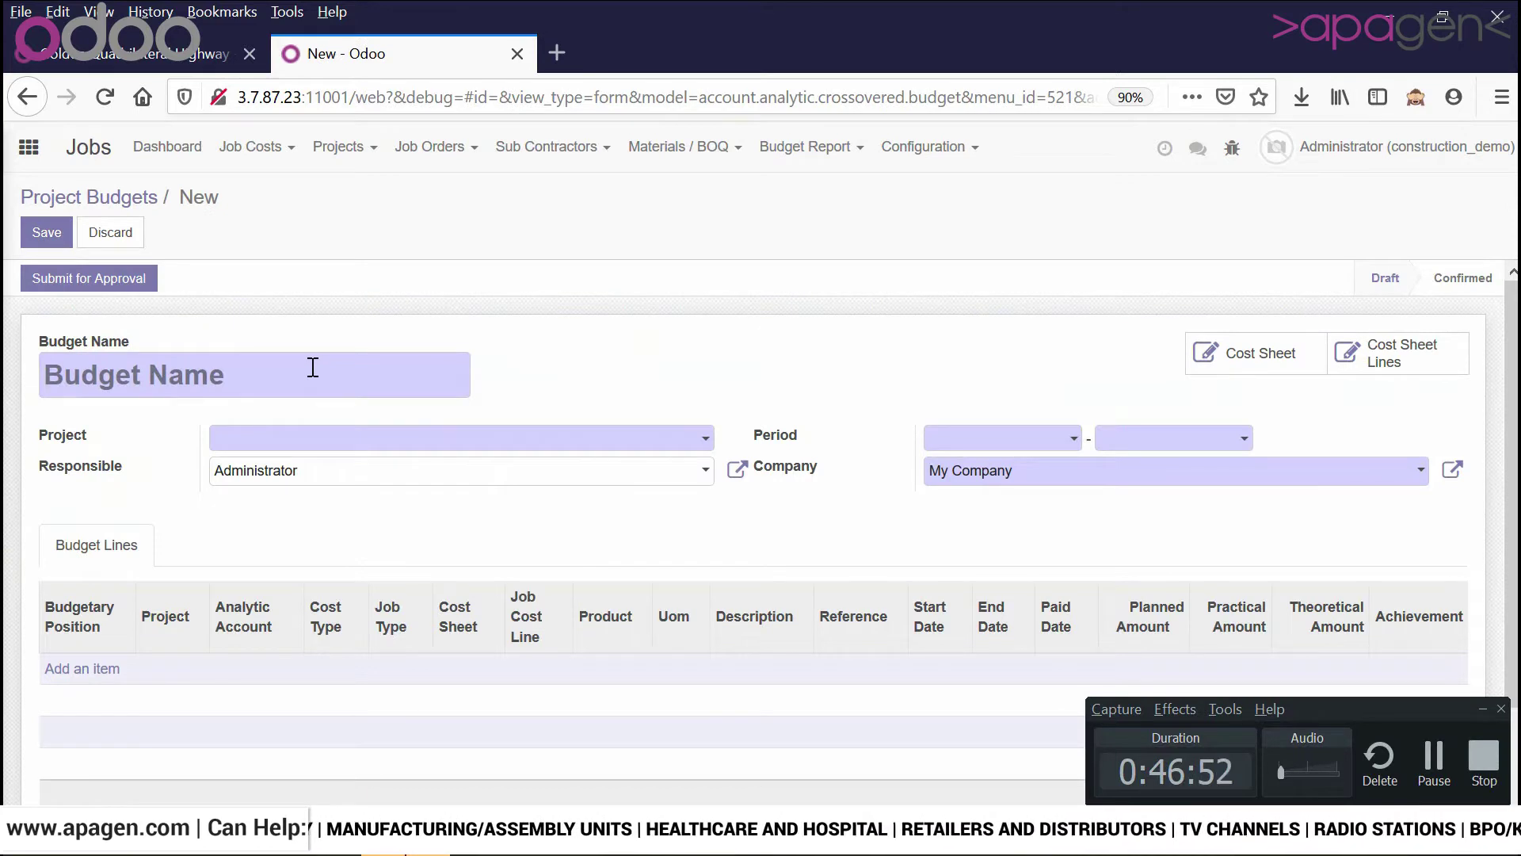
type("P")
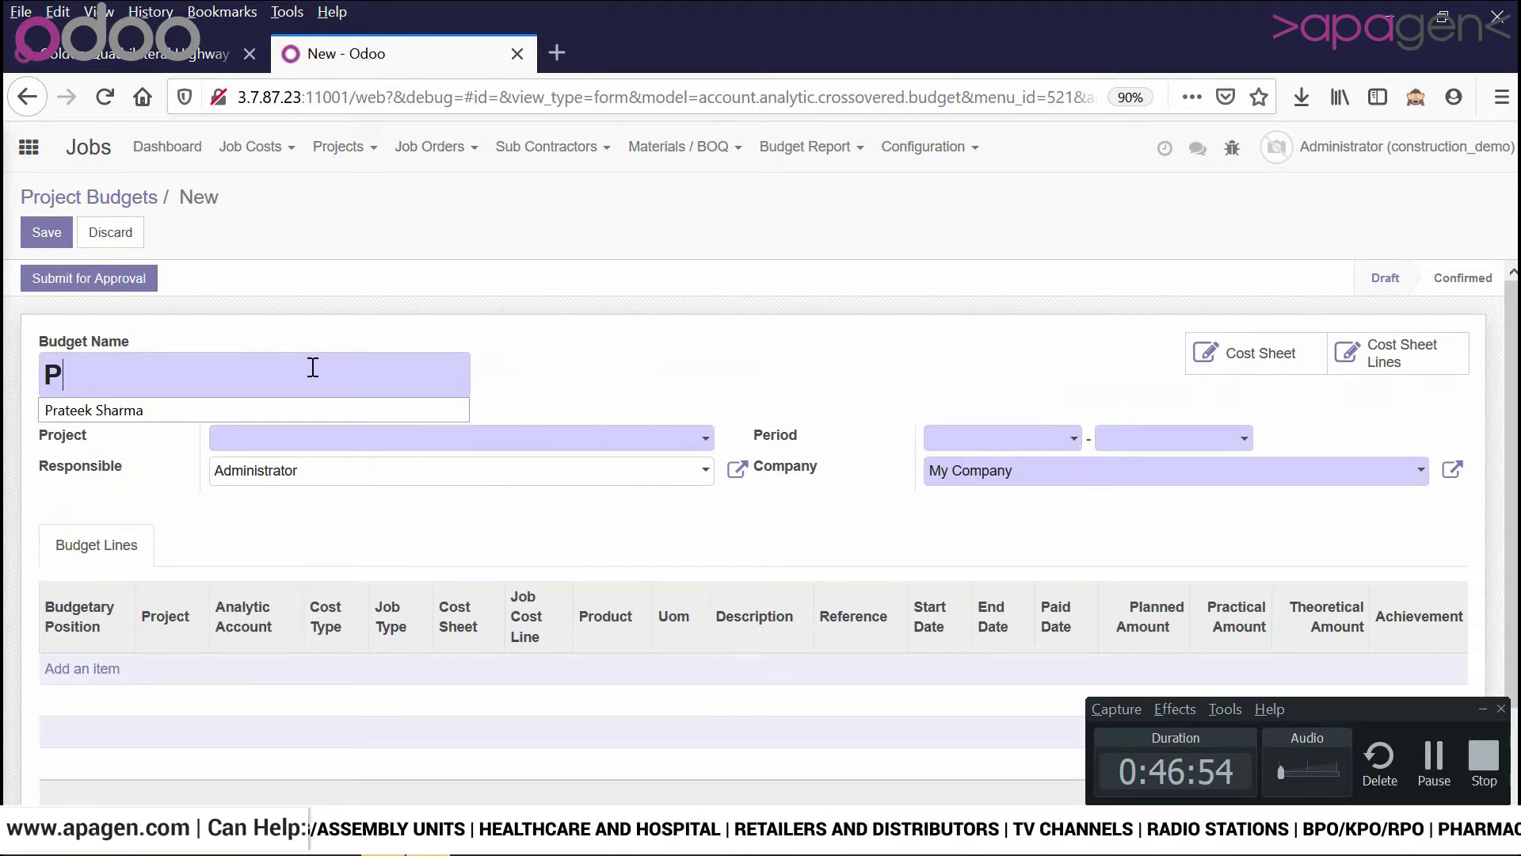
key("BackSpace")
type("GQ Budget")
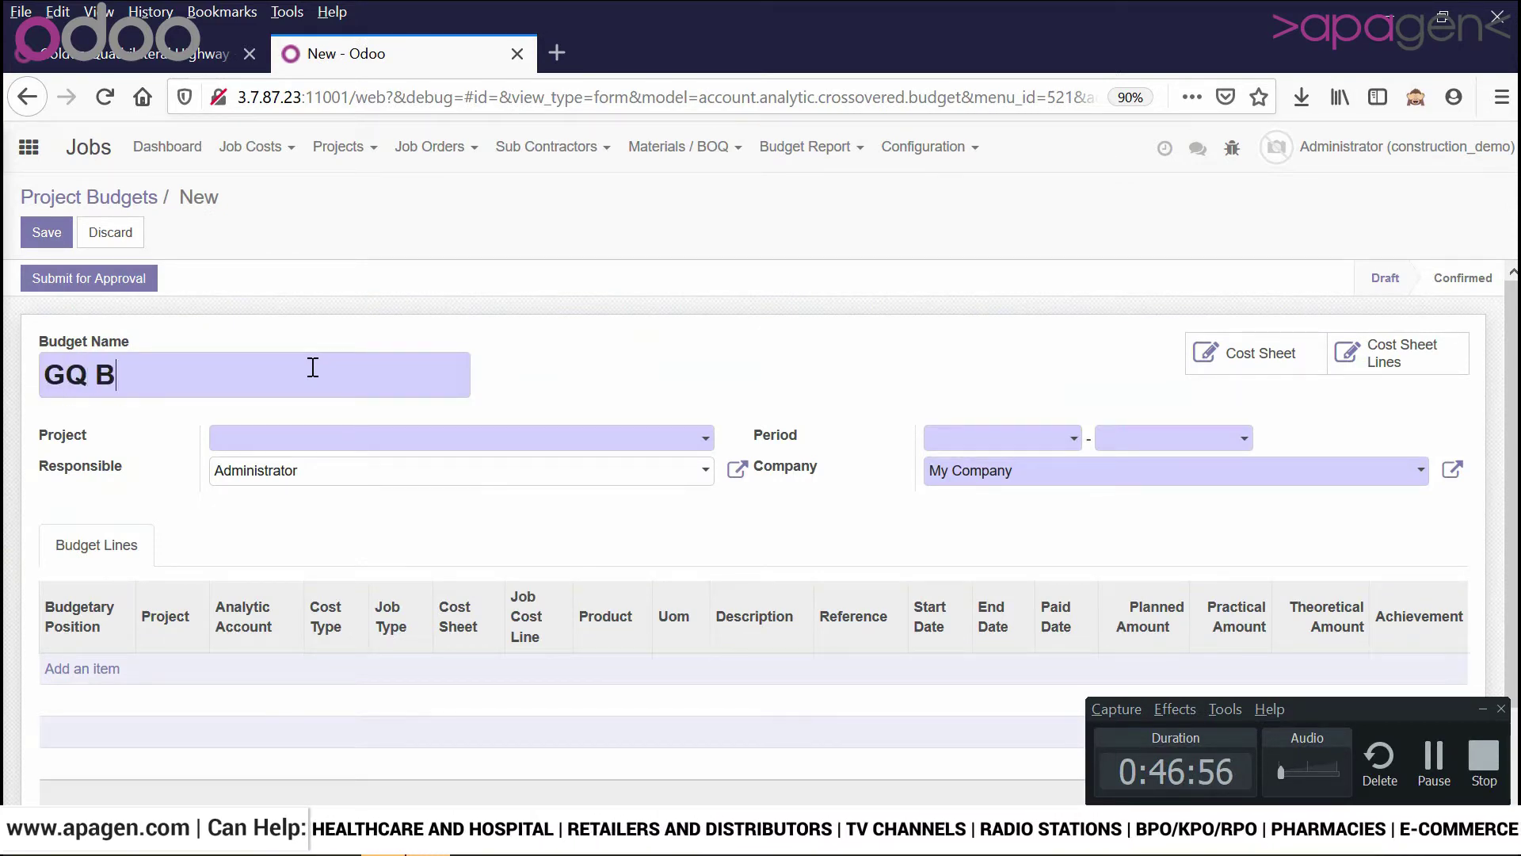
left_click(325, 438)
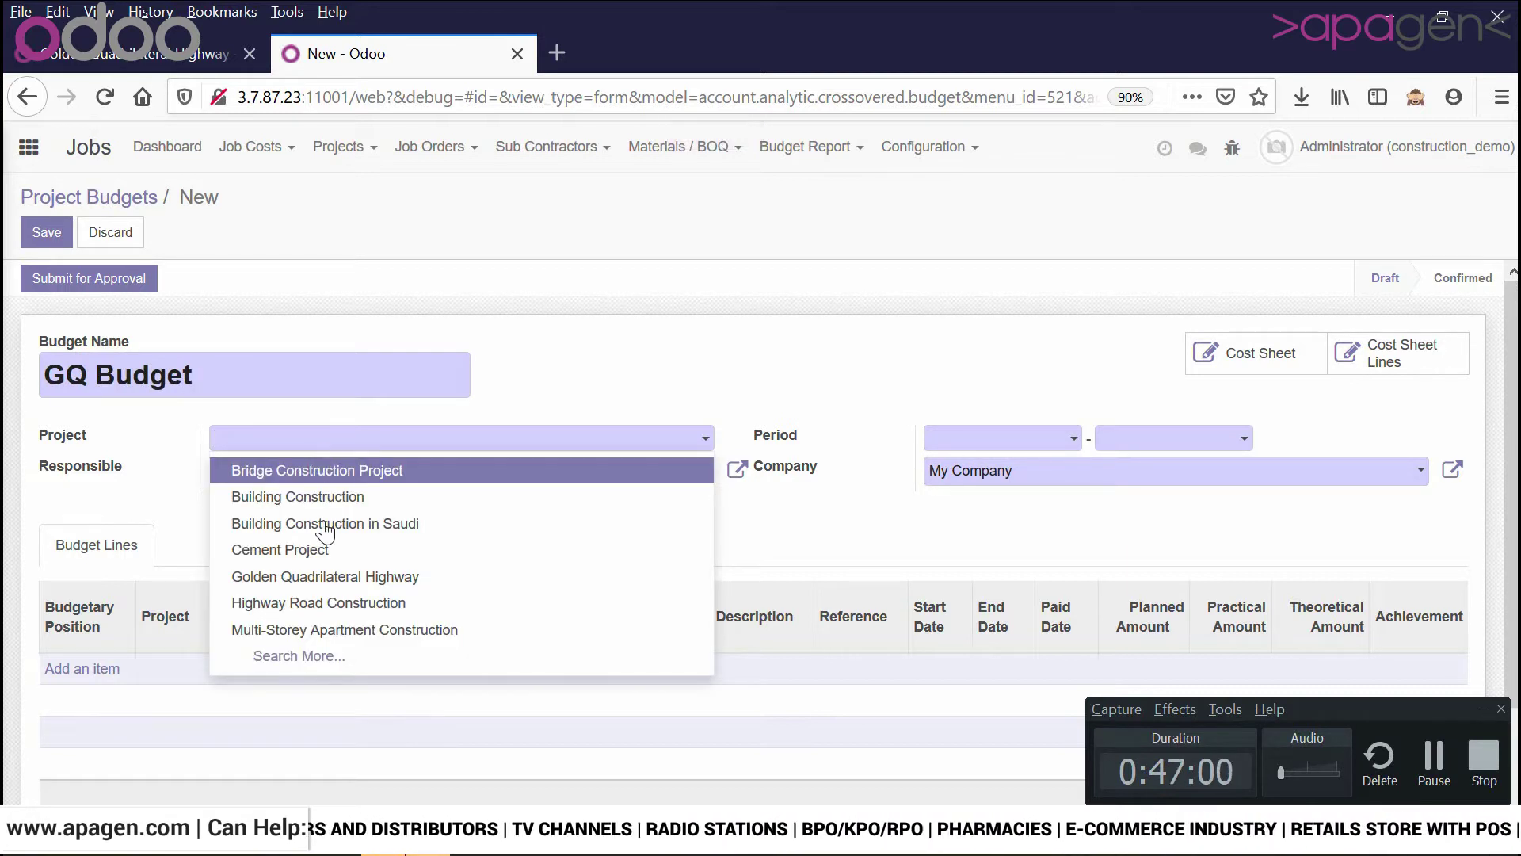
left_click(325, 576)
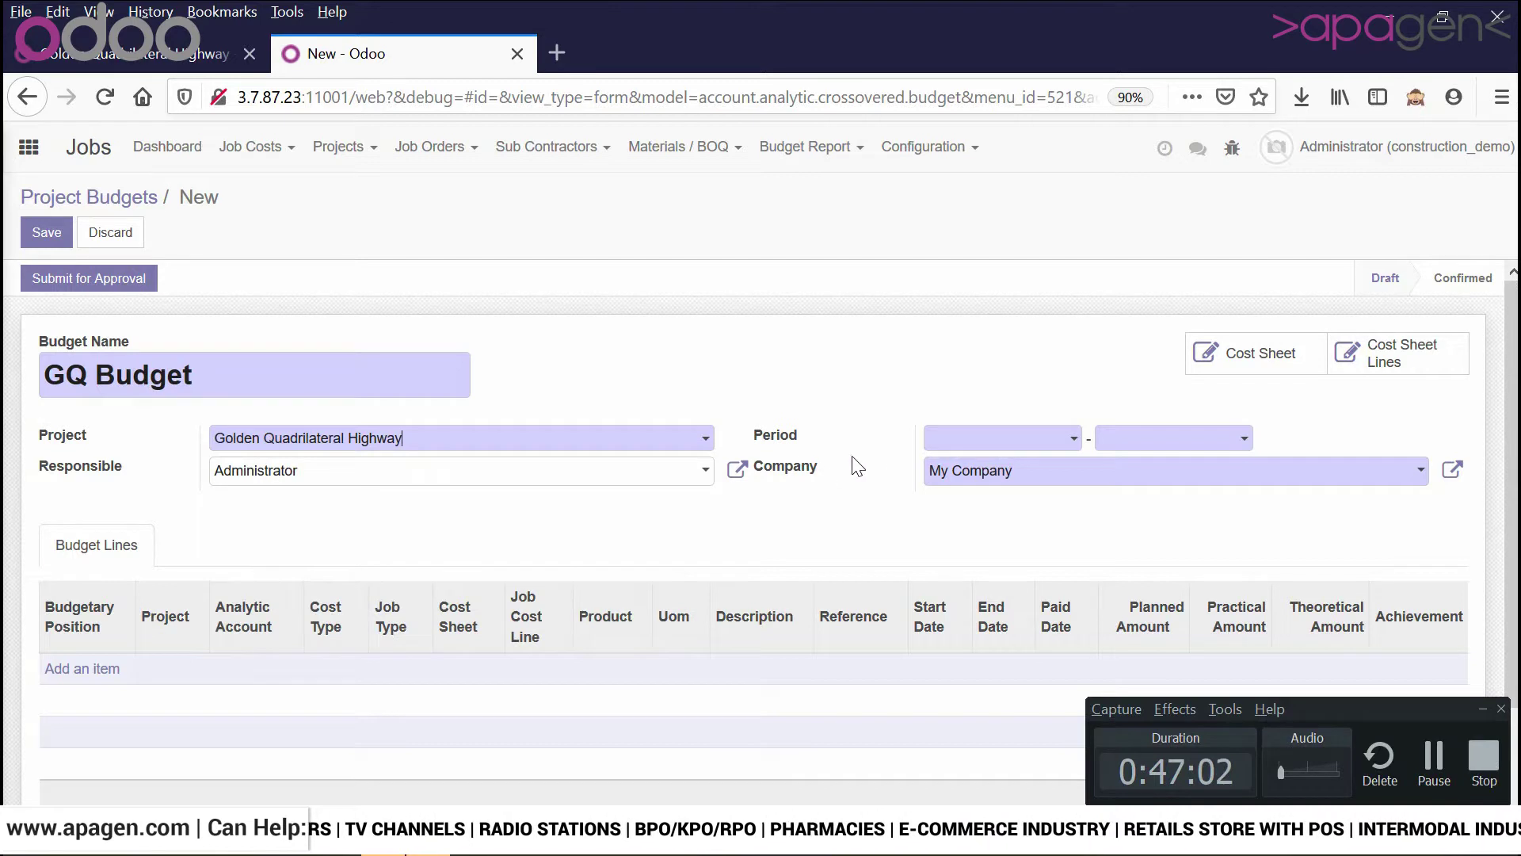
- Set the budget period from 01/05/2020 to 13/08/2020
left_click(948, 444)
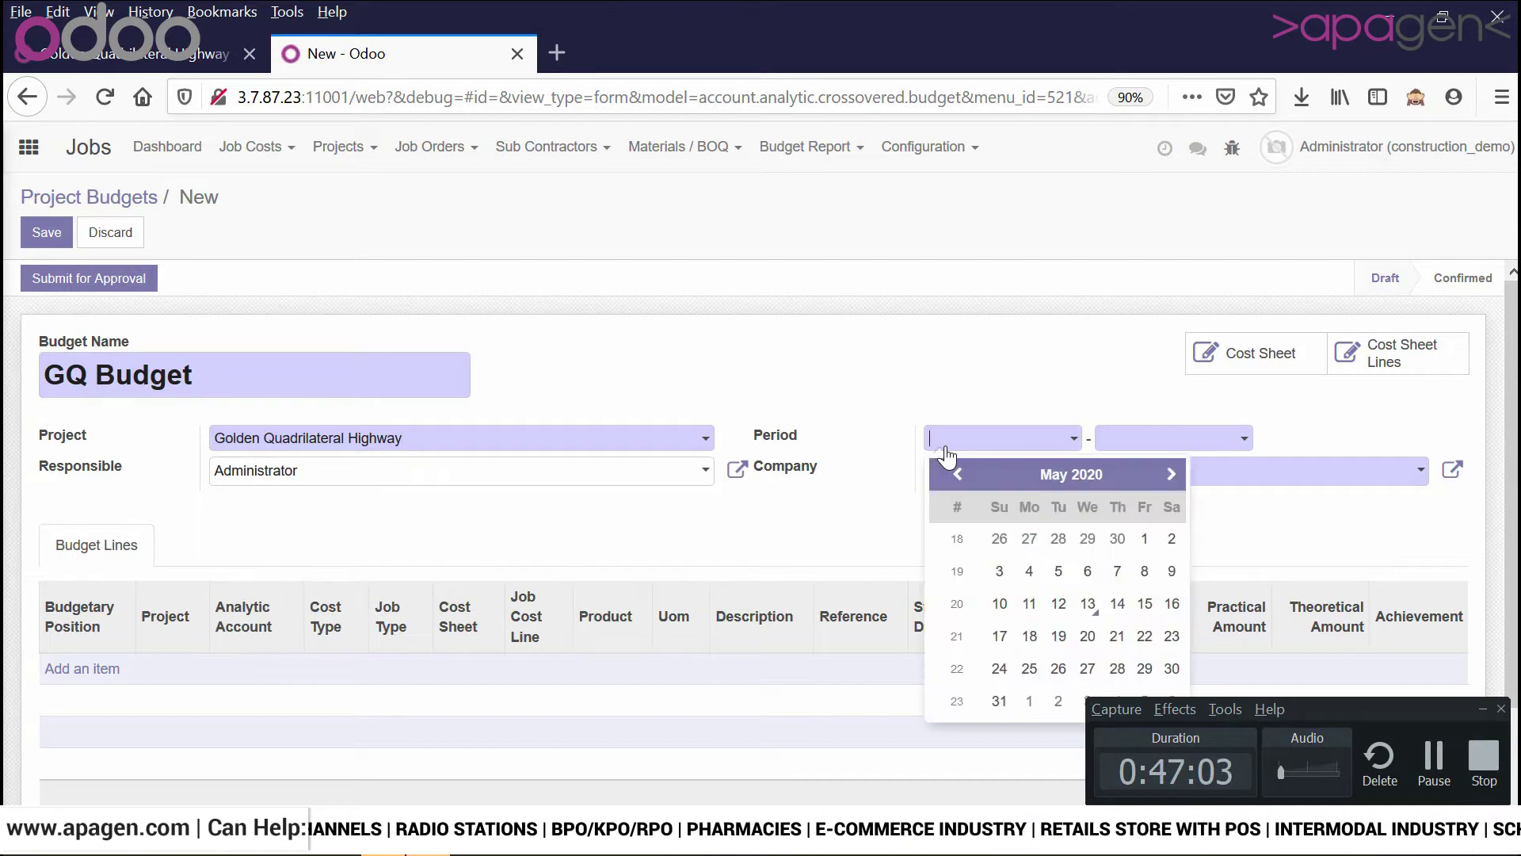
left_click(1144, 538)
left_click(1221, 440)
left_click(1341, 474)
left_click(1341, 474)
left_click(1341, 474)
left_click(1289, 603)
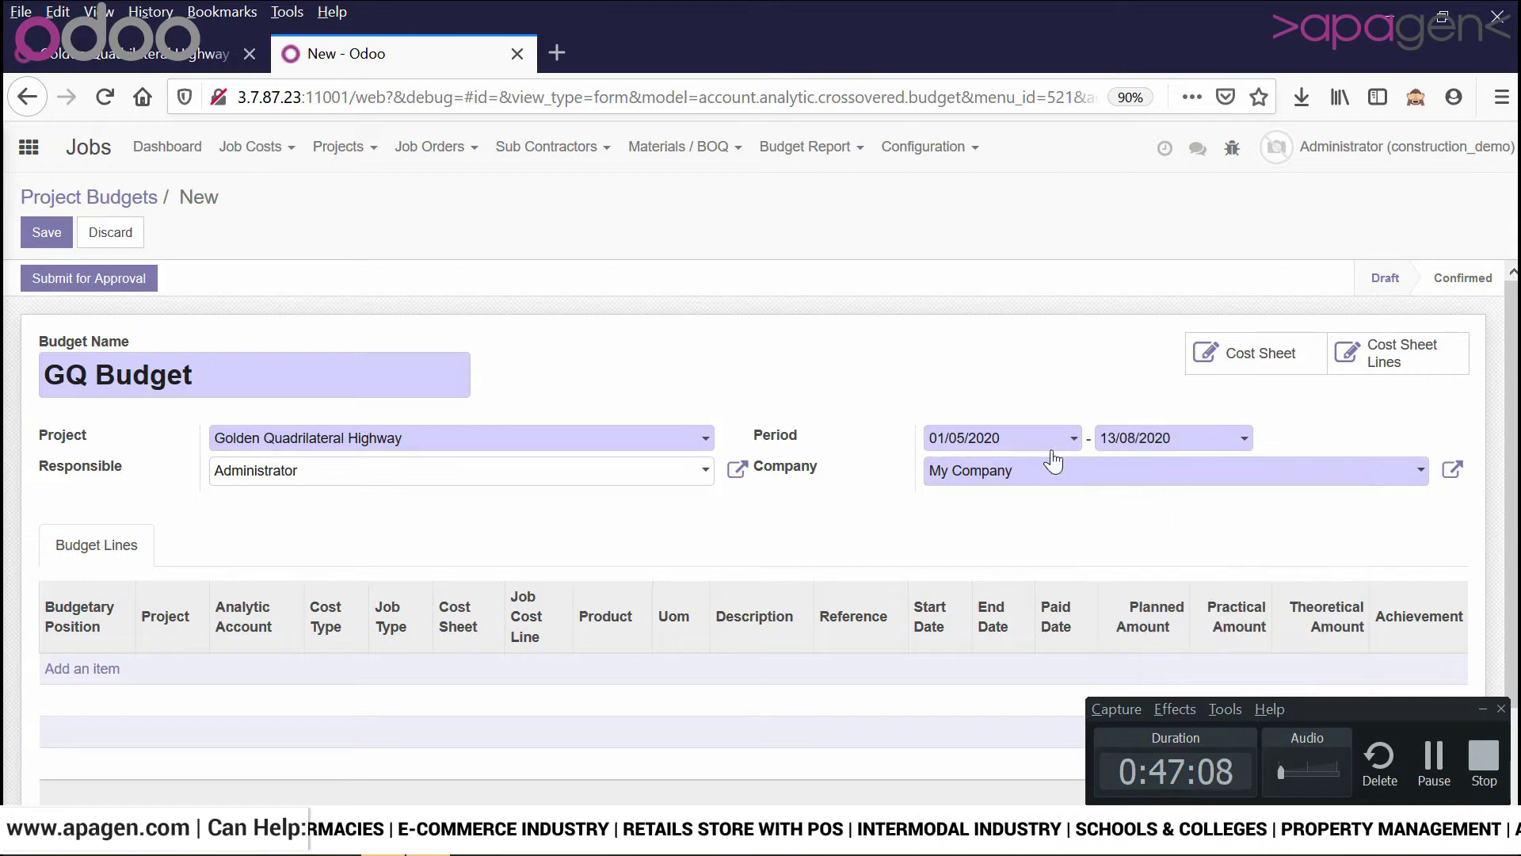
- Start a budget line for project Golden Quadrilateral Highway with budgetary position Material Expenses and job order Framing
left_click(105, 673)
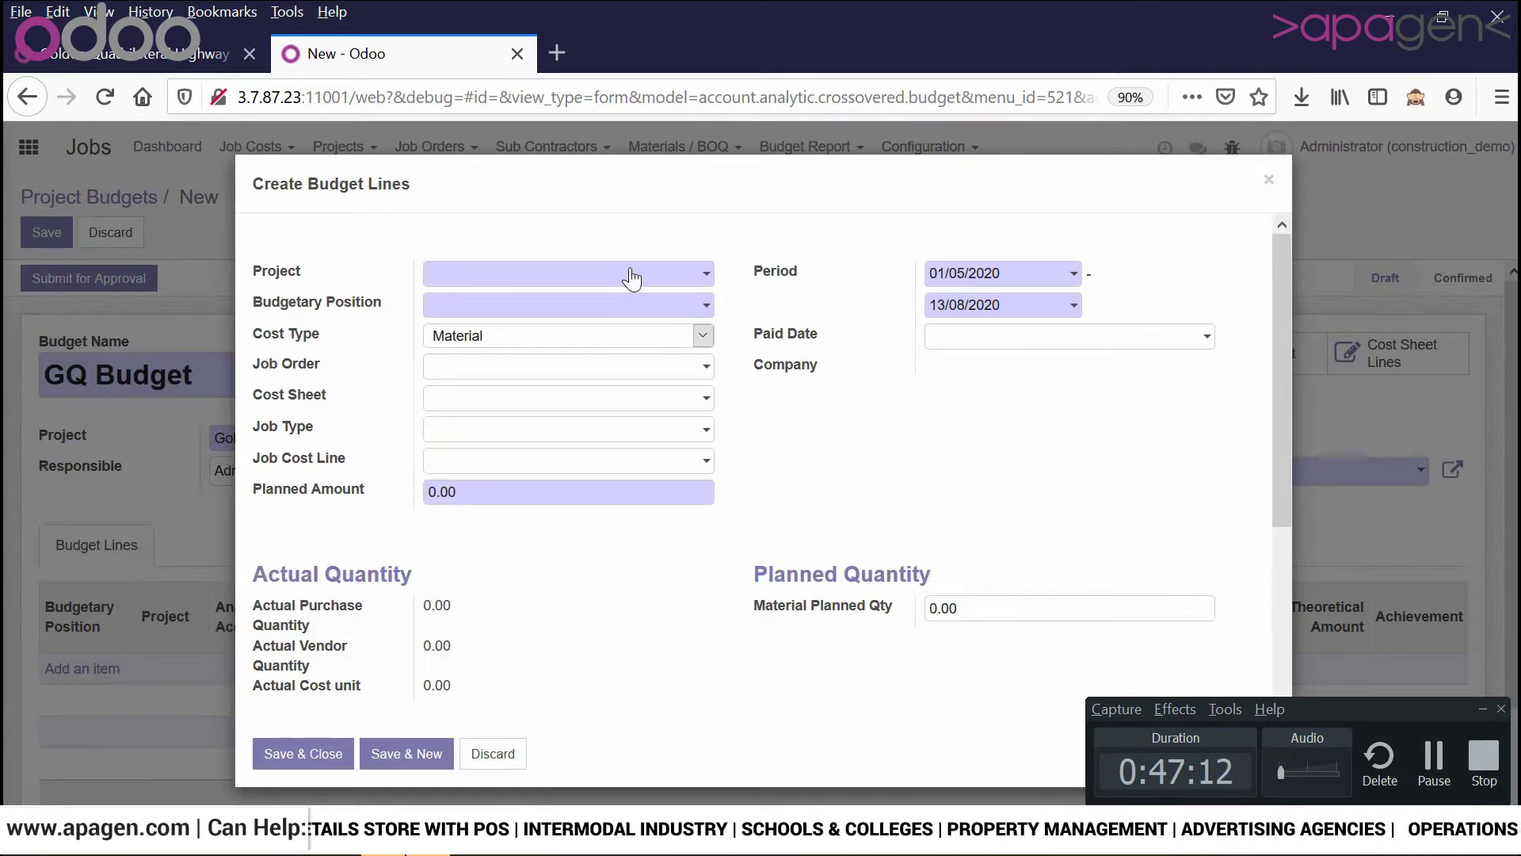
left_click(631, 277)
left_click(609, 314)
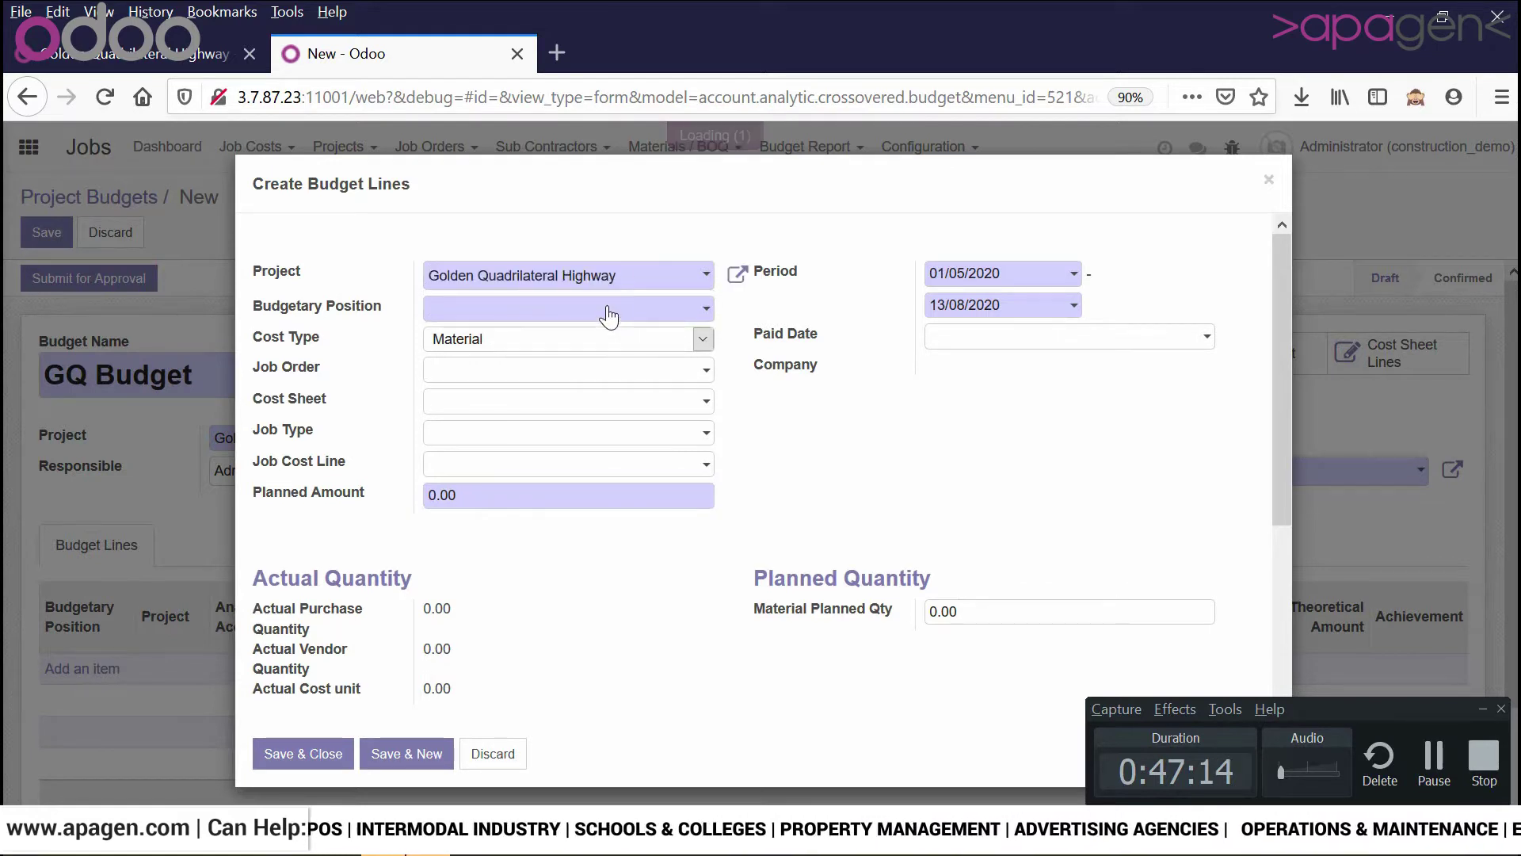
left_click(610, 309)
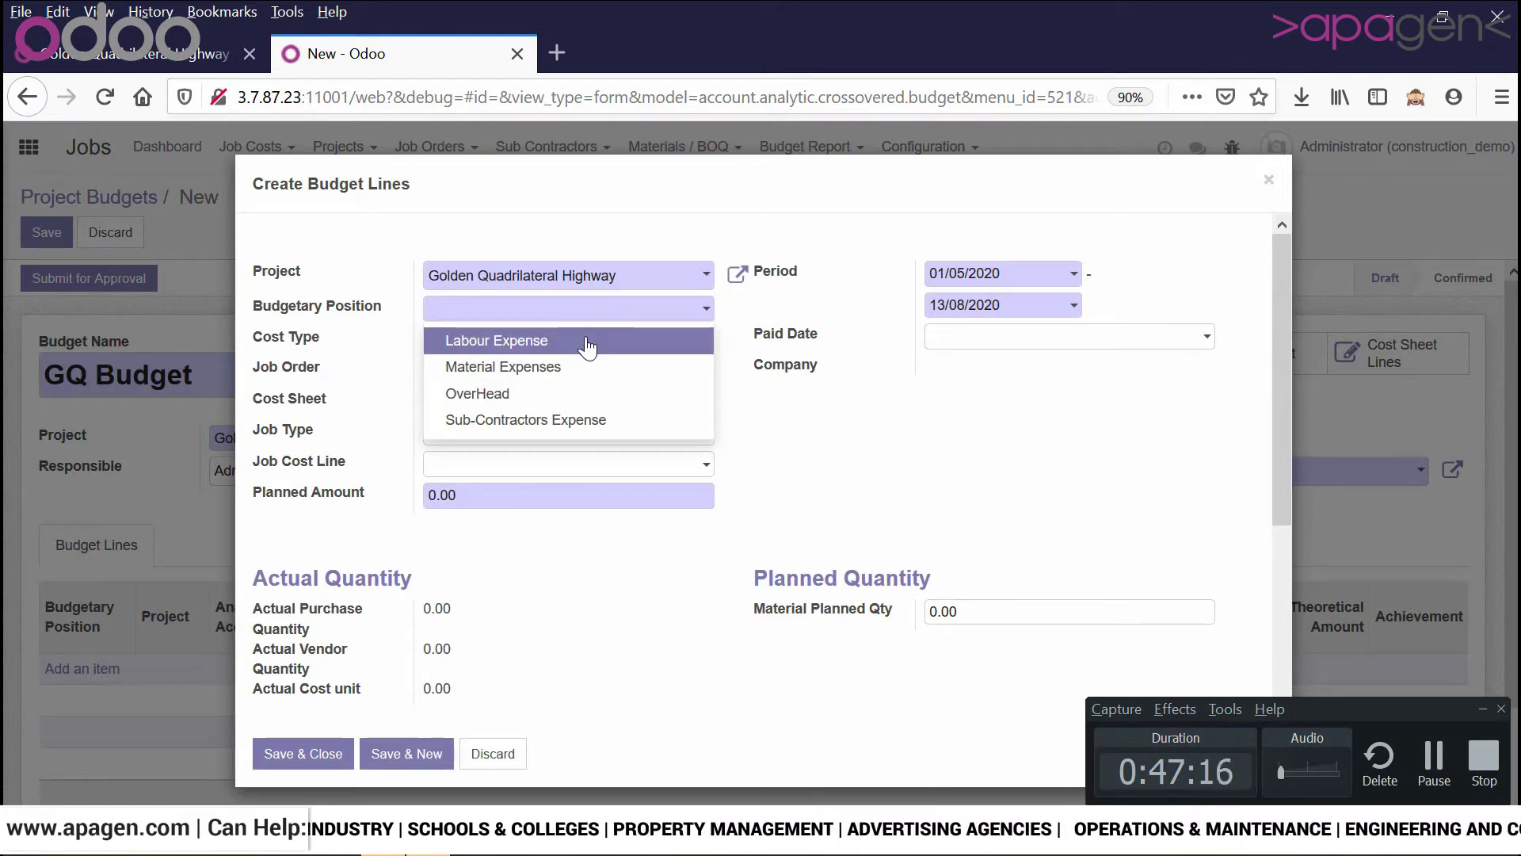
left_click(572, 368)
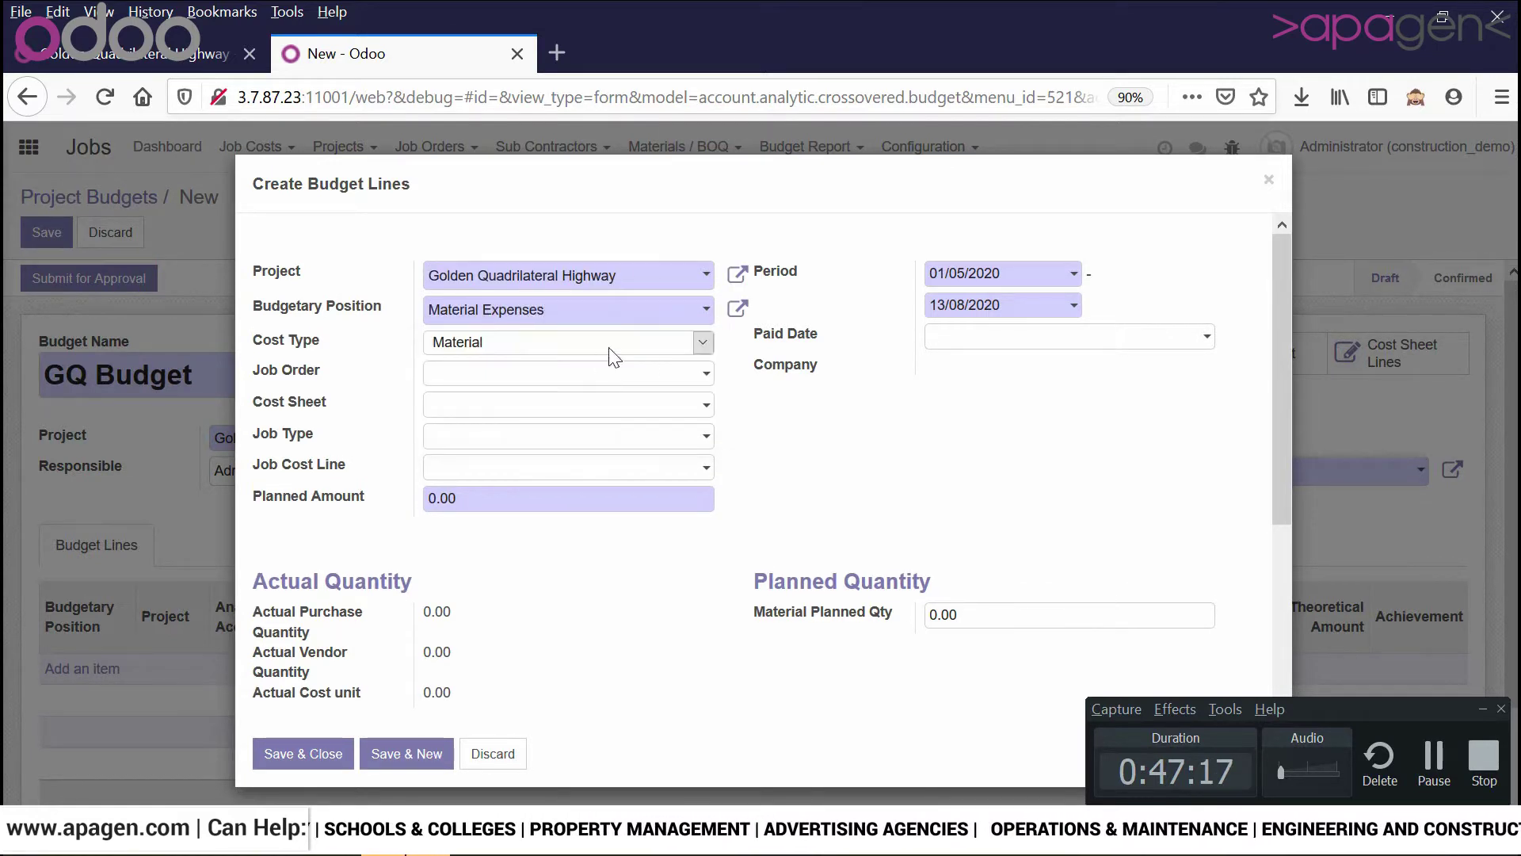
left_click(654, 374)
left_click(552, 515)
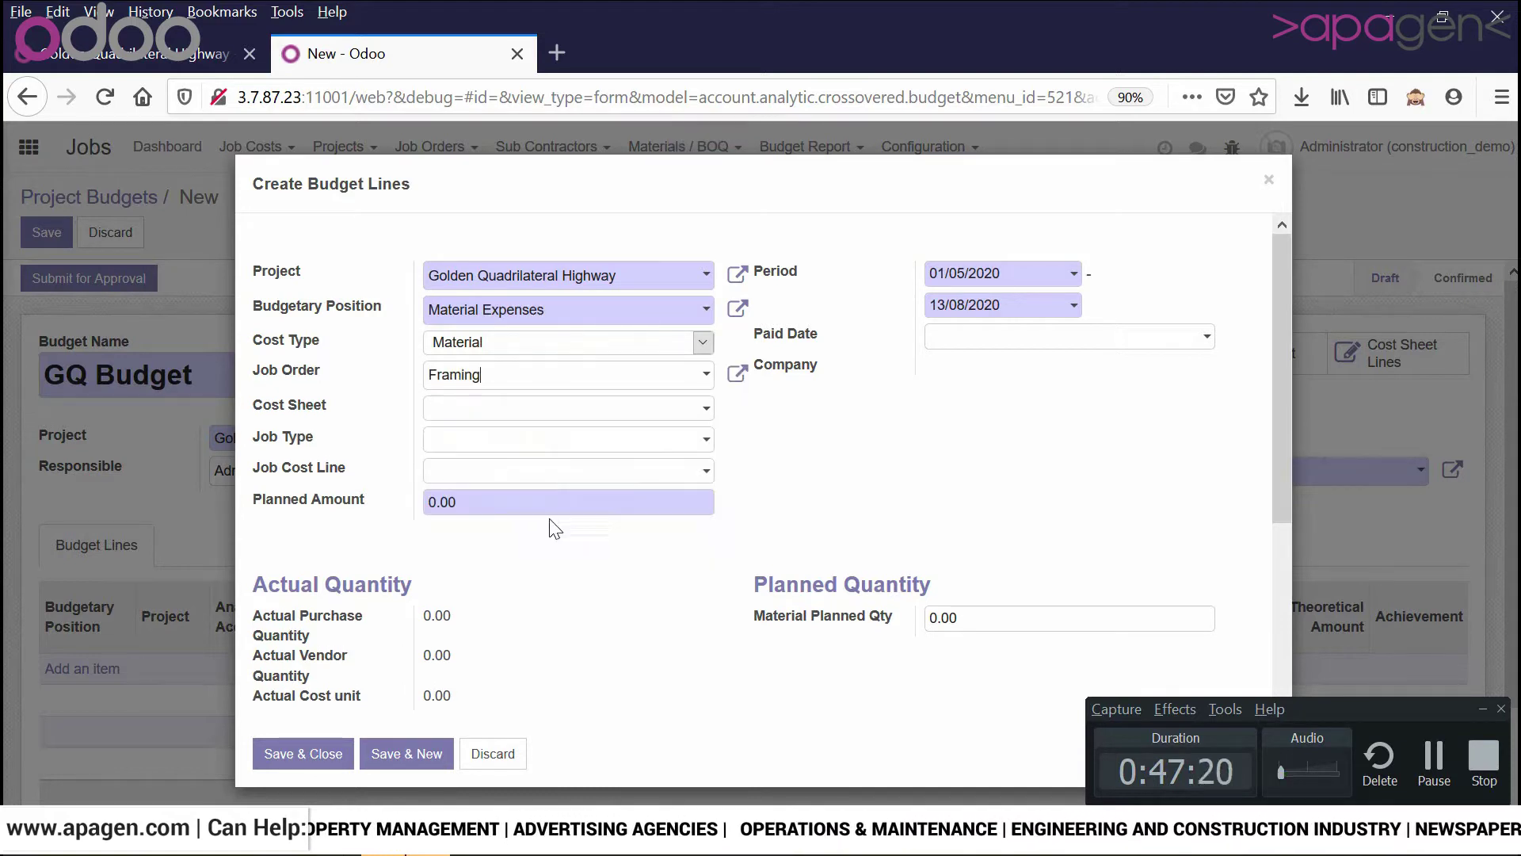
- Assign COST-SHEET/00014, job type Material and job cost line Cement Bag 355 Kg Bag, then save the line and start another
left_click(616, 412)
left_click(590, 445)
left_click(590, 445)
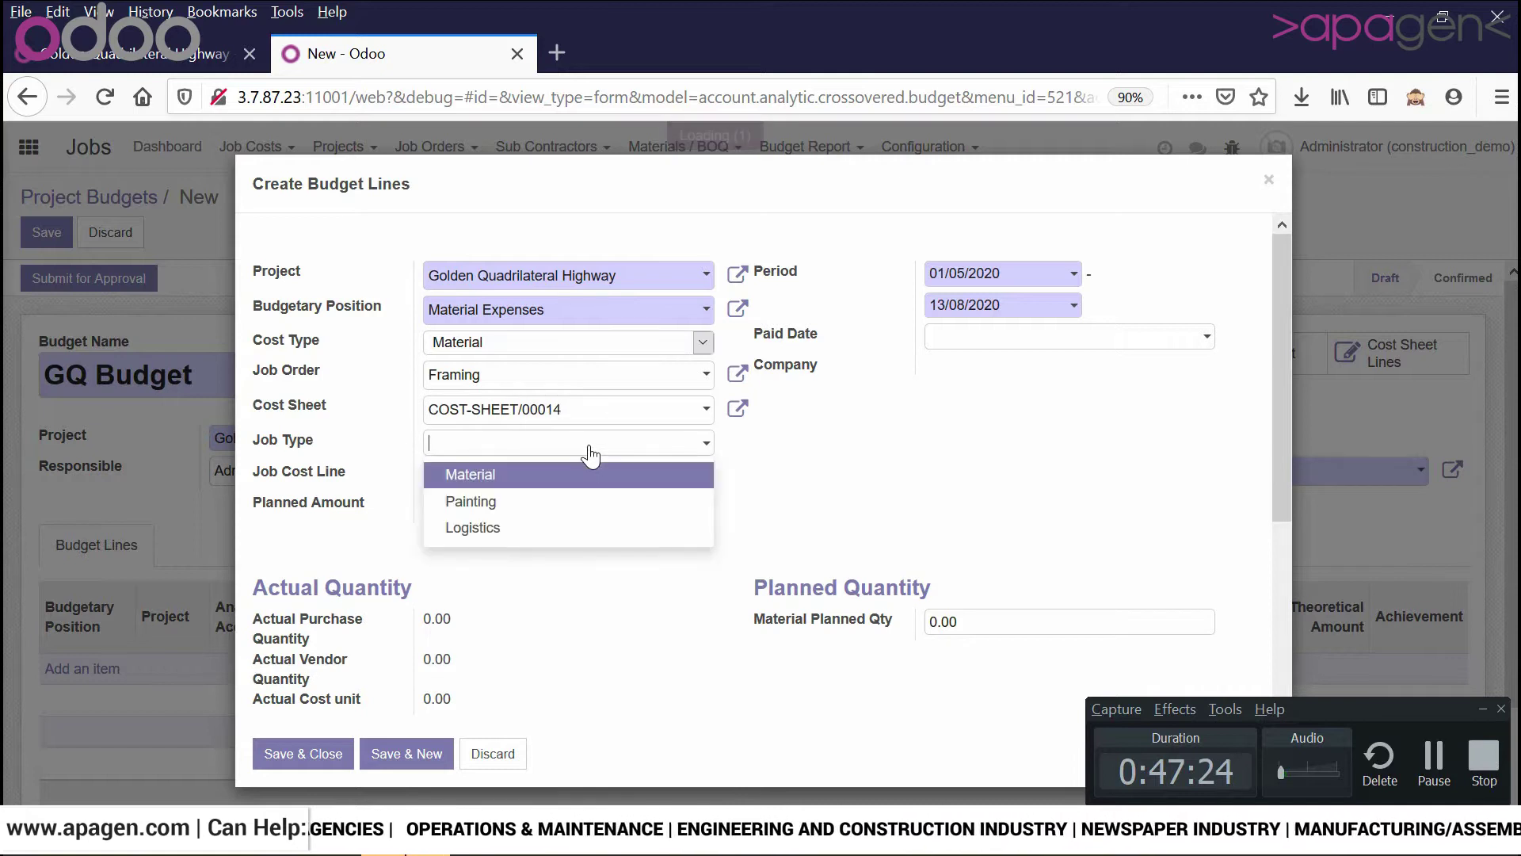
left_click(578, 476)
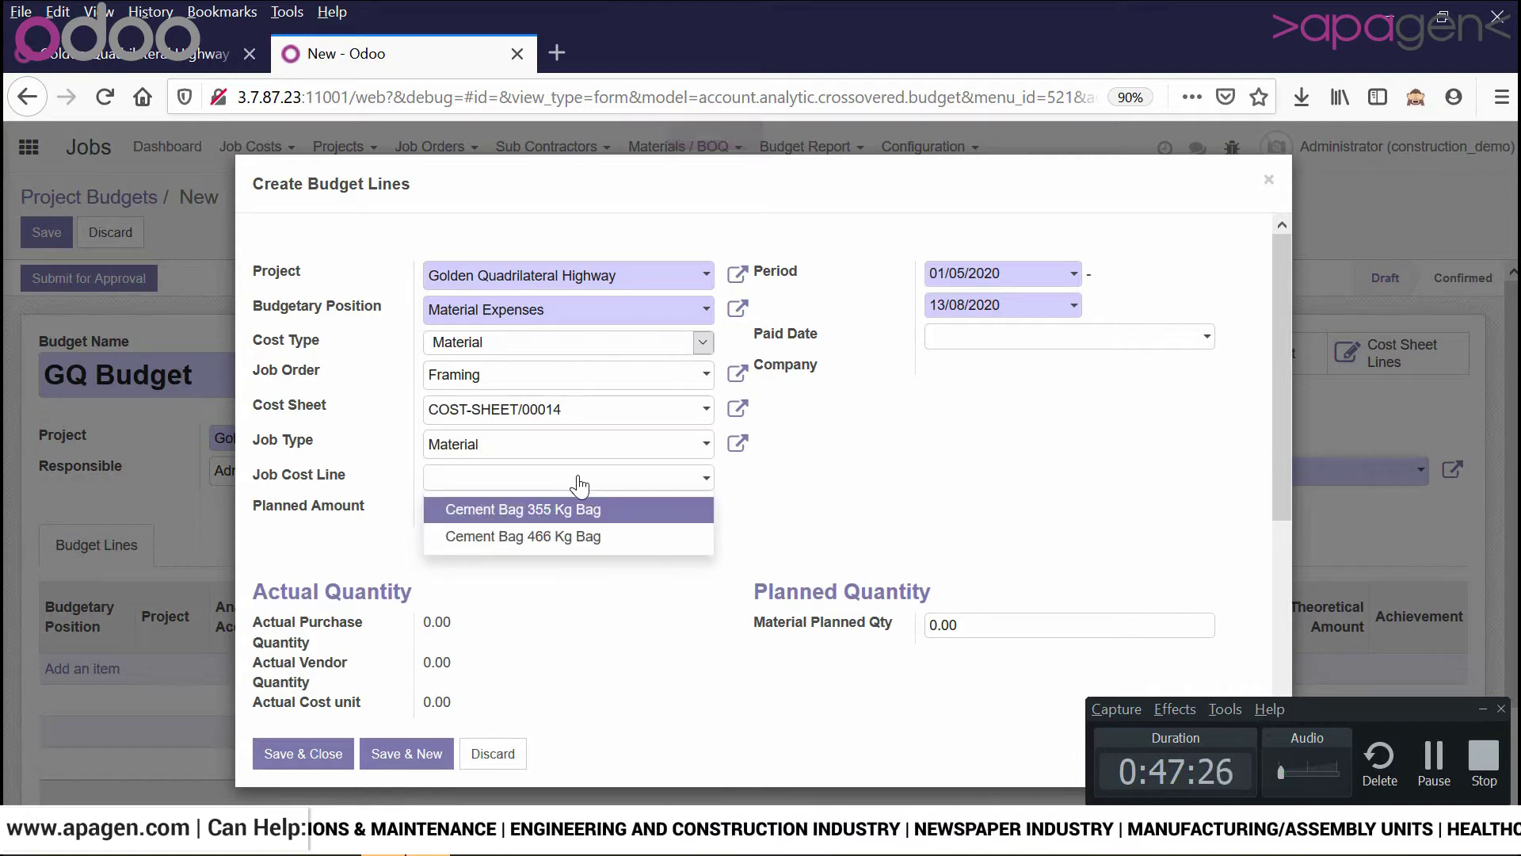
left_click(567, 507)
left_click_drag(553, 511, 373, 513)
left_click(510, 563)
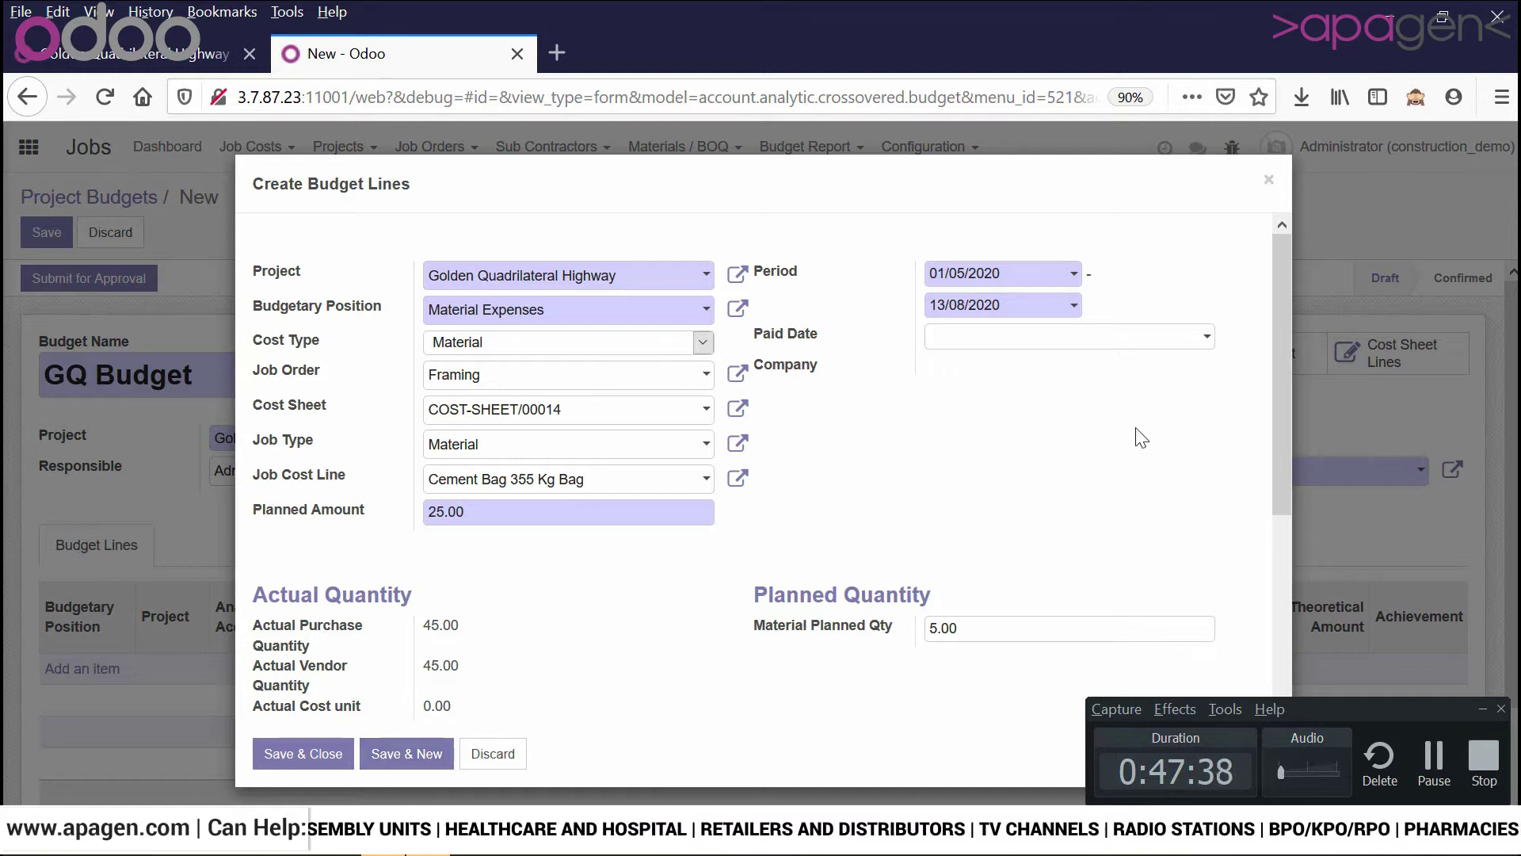
left_click_drag(1284, 325, 1279, 553)
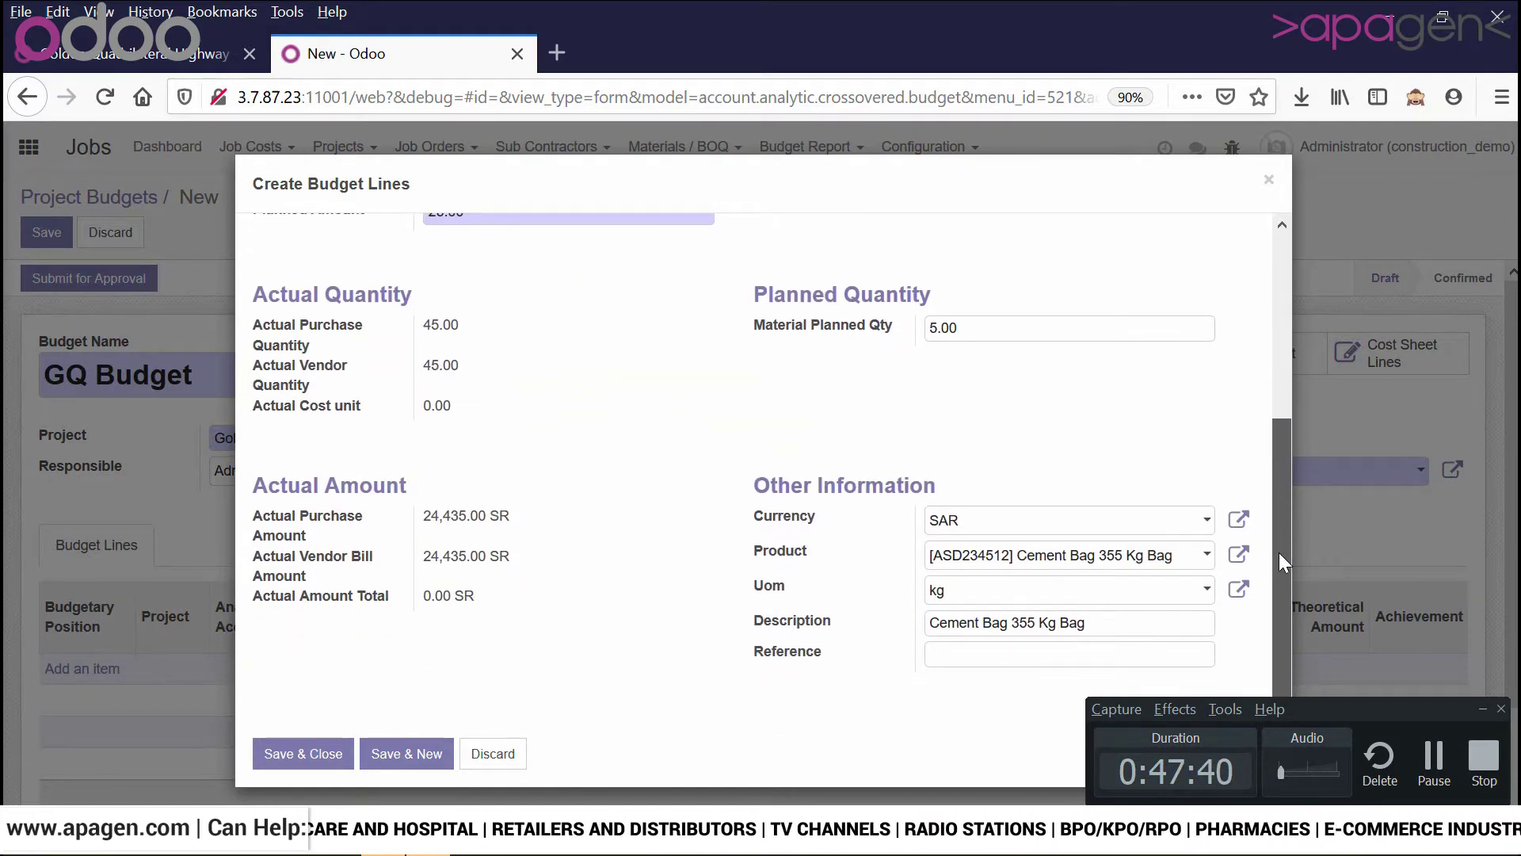
left_click(417, 757)
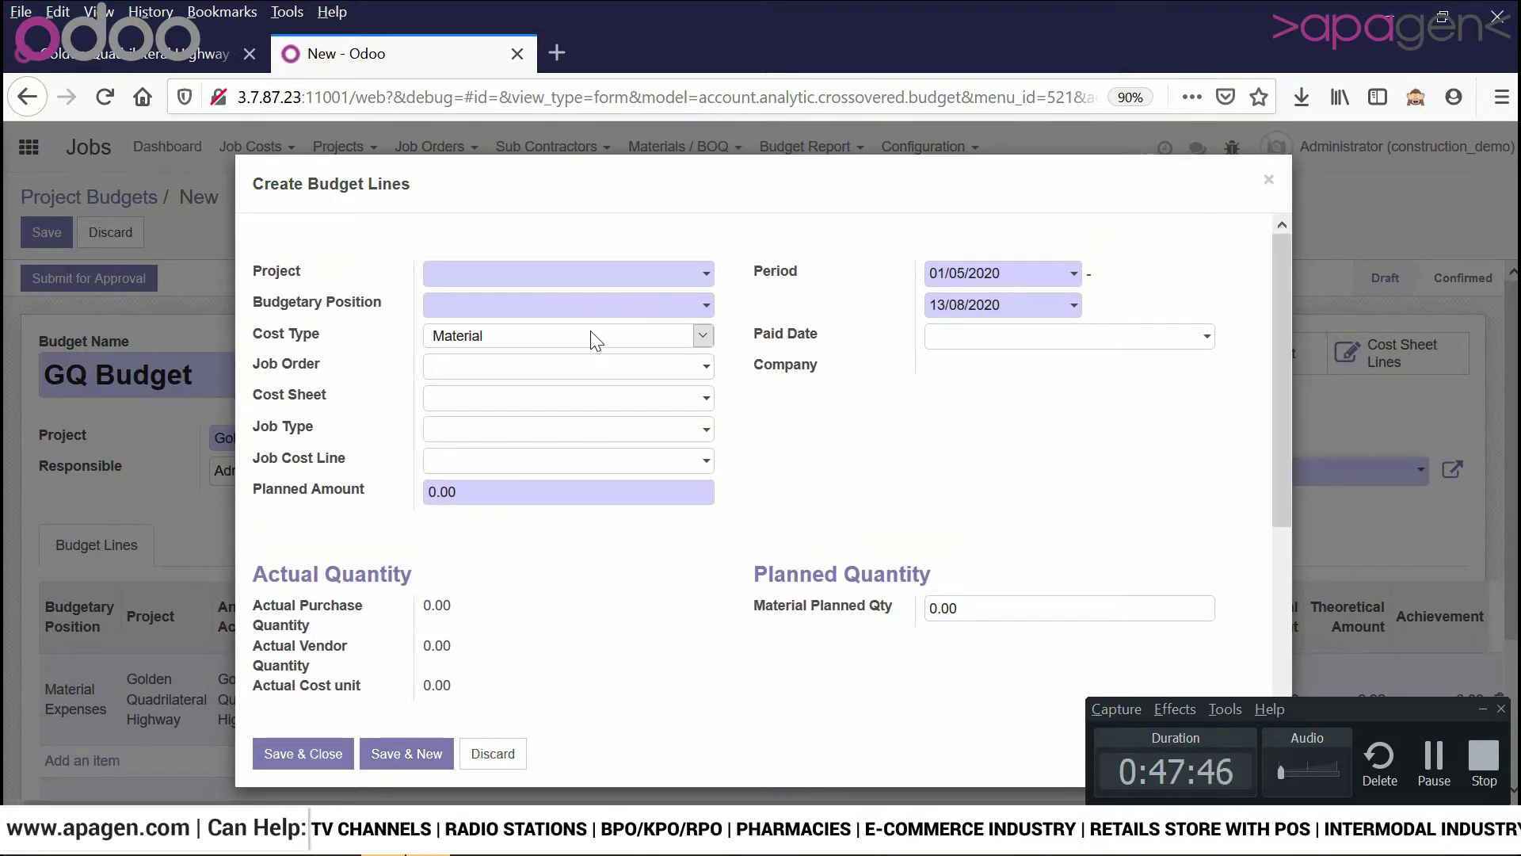
- Set the second budget line's project to Golden Quadrilateral Highway, budgetary position to Material Expenses and job order to Framing
left_click(553, 273)
left_click(530, 311)
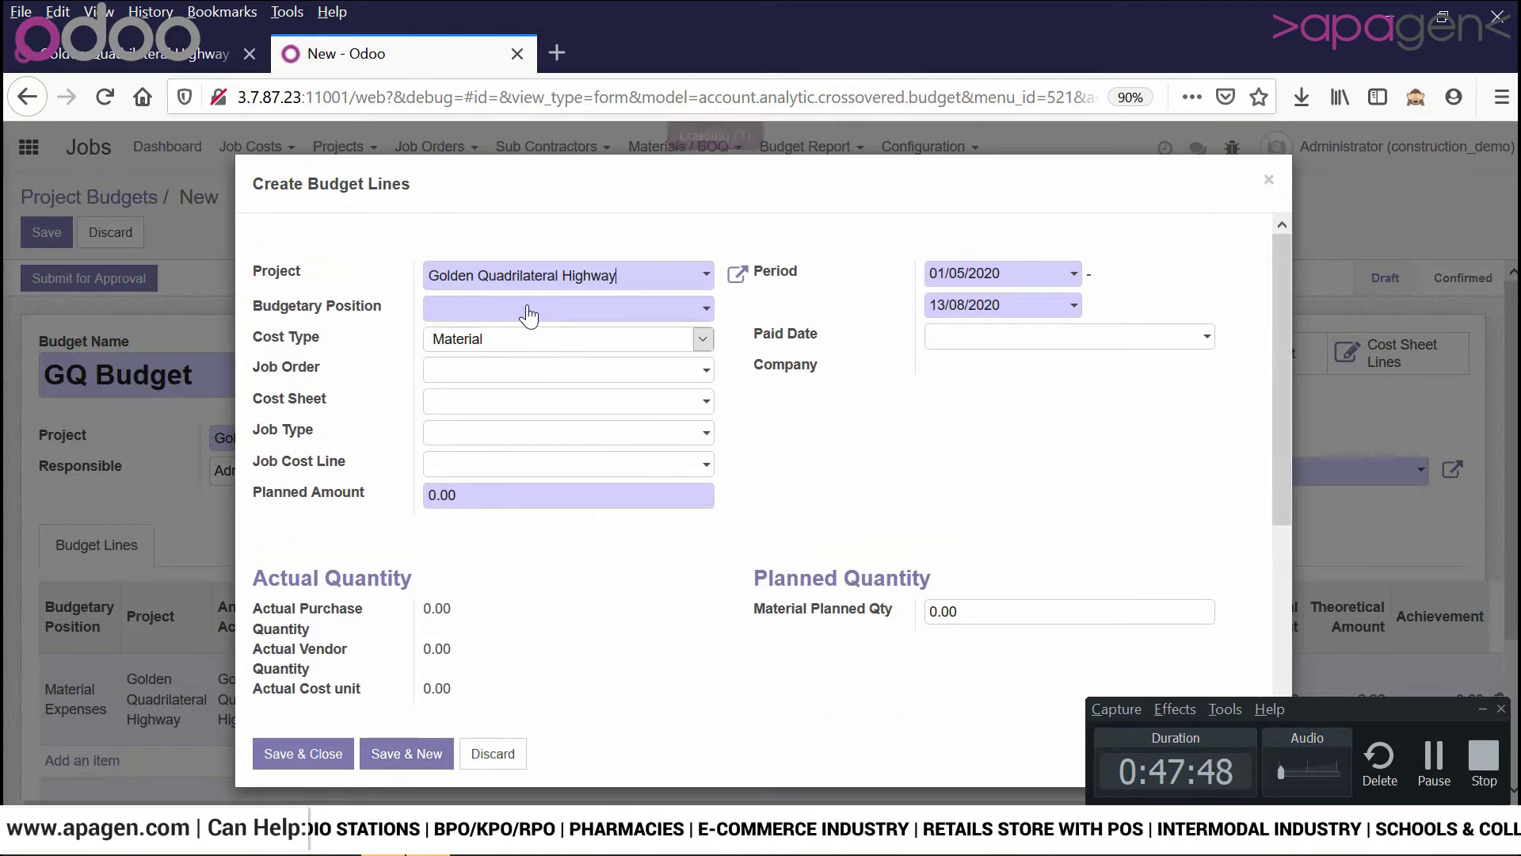
left_click(529, 310)
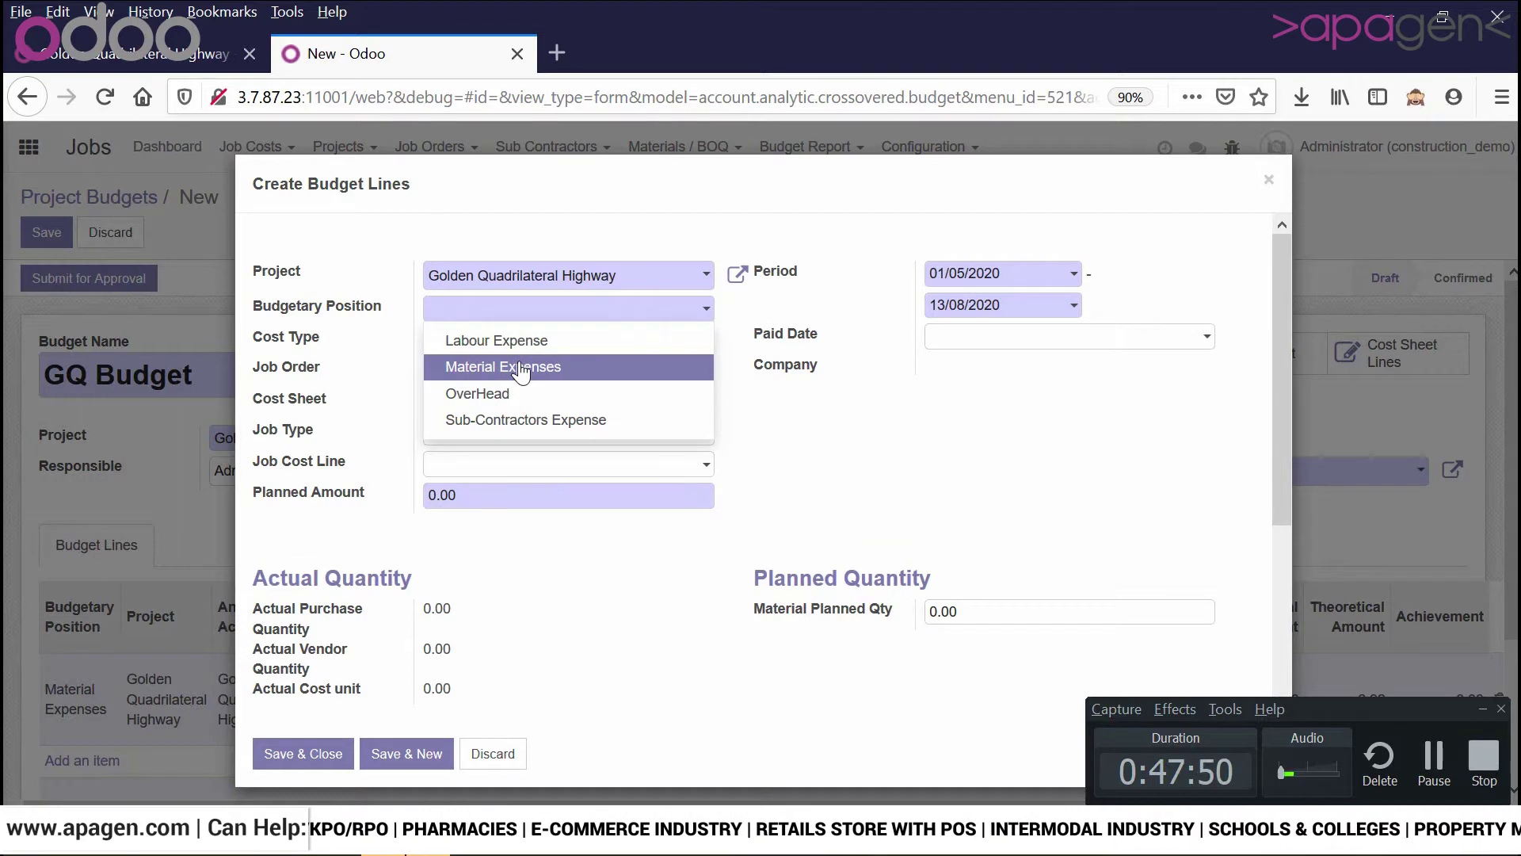
left_click(519, 367)
left_click(554, 349)
left_click(549, 382)
left_click(548, 373)
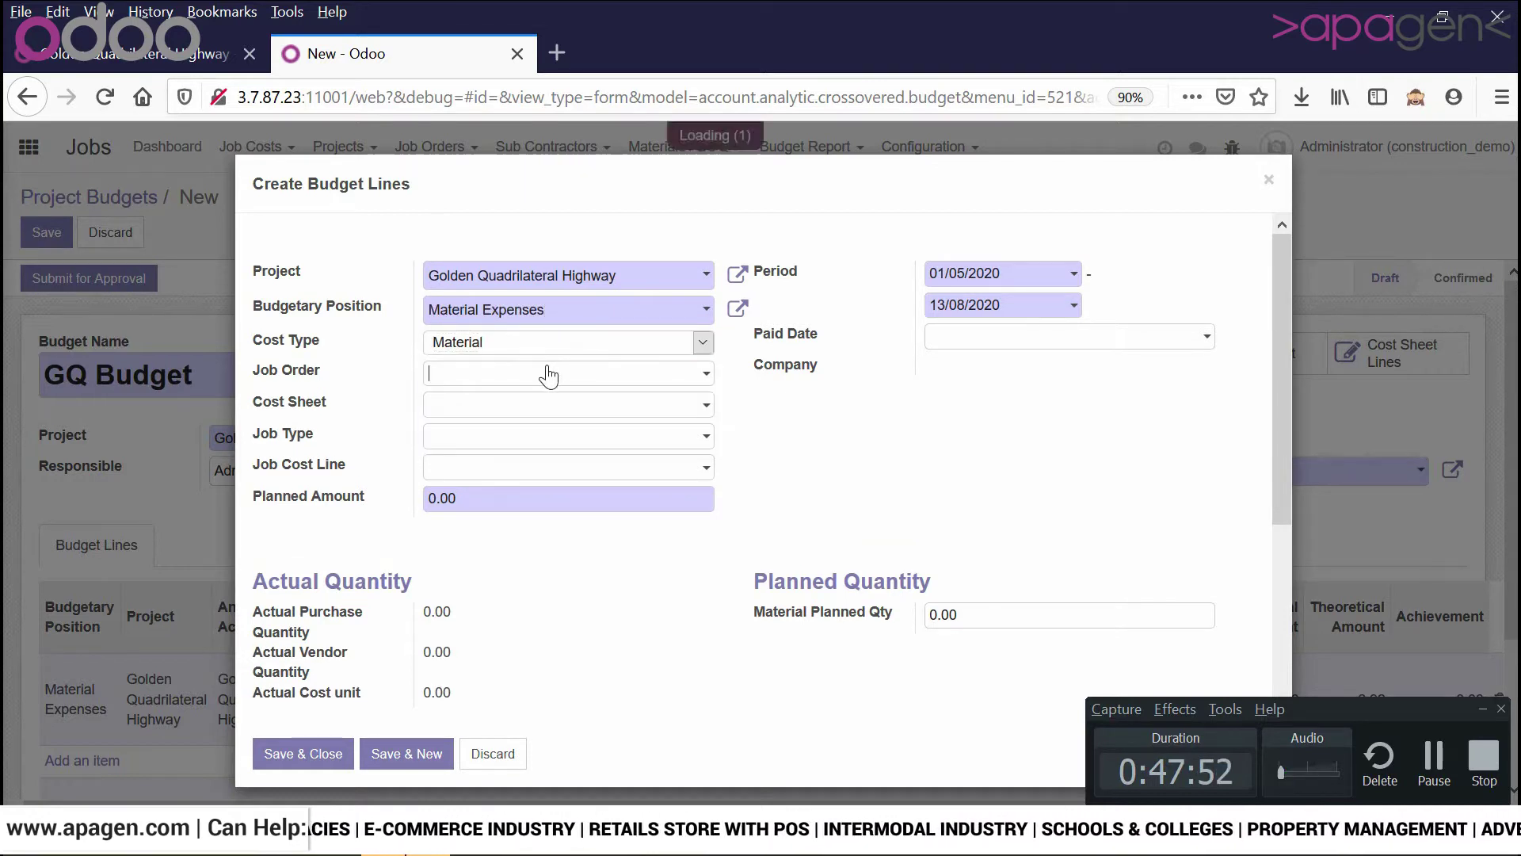
left_click(500, 511)
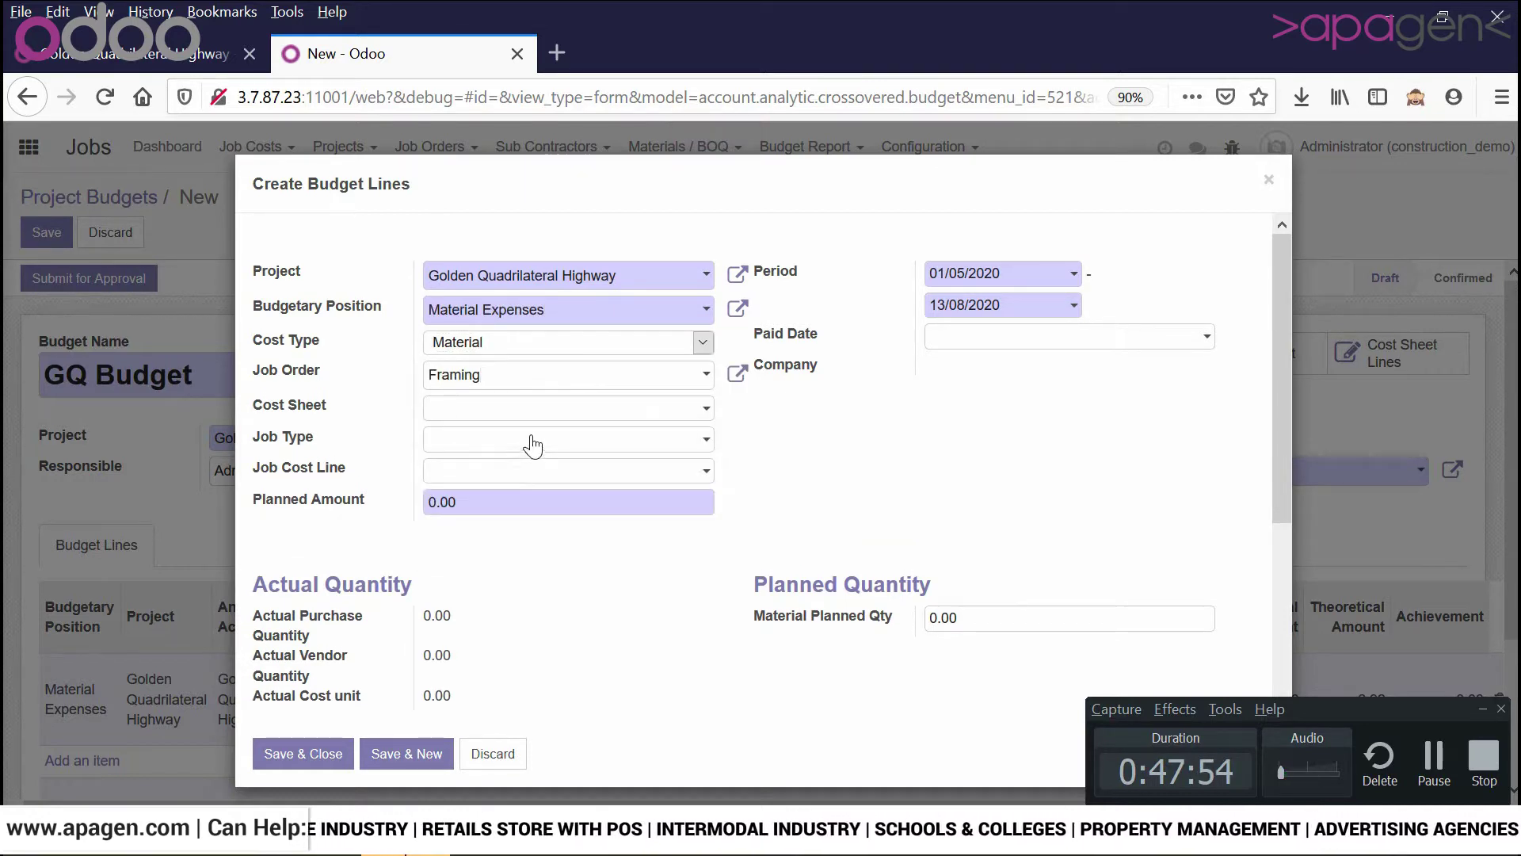
- Assign COST-SHEET/00014, job type Material and job cost line Cement Bag 466 Kg Bag to the second budget line, then save and close it
left_click(535, 409)
left_click(533, 440)
left_click(519, 446)
left_click(508, 487)
left_click(504, 477)
left_click(496, 537)
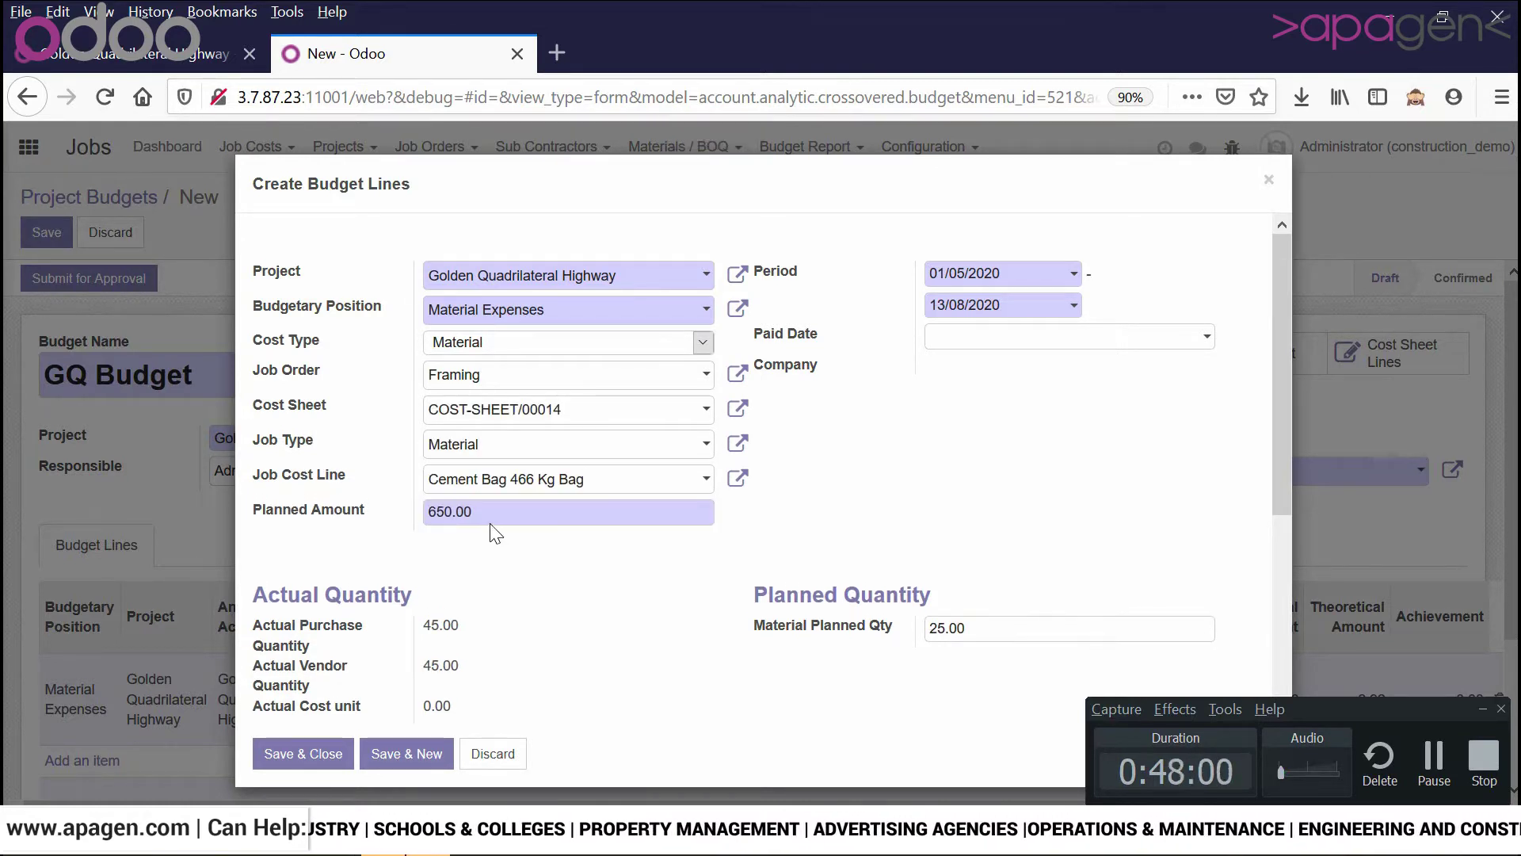
left_click(344, 750)
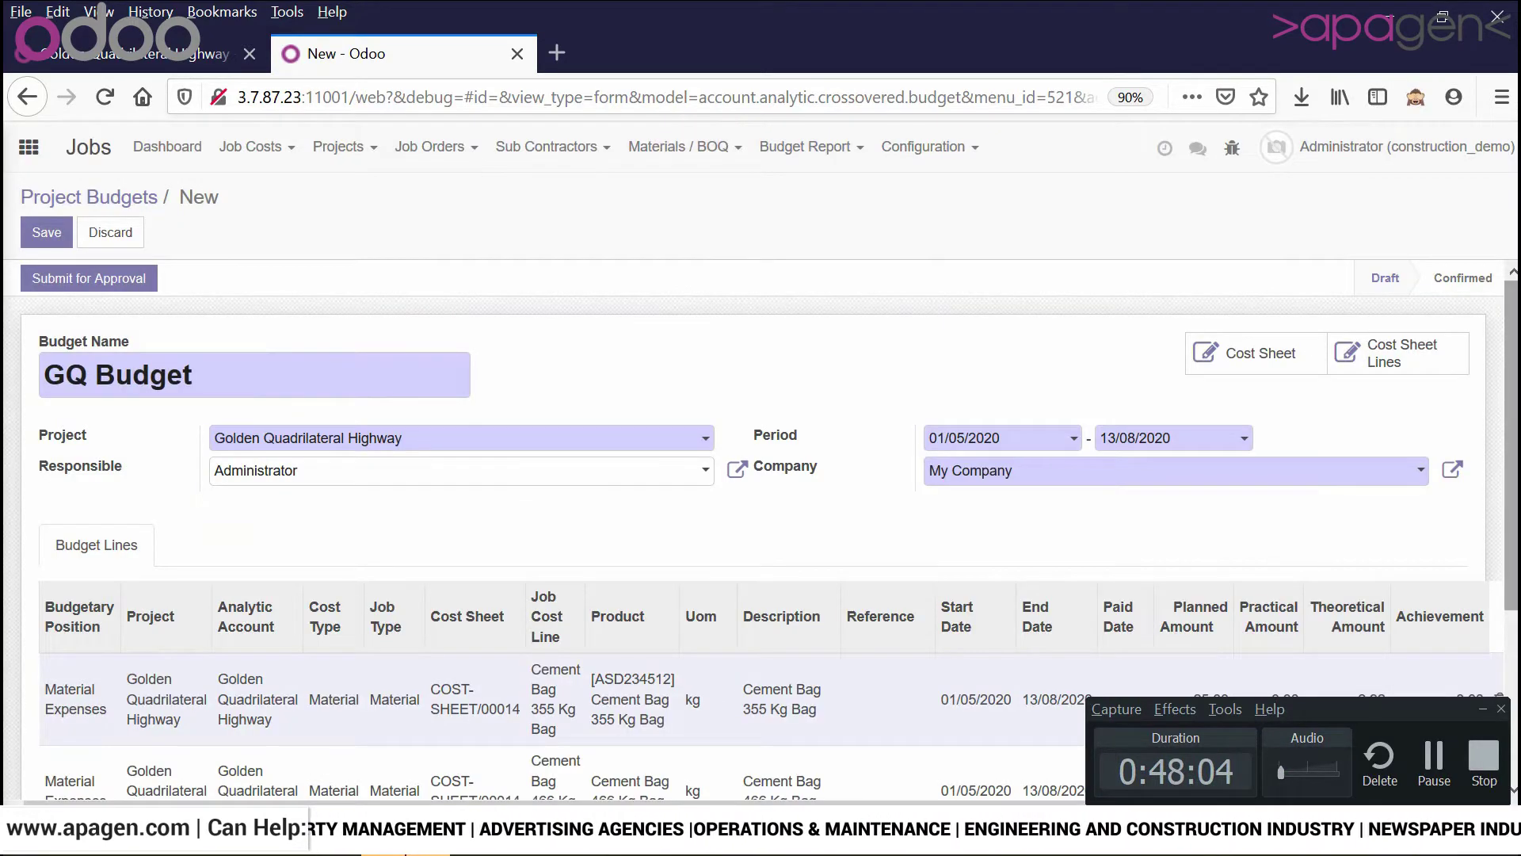
- Review the Cement Bag 355 Kg Bag budget line's planned and actual quantities, actual amounts and other information, then close it
scroll(1507, 614, "down", 3)
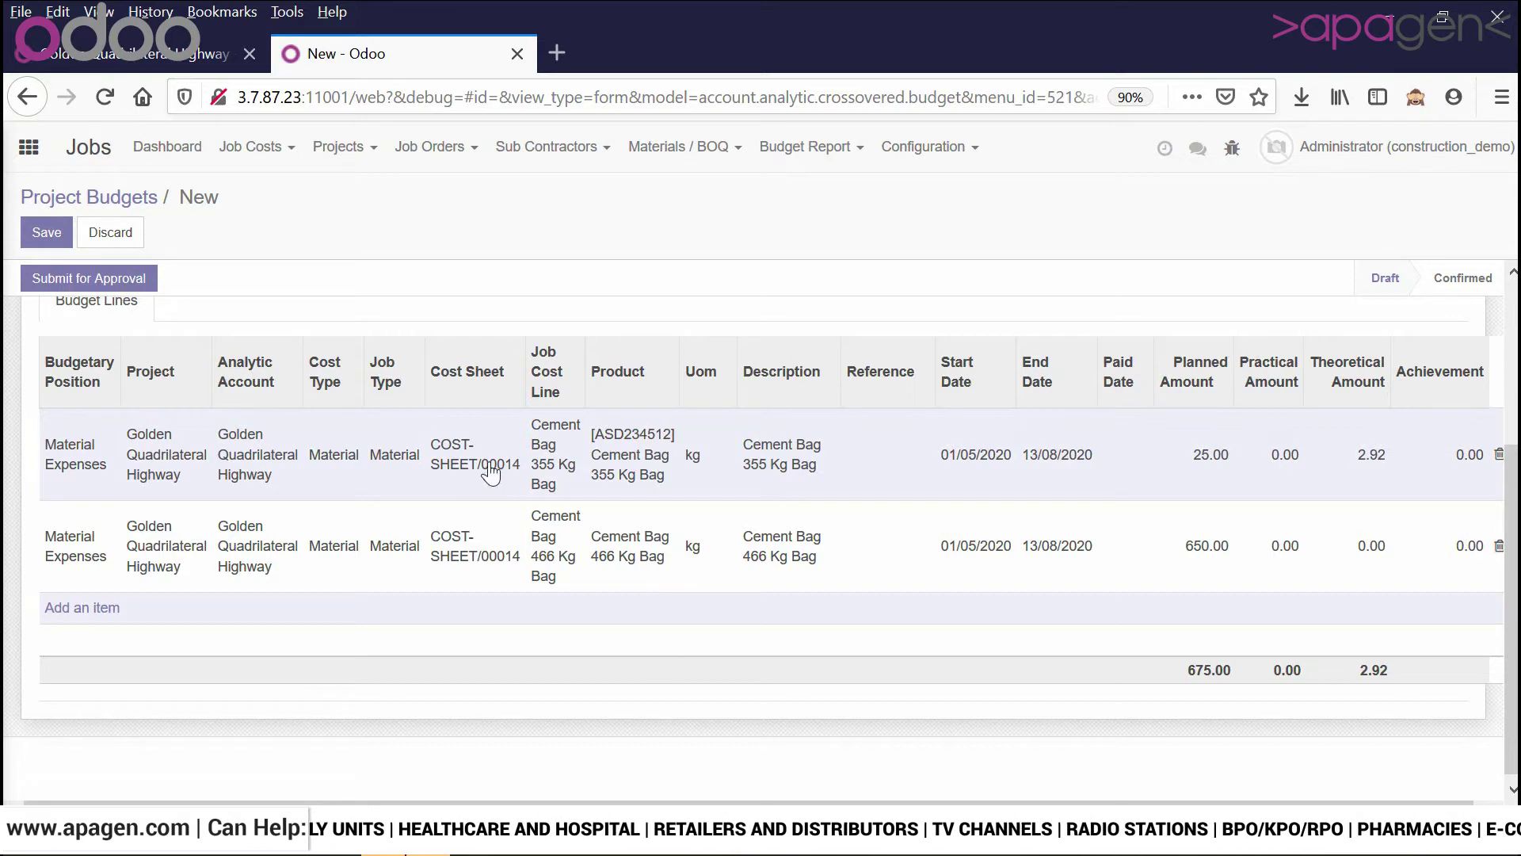
left_click(196, 502)
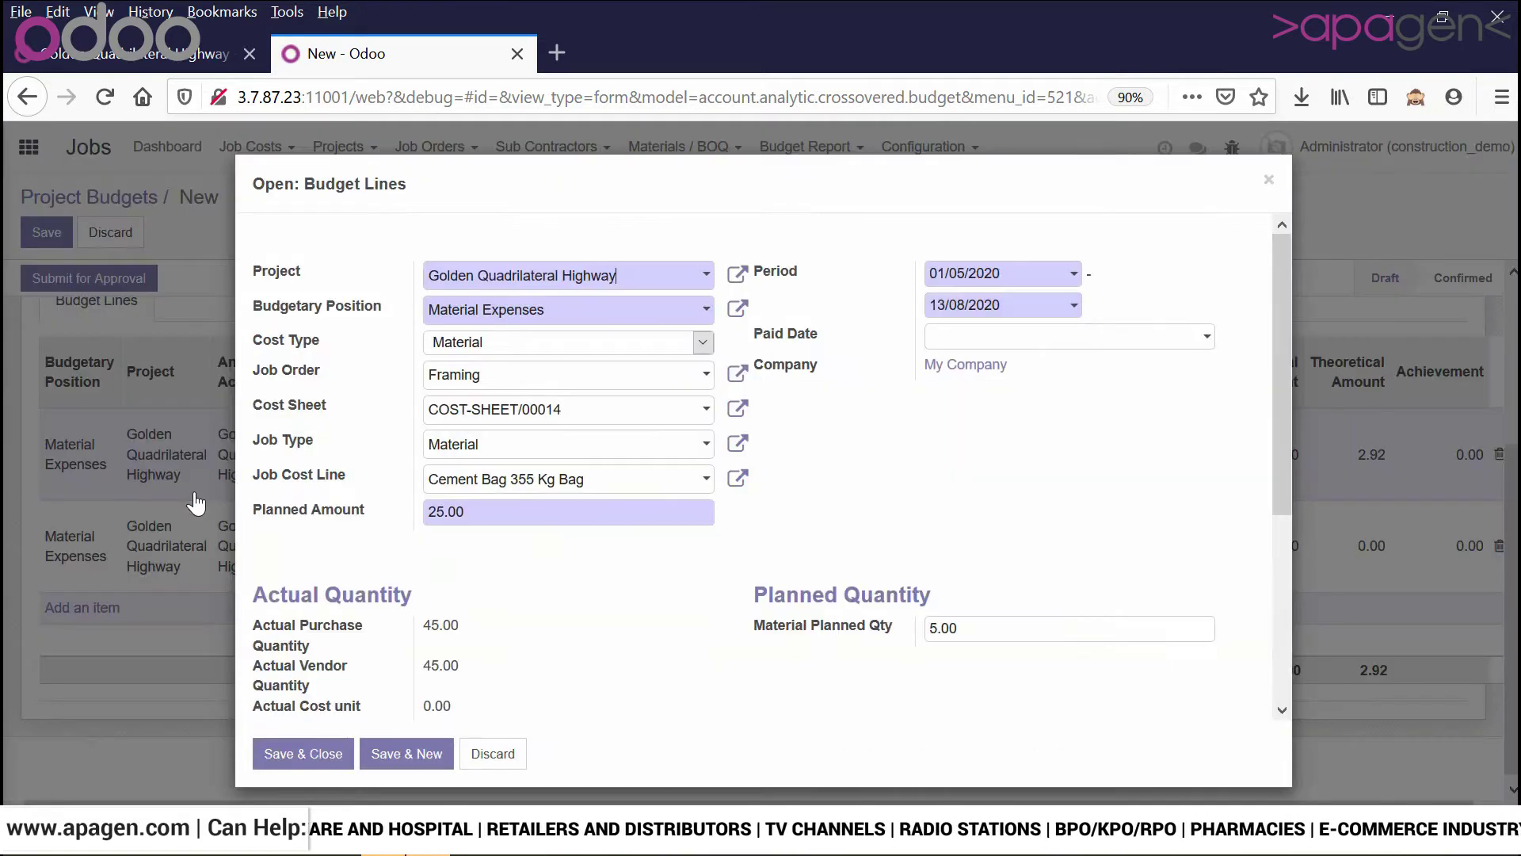
scroll(626, 583, "down", 4)
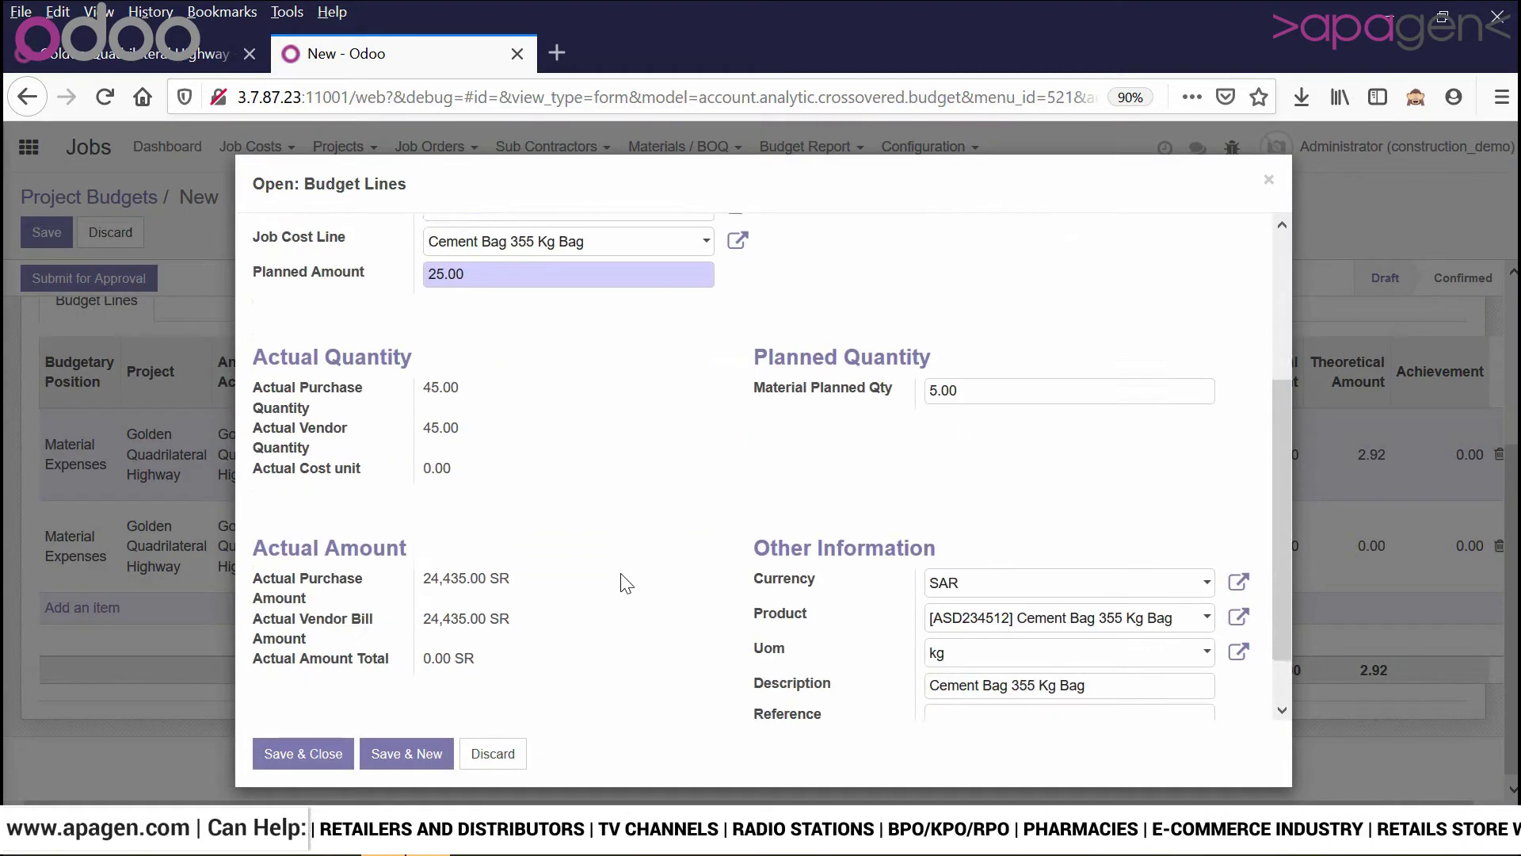
scroll(625, 583, "up", 4)
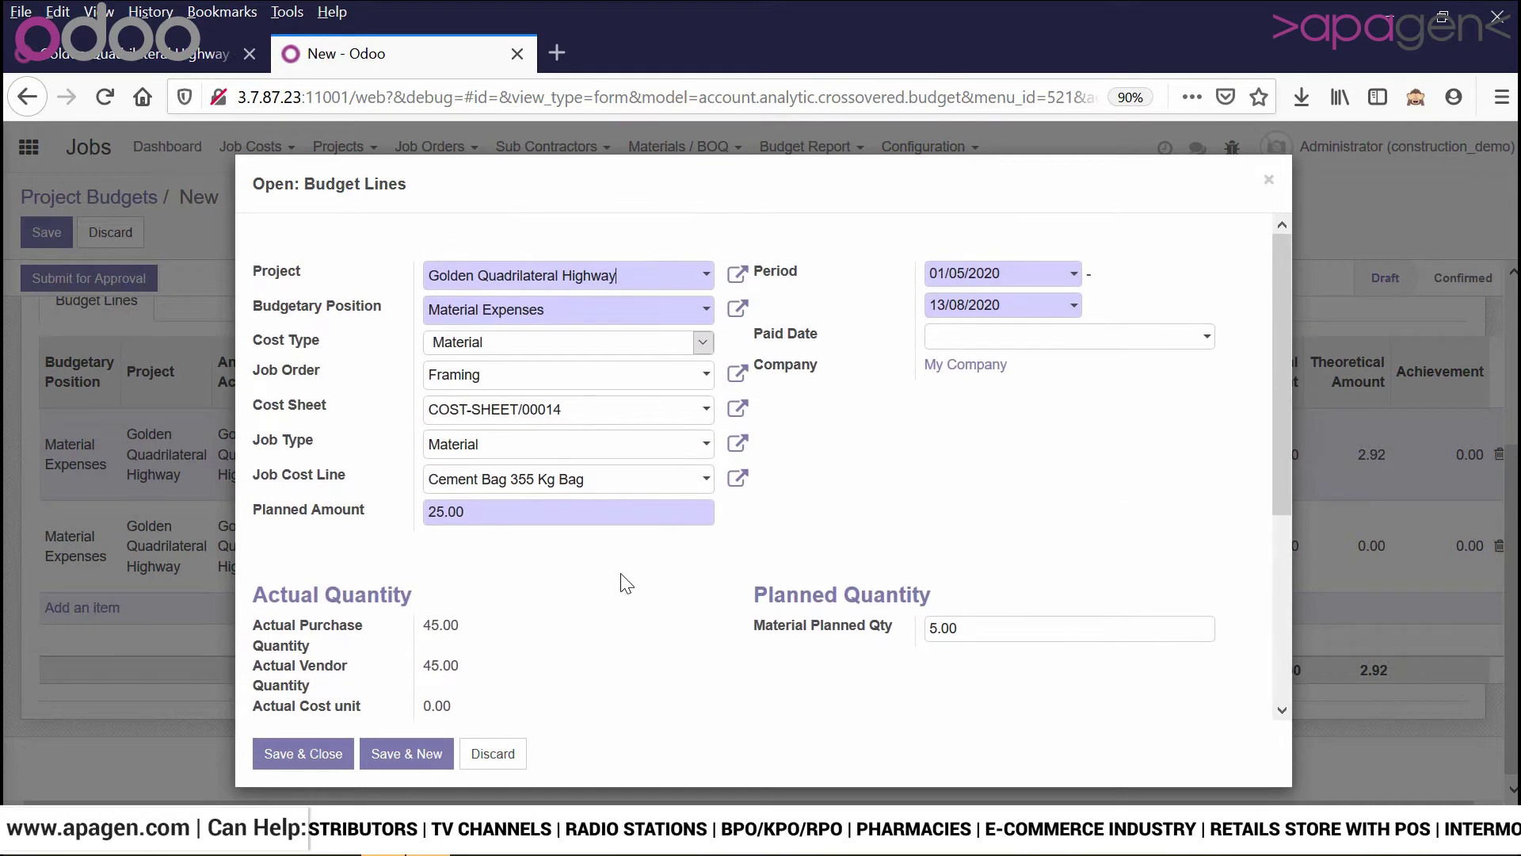
scroll(626, 583, "down", 2)
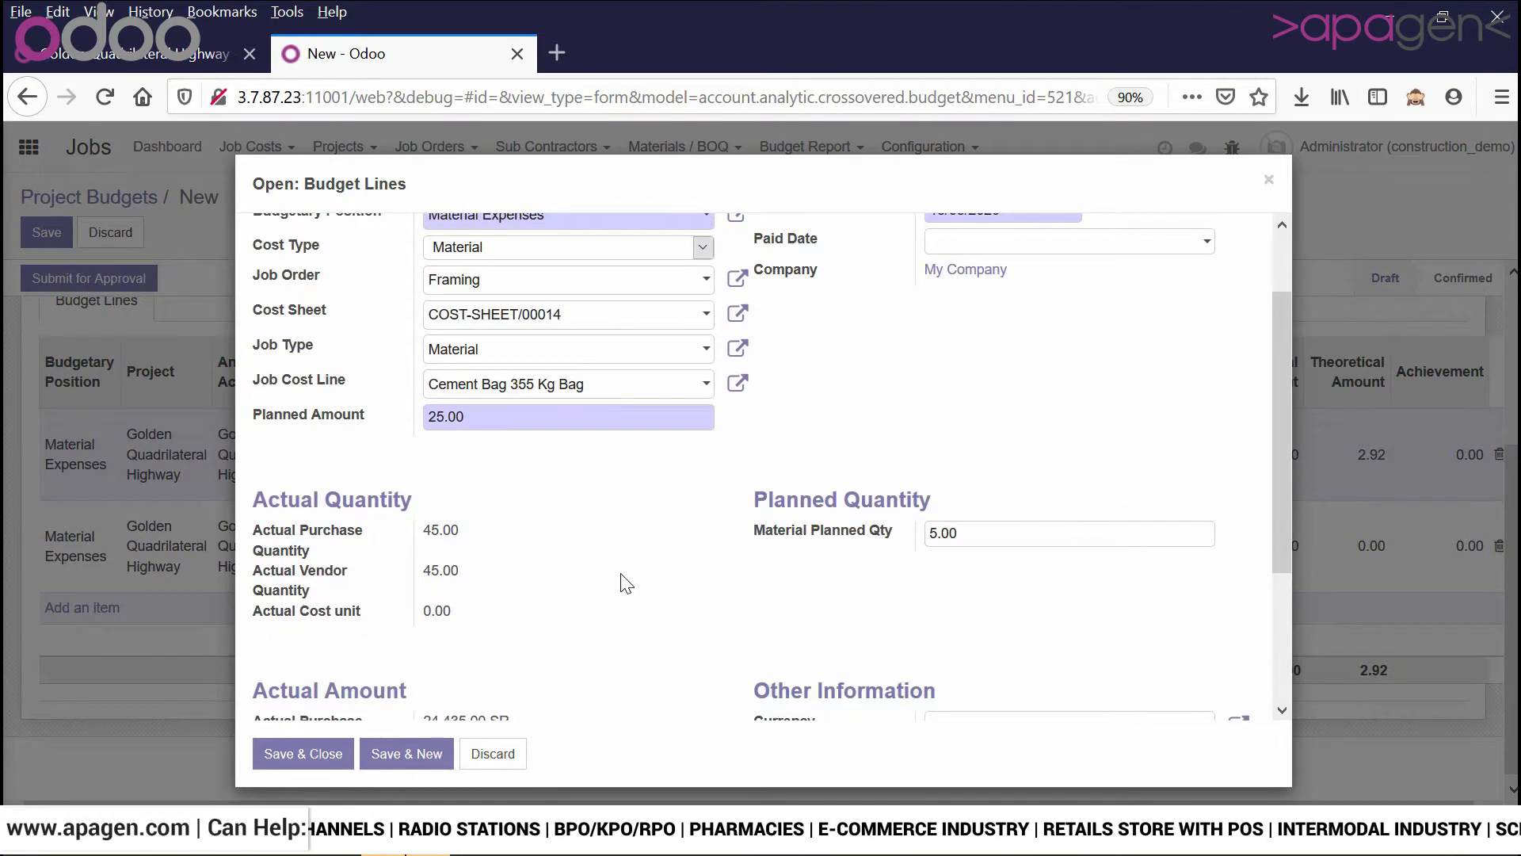
scroll(626, 584, "down", 3)
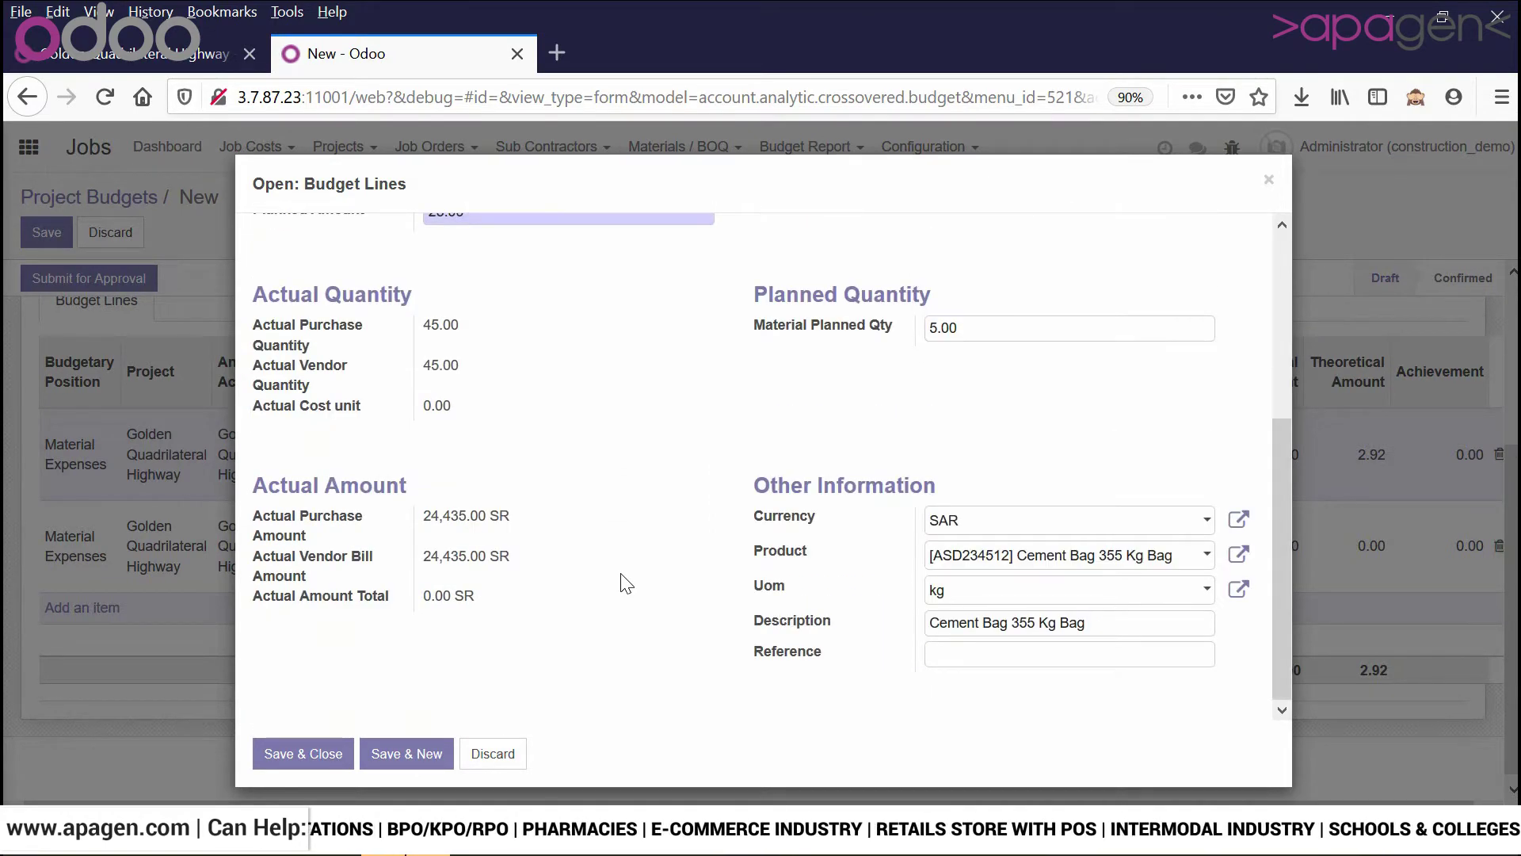
scroll(626, 583, "up", 4)
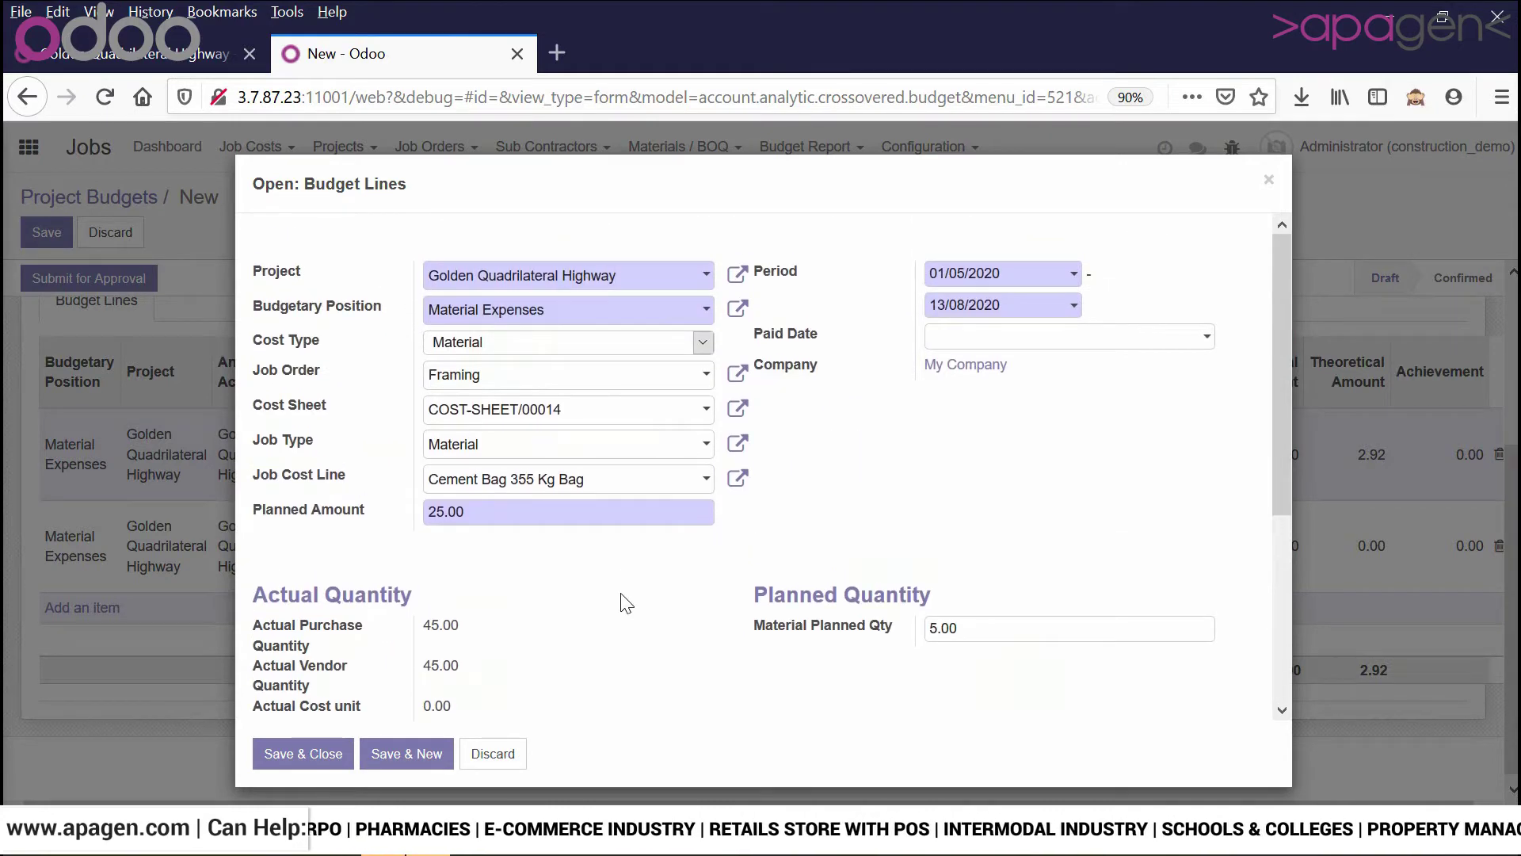
left_click(326, 757)
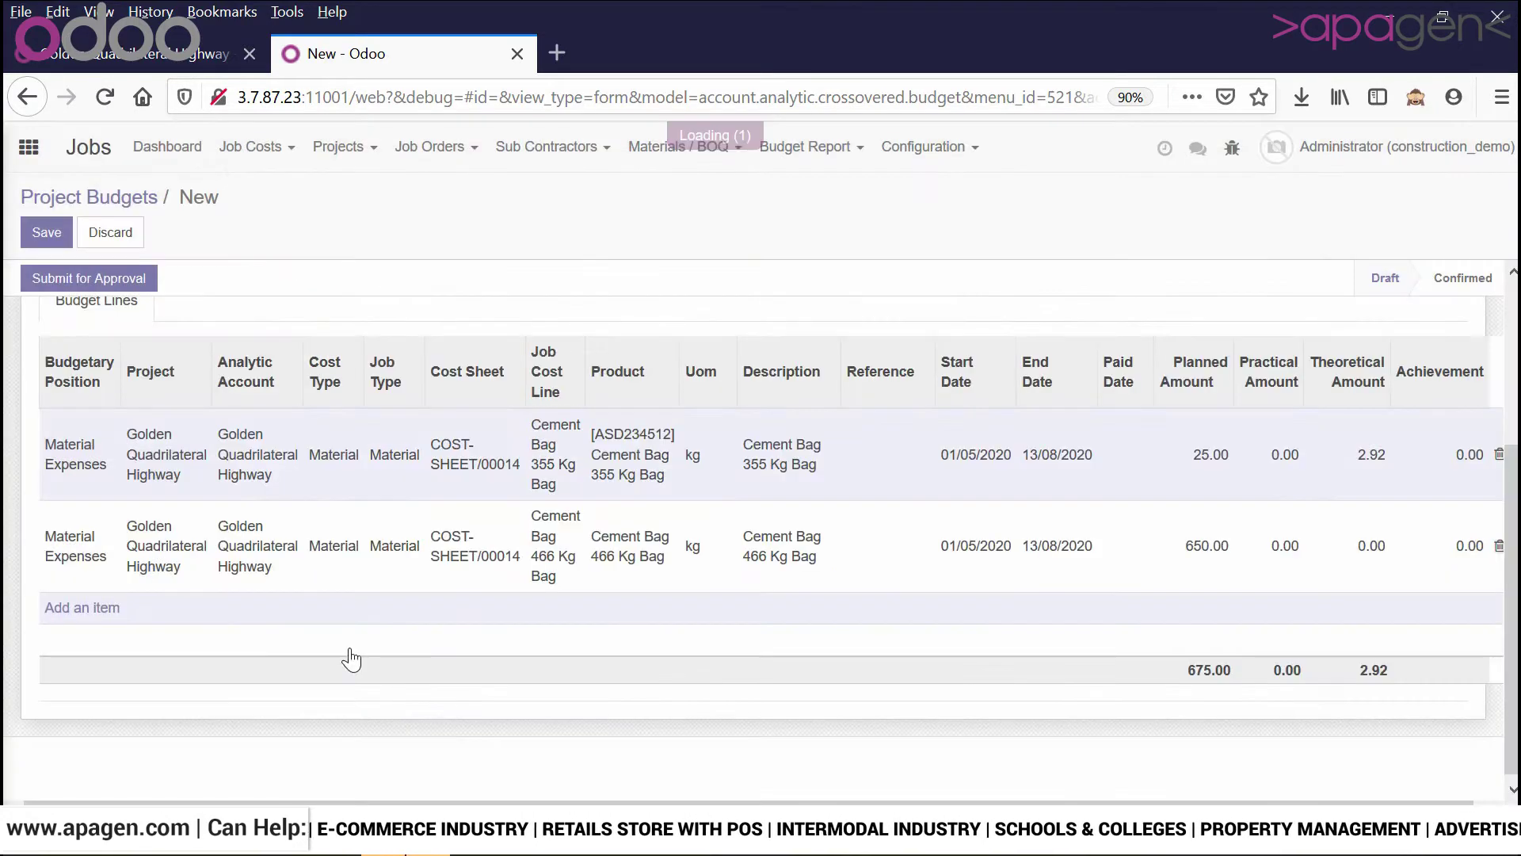
- Save GQ Budget and take it through submission and approval to the Confirmed stage
scroll(350, 646, "up", 3)
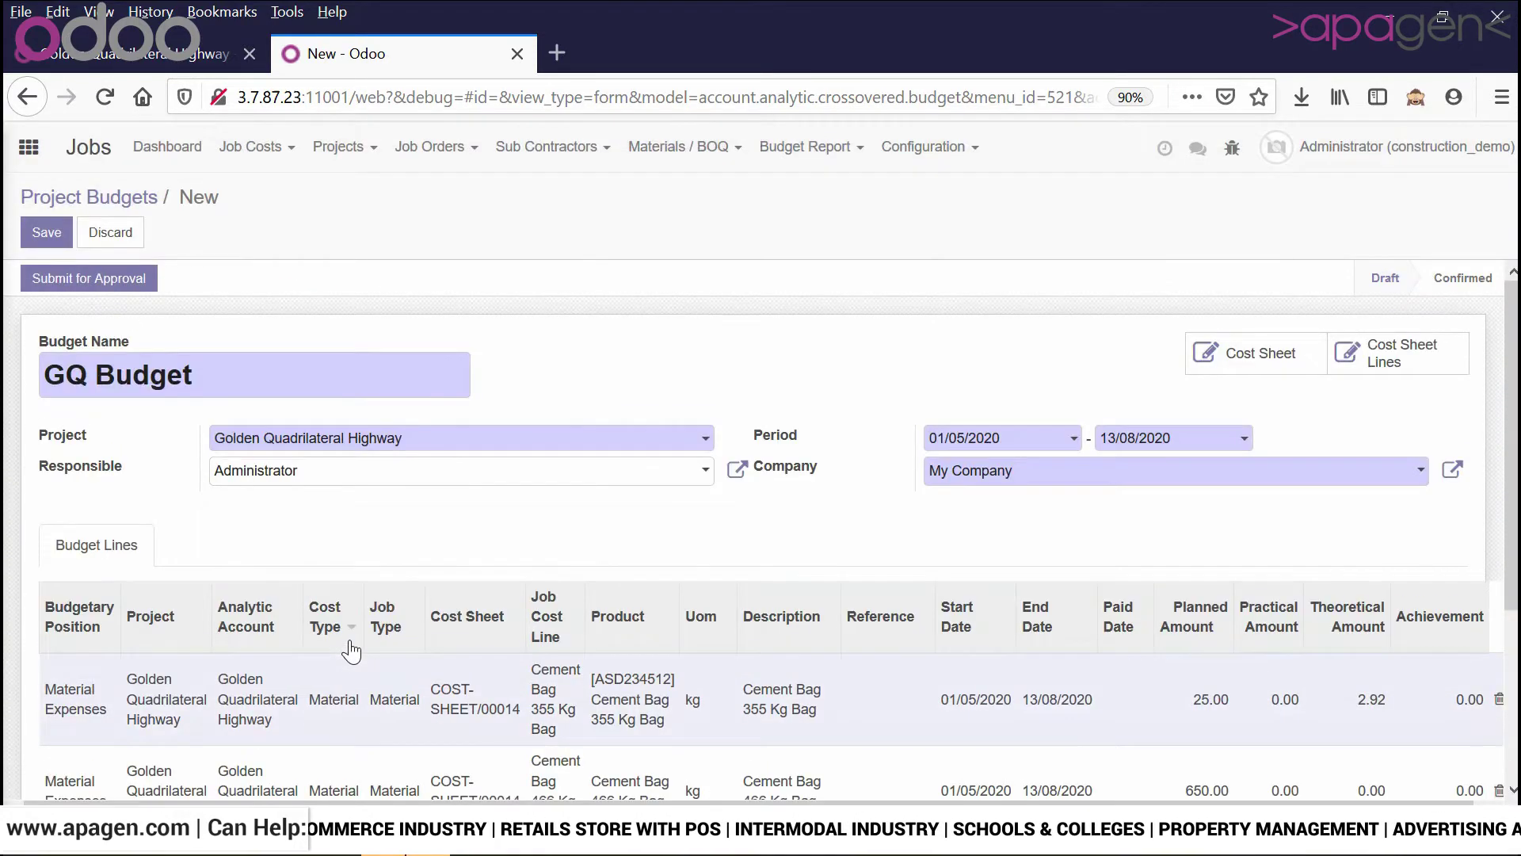
left_click(47, 235)
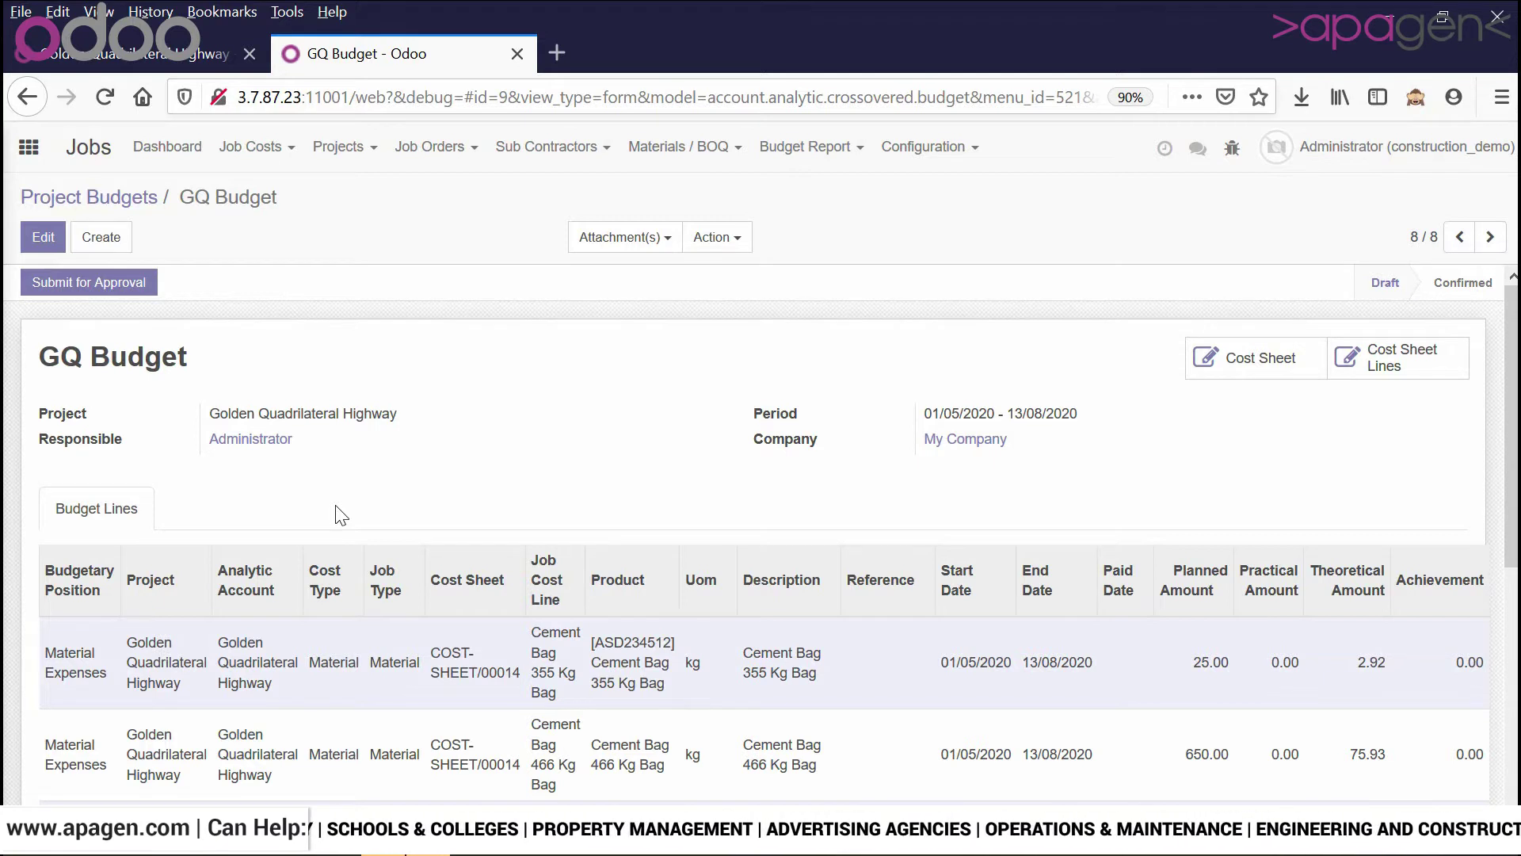
left_click(63, 285)
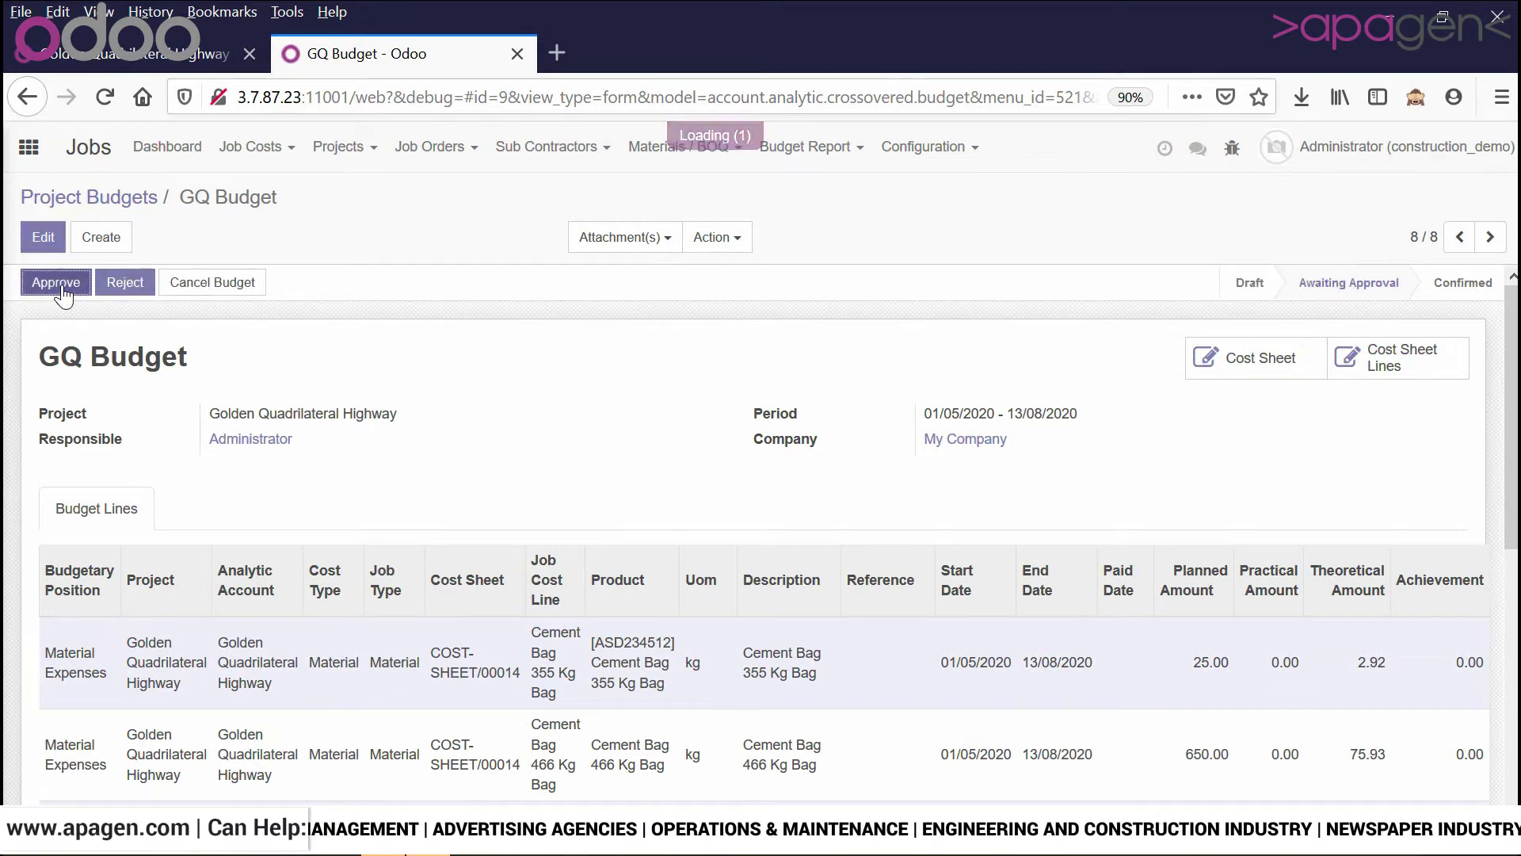
left_click(62, 286)
scroll(689, 516, "down", 4)
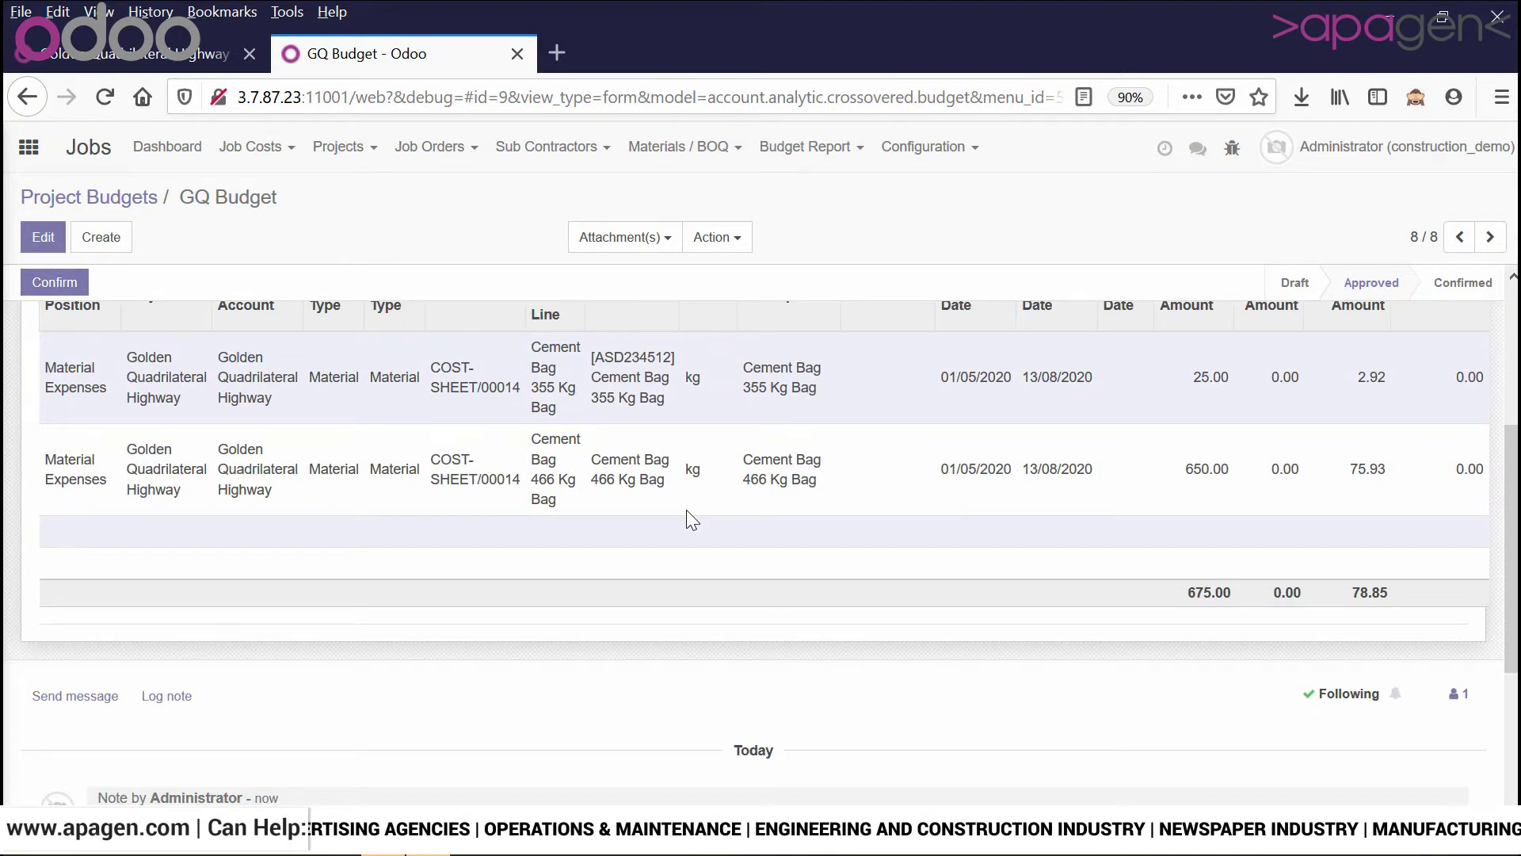
scroll(1001, 548, "up", 1)
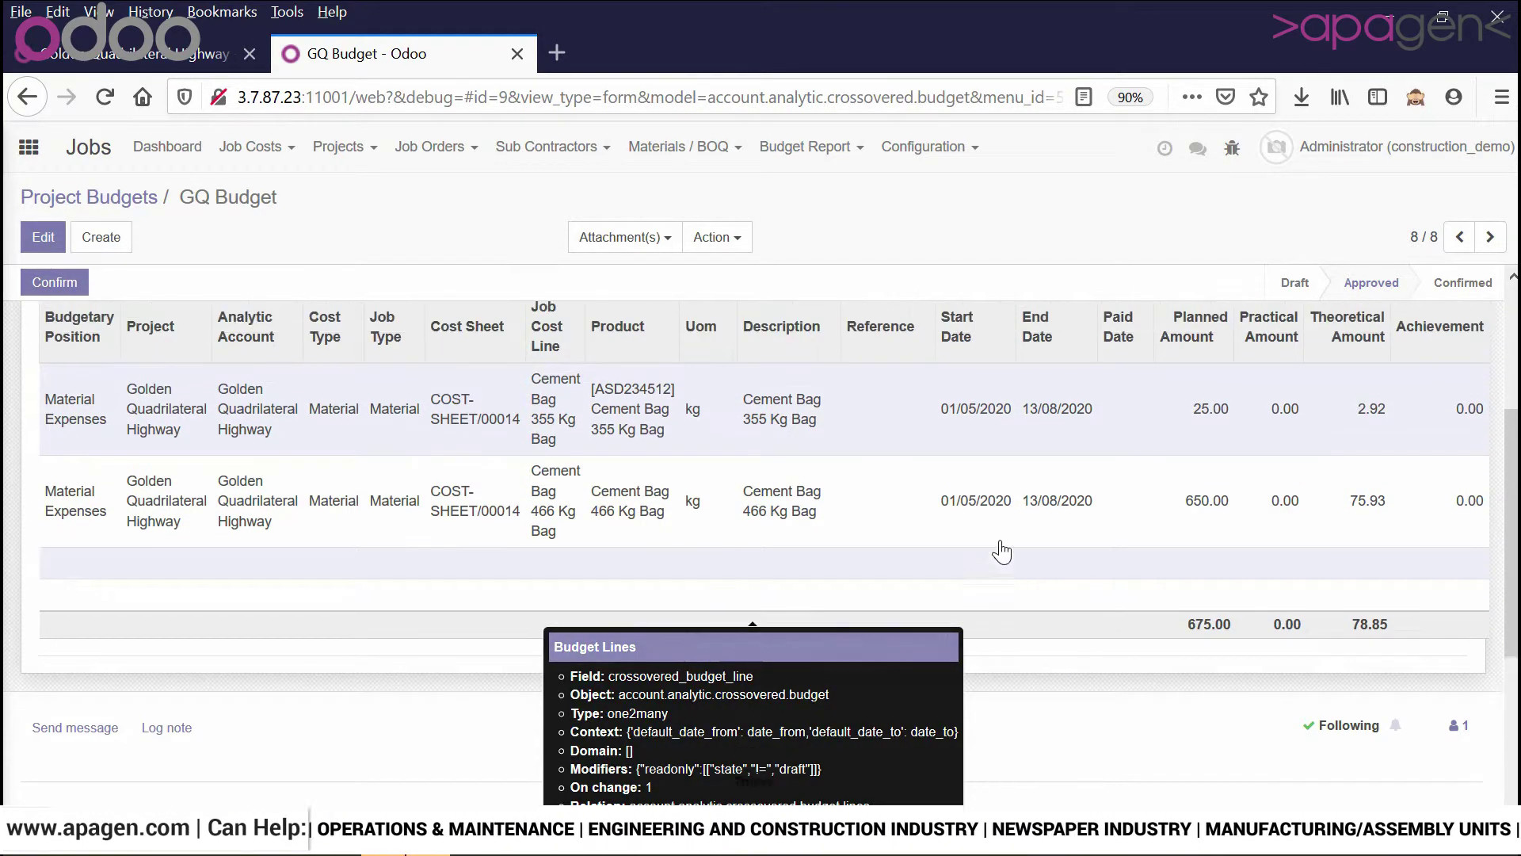
scroll(1002, 552, "up", 2)
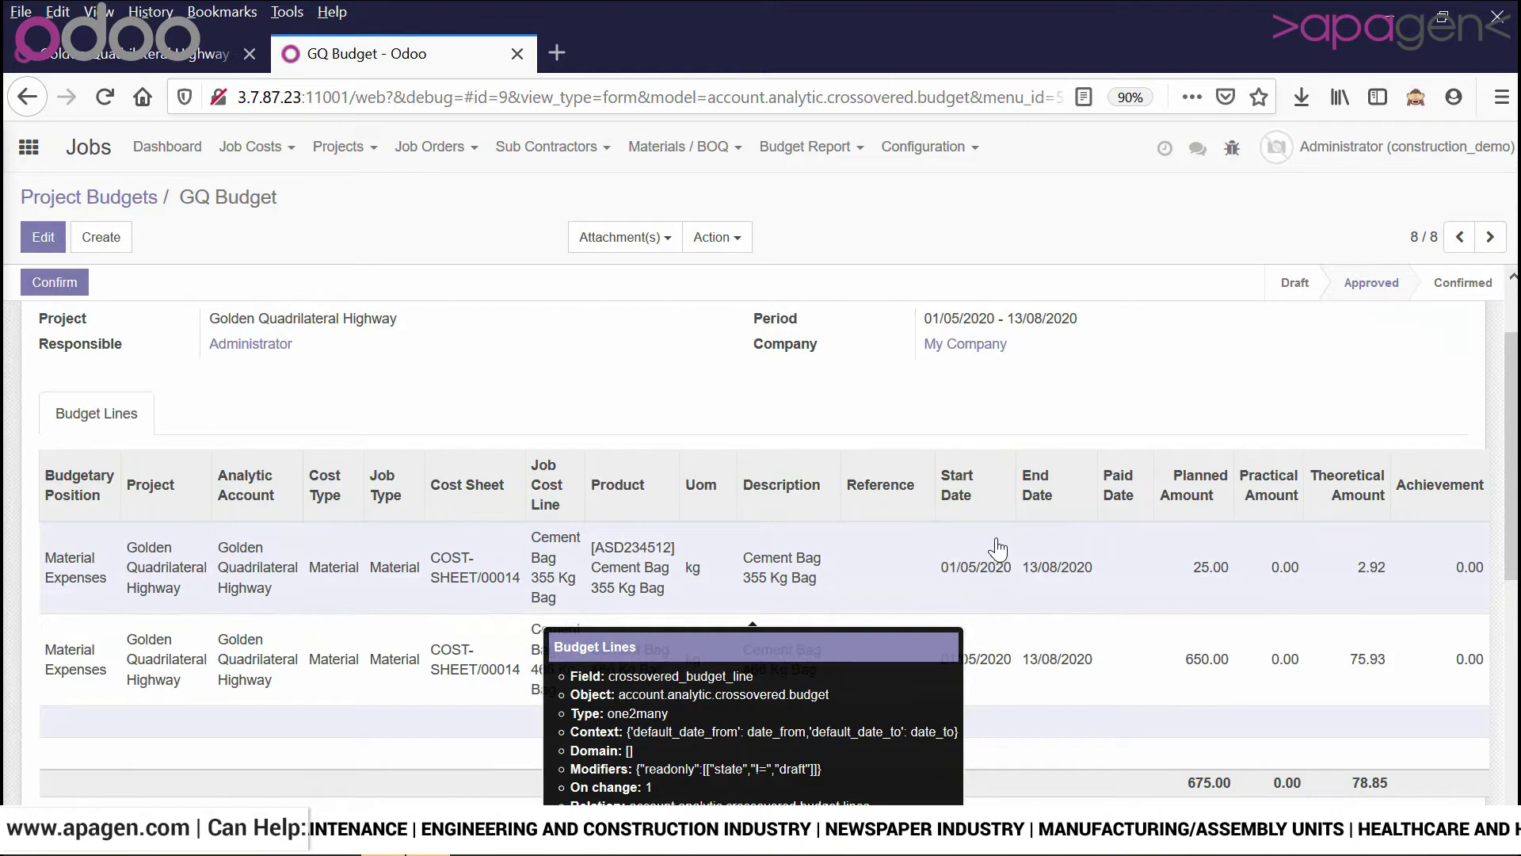
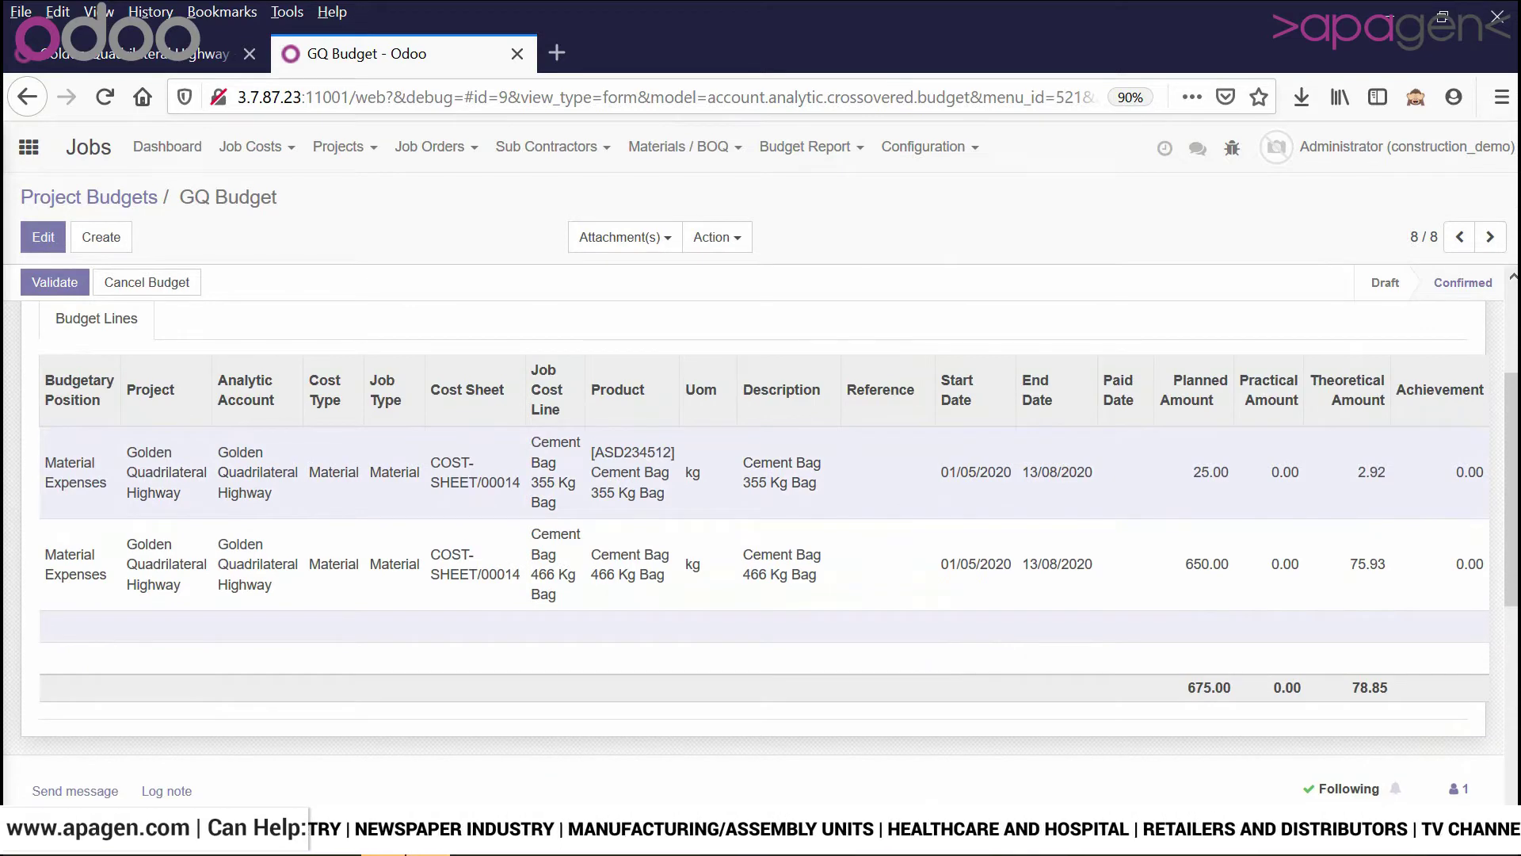
scroll(940, 702, "up", 3)
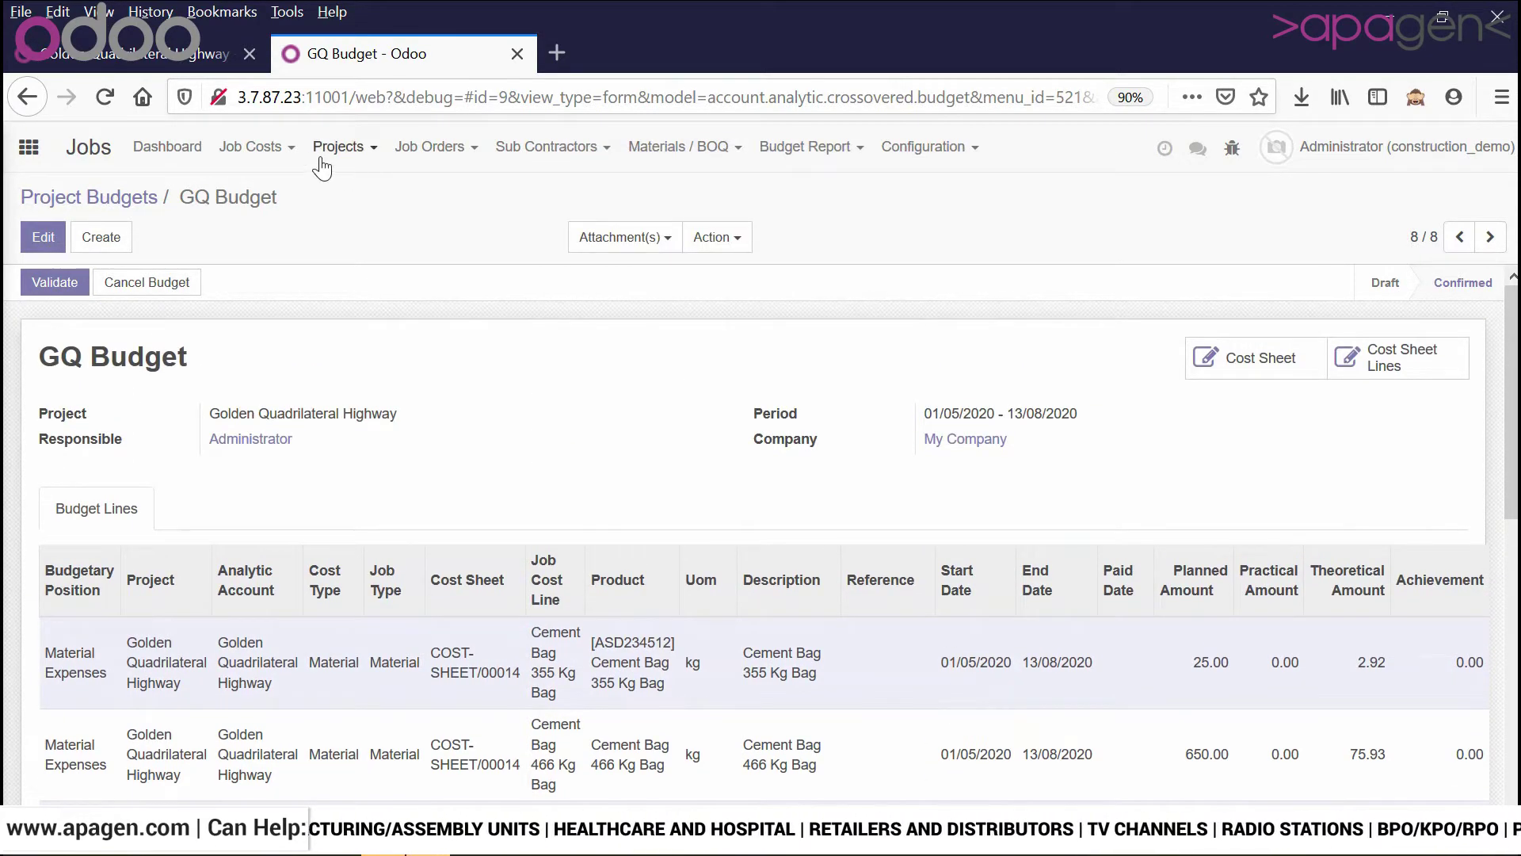
- Switch to the Finance app and browse the list of customer invoices under Sales
left_click(31, 148)
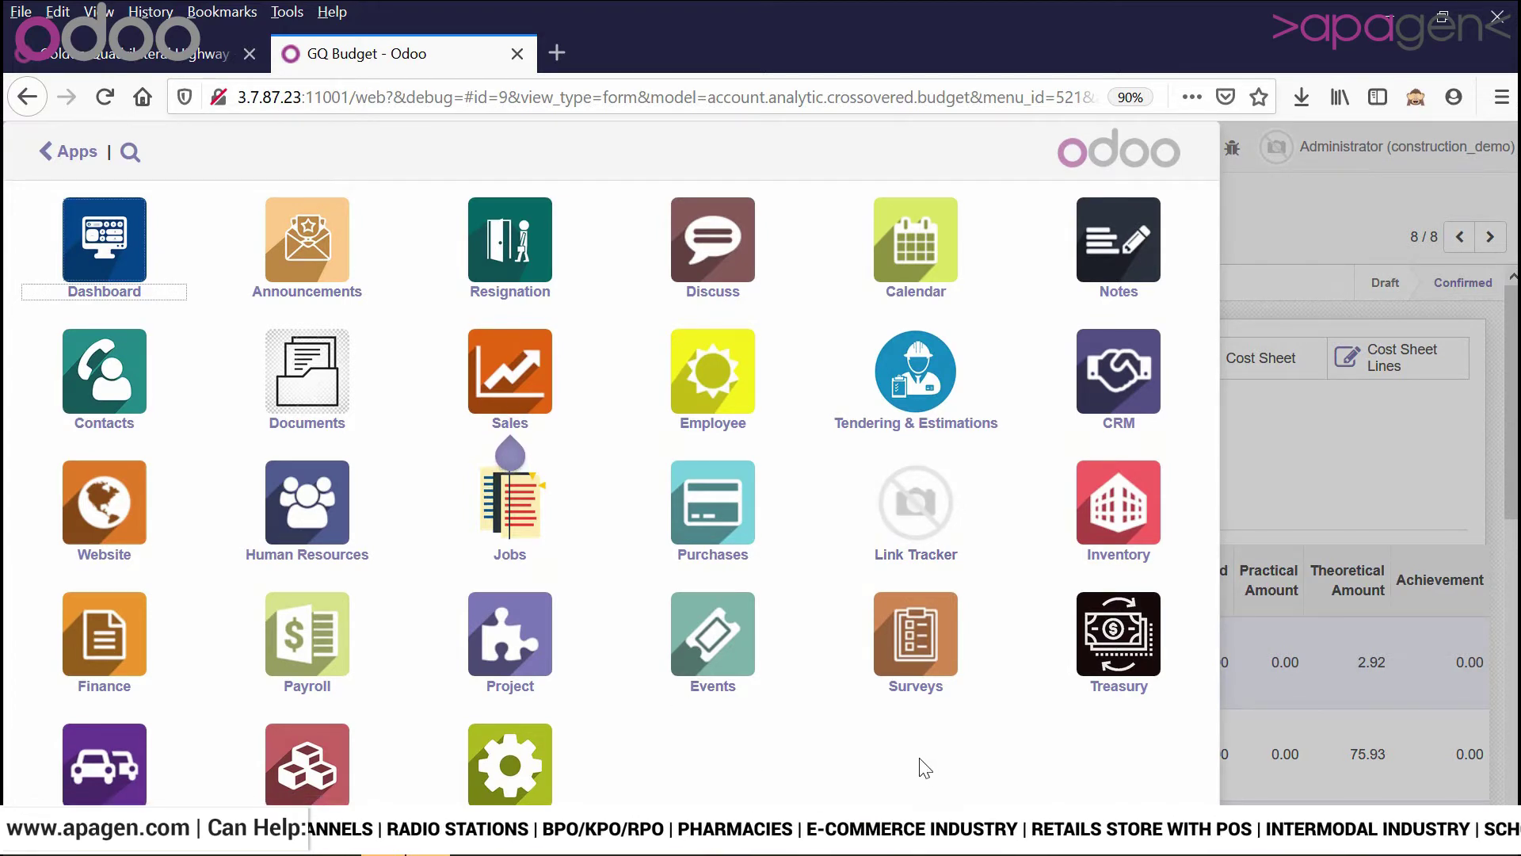
left_click(89, 622)
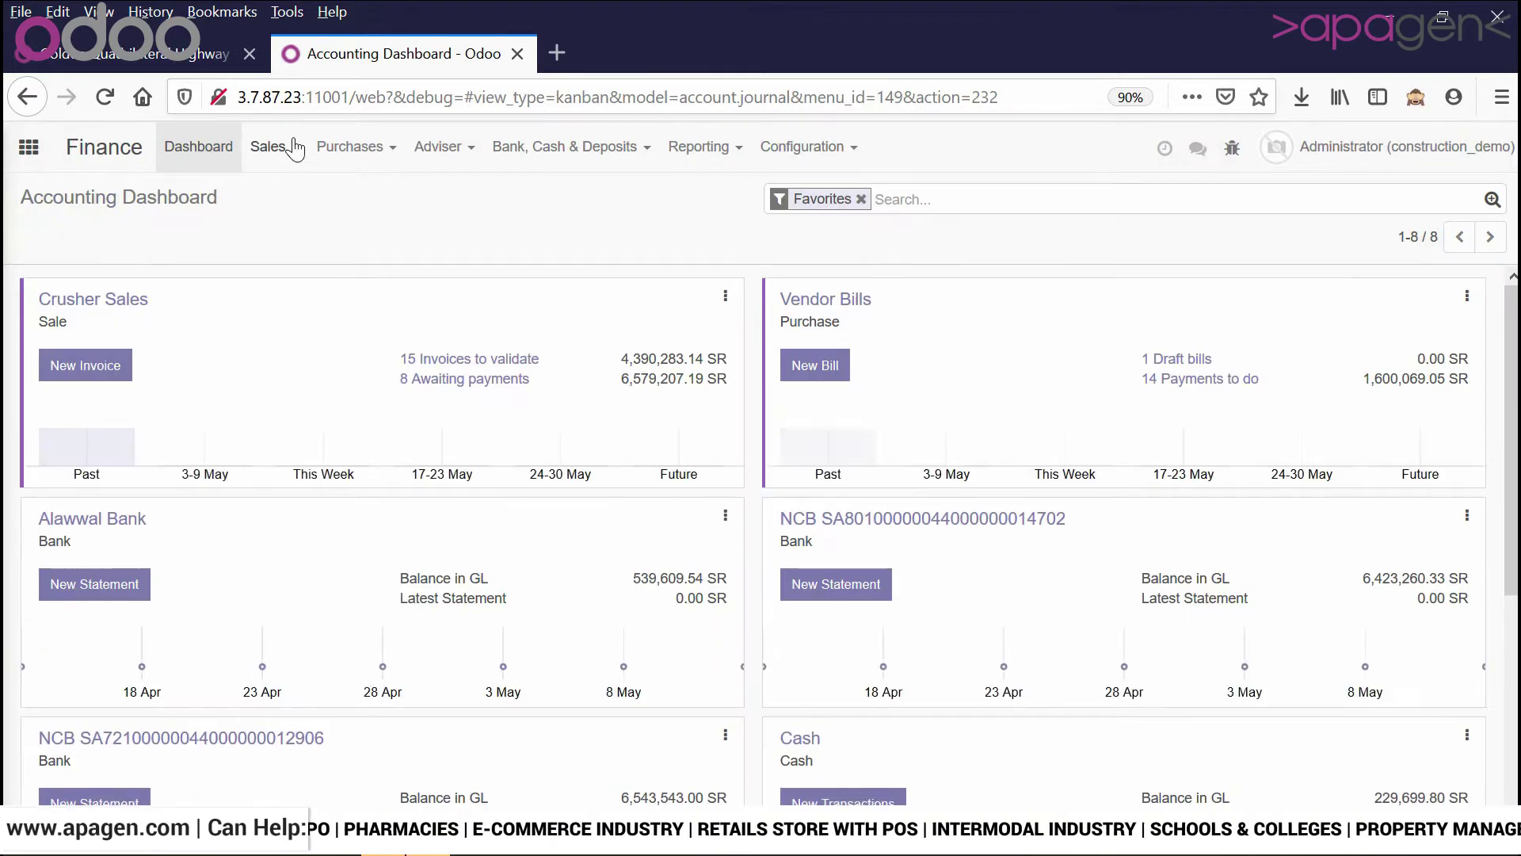
left_click(269, 146)
left_click(294, 219)
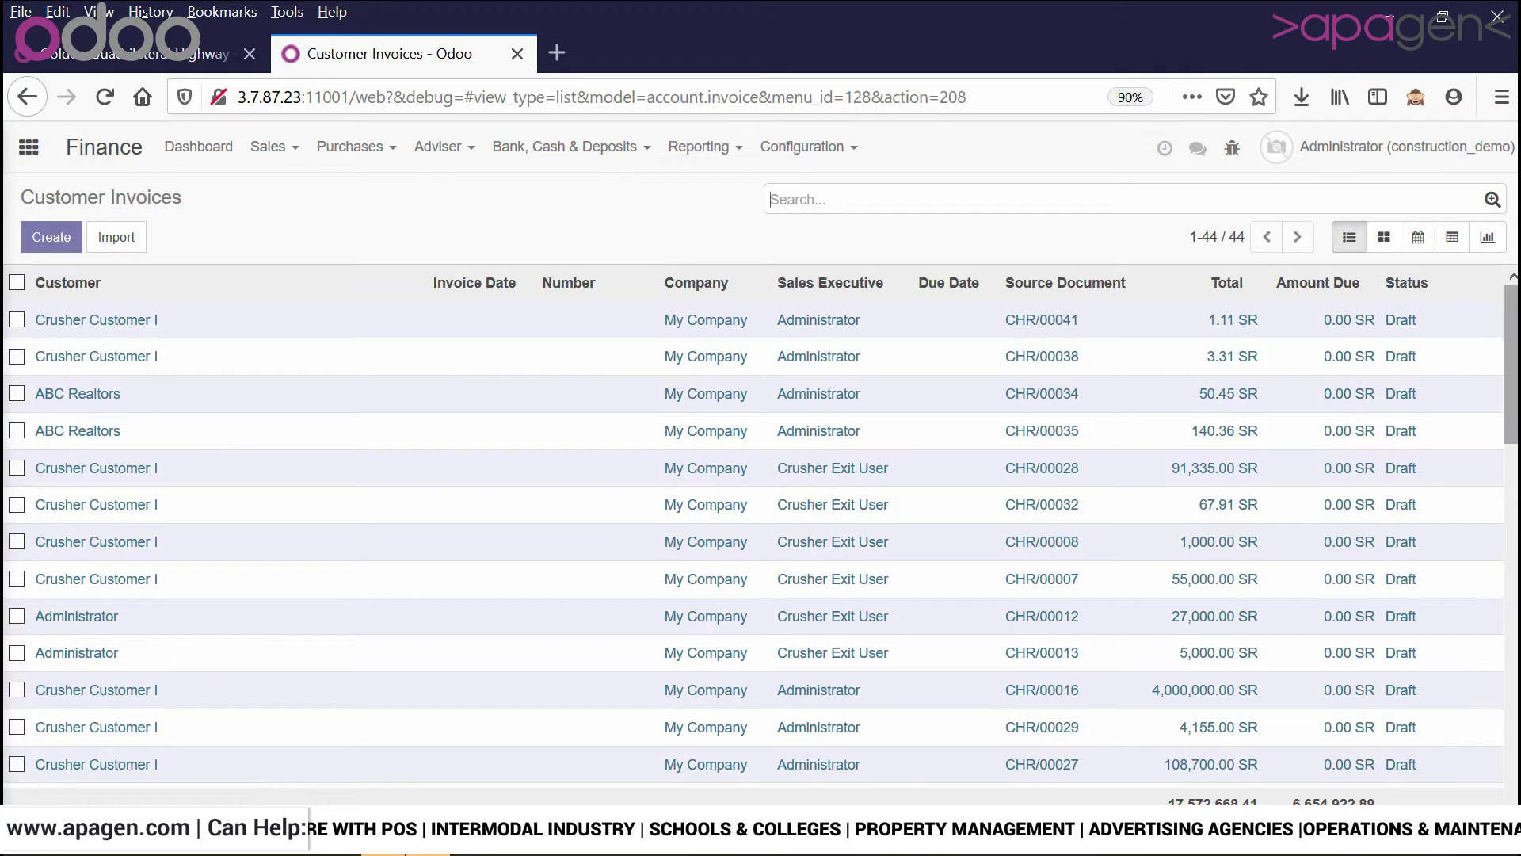
scroll(1484, 602, "down", 10)
scroll(1483, 678, "down", 3)
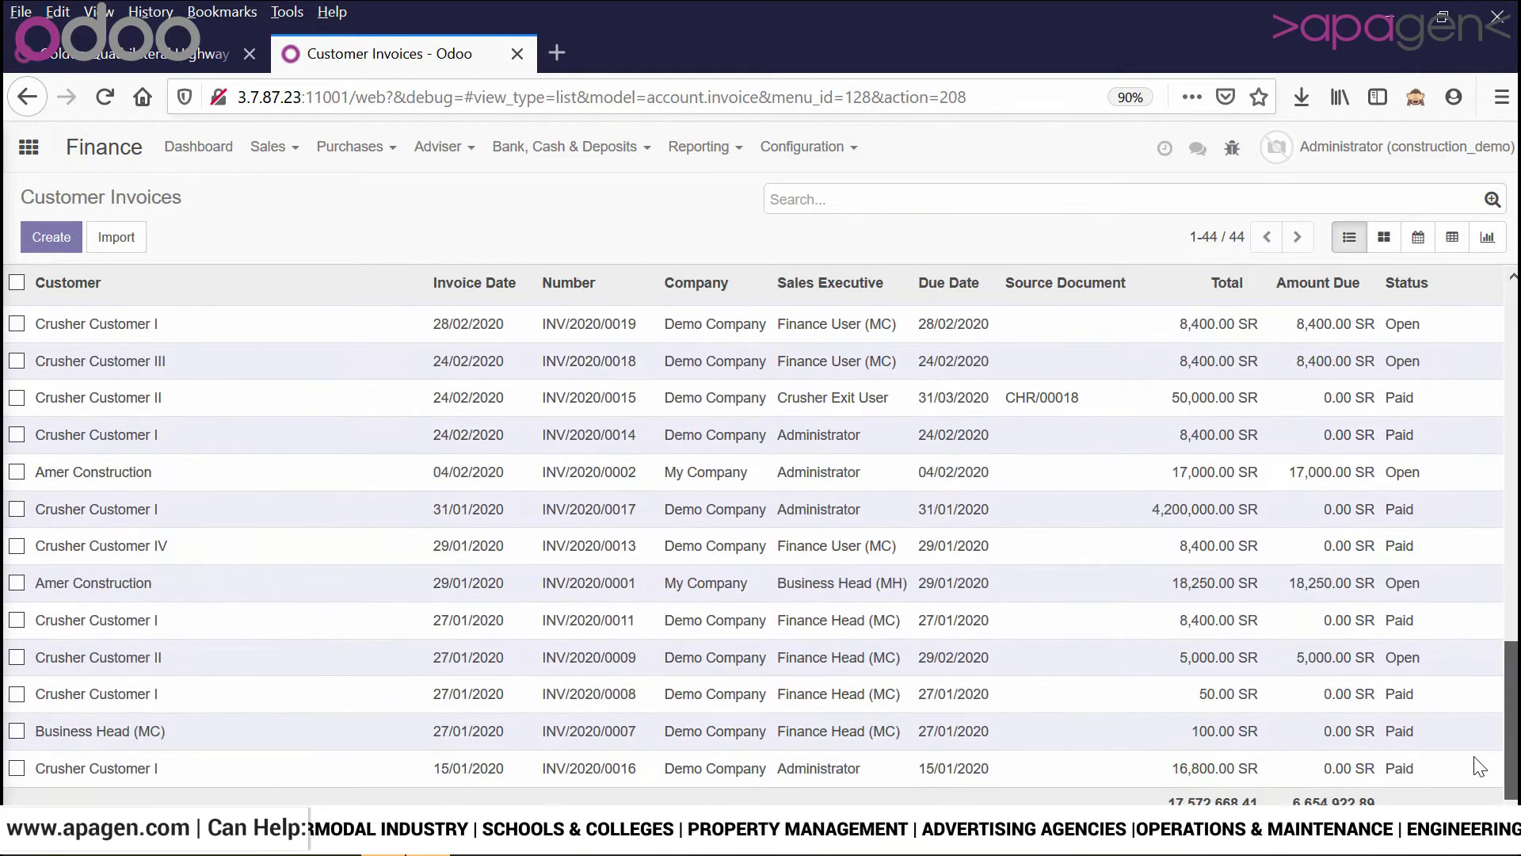
scroll(1484, 677, "up", 10)
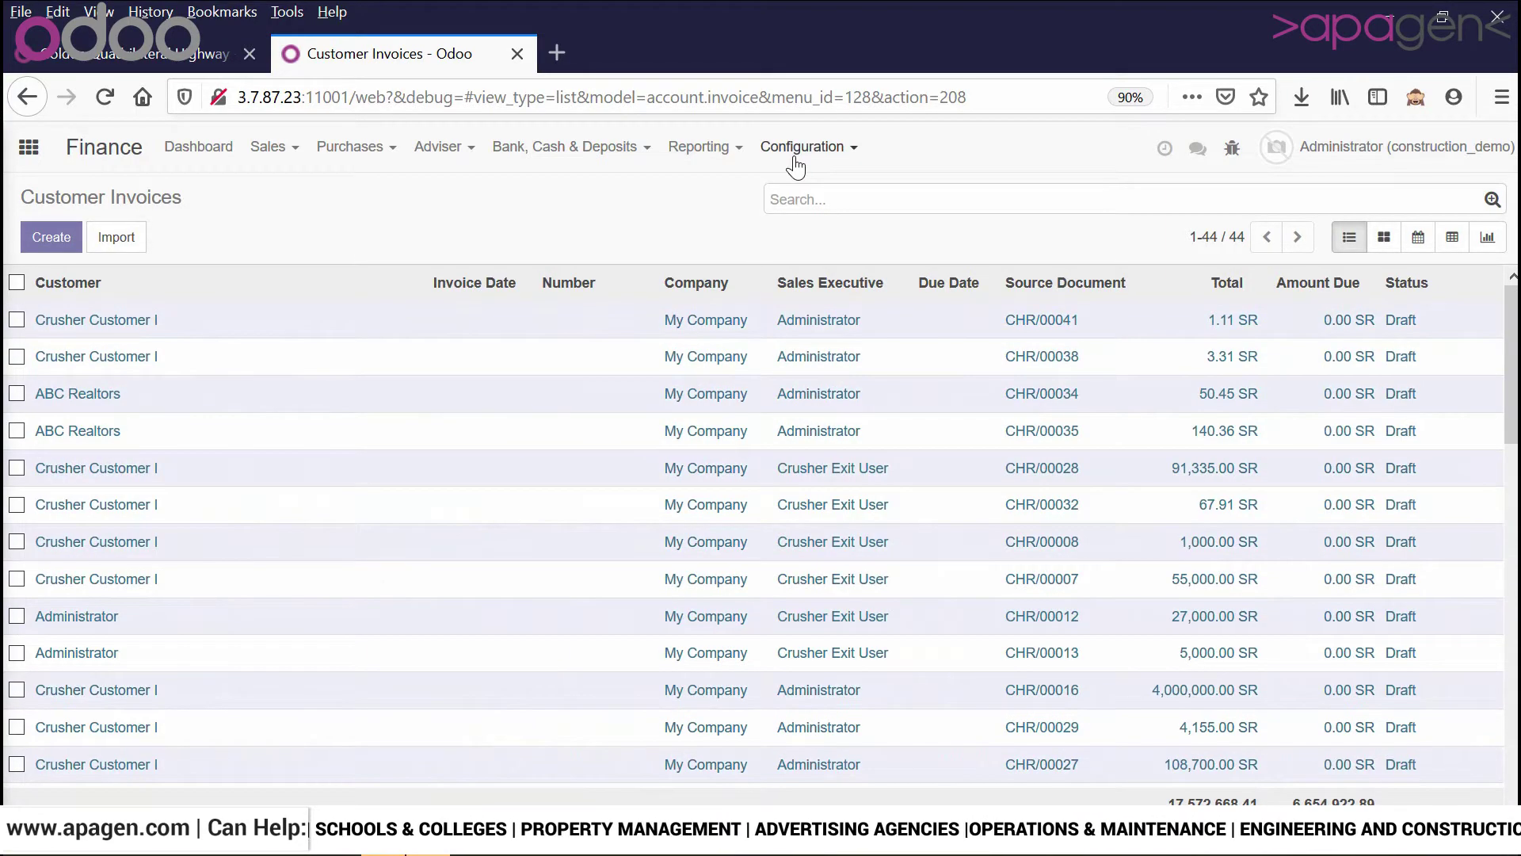
- Sort the customer invoices by customer in descending order and look through the list
left_click(266, 283)
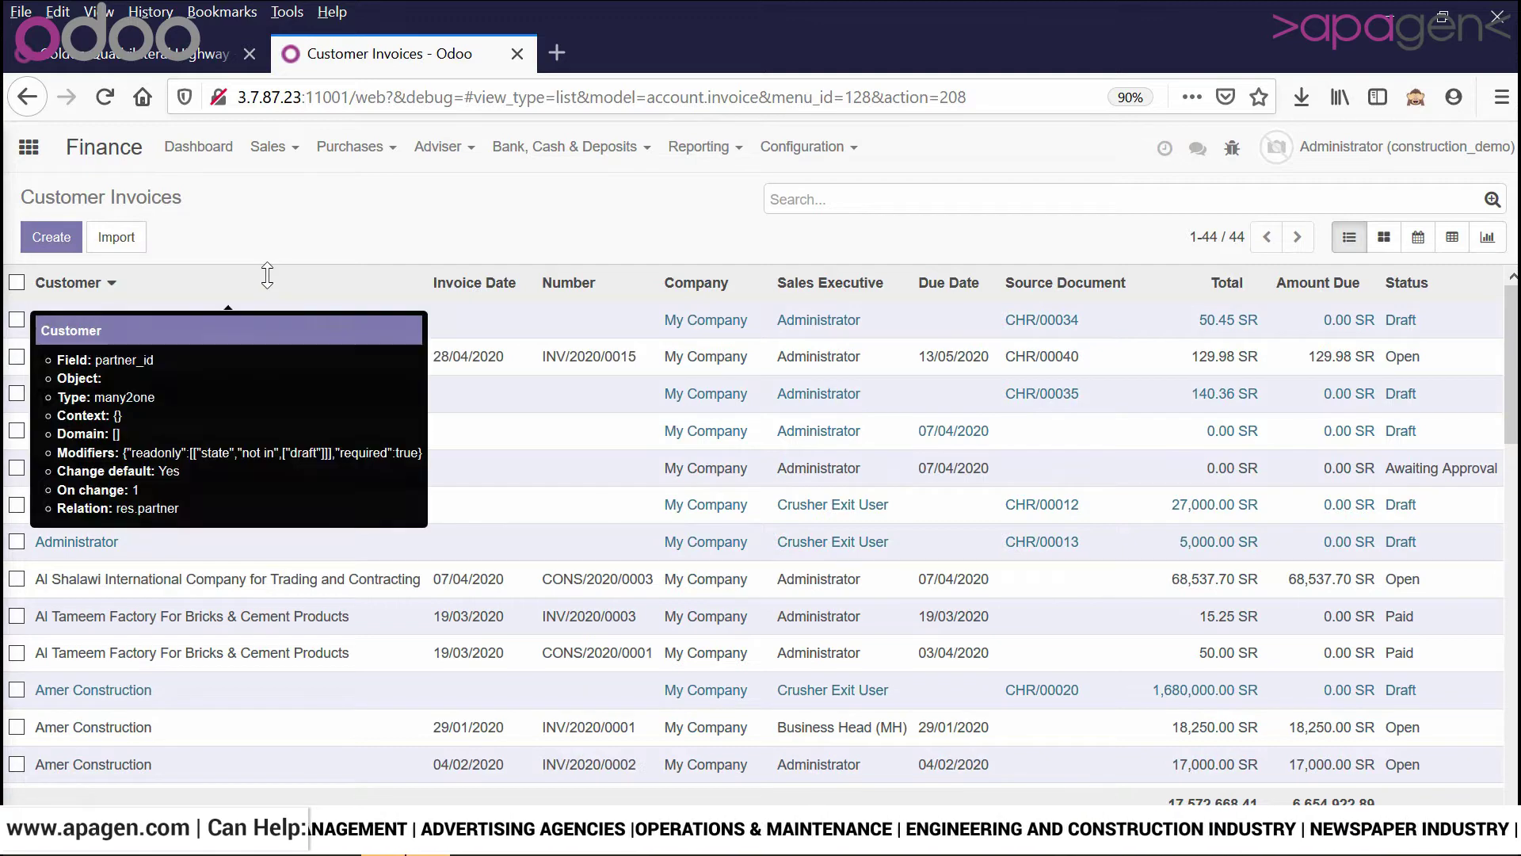
left_click(267, 275)
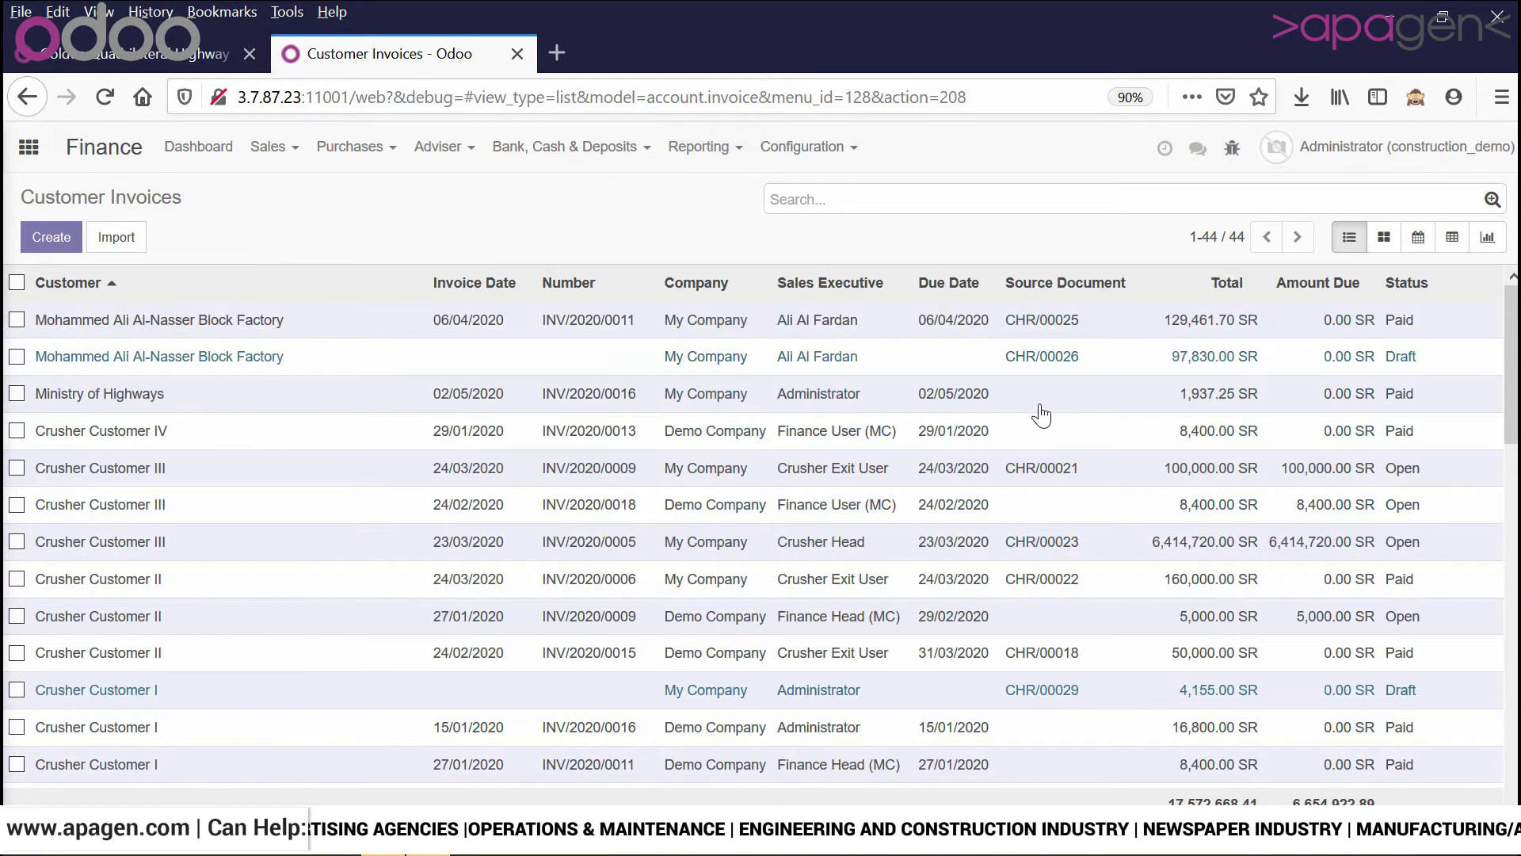
scroll(1513, 445, "down", 3)
left_click_drag(1513, 445, 1511, 366)
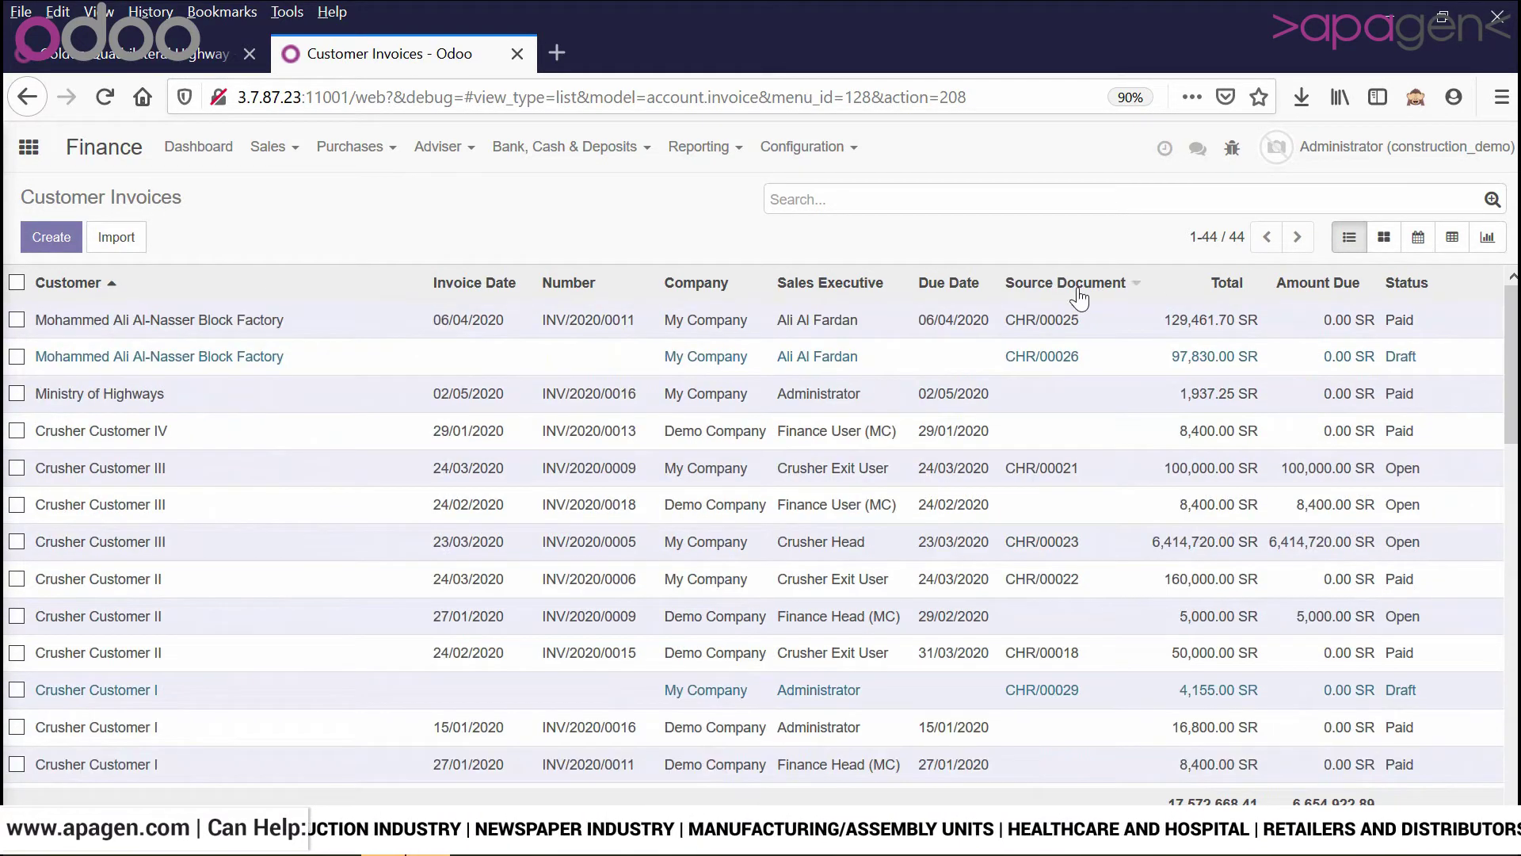
- Filter the customer invoices to Paid and open the Ministry of Highways invoice
left_click(1490, 202)
left_click(830, 242)
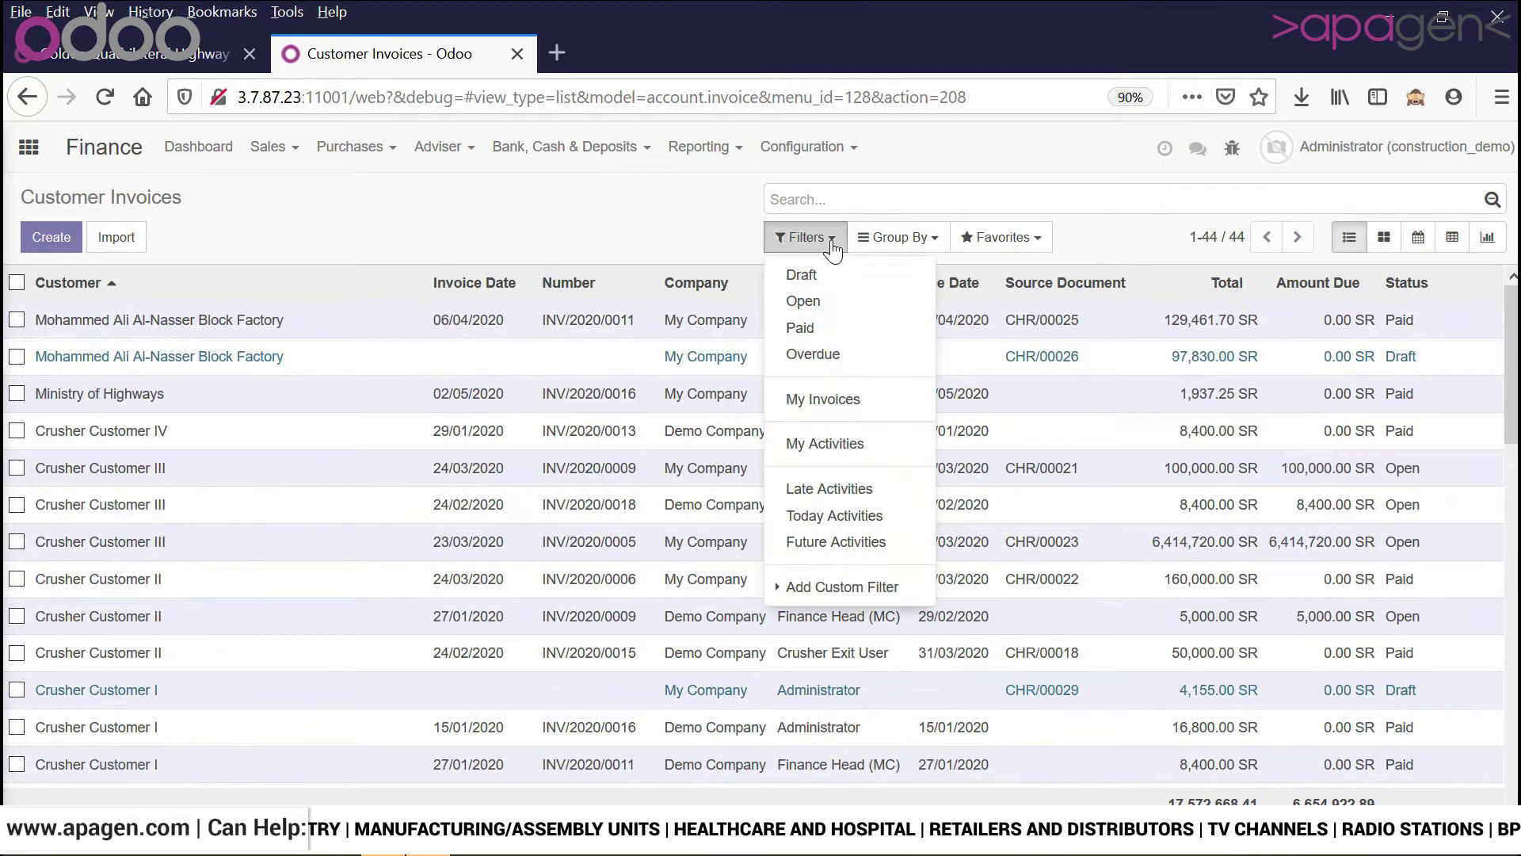
left_click(802, 328)
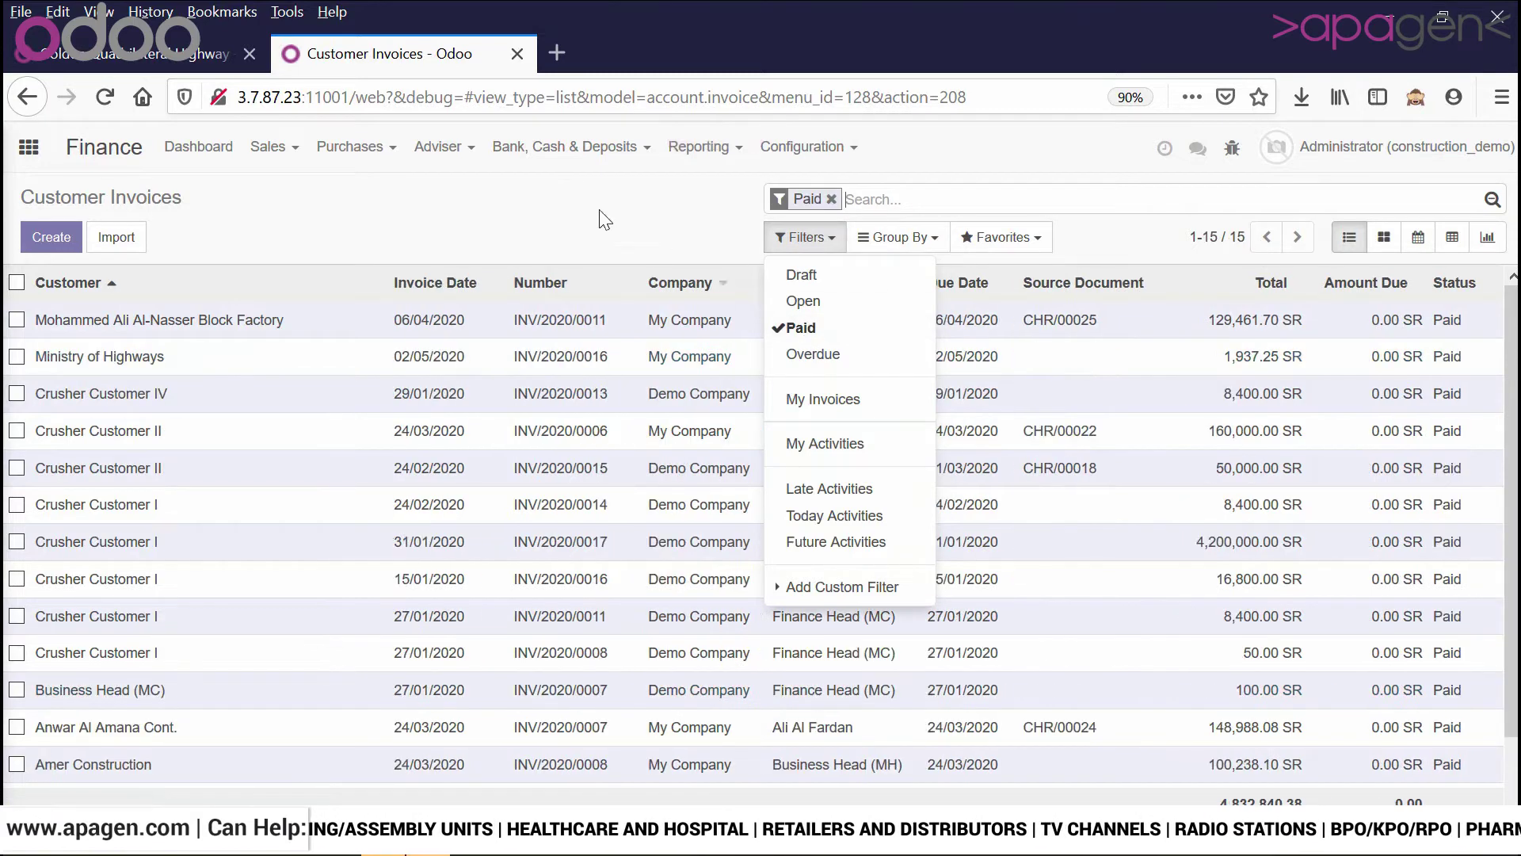
left_click(568, 190)
left_click(526, 361)
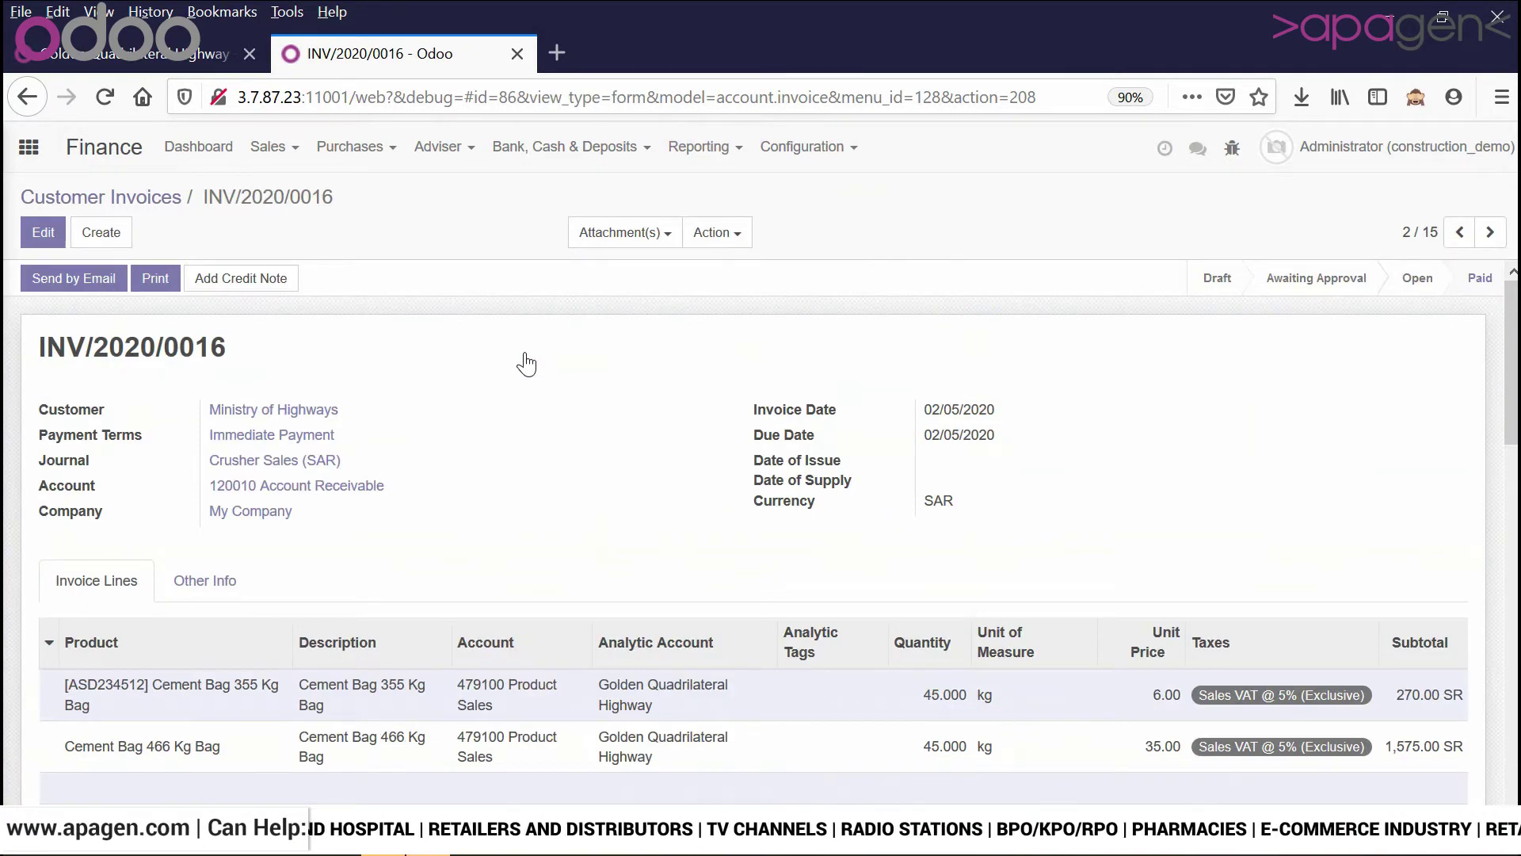
- Put the Ministry of Highways invoice into edit mode and review its other information and invoice lines
left_click(41, 237)
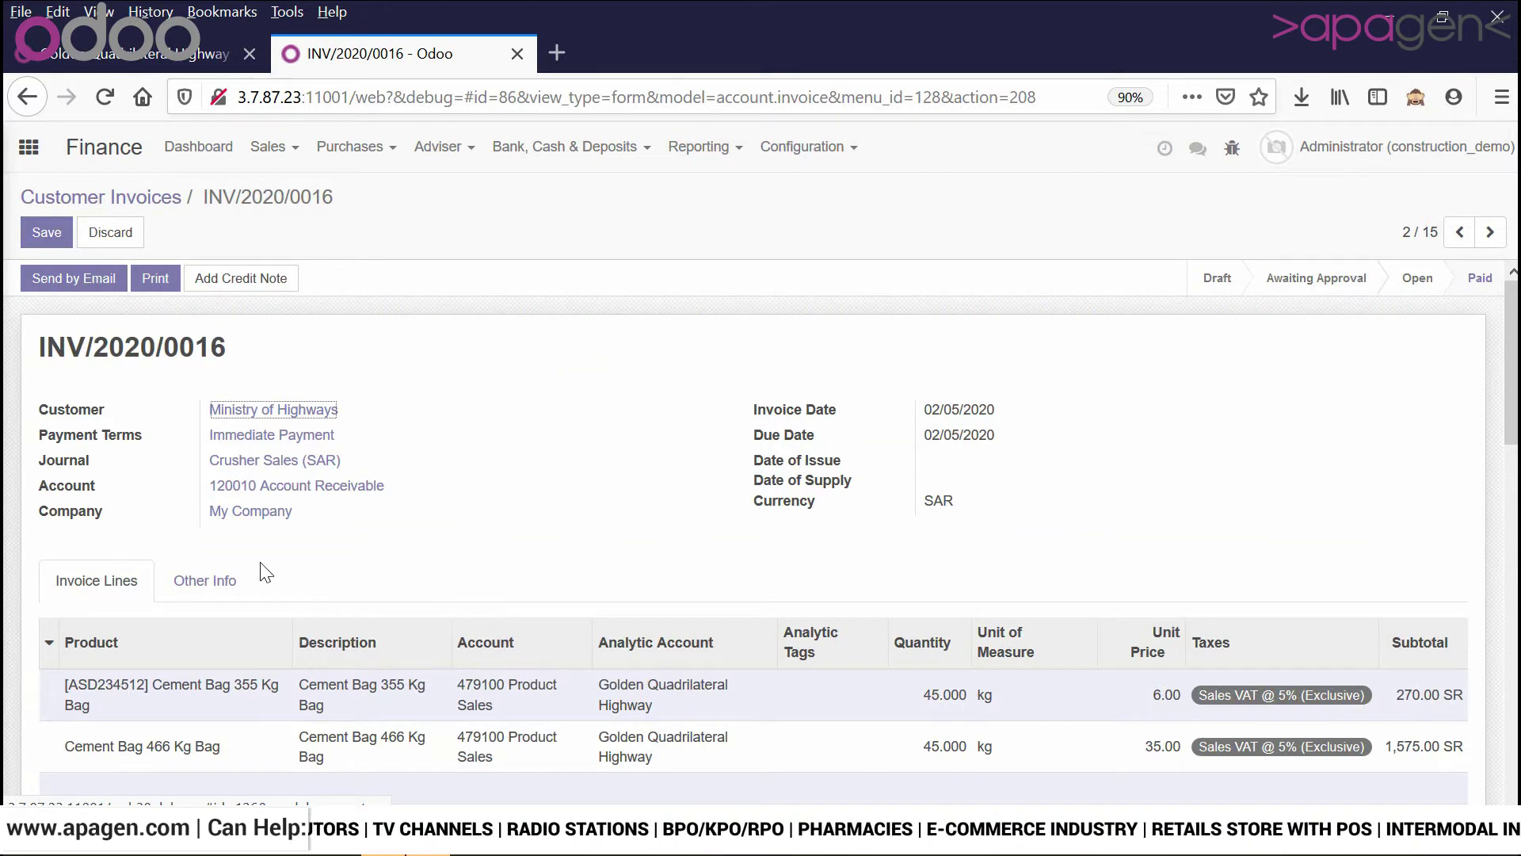
left_click(234, 577)
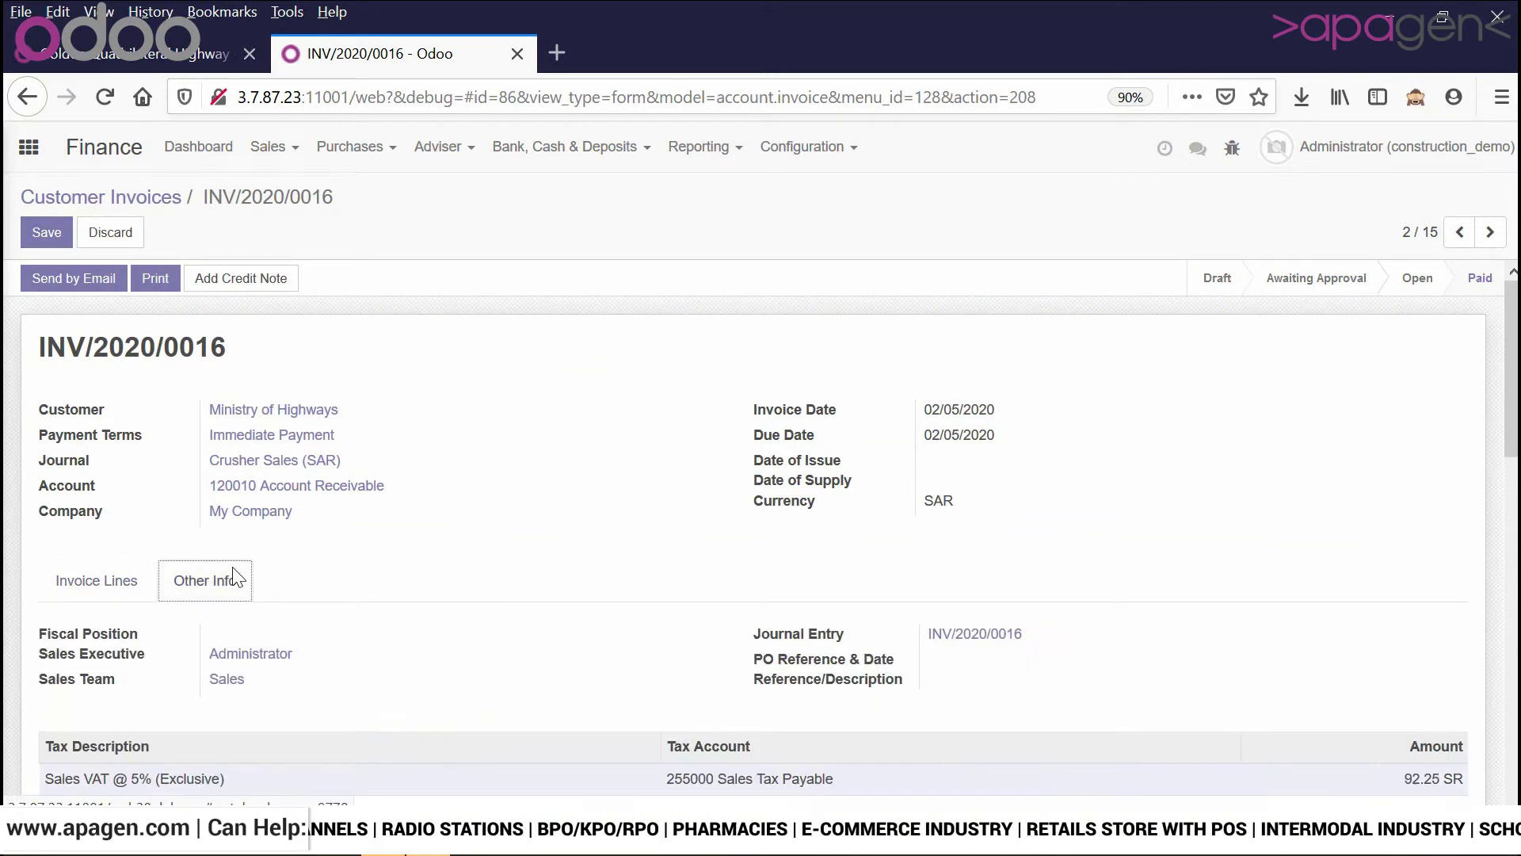
left_click(117, 592)
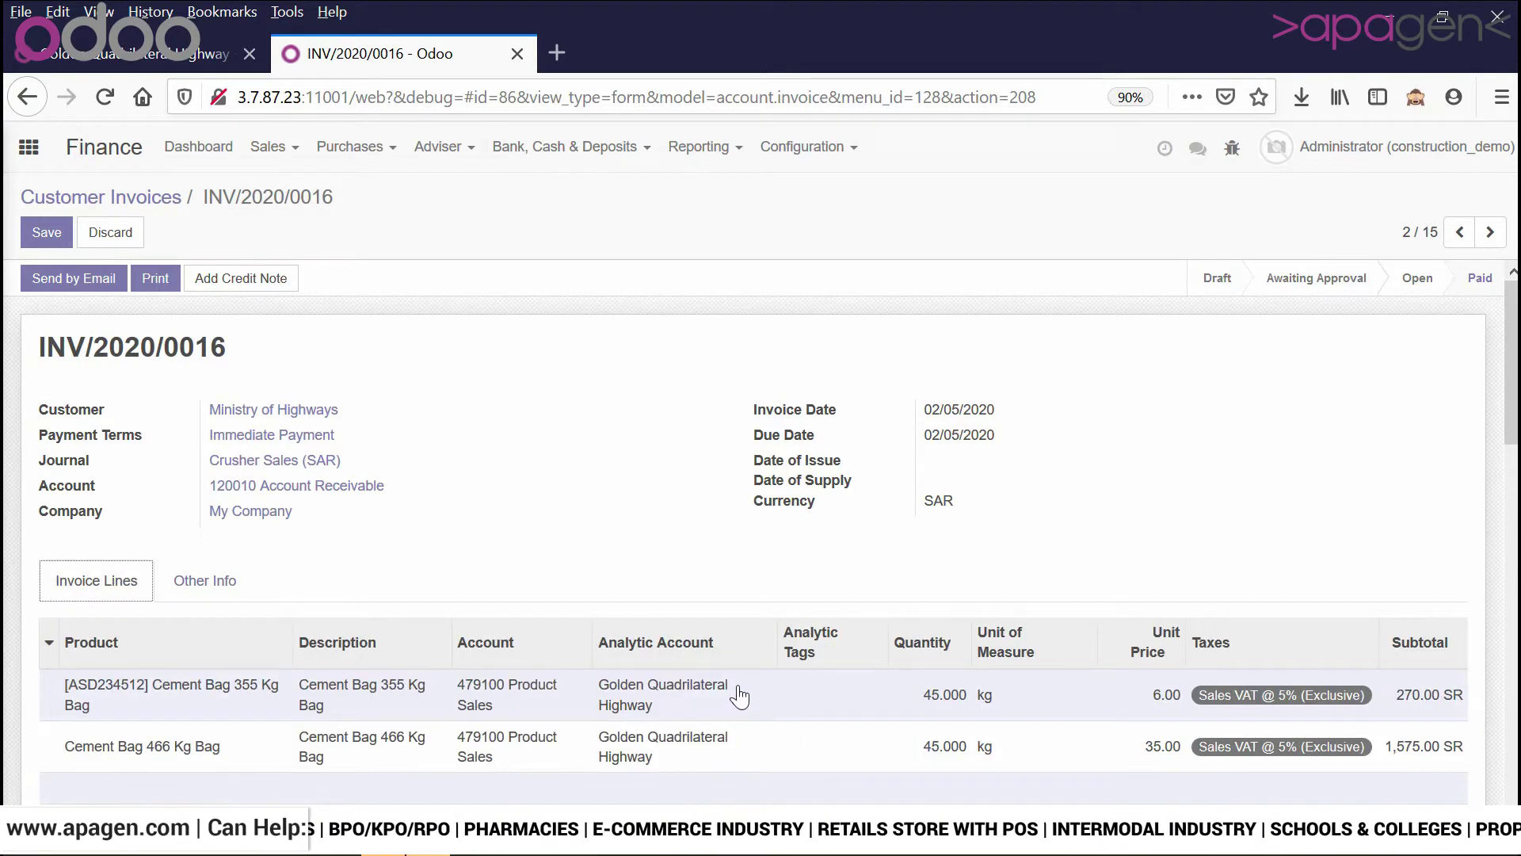
- Open the journal entry linked to the Ministry of Highways invoice in edit mode and review its journal items
left_click(213, 599)
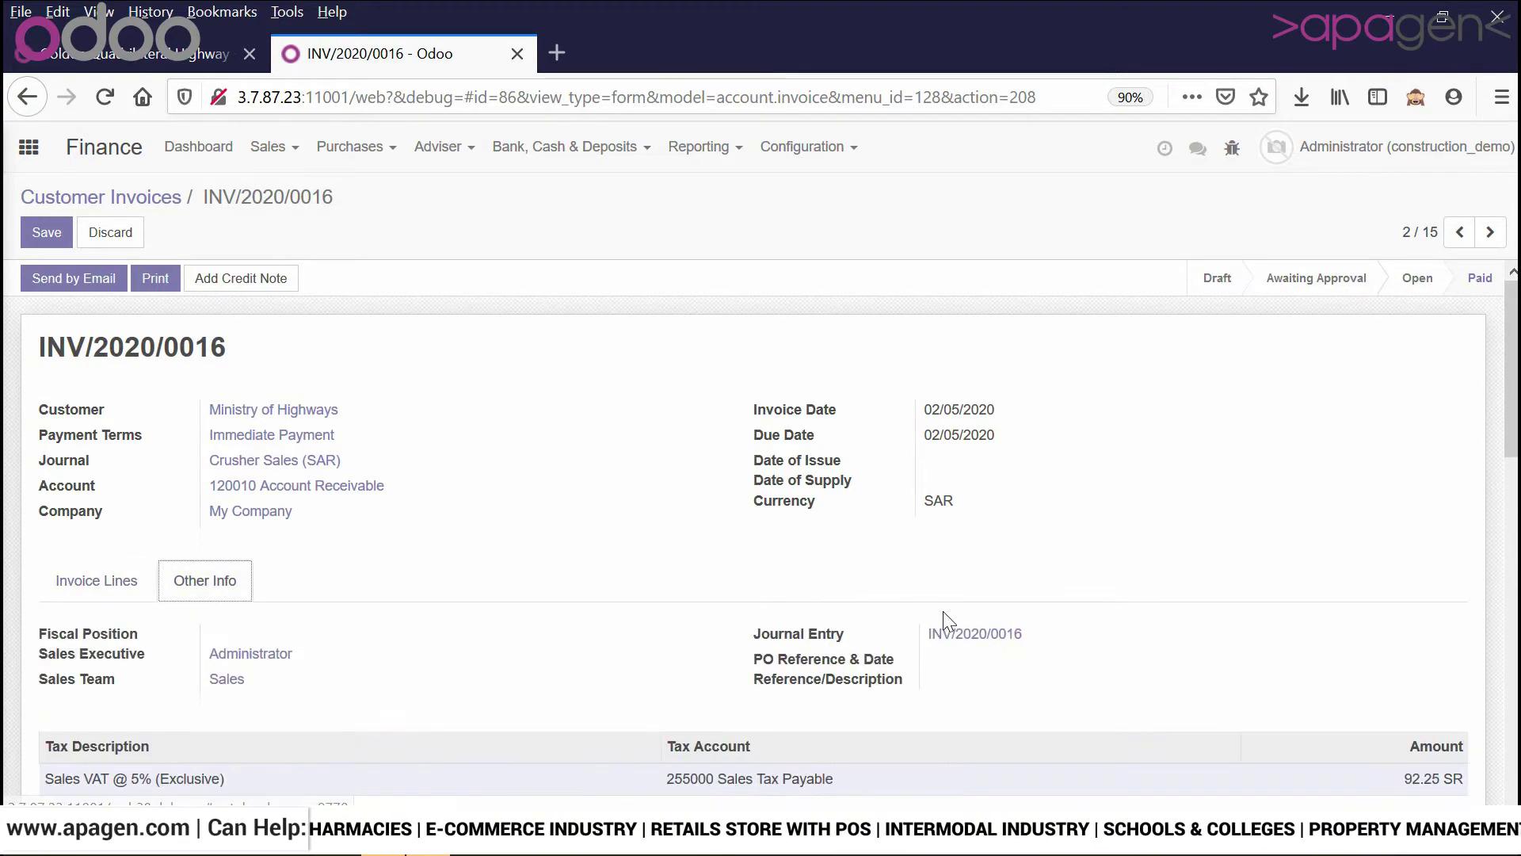
left_click(973, 634)
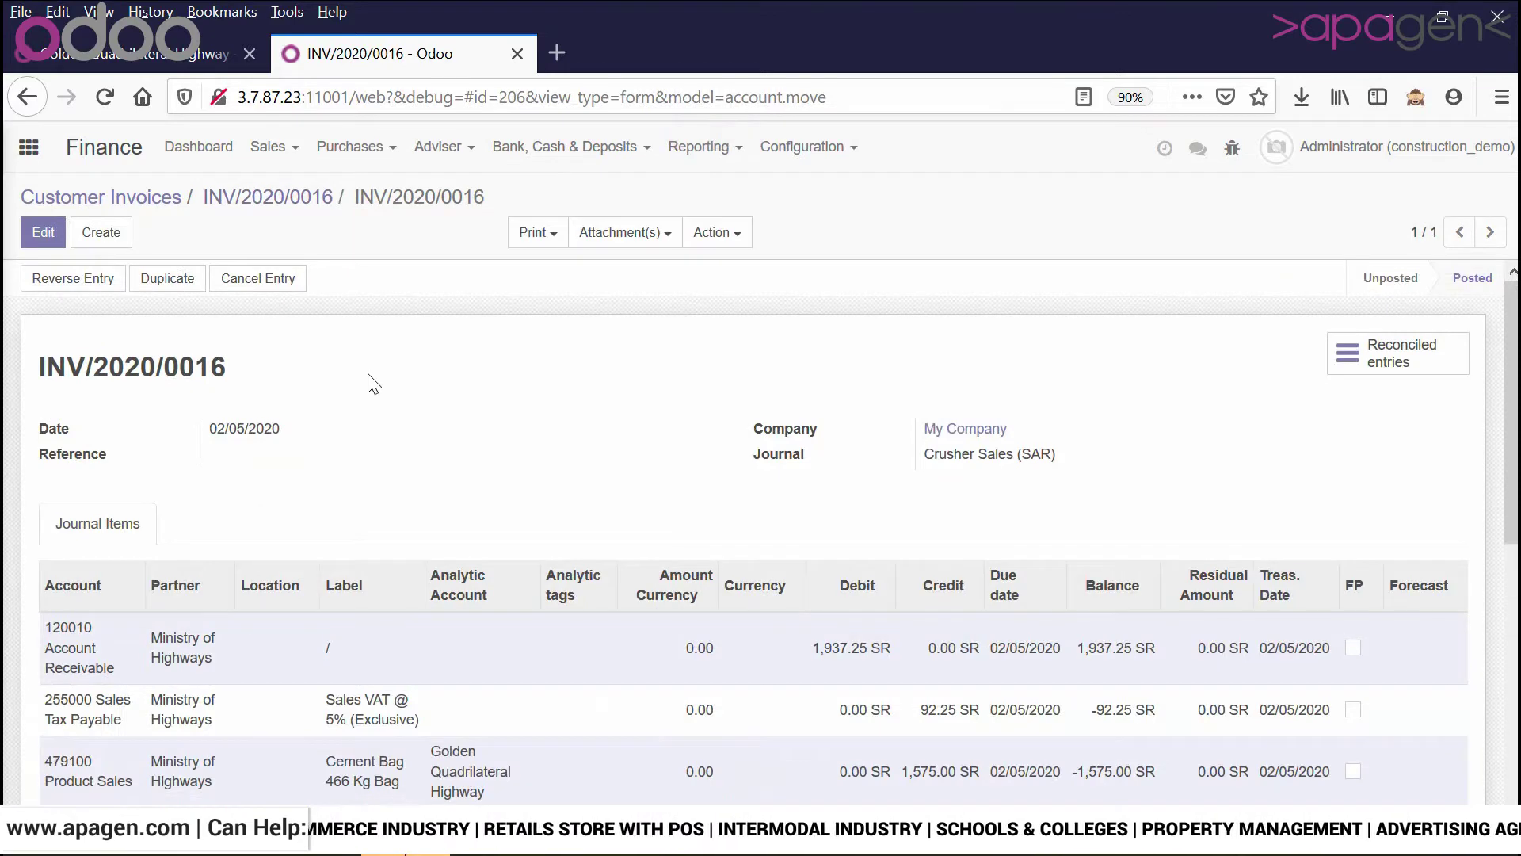
left_click(42, 232)
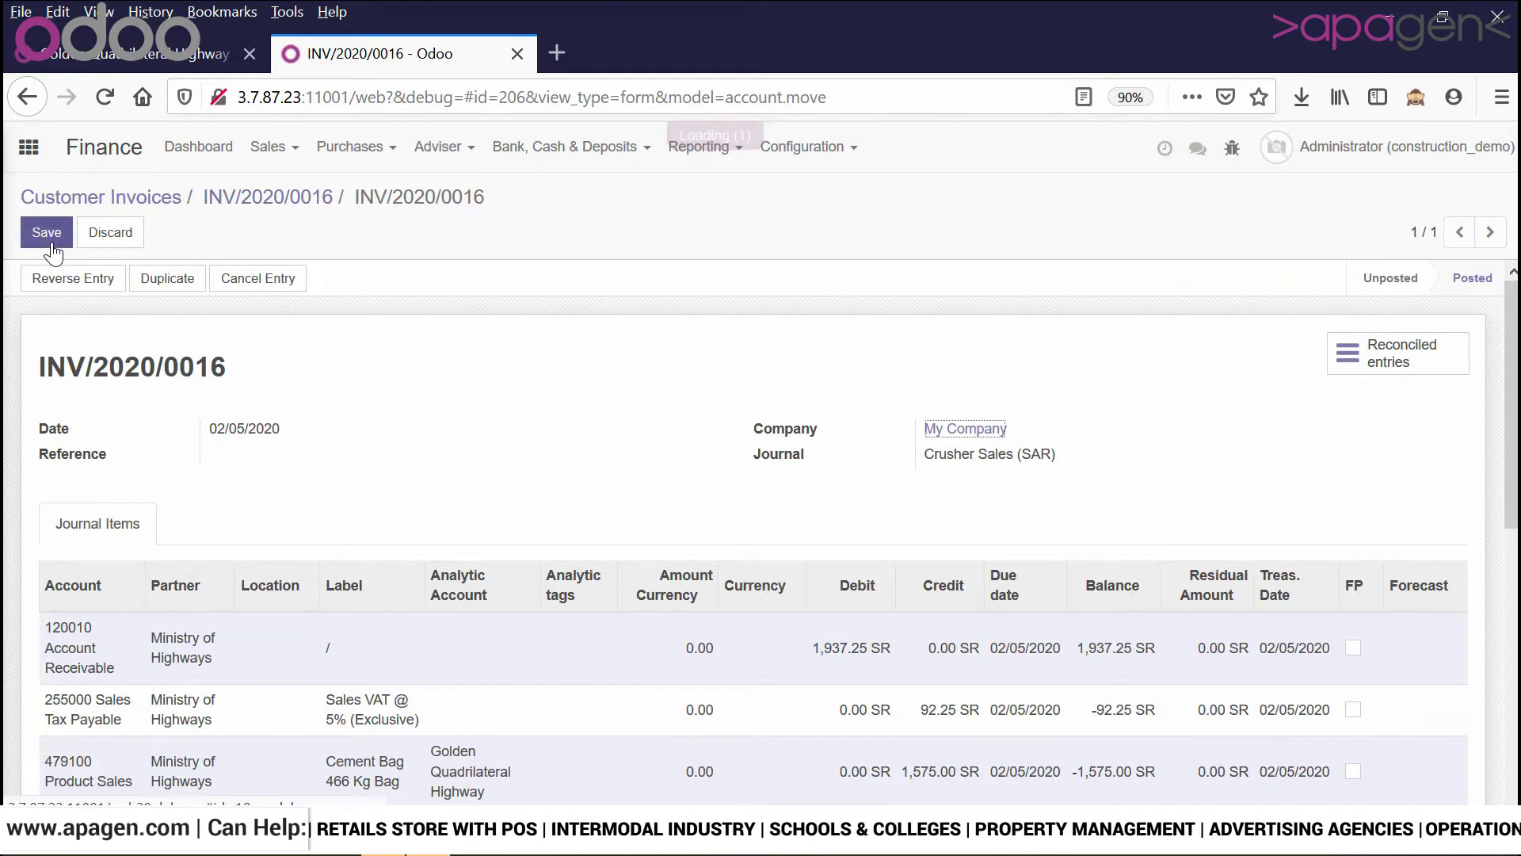
scroll(965, 317, "down", 3)
scroll(777, 551, "down", 2)
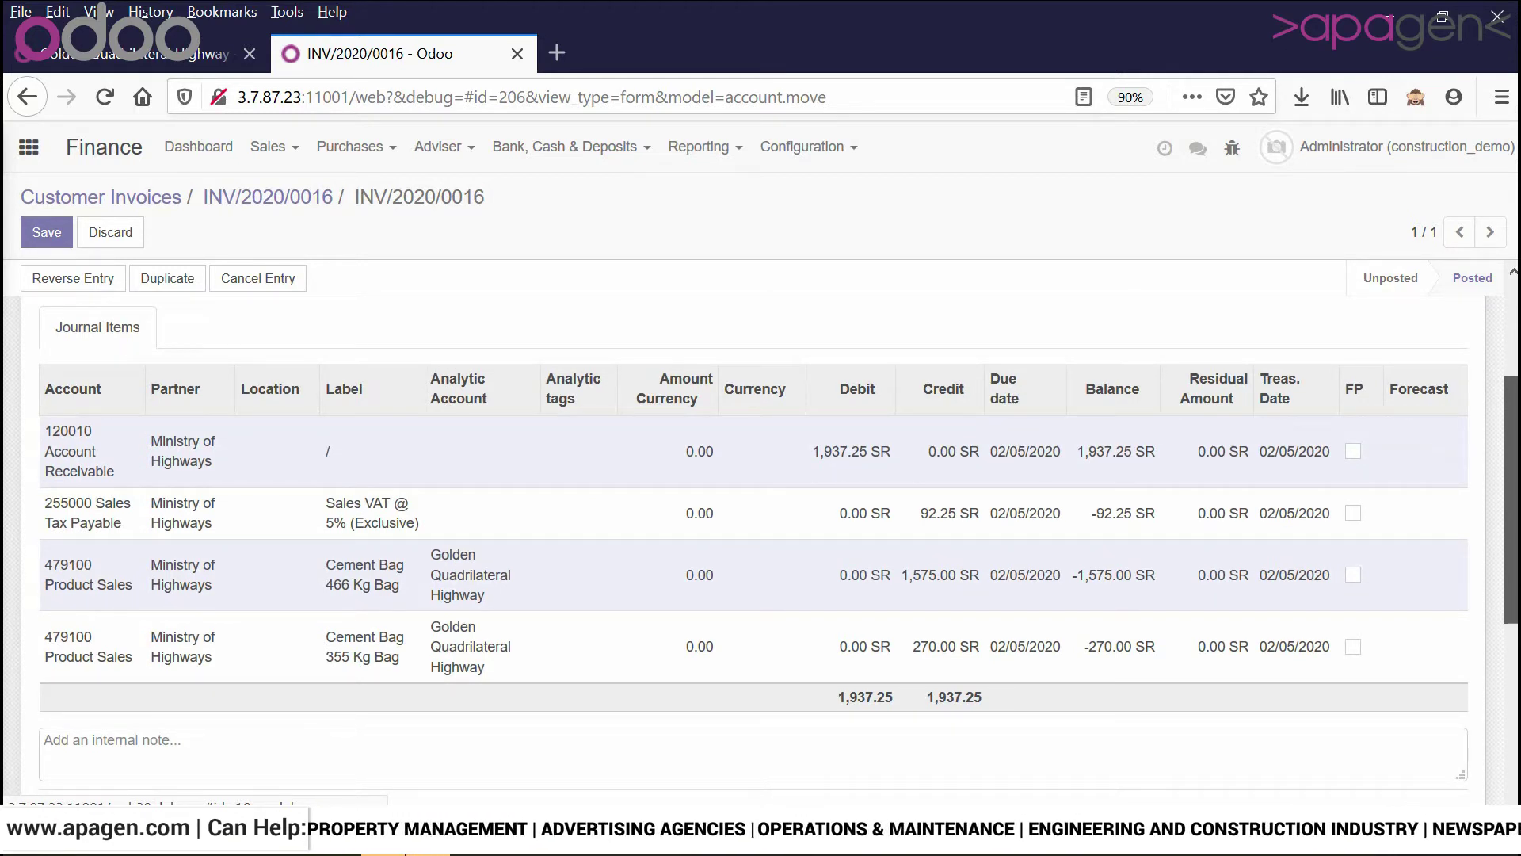
scroll(752, 515, "up", 5)
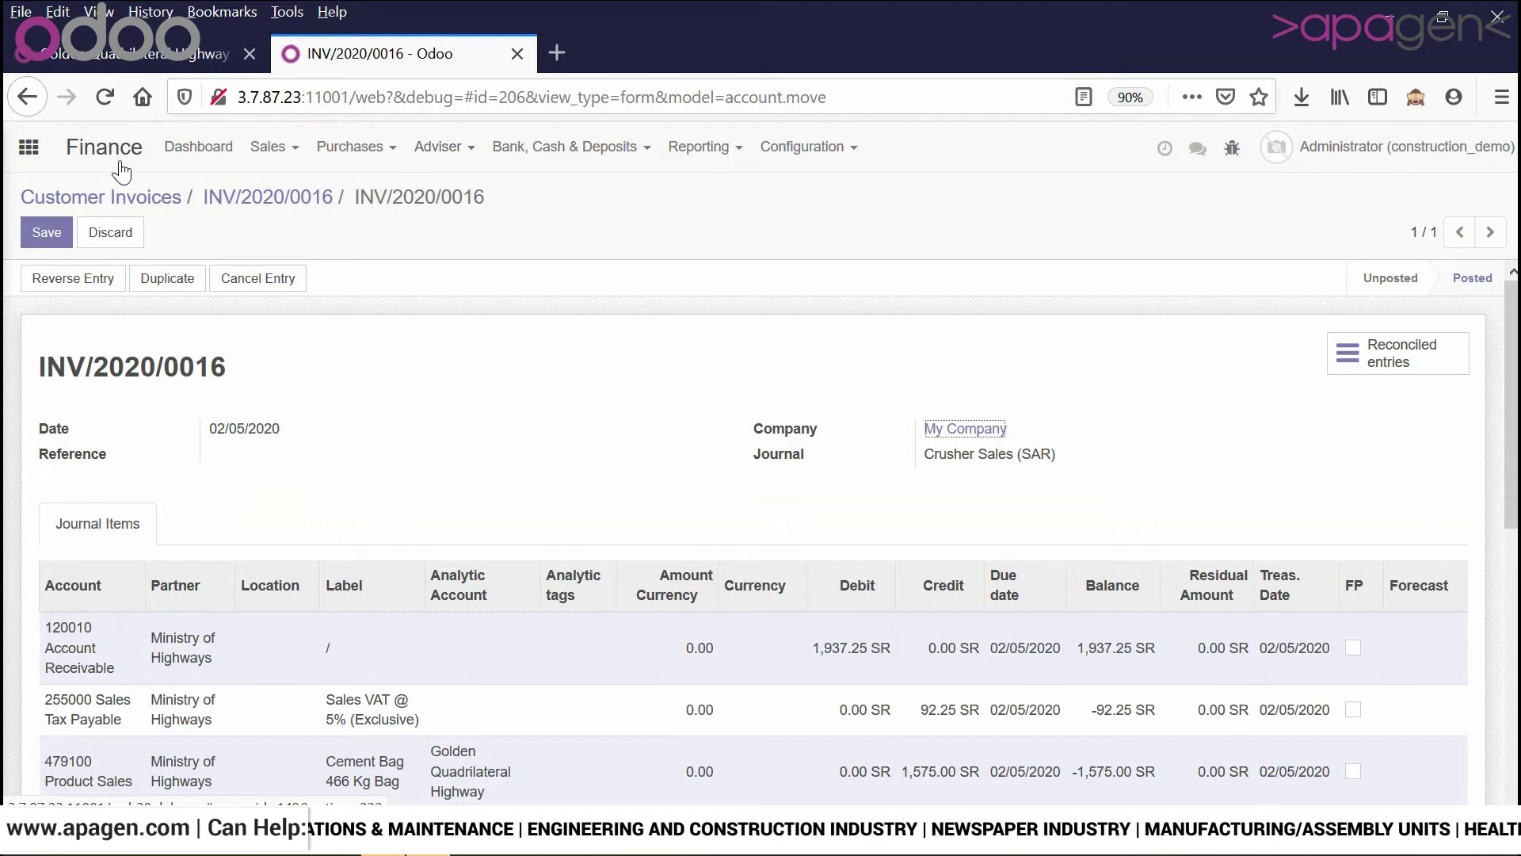
- Switch to the Jobs app and open the Moon Micro System record from the list of subcontractors
left_click(28, 148)
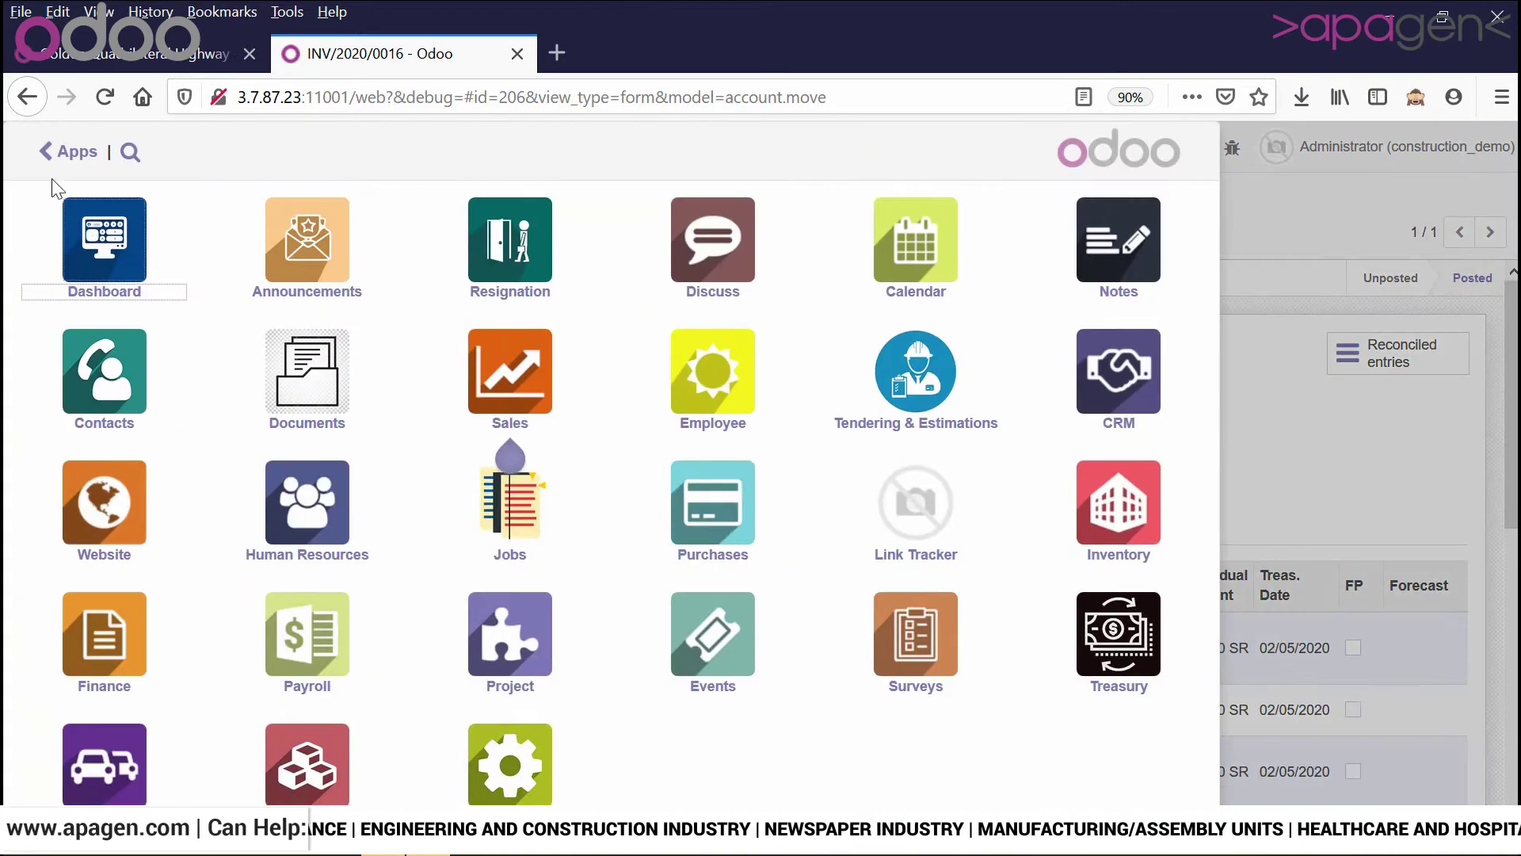
left_click(519, 527)
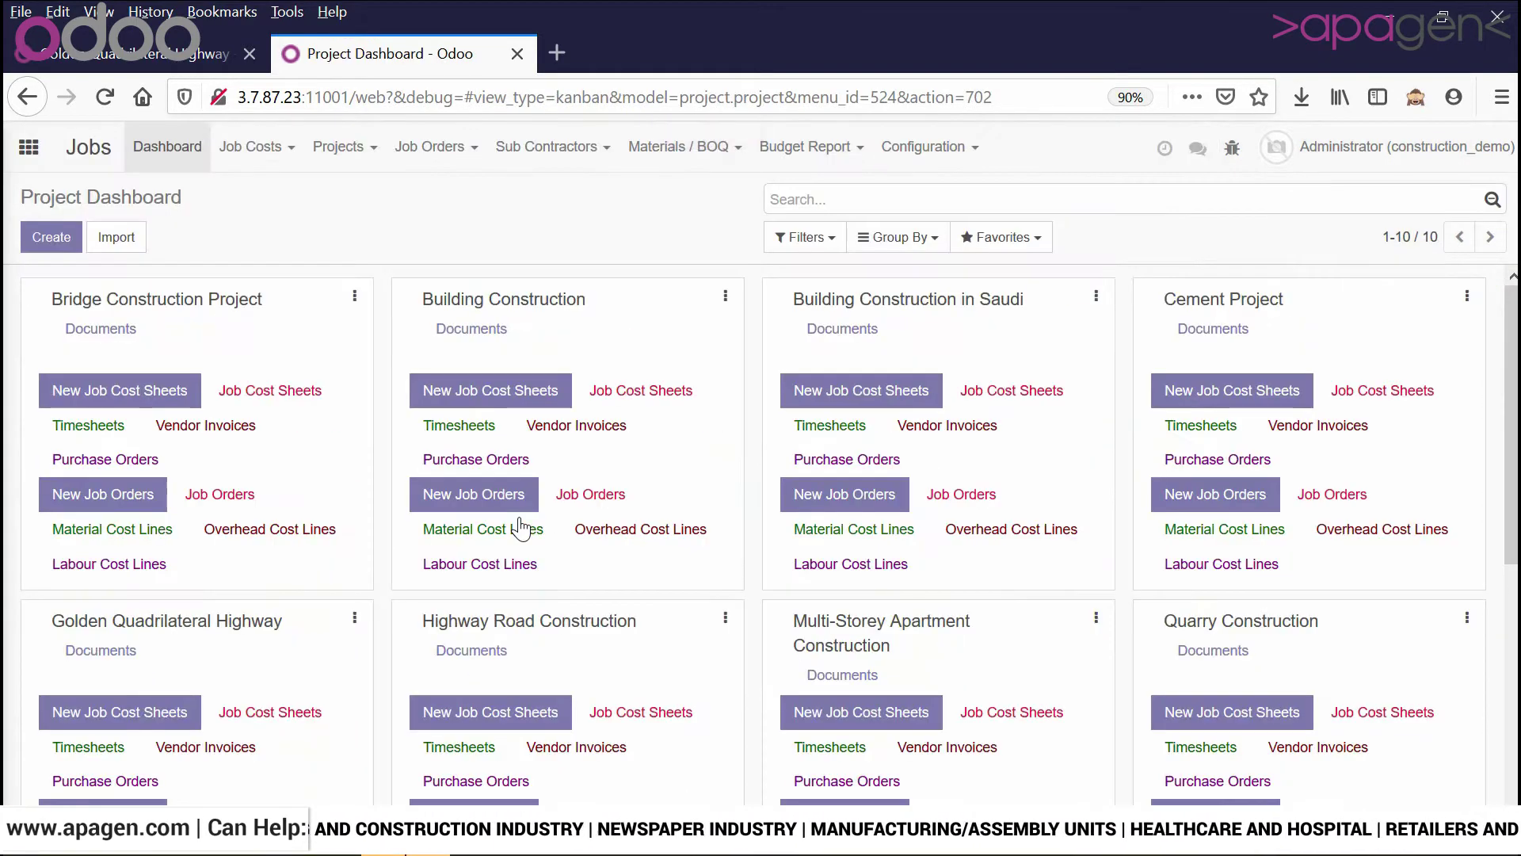
left_click(552, 151)
left_click(575, 204)
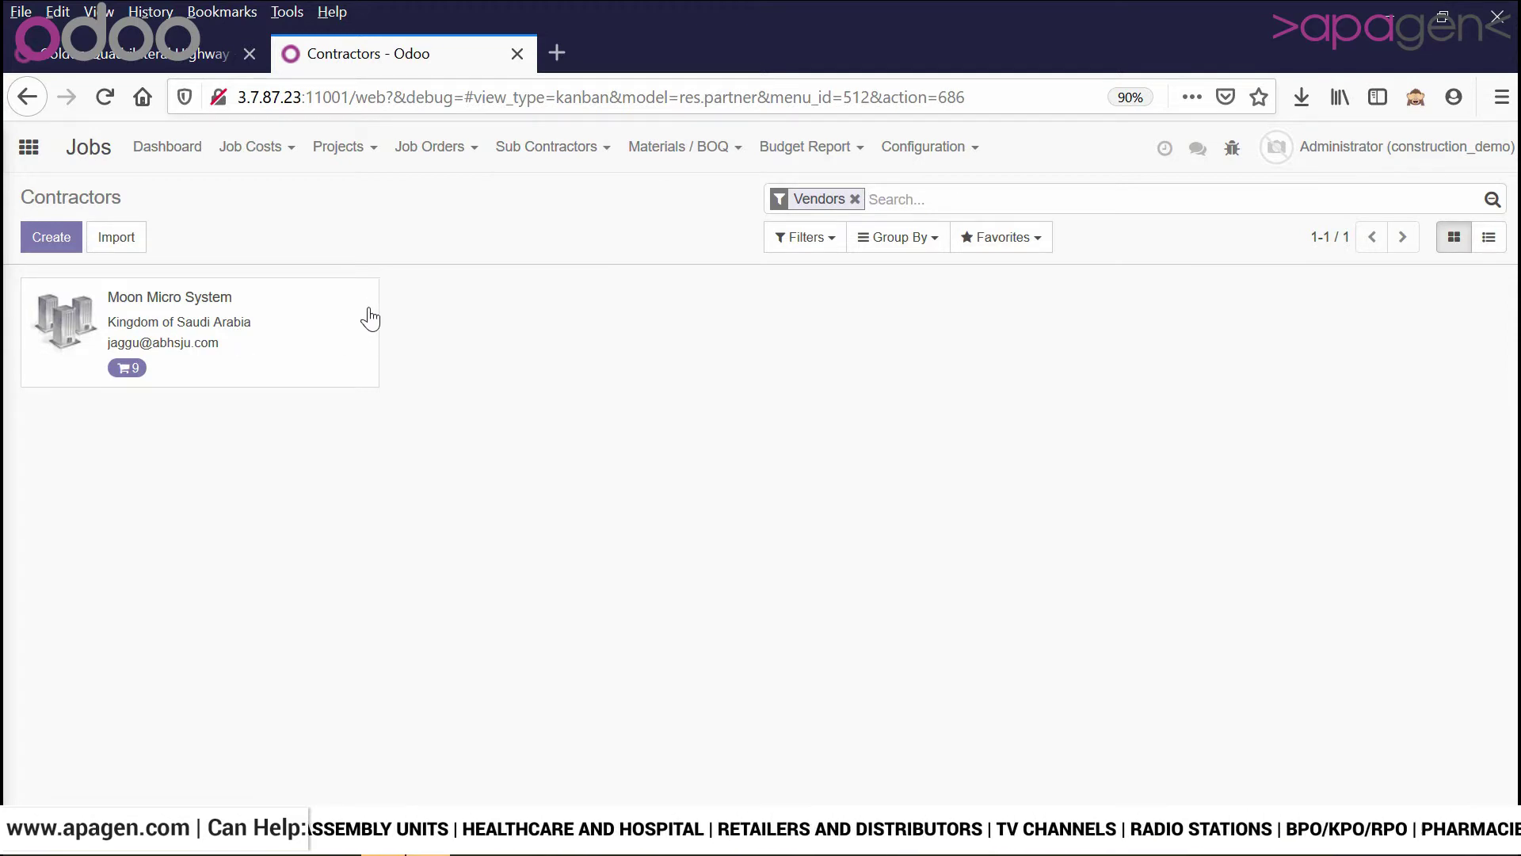
left_click(533, 155)
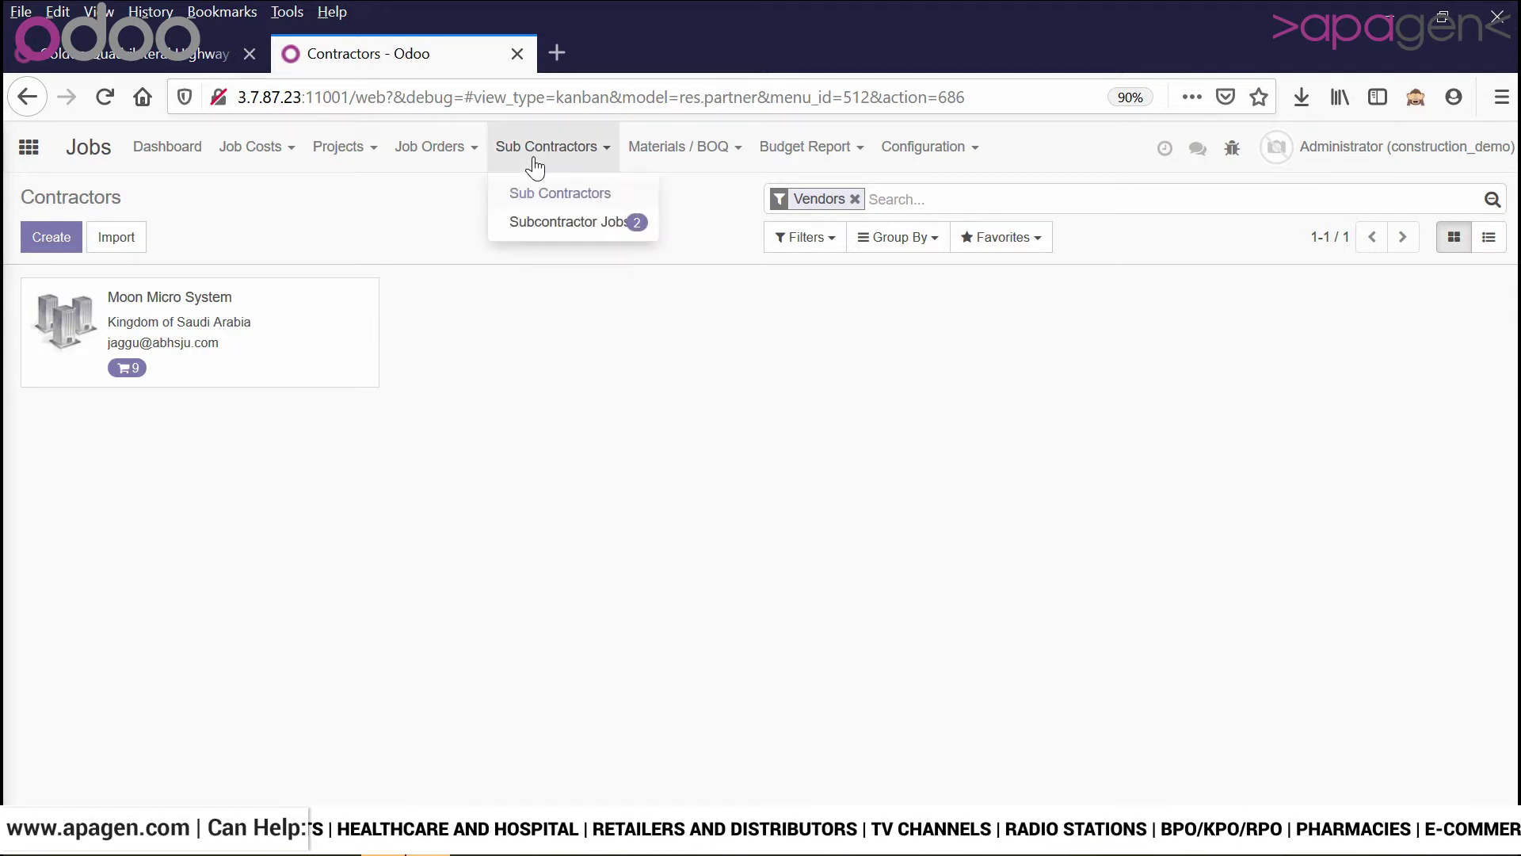
left_click(283, 366)
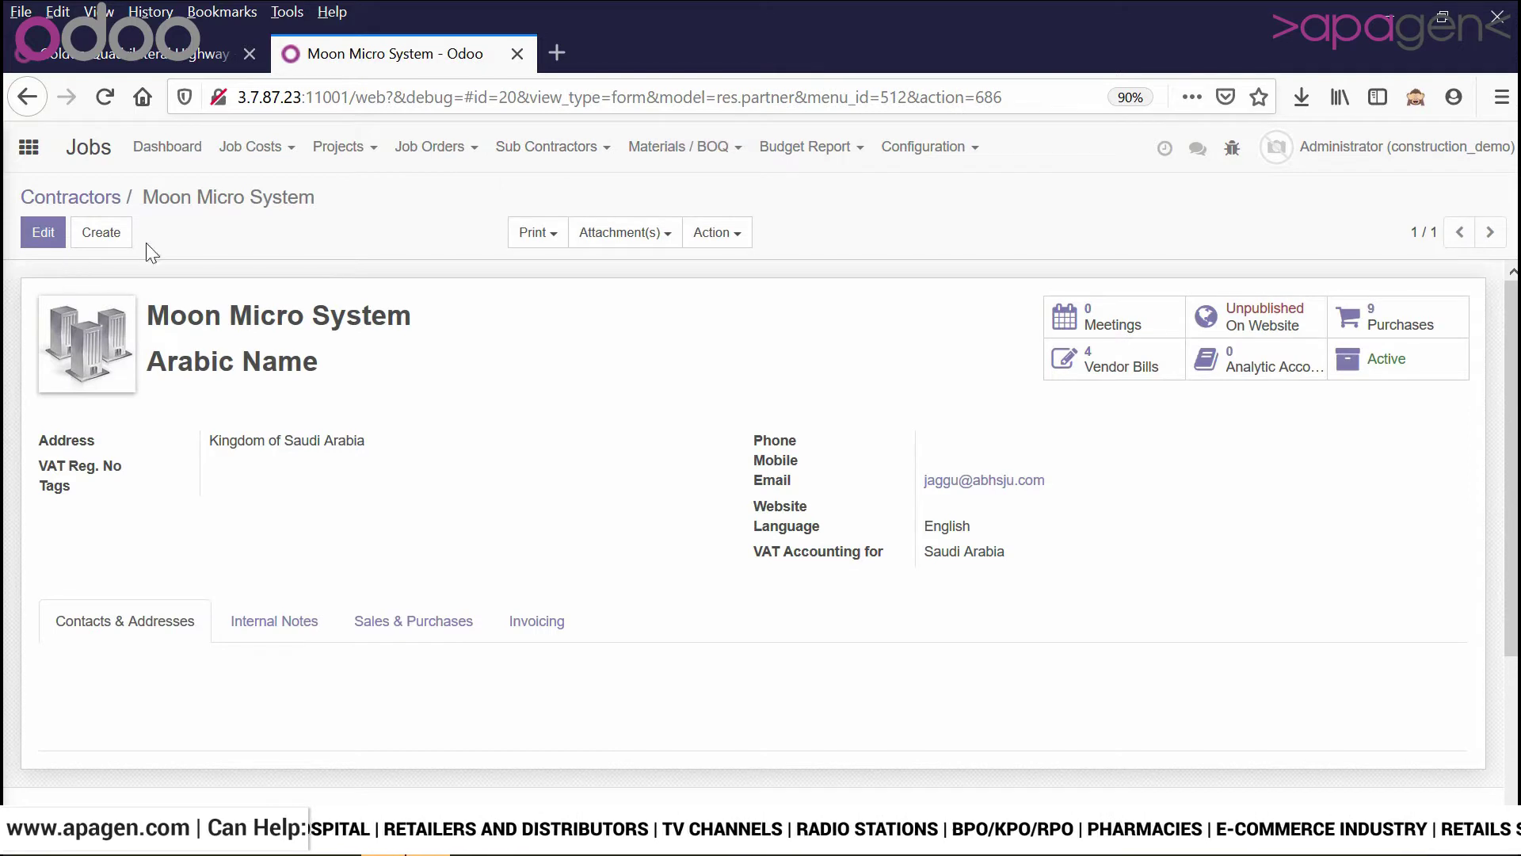
- Open the subcontractor job task1 in edit mode and review its subcontractor details
left_click(605, 150)
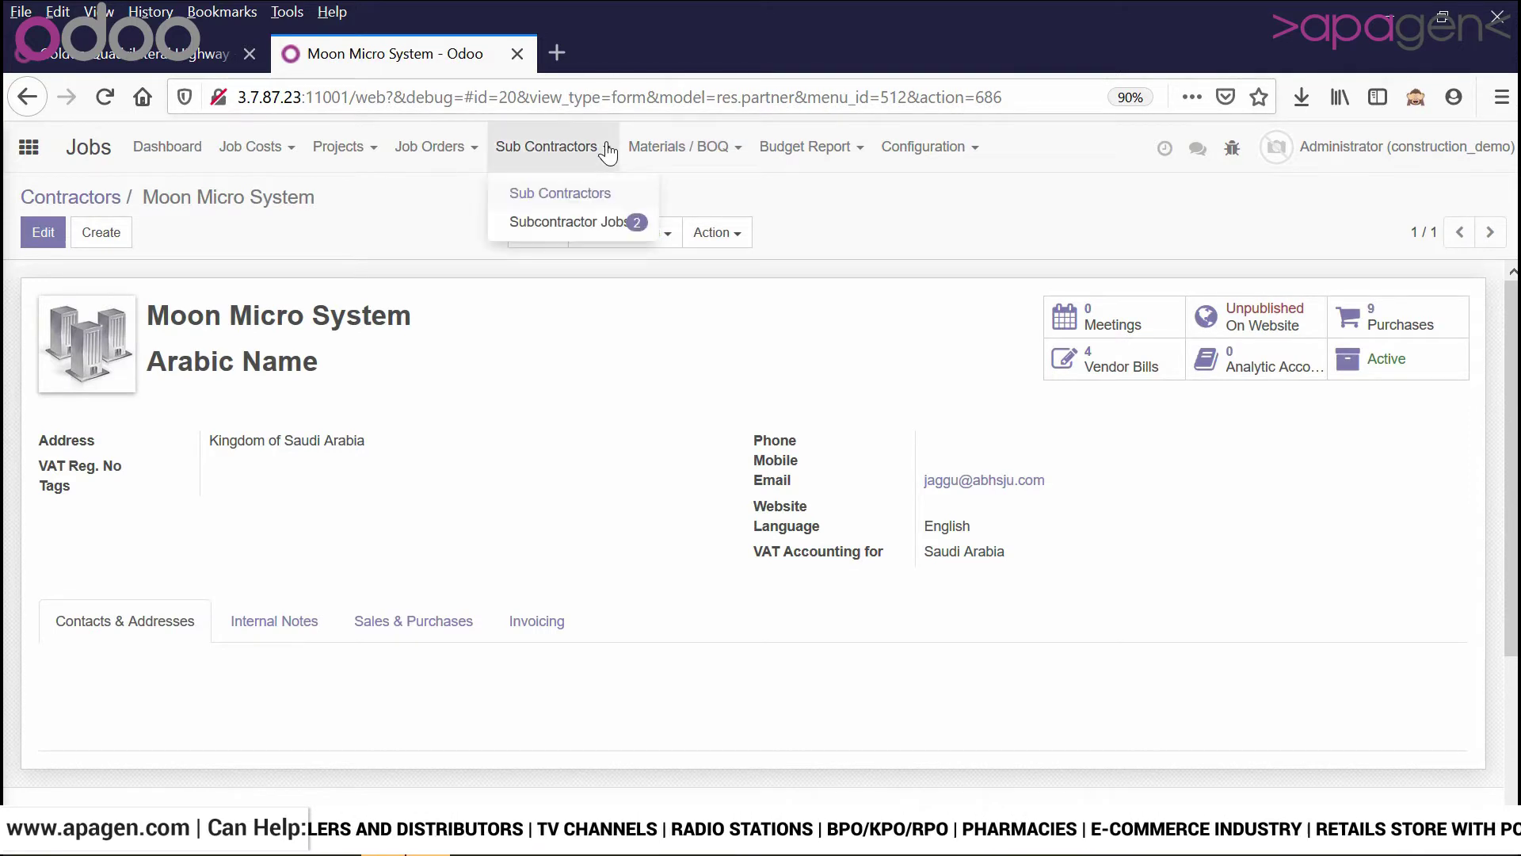
left_click(583, 228)
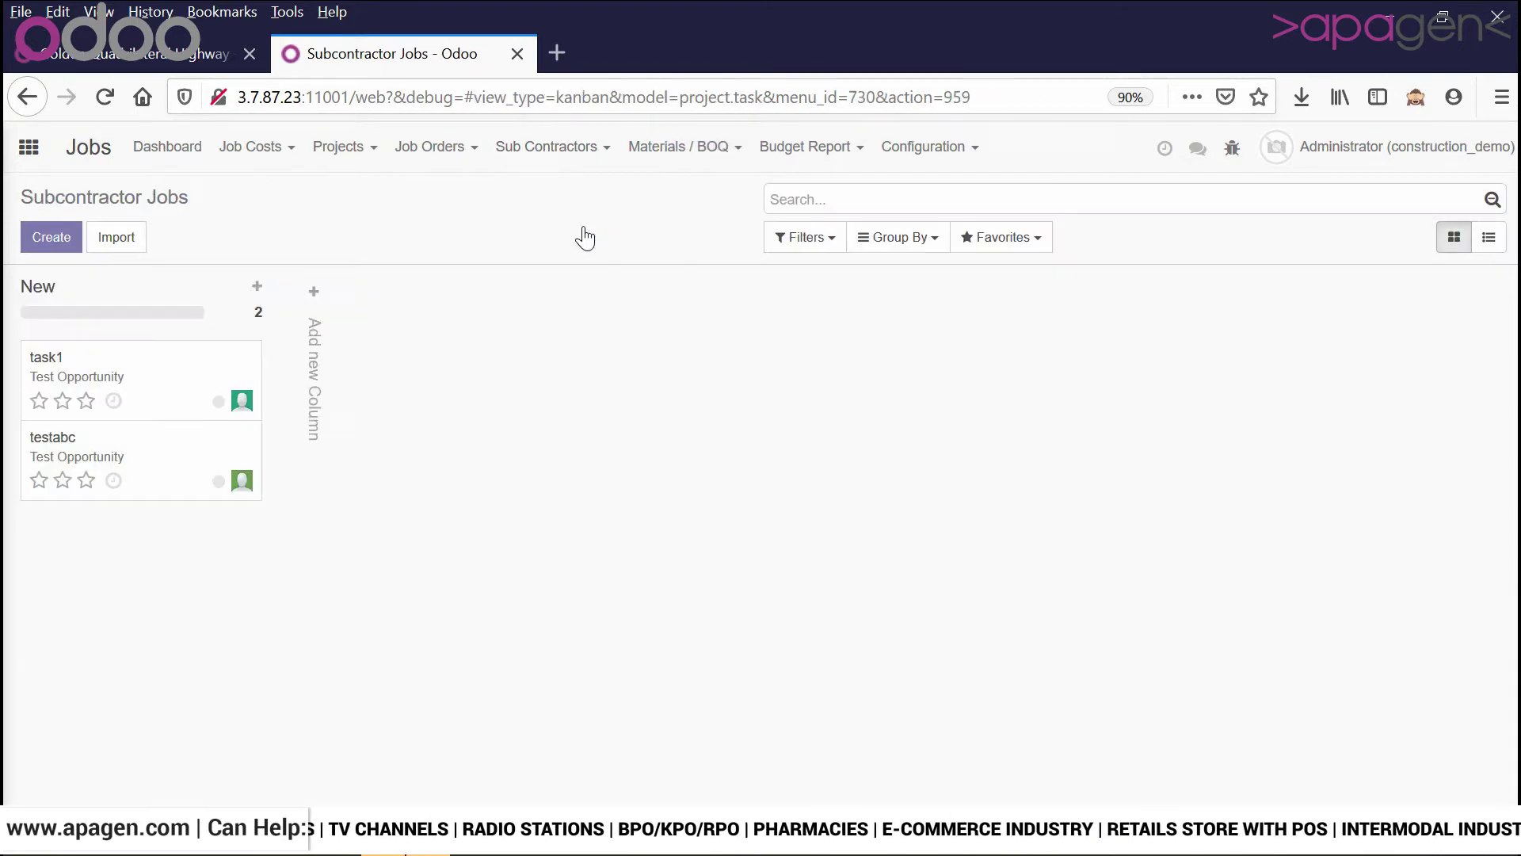
left_click(151, 402)
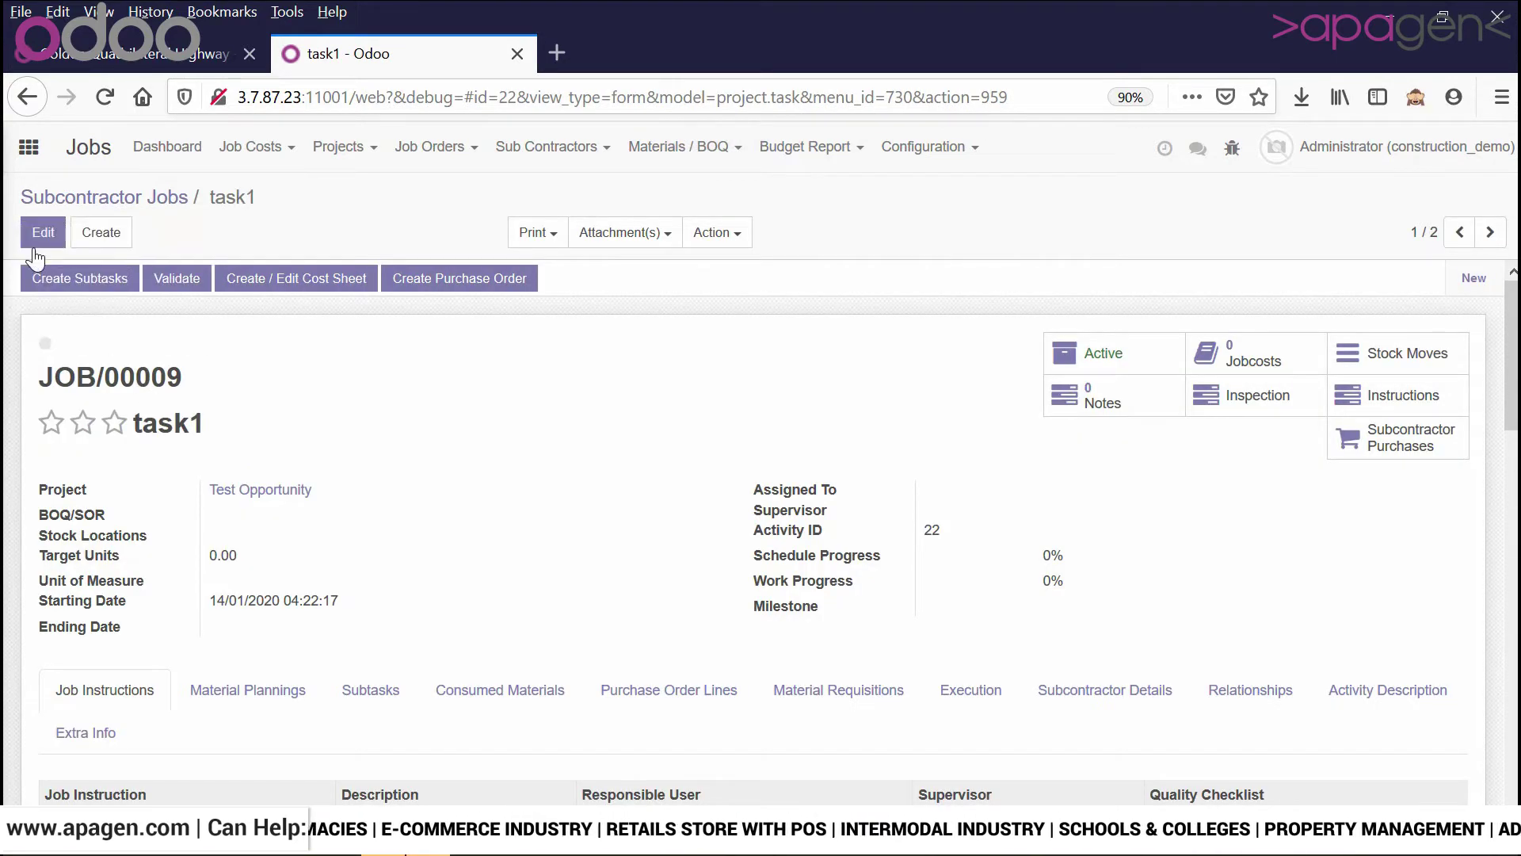
left_click(36, 242)
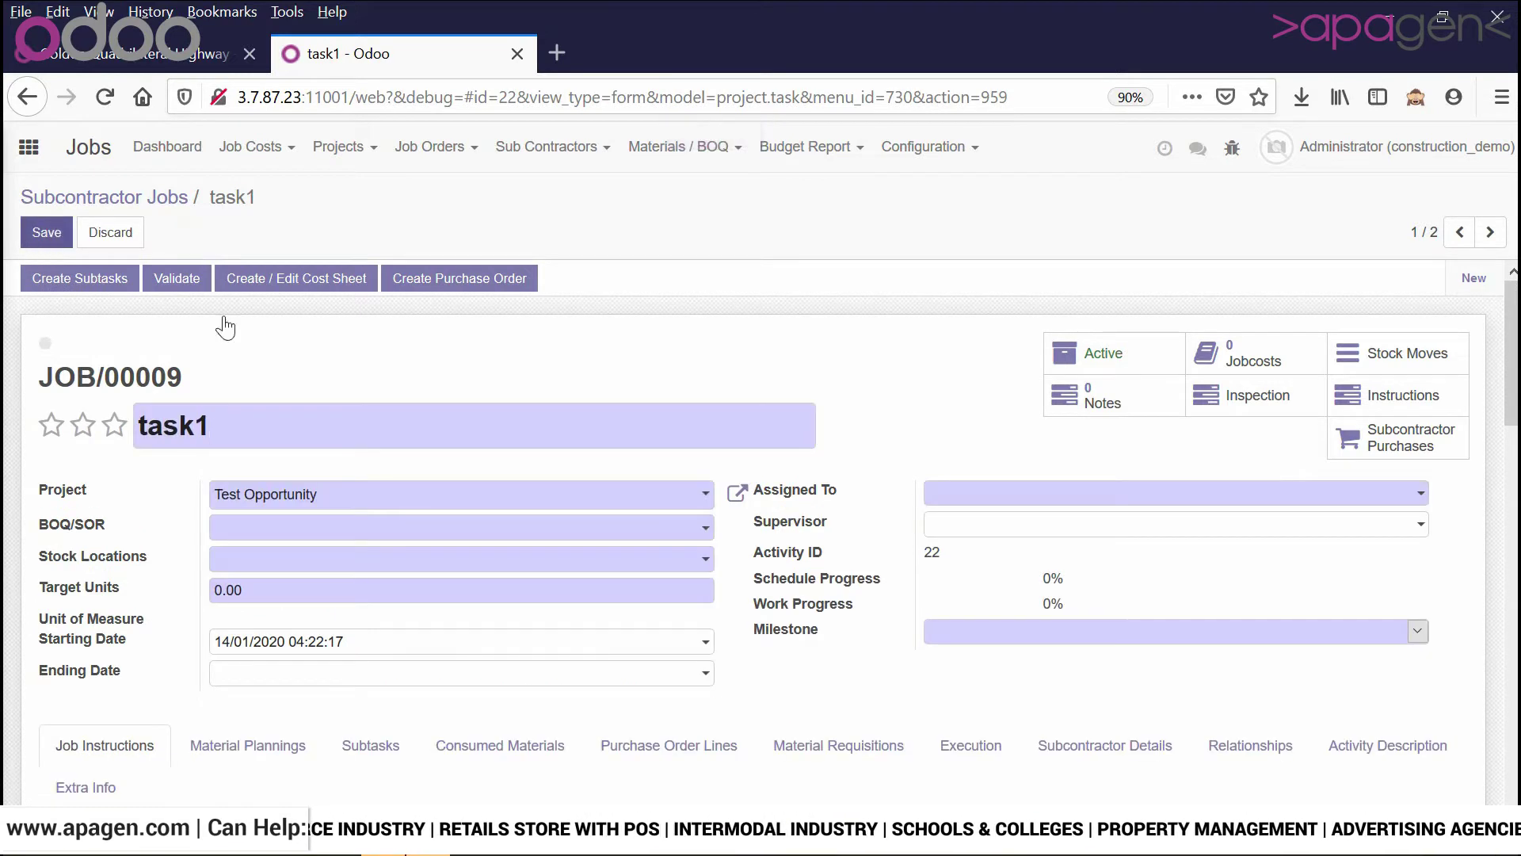
left_click(1129, 743)
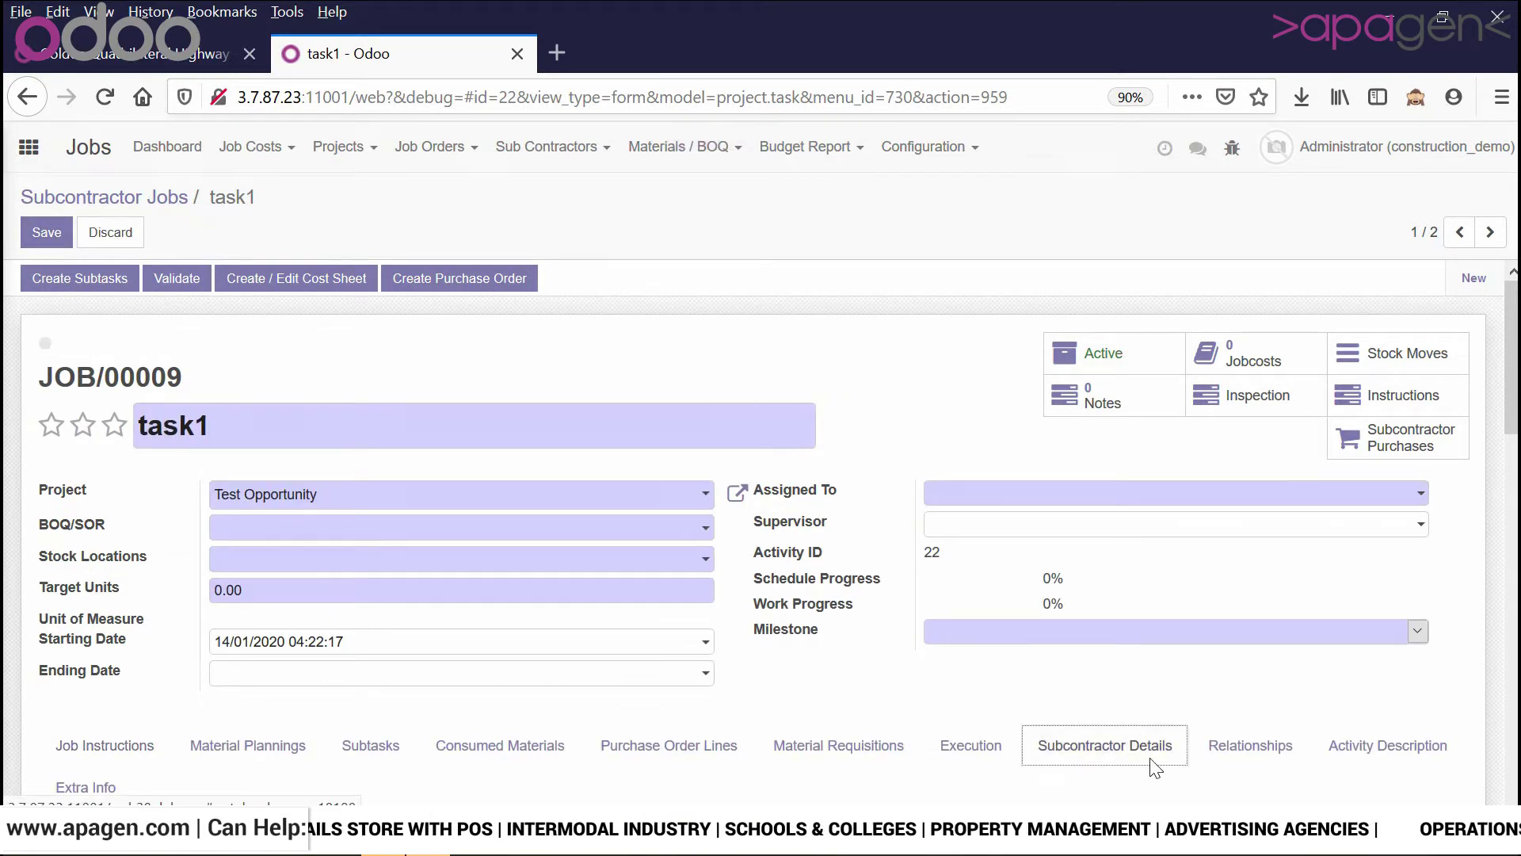
left_click_drag(1511, 423, 1511, 497)
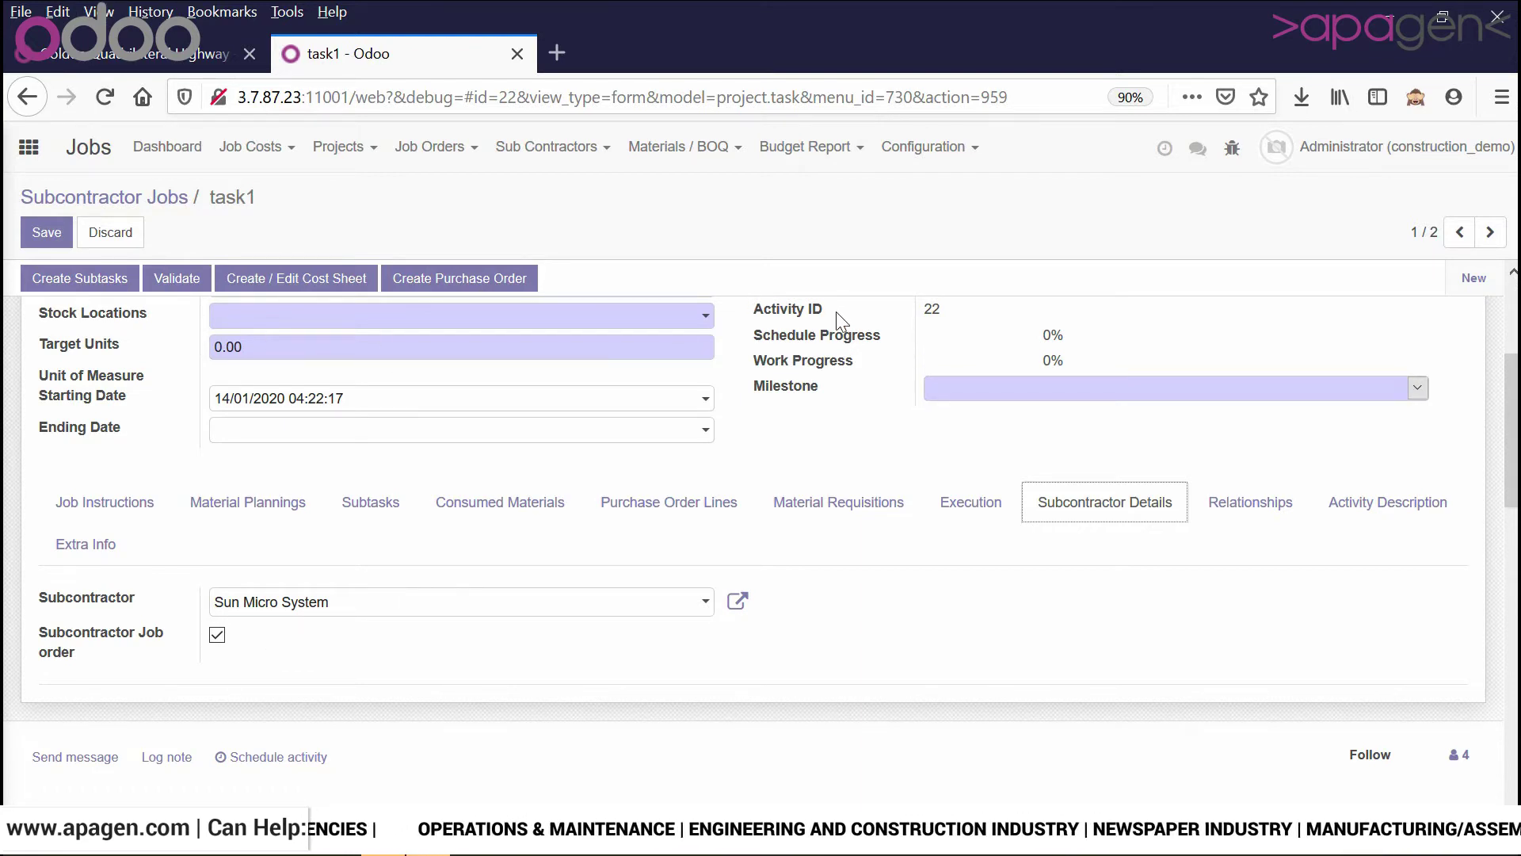
left_click(452, 148)
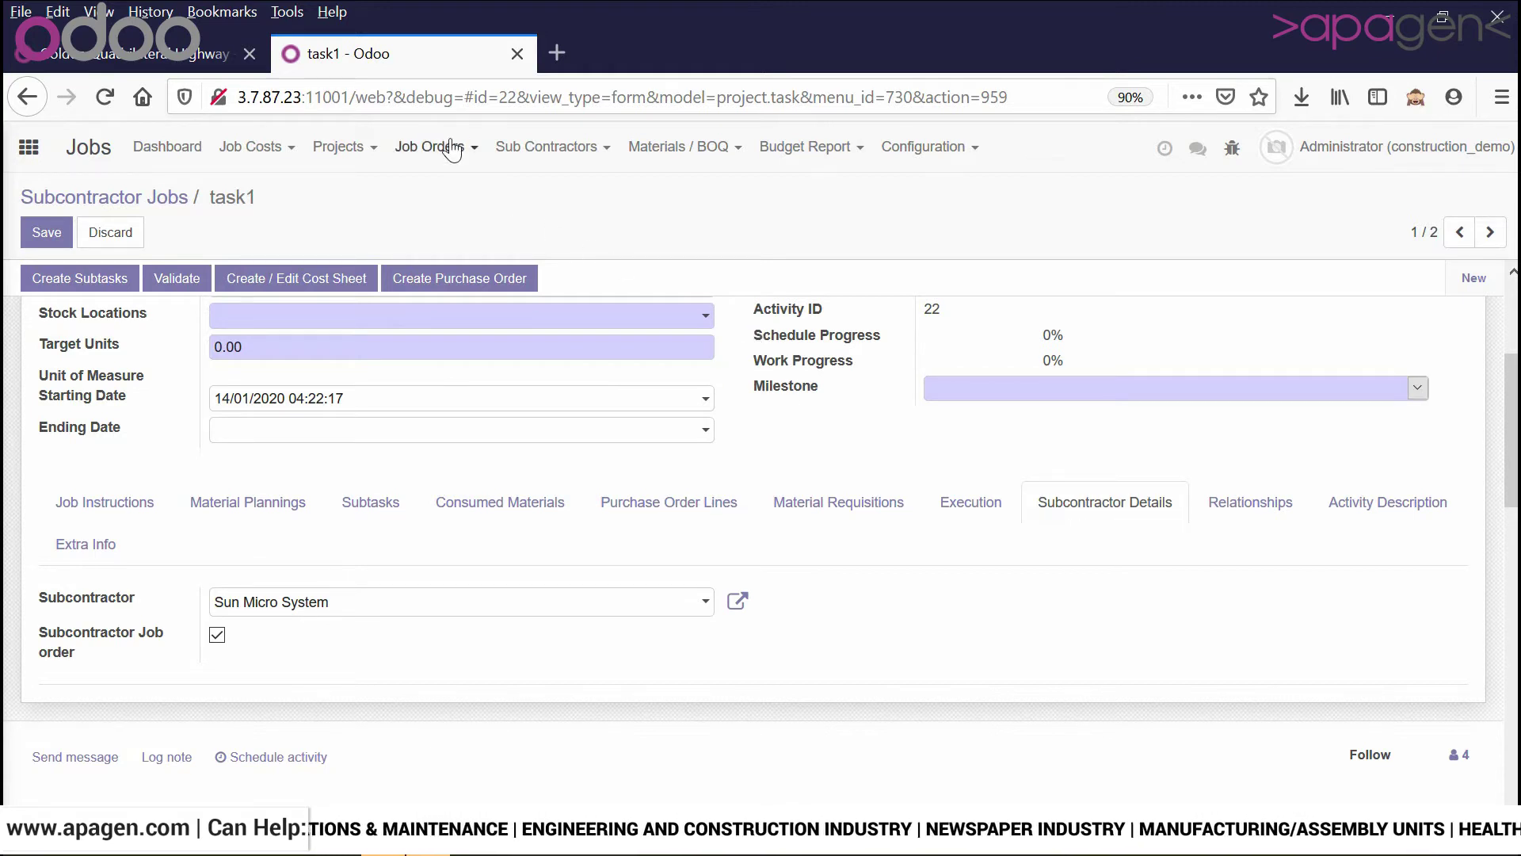
triple_click(452, 149)
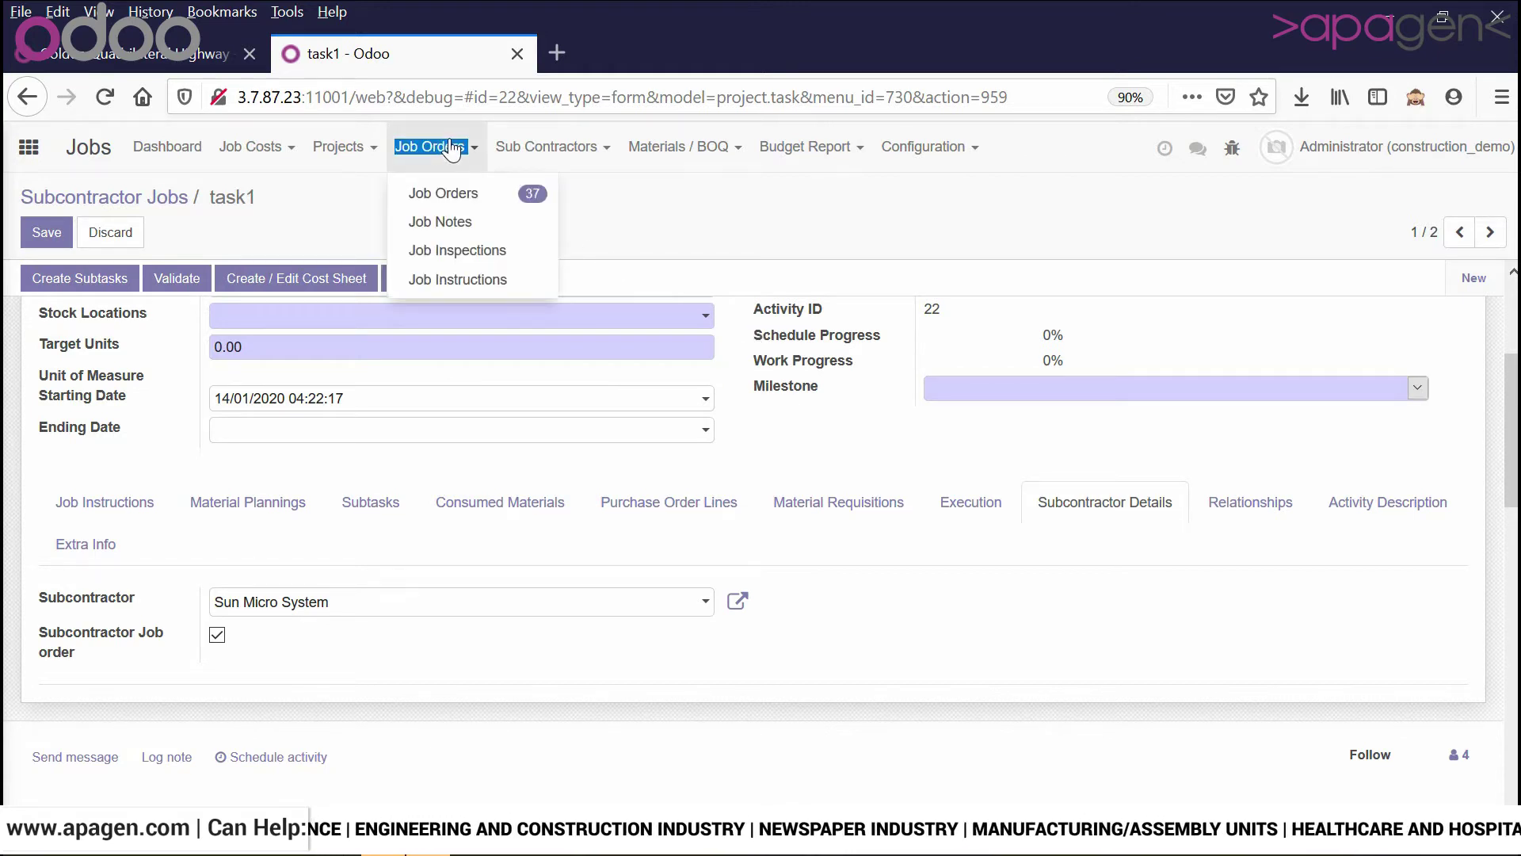
left_click(269, 163)
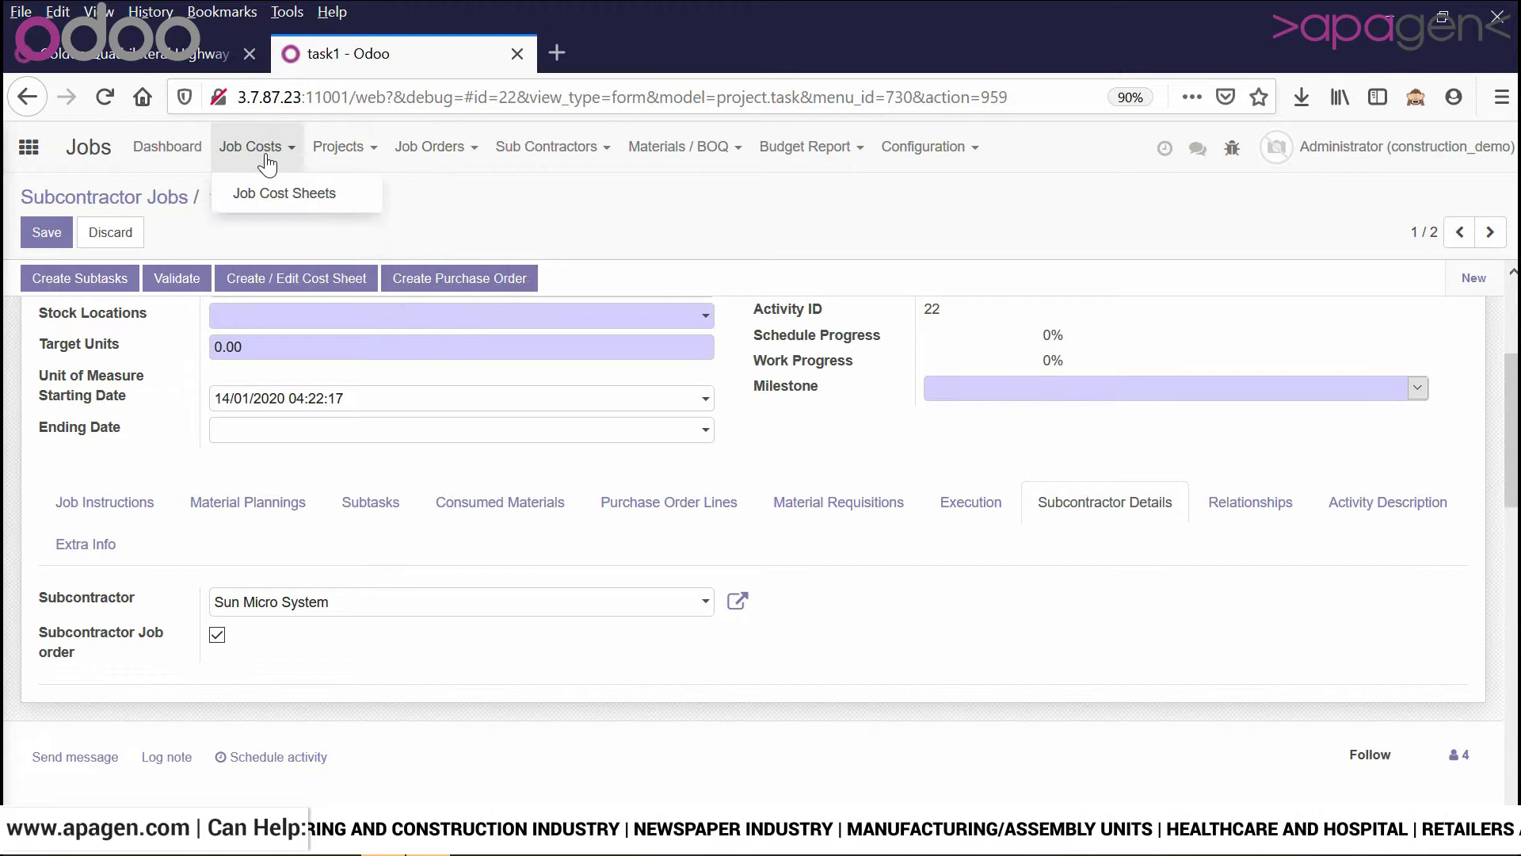
left_click(561, 184)
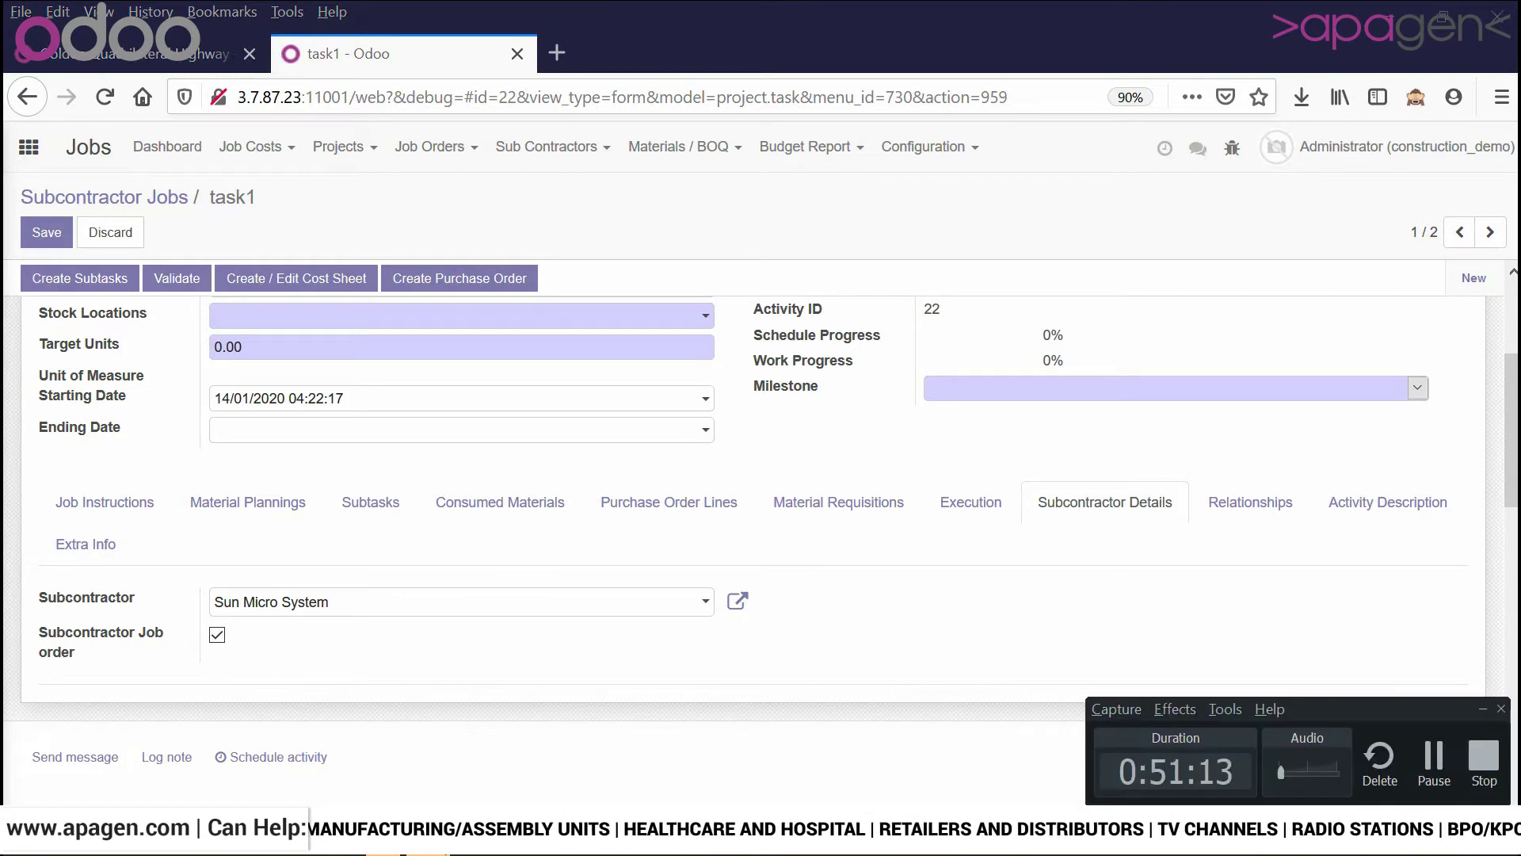
- Switch to the Purchases app and start a new purchase indent
left_click(37, 157)
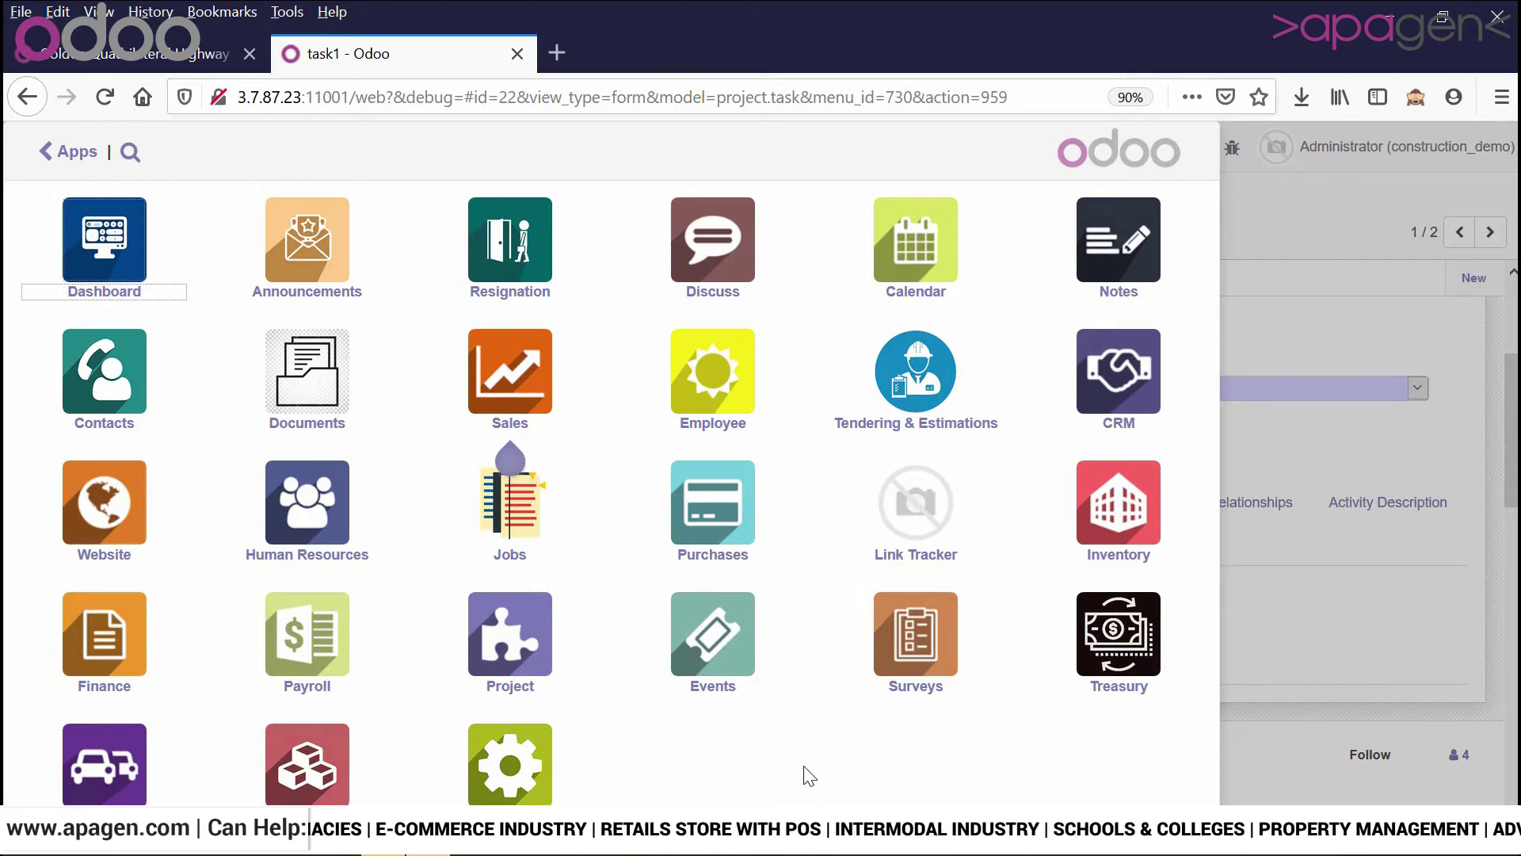
left_click(707, 517)
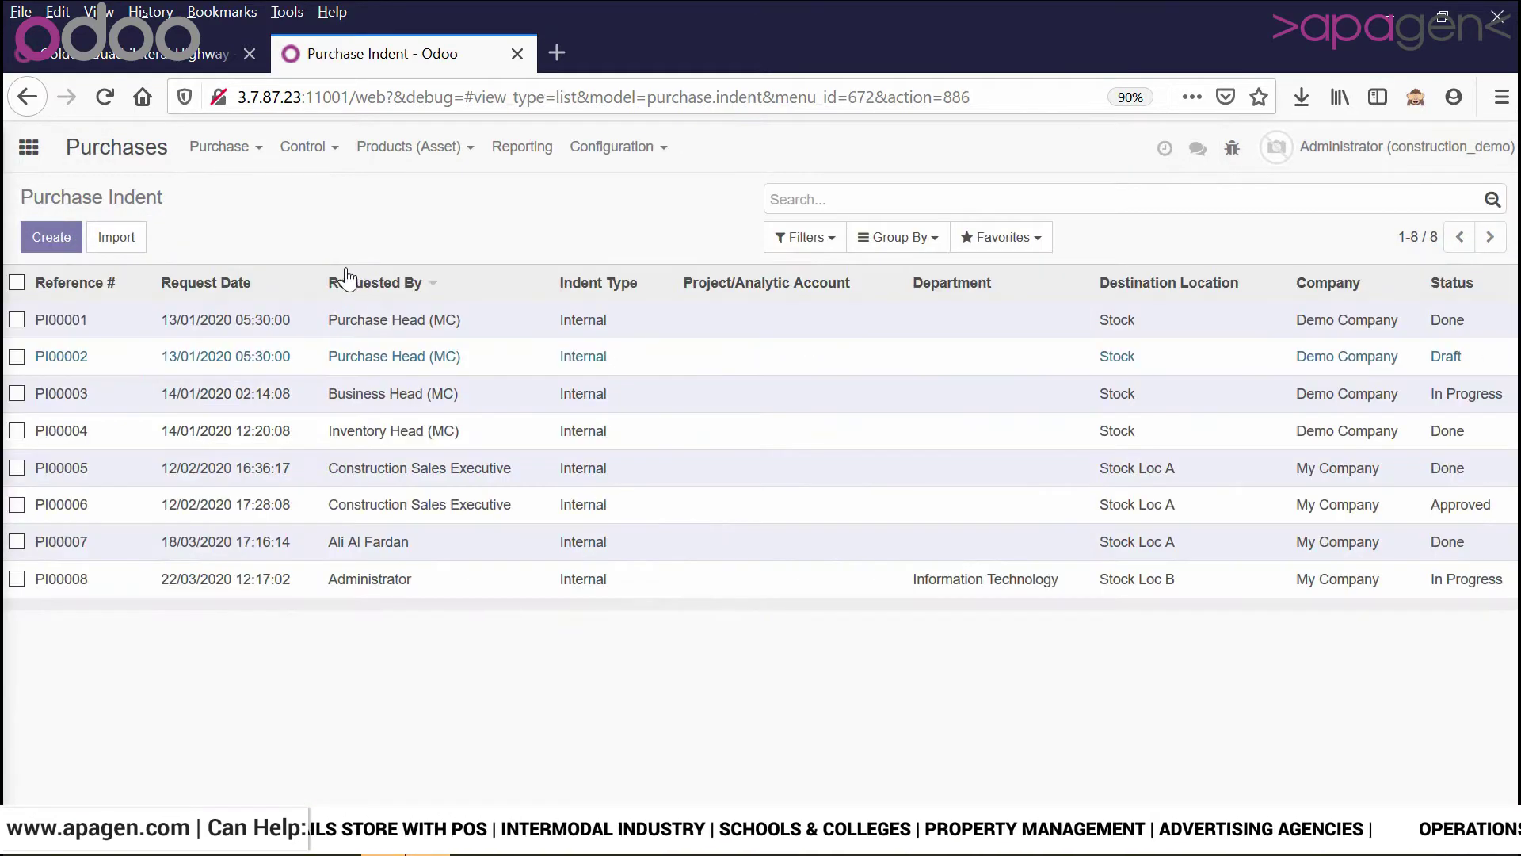
left_click(236, 158)
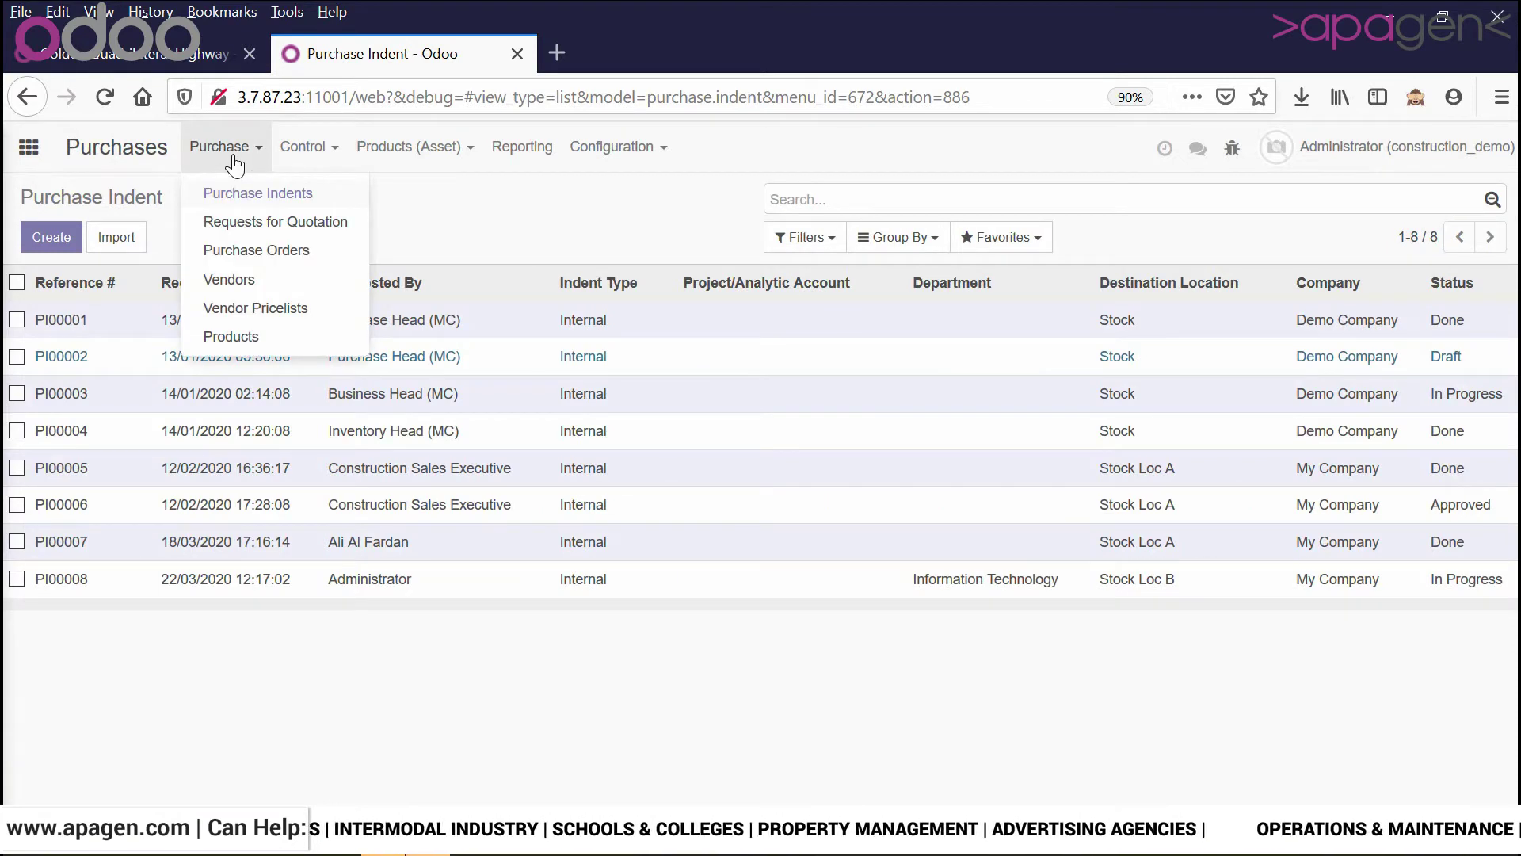
left_click(550, 202)
left_click(43, 242)
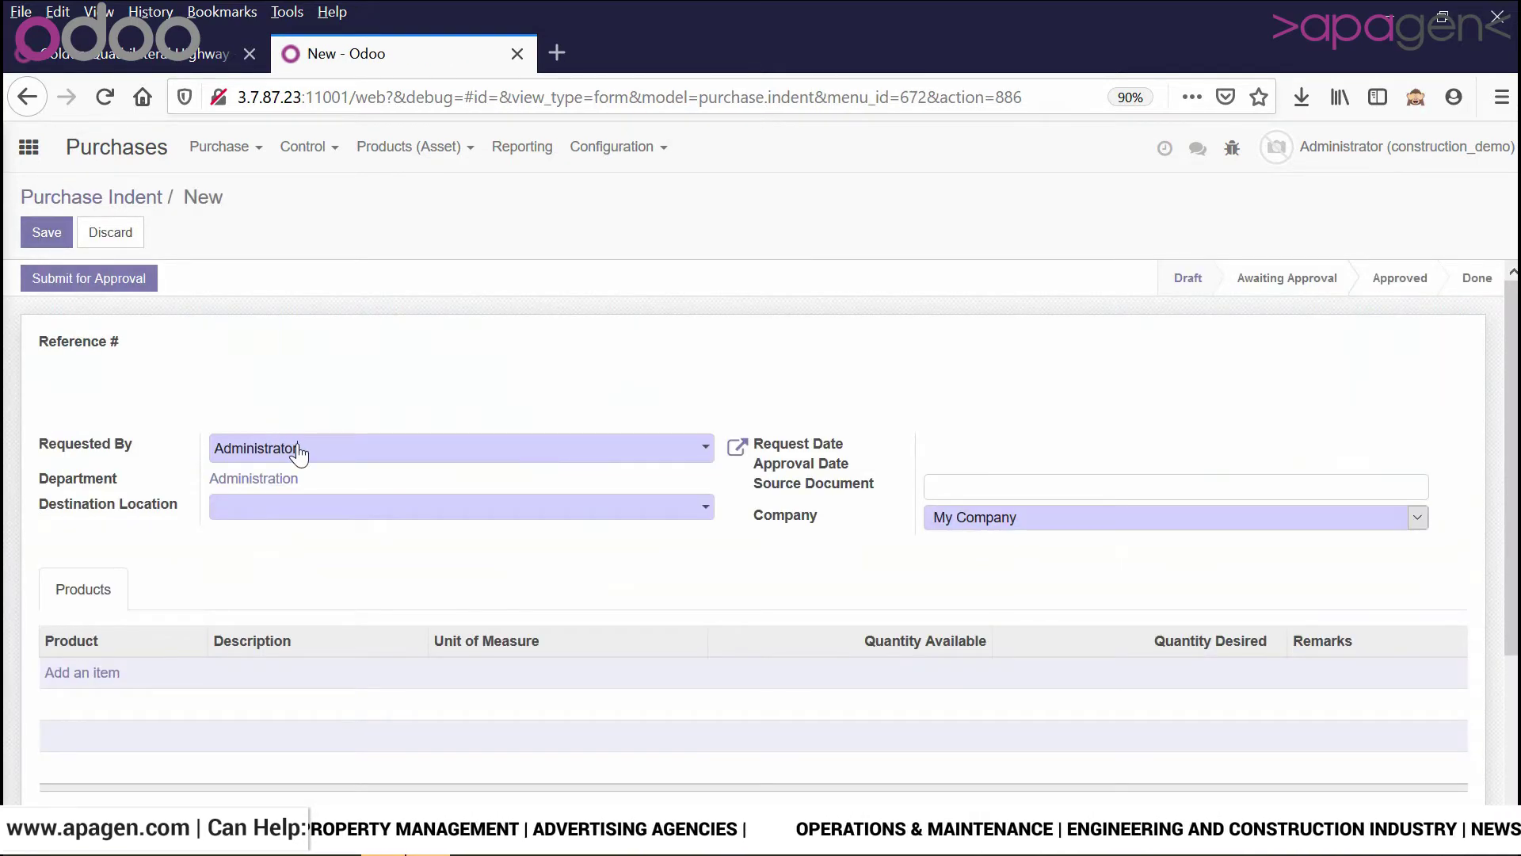
- Set the indent's requester to Project Executive and its destination location to Stock Loc A
left_click(297, 451)
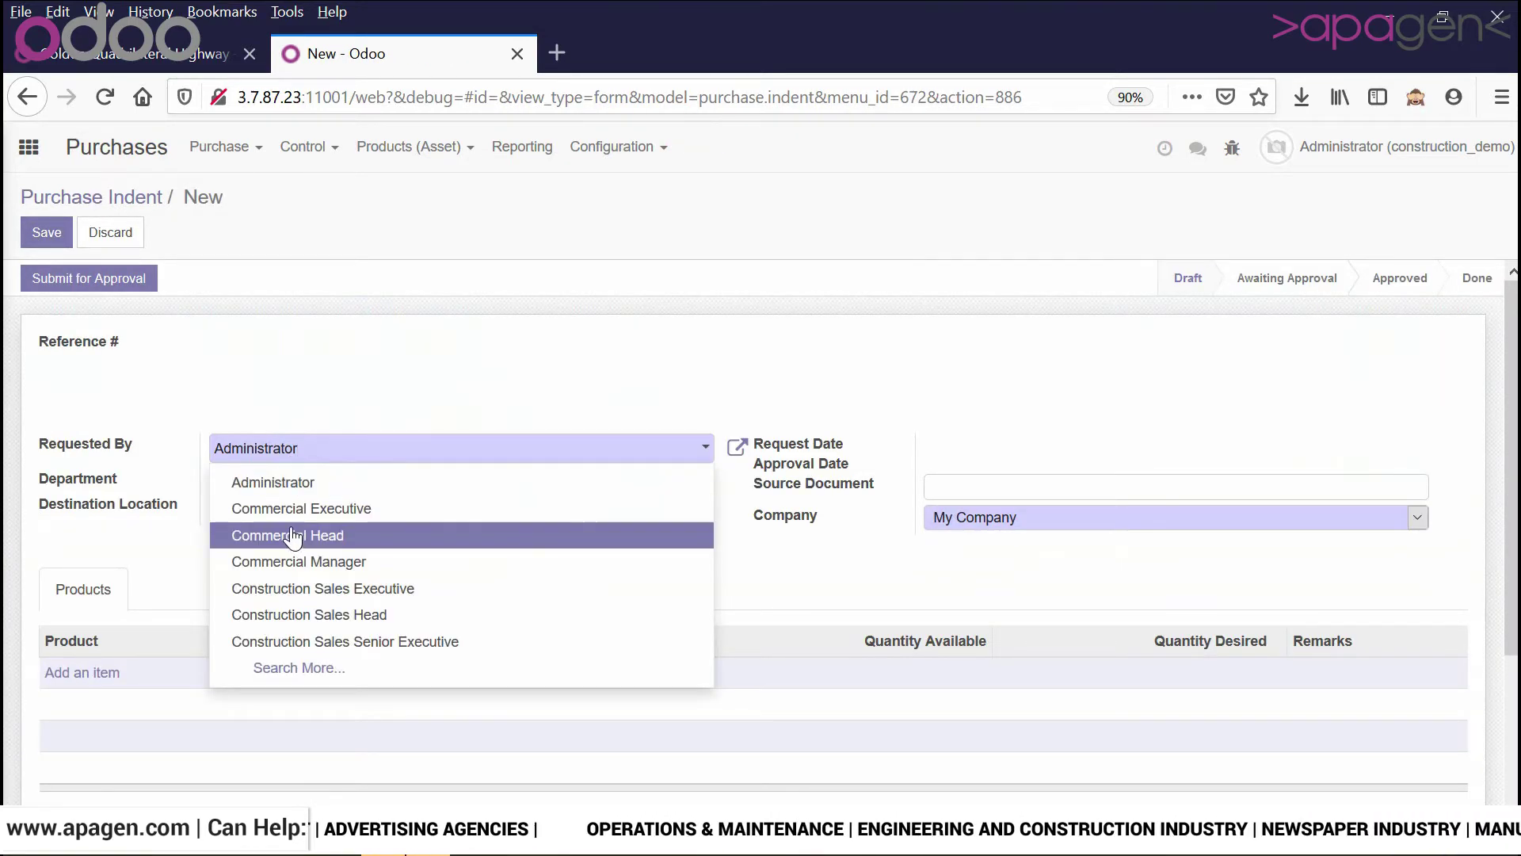
left_click(338, 678)
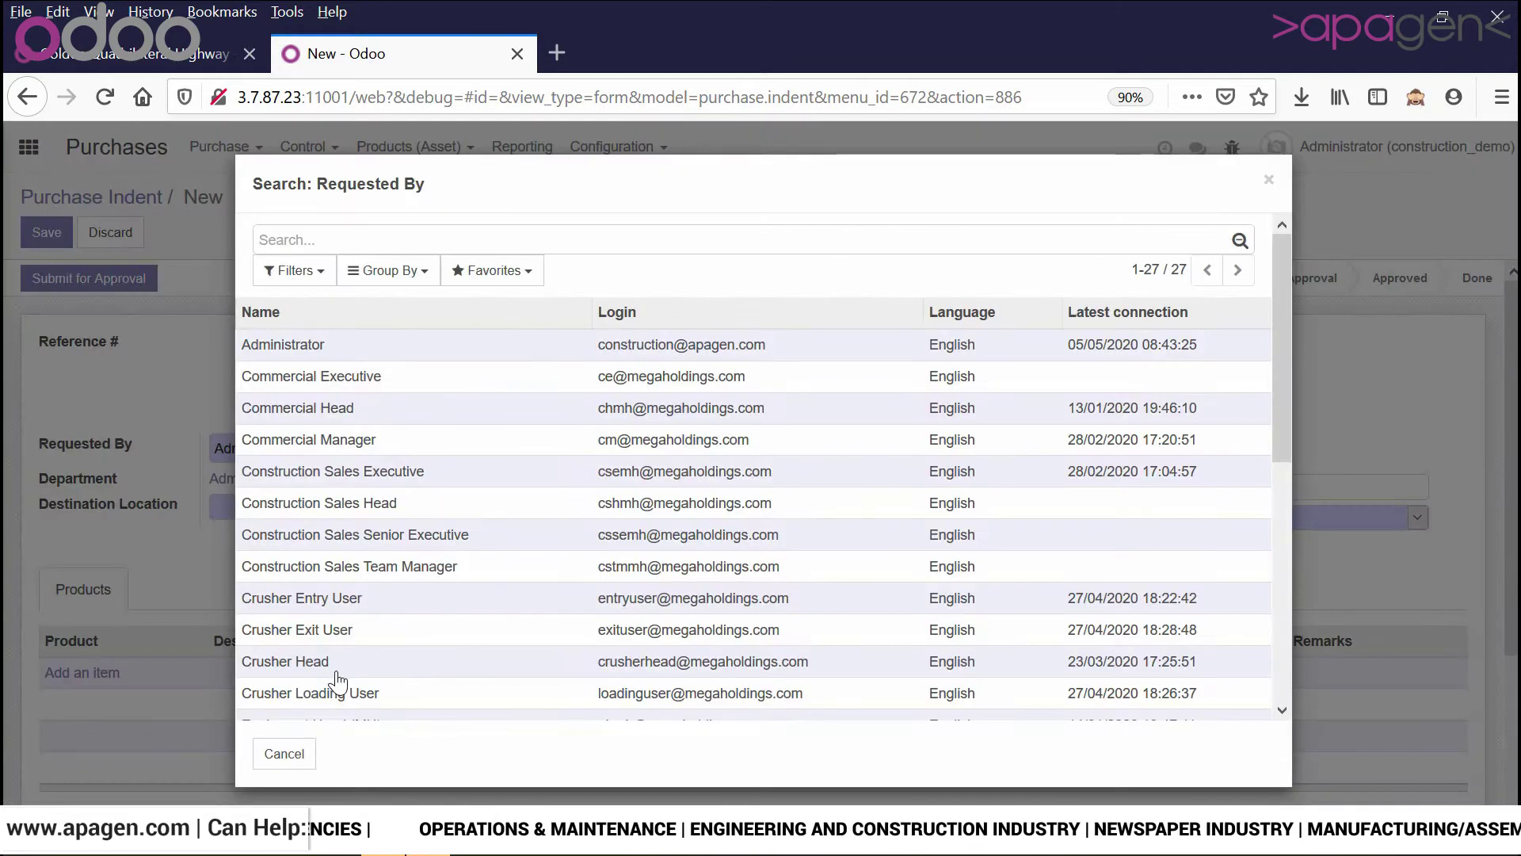
left_click_drag(1285, 382, 1286, 673)
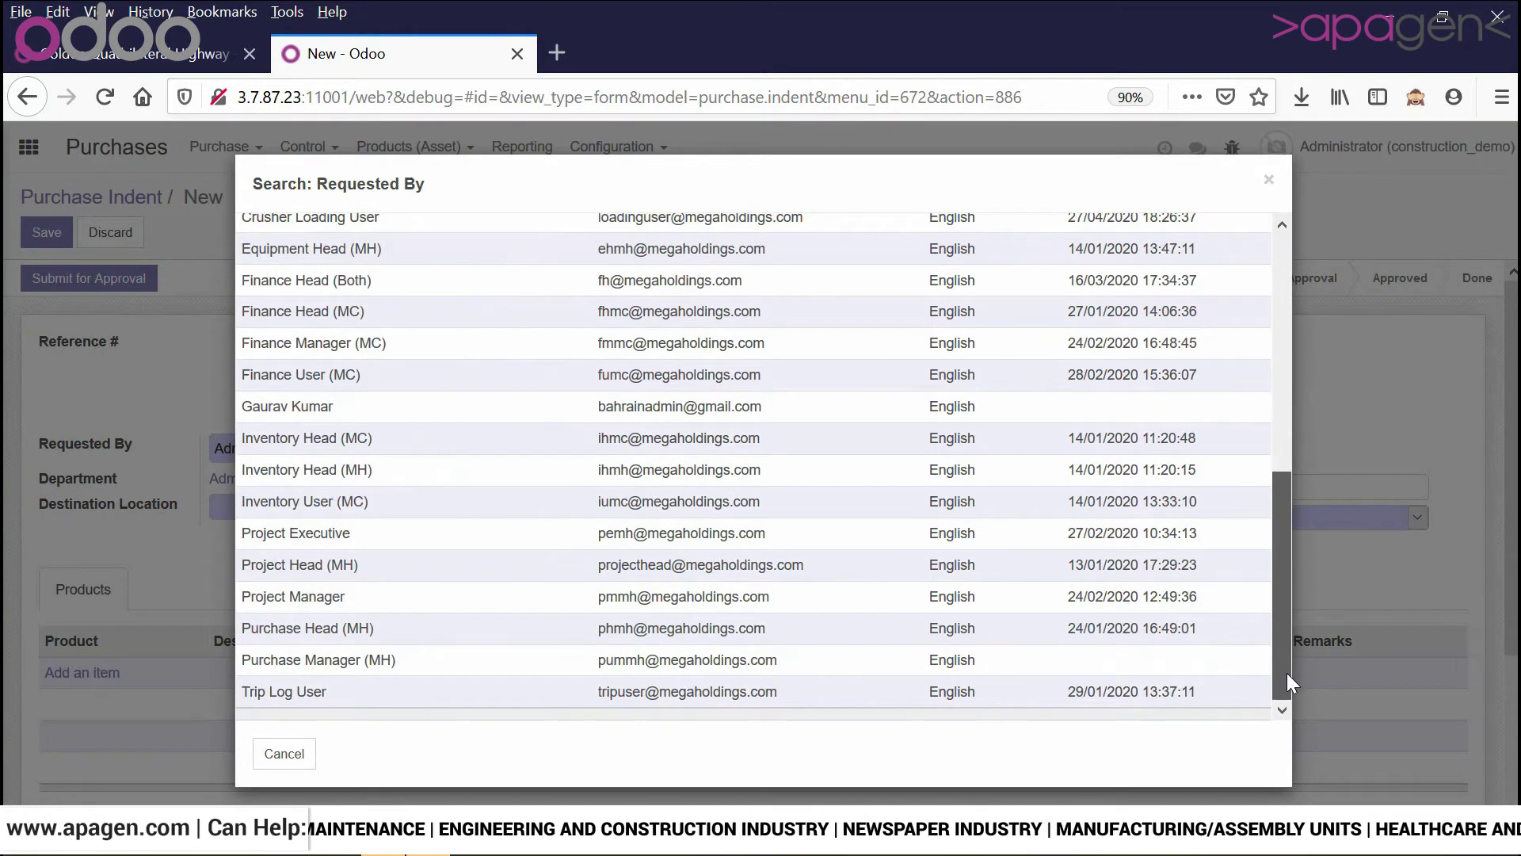
left_click(327, 544)
left_click(290, 511)
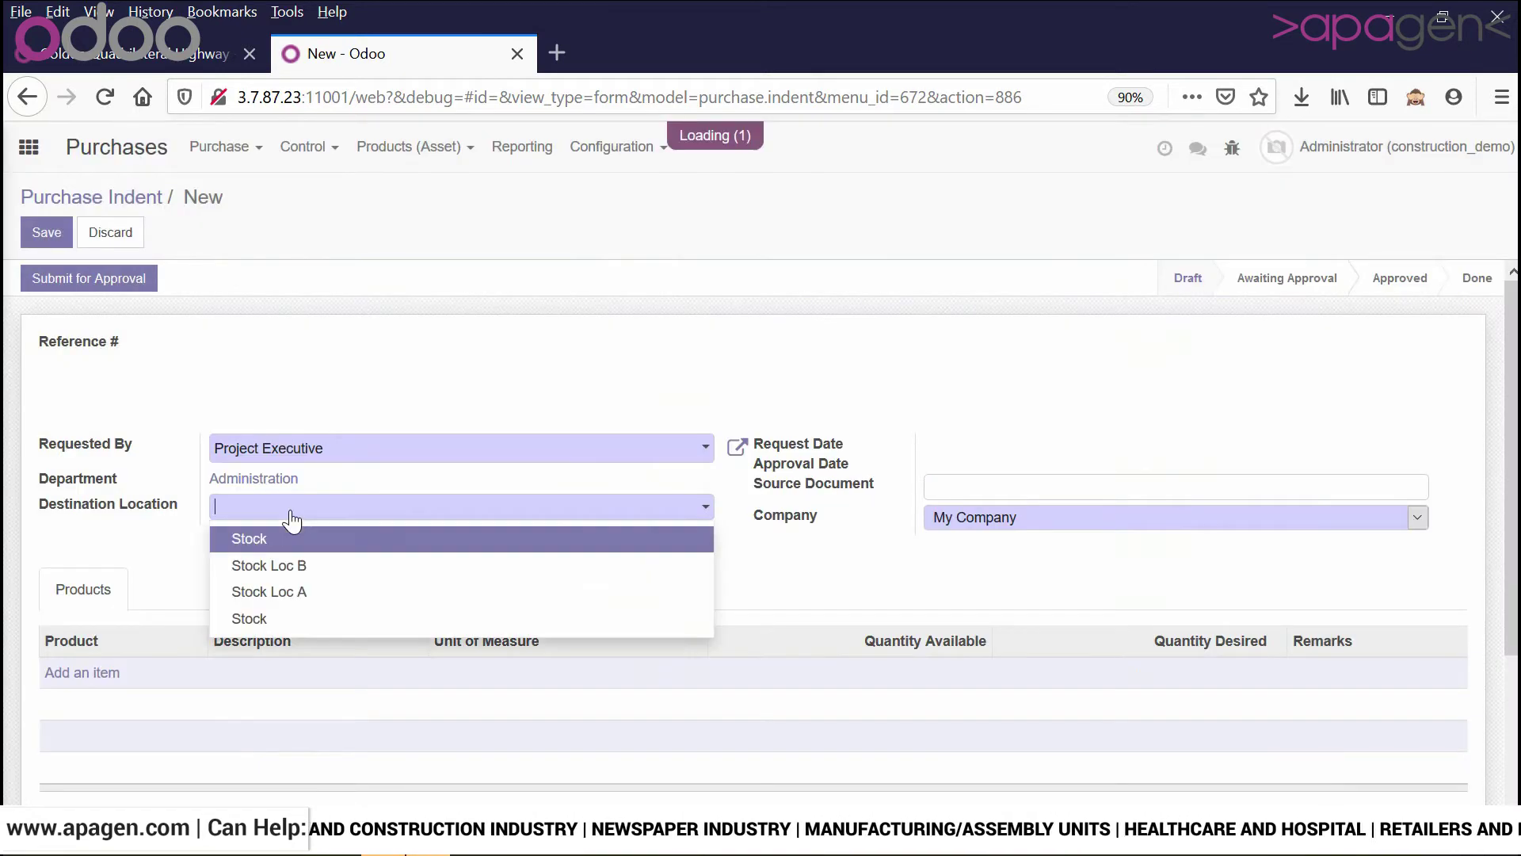
left_click(297, 592)
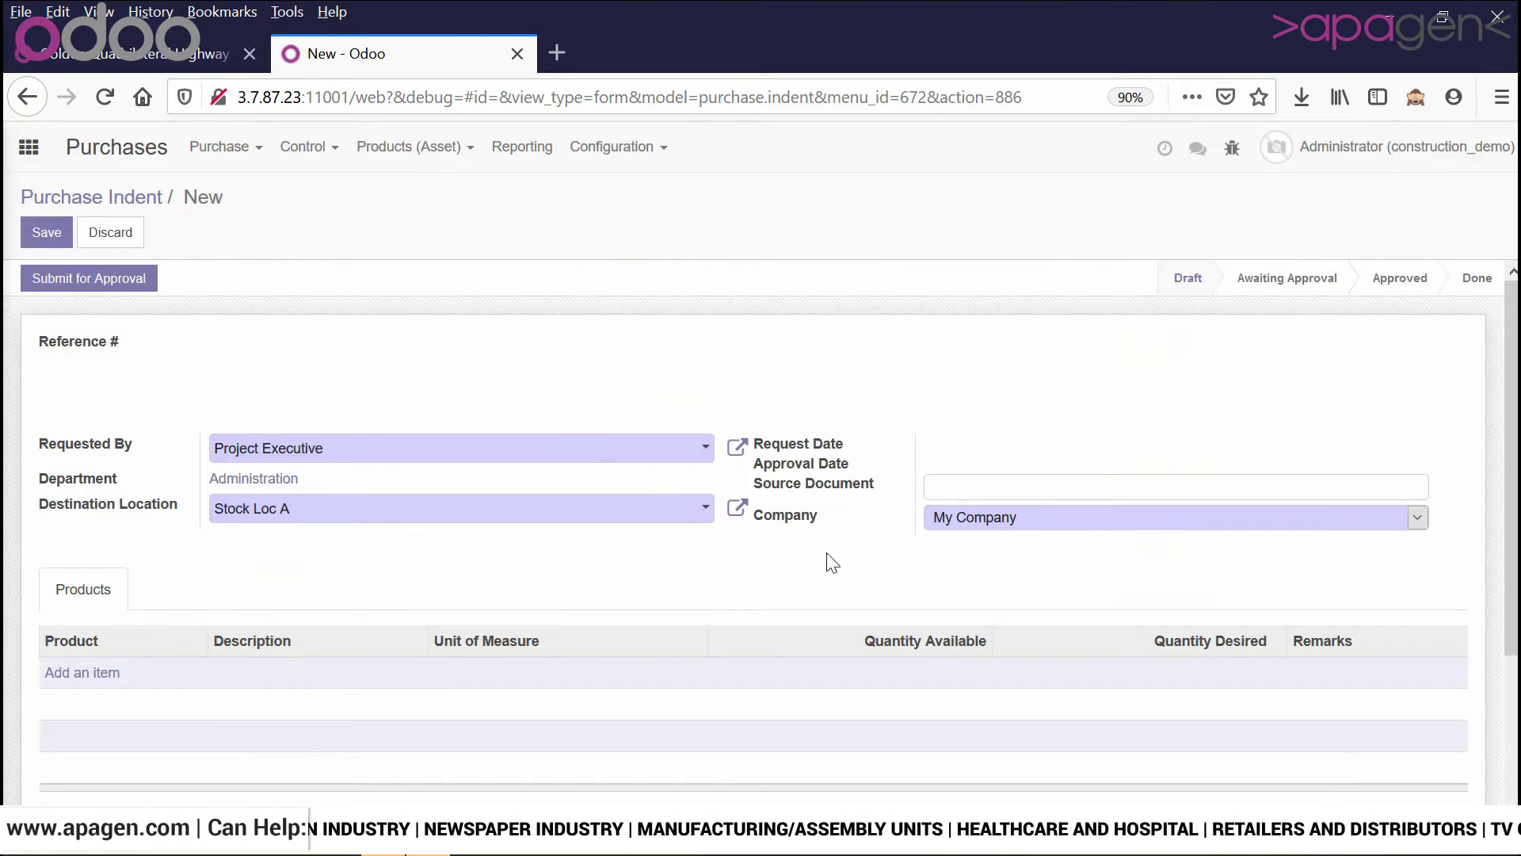
- Add a product line for [ASD234512] Cement Bag 355 Kg Bag with a desired quantity of 23
left_click(96, 673)
left_click(96, 675)
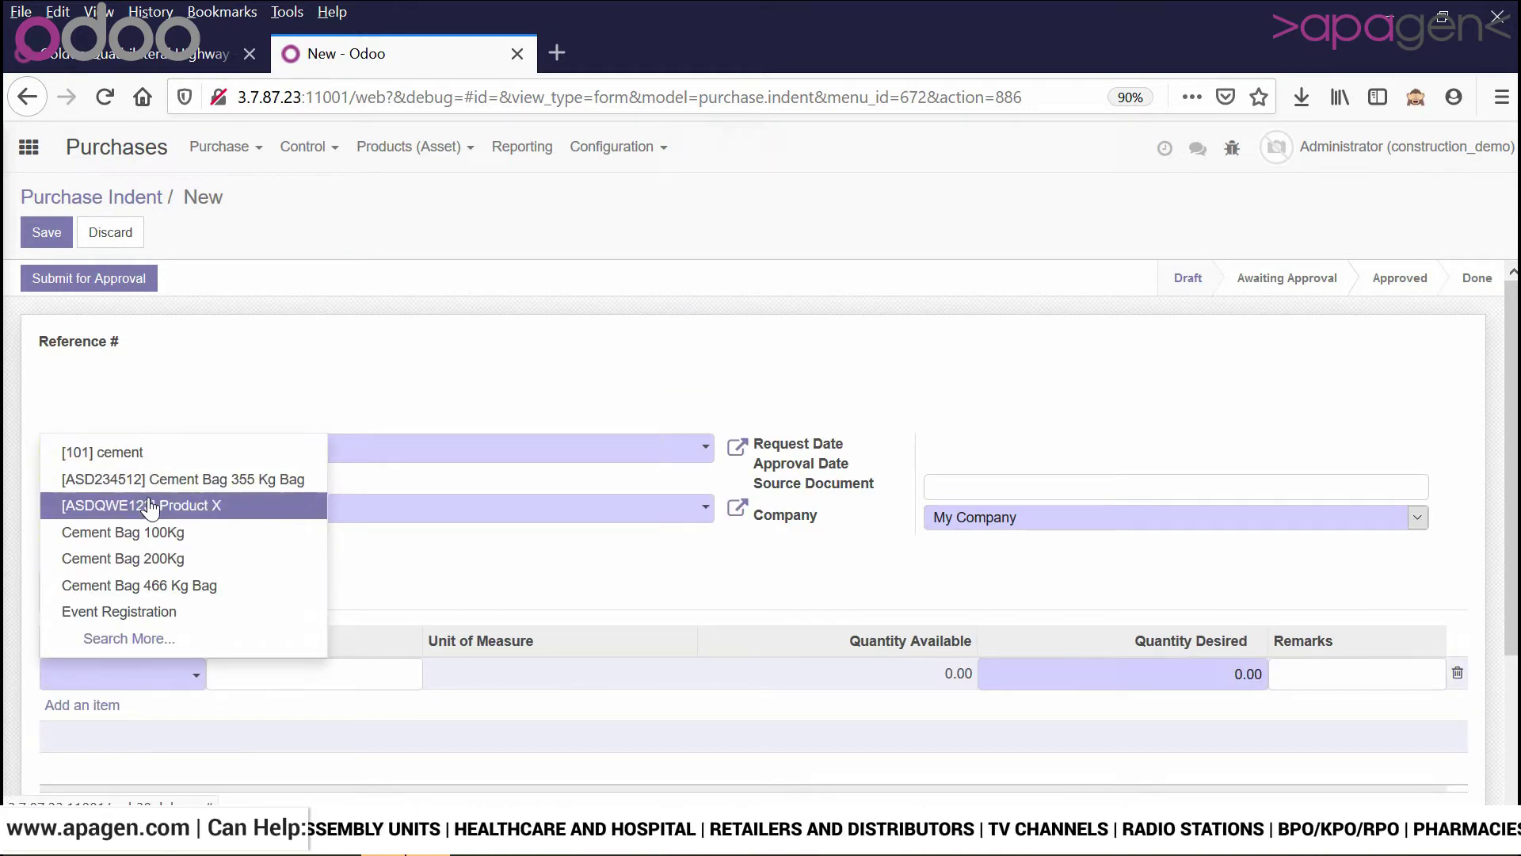
left_click(150, 481)
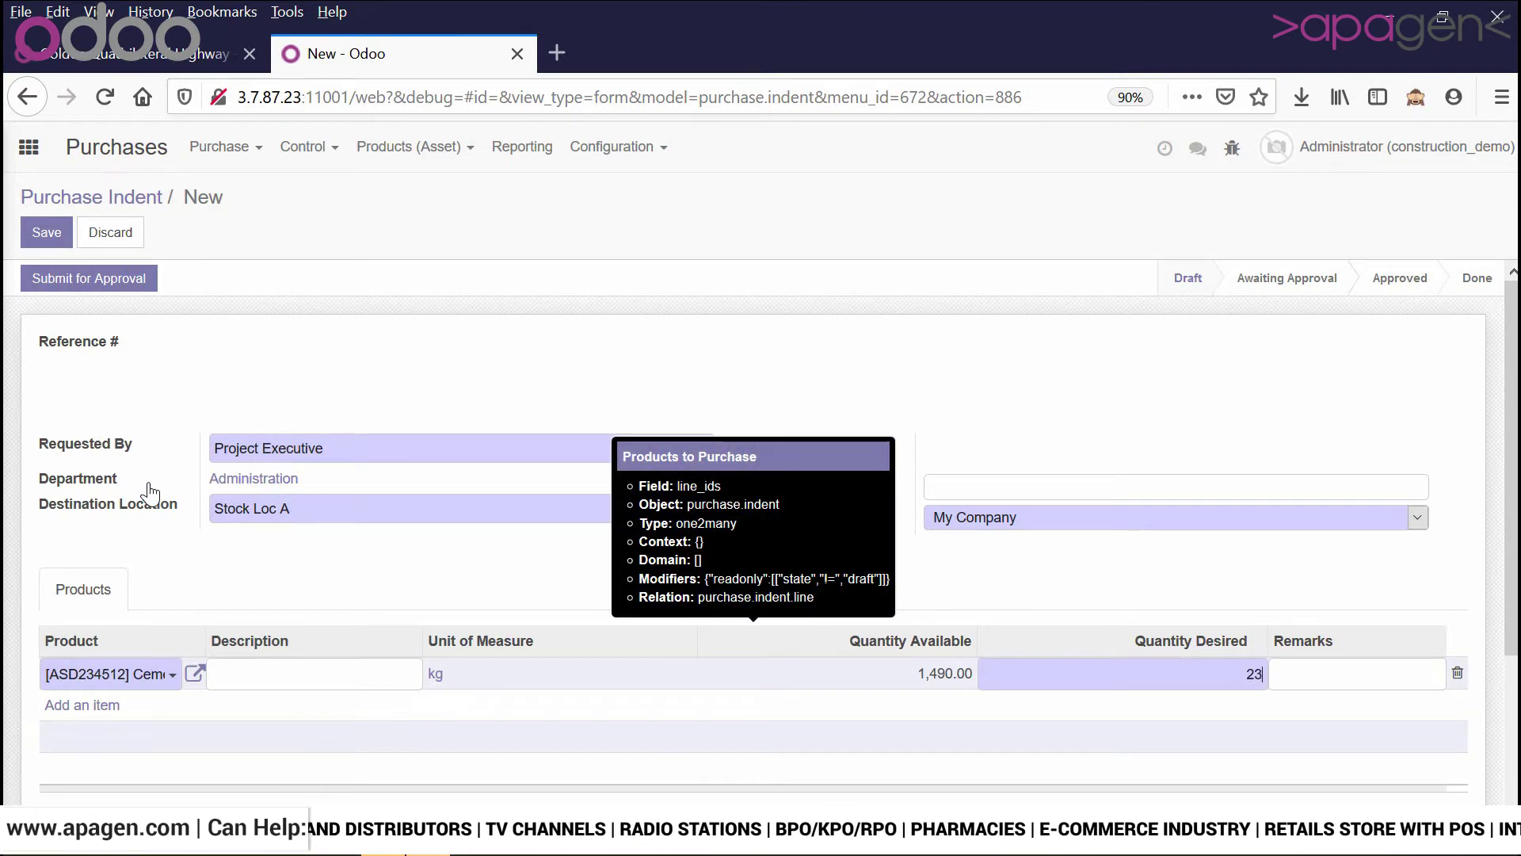
left_click(330, 583)
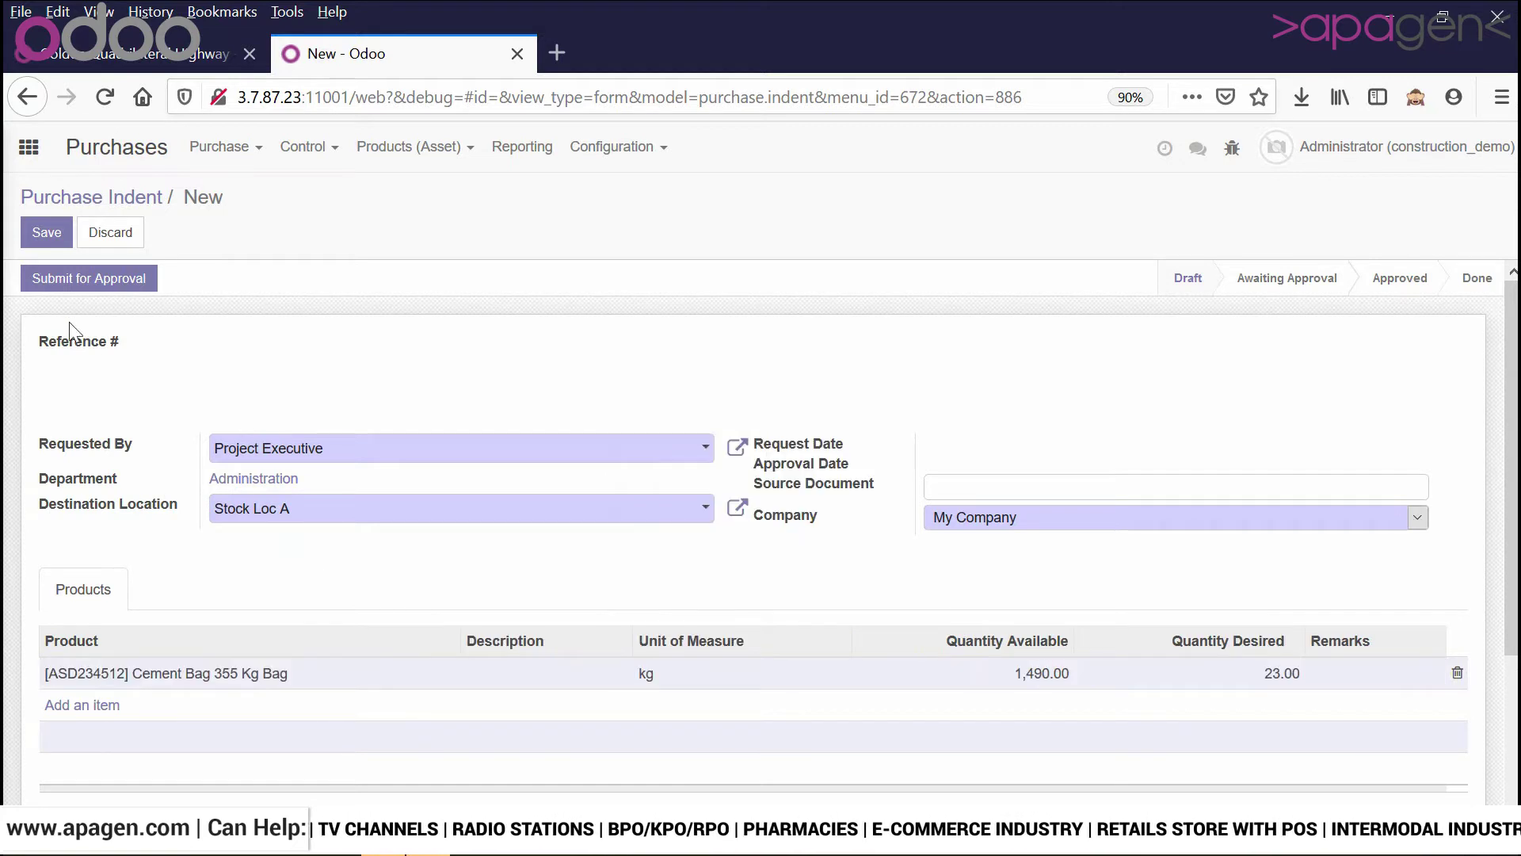
- Submit the purchase indent and take it through approval to confirmed acceptance
left_click(46, 278)
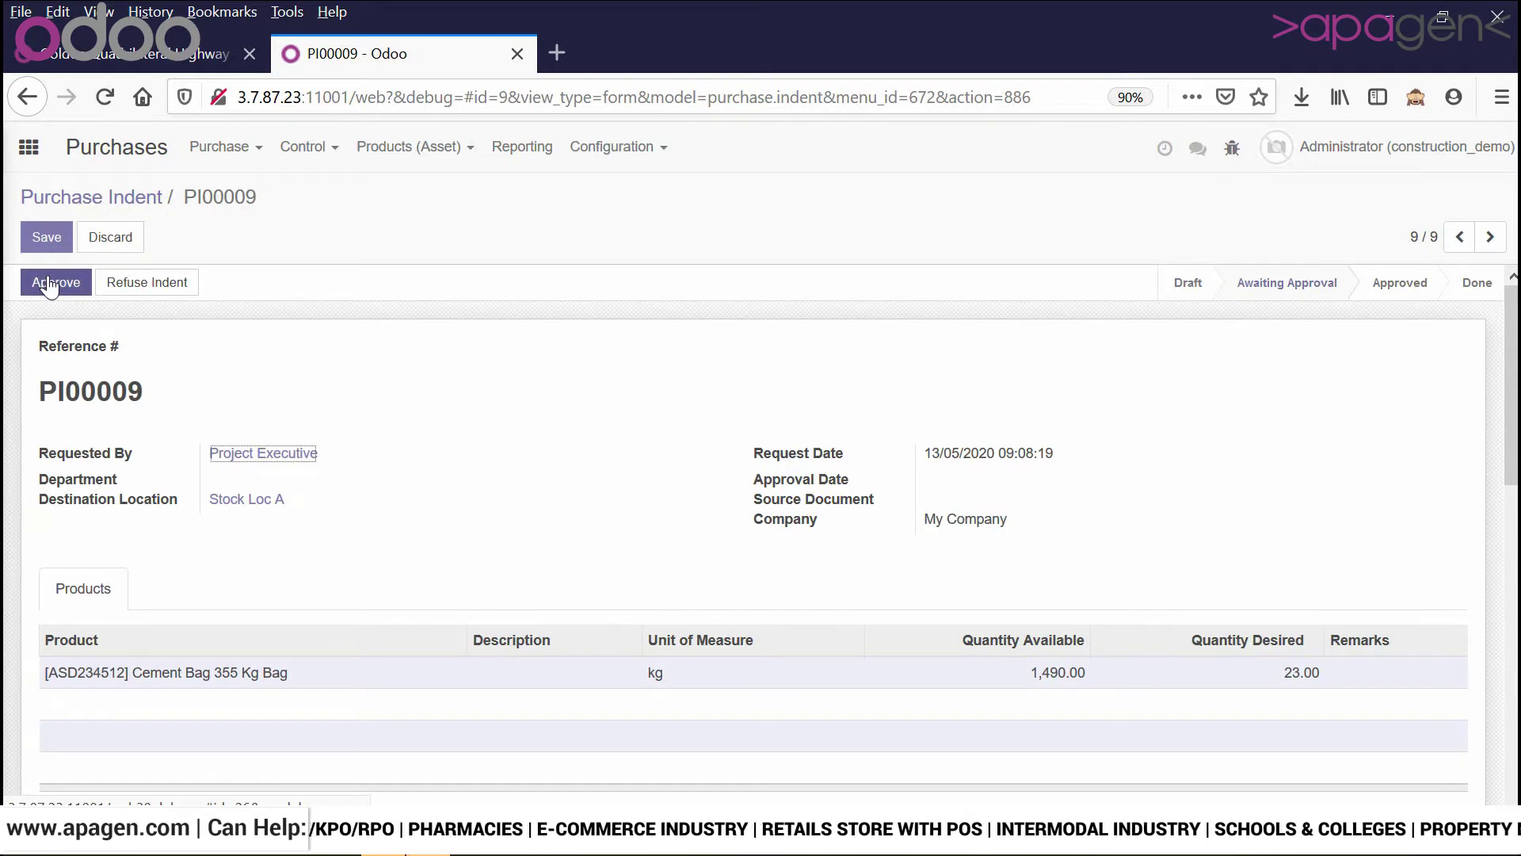
left_click(49, 283)
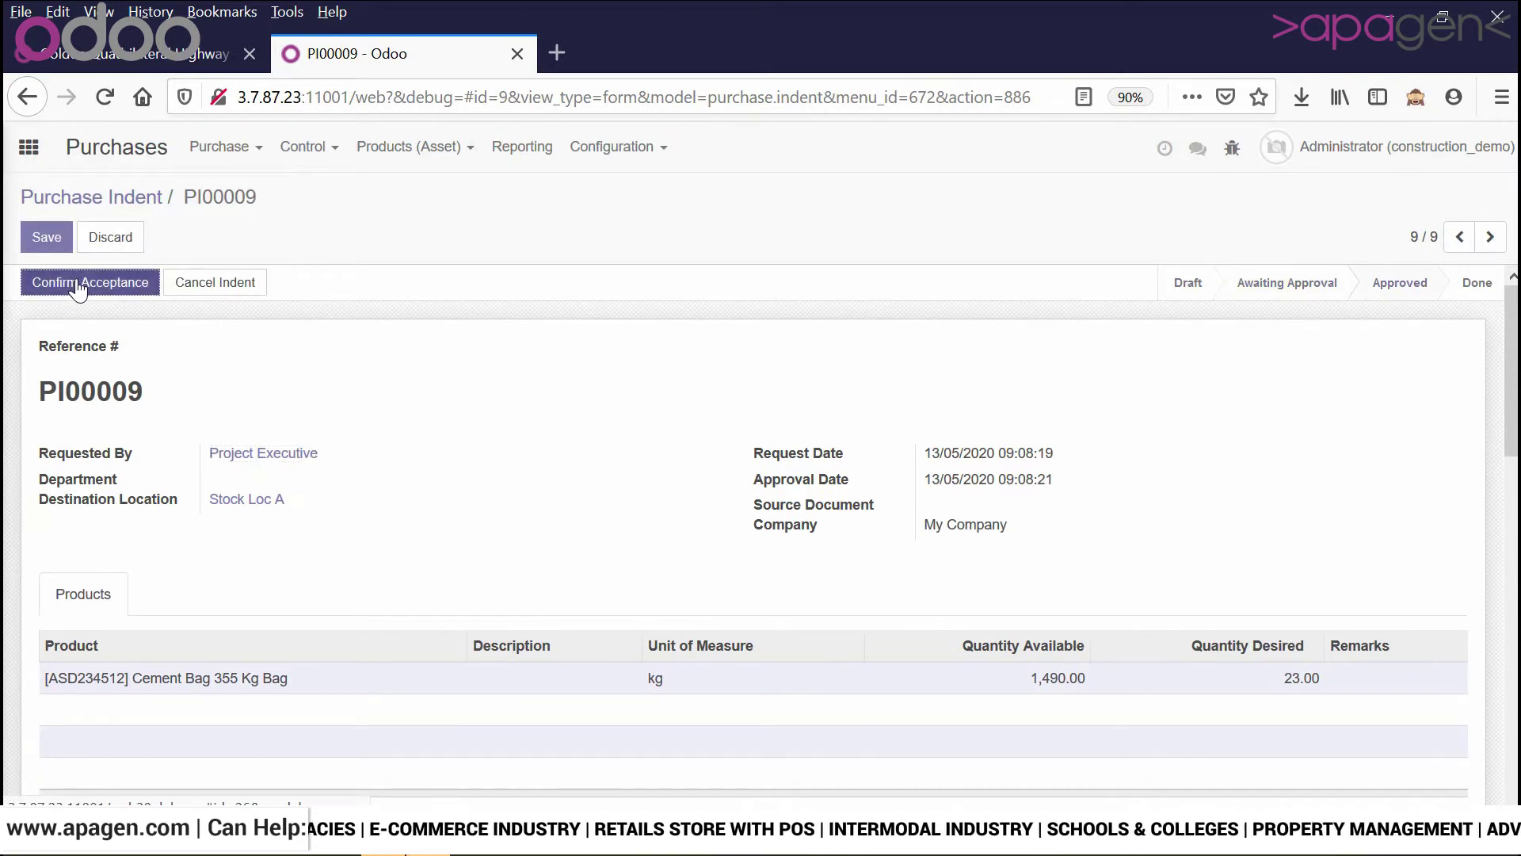
left_click(77, 284)
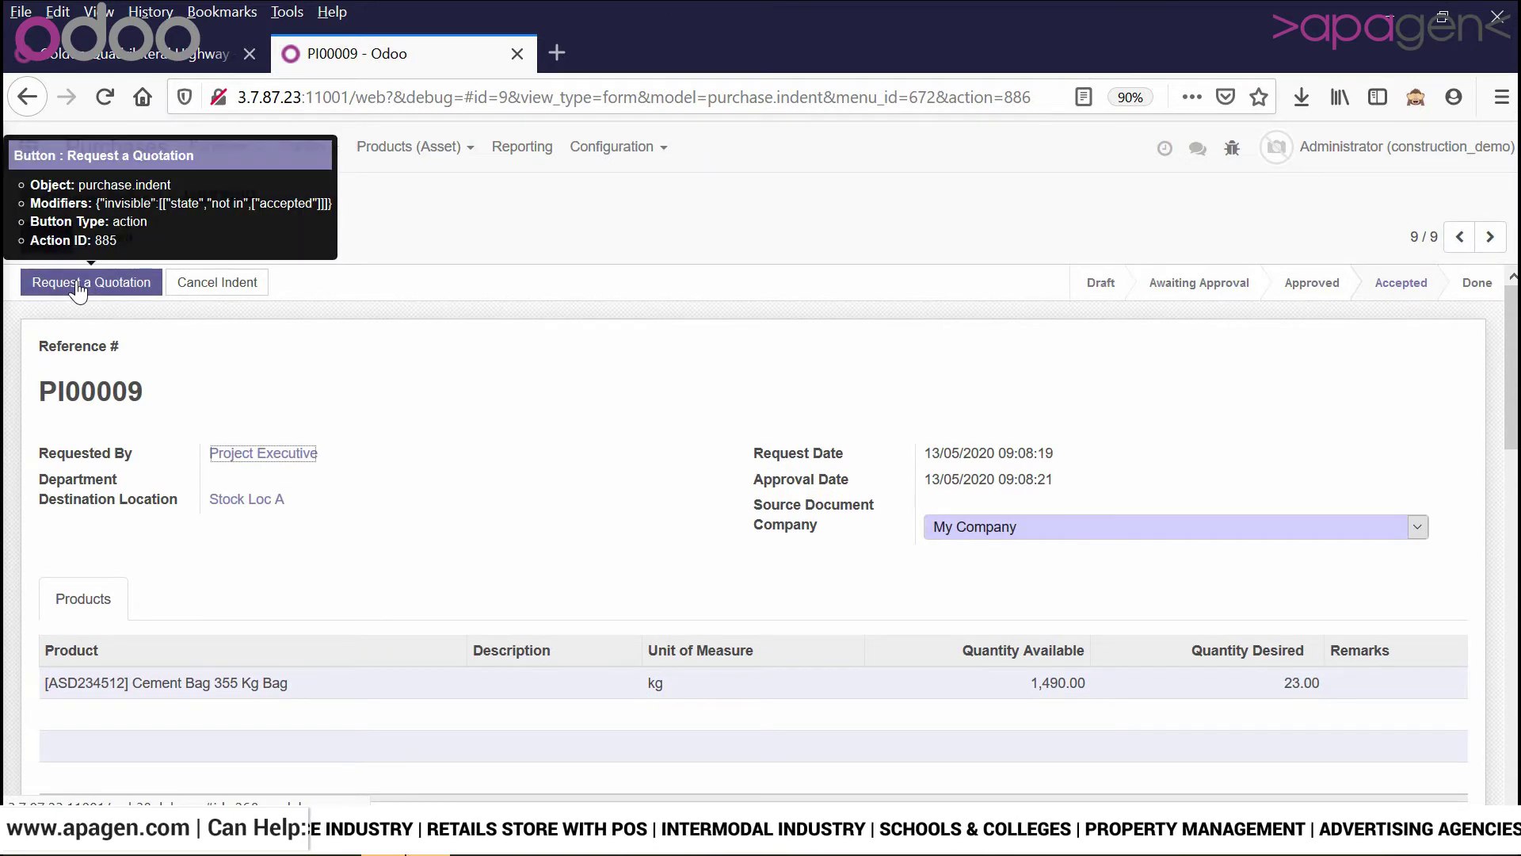
- Create a request for quotation from the accepted indent with Moon Micro System as vendor, and save the indent
left_click(76, 283)
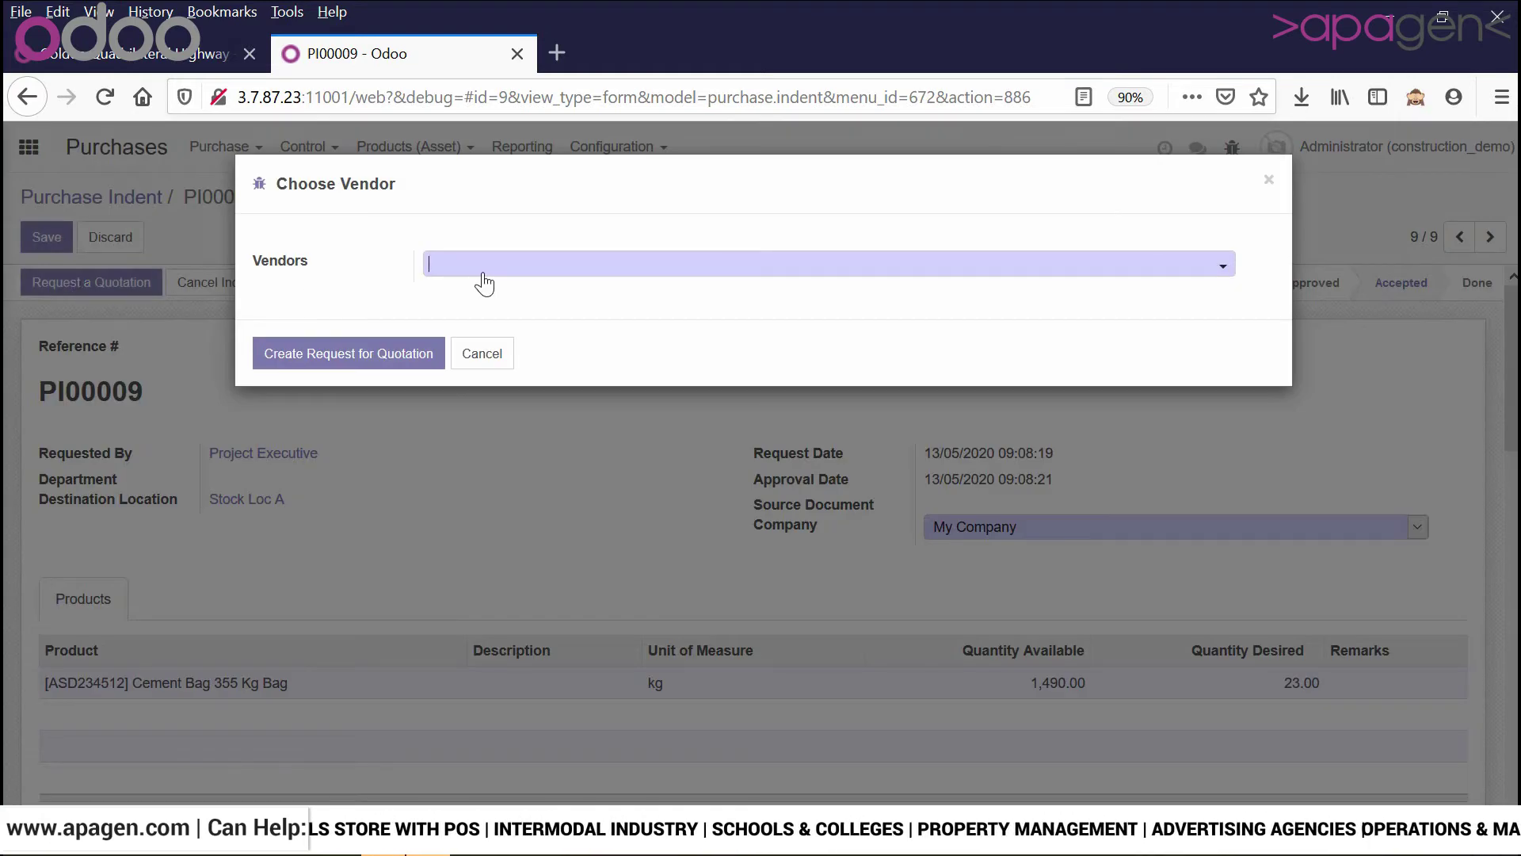
left_click(482, 273)
left_click(494, 306)
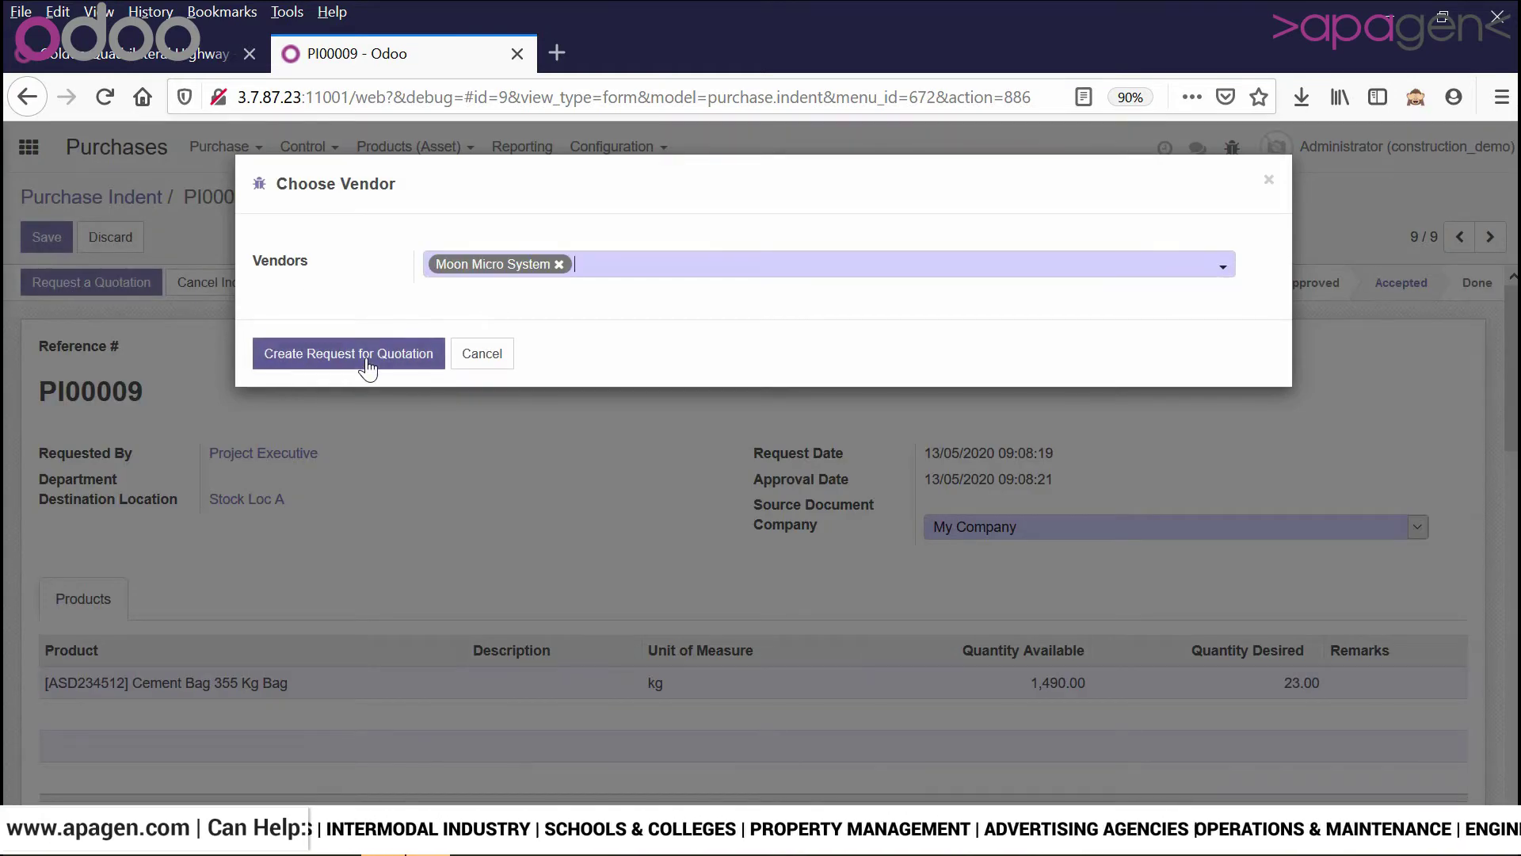
left_click(367, 358)
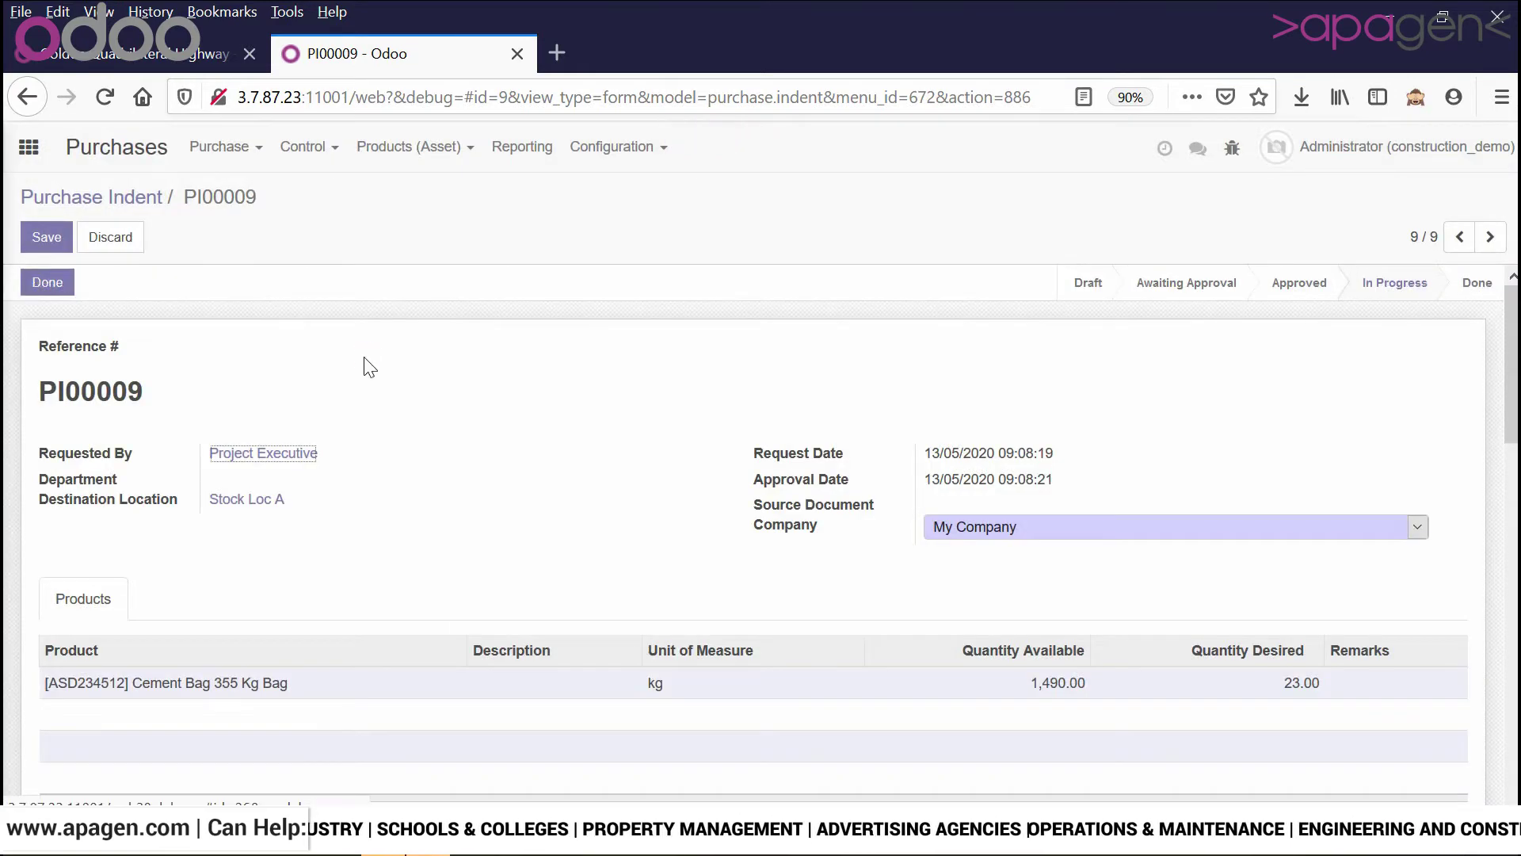
left_click(47, 238)
- Open the newest Moon Micro System request for quotation, raised from the cement bag indent, for editing
left_click(247, 149)
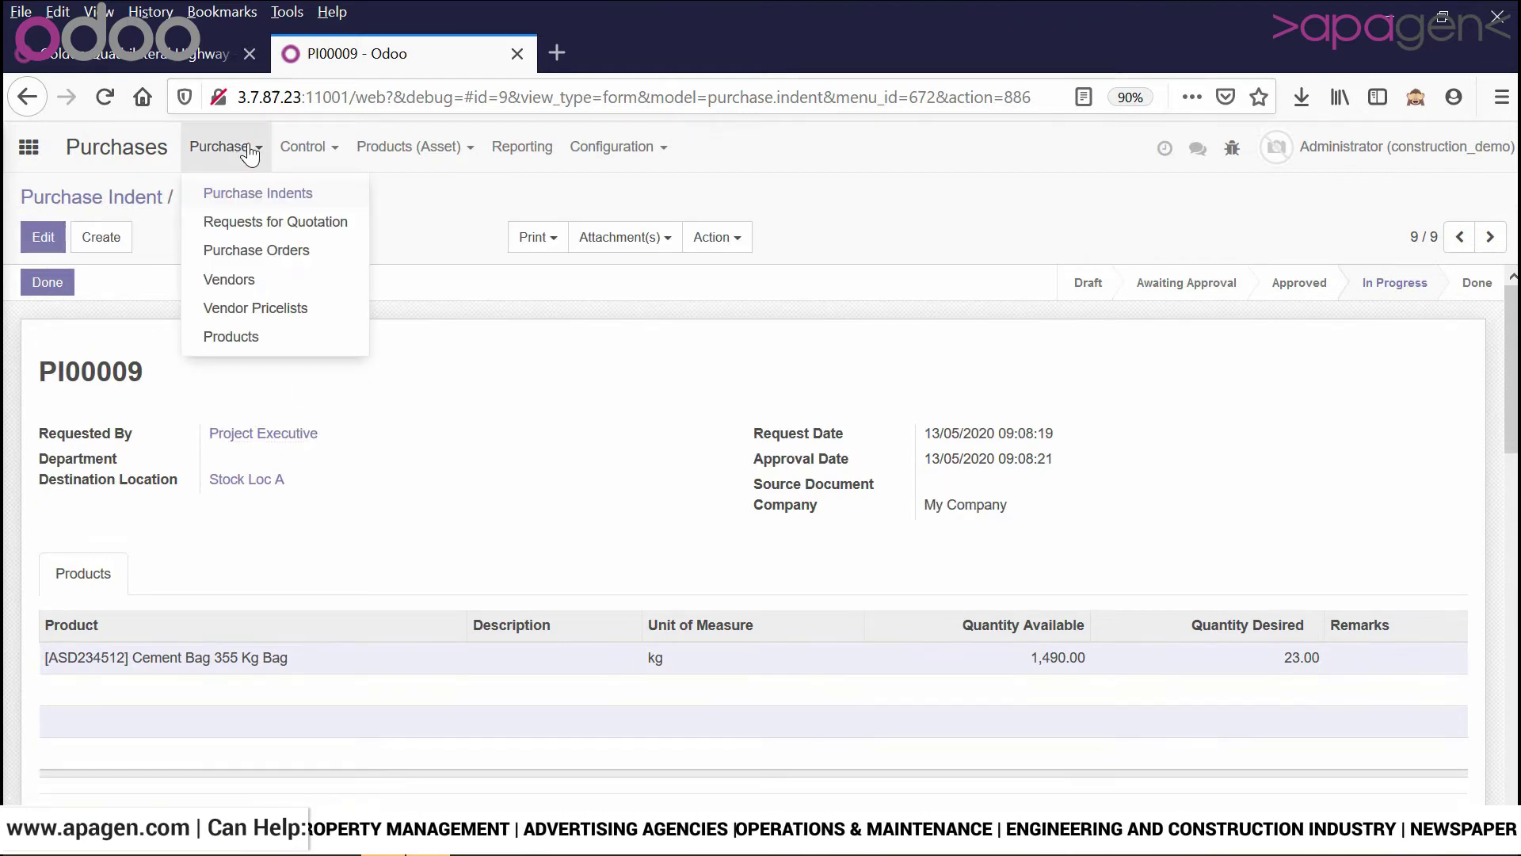
left_click(264, 224)
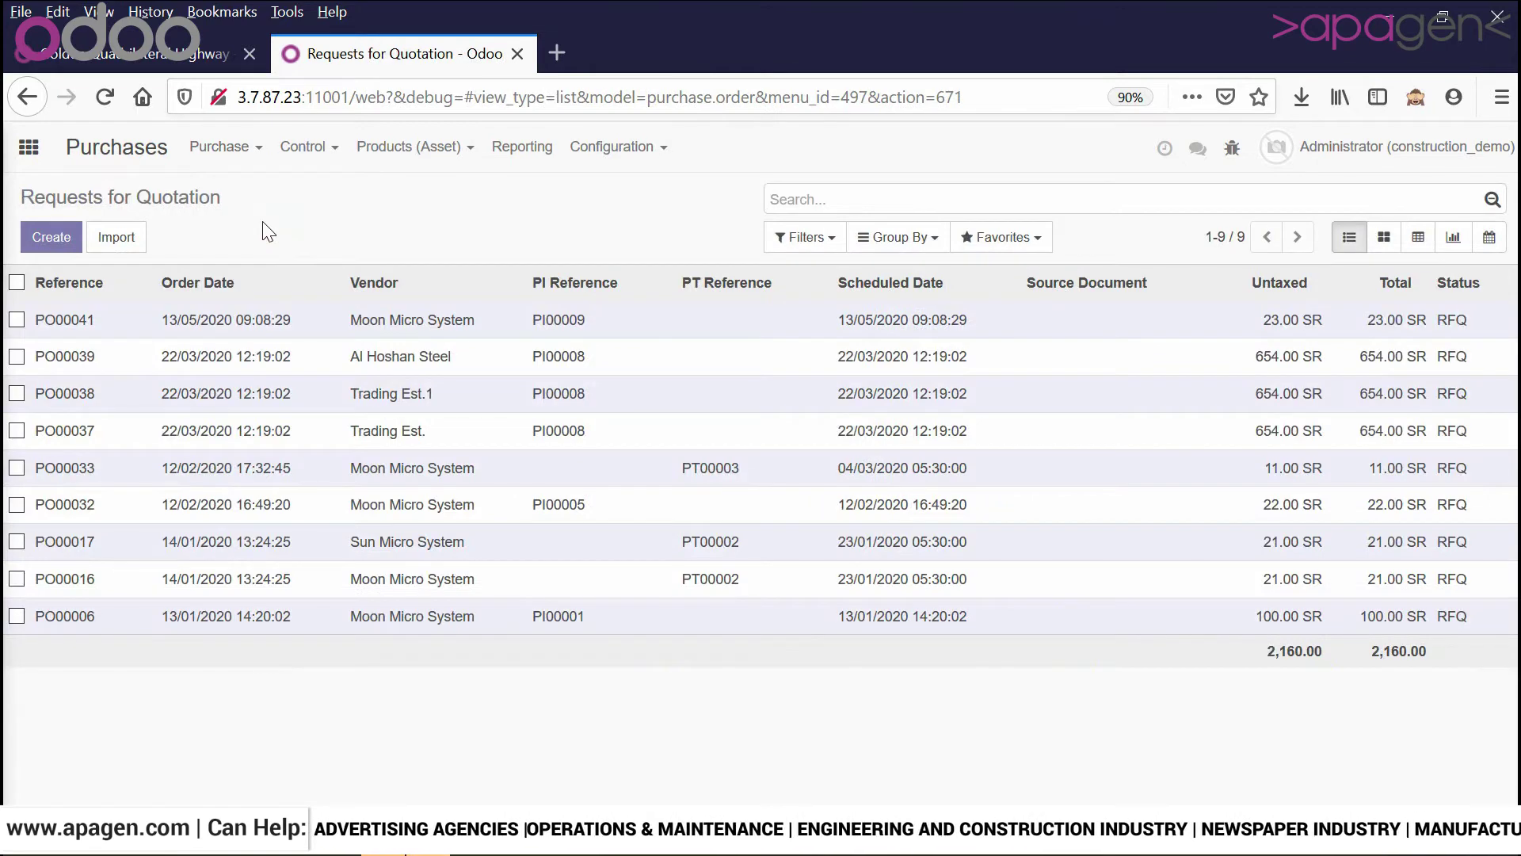
left_click(283, 319)
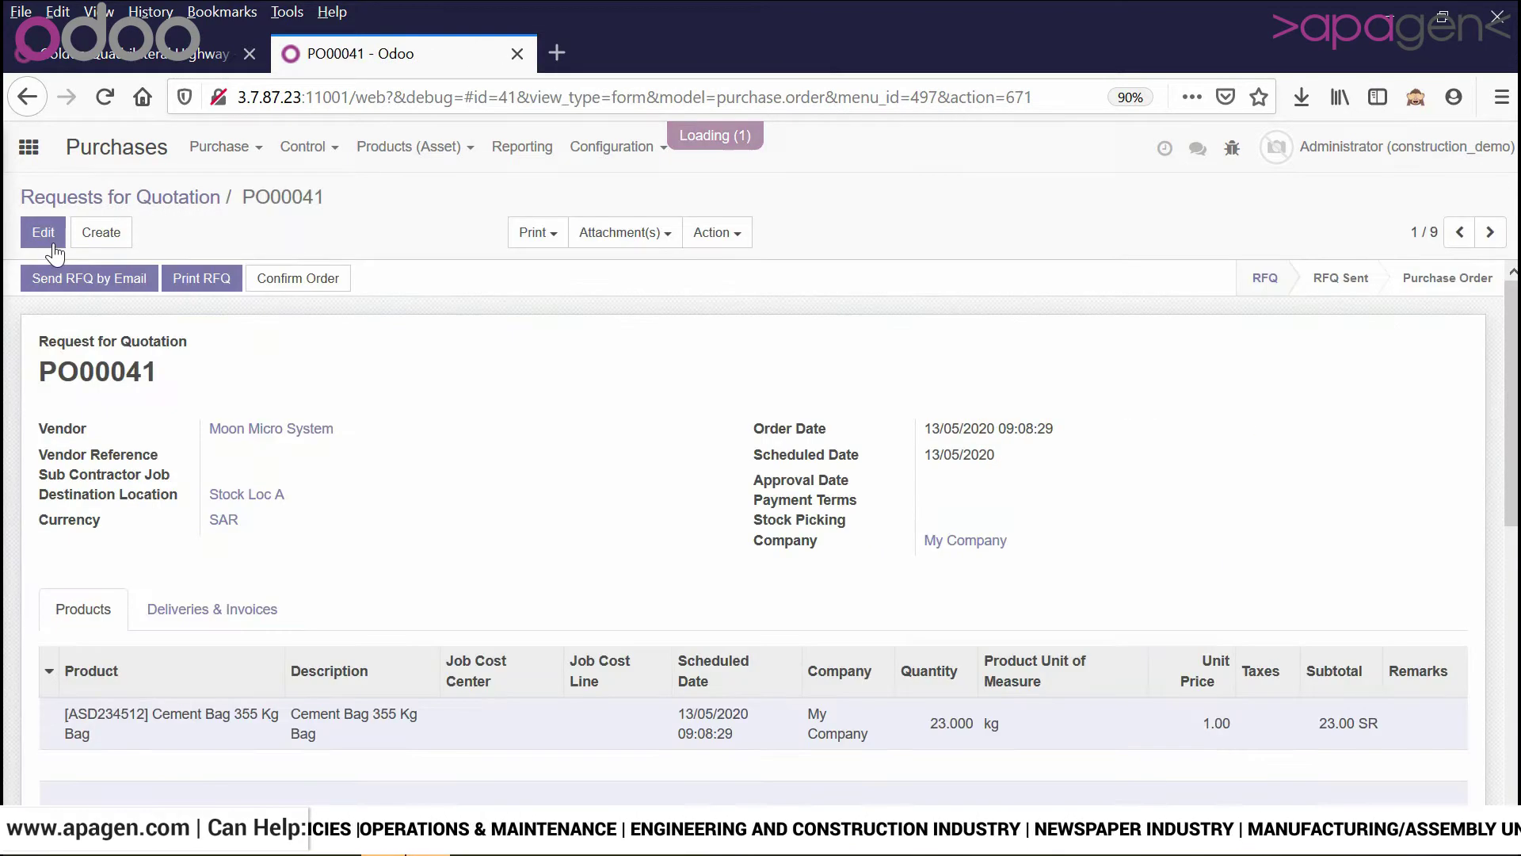
left_click(44, 233)
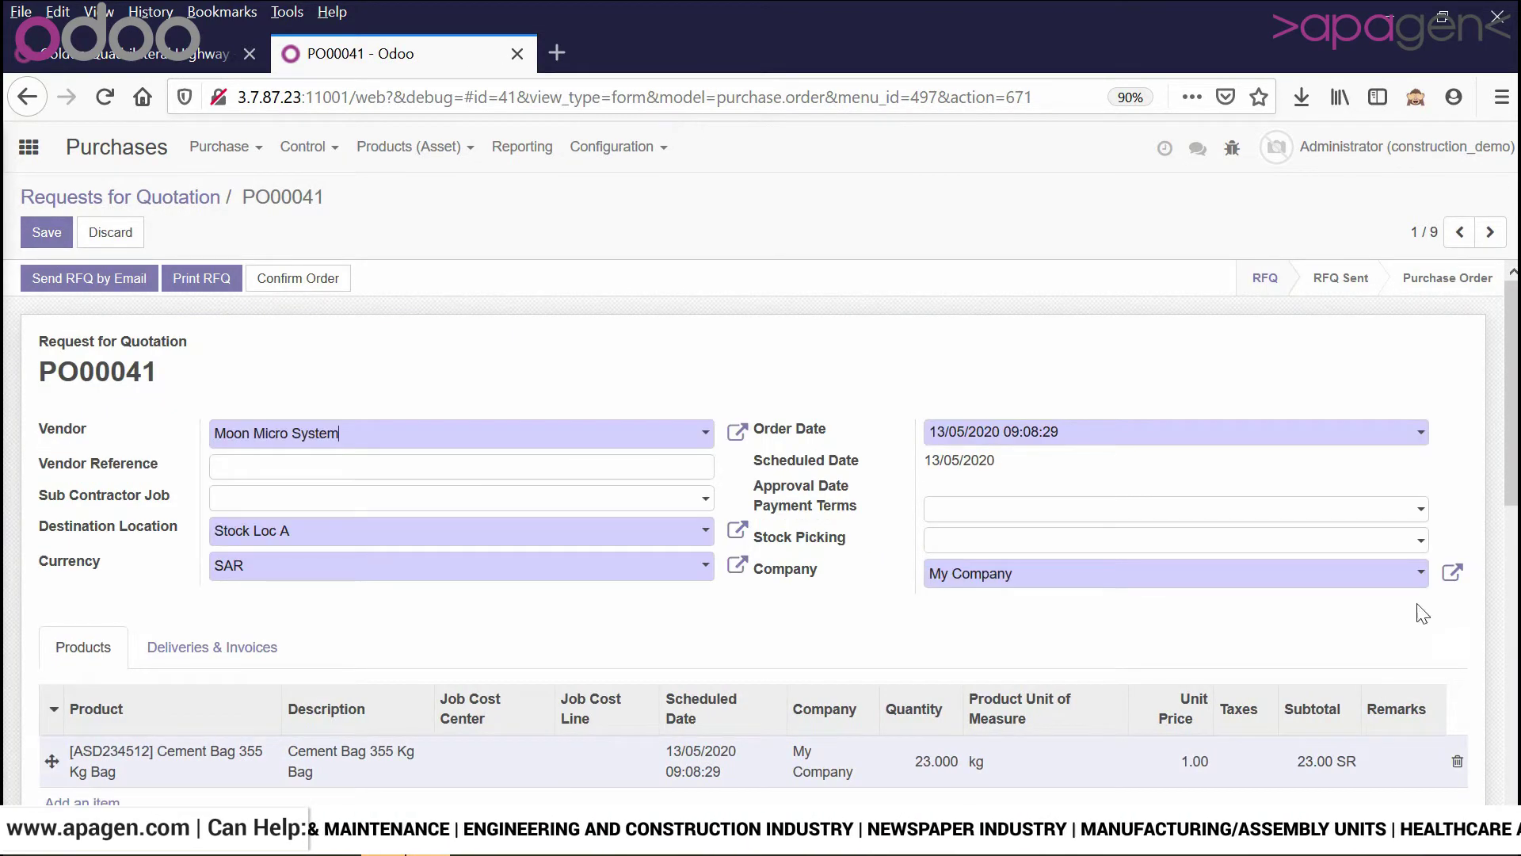
- Set the cement bag line's unit price to 3456 and its tax to Purchase VAT @ 5%
scroll(1346, 578, "down", 5)
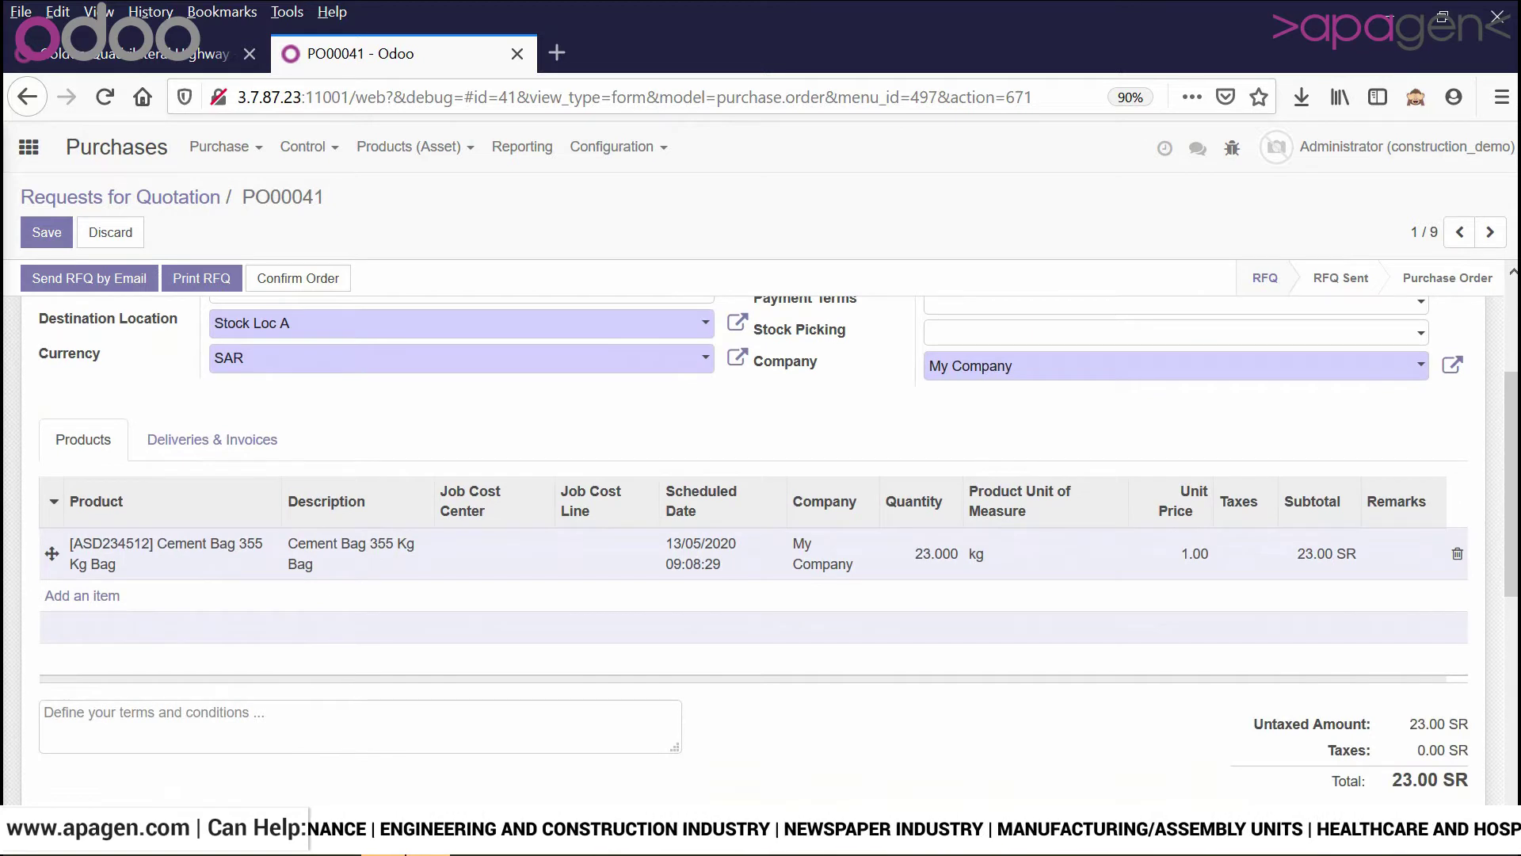
left_click(1194, 555)
type("3456")
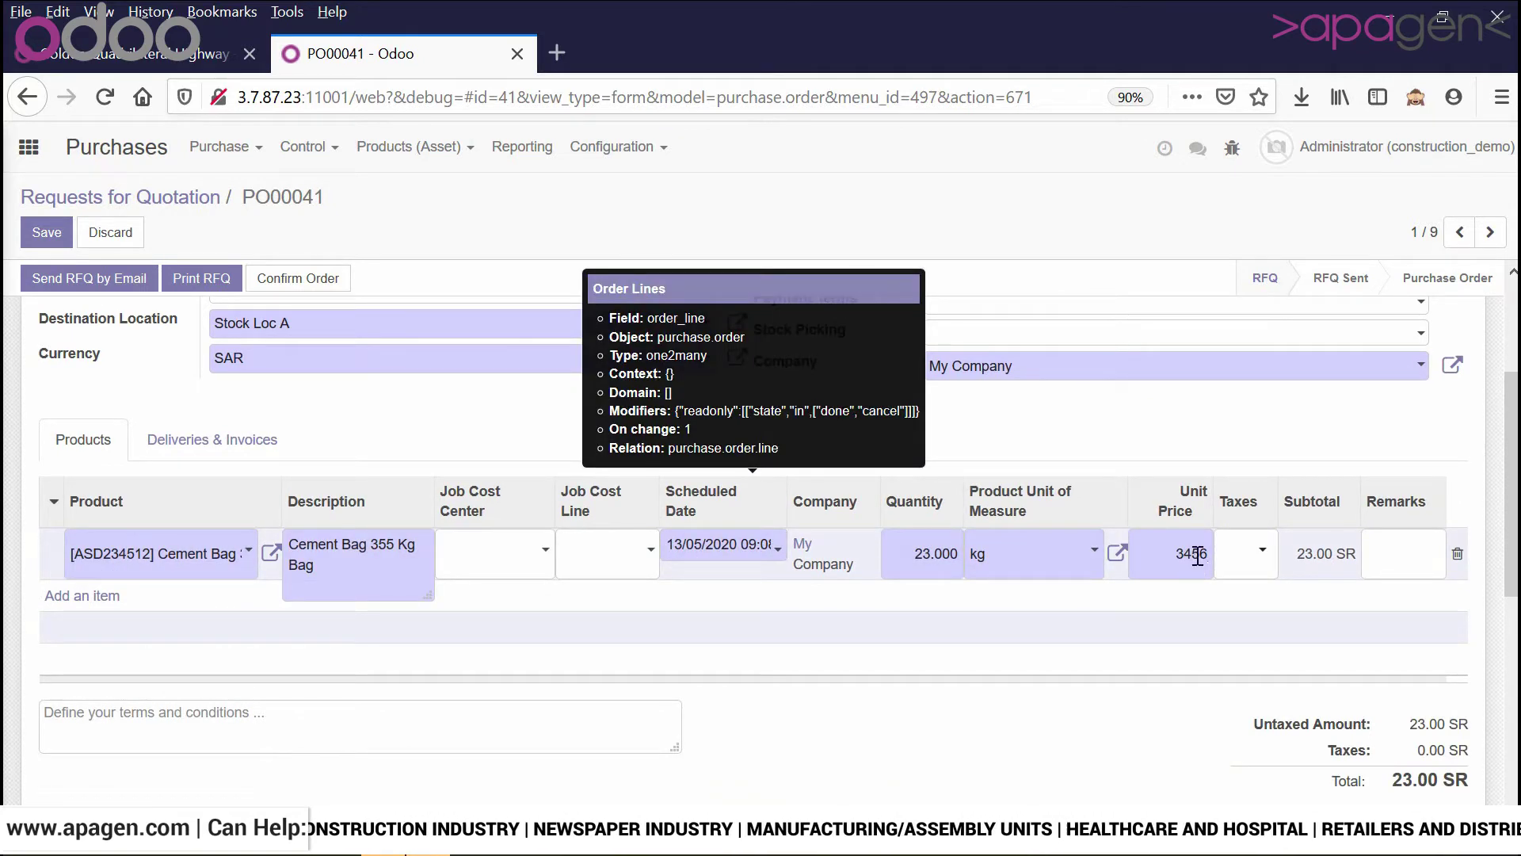
left_click(1251, 565)
left_click(1249, 563)
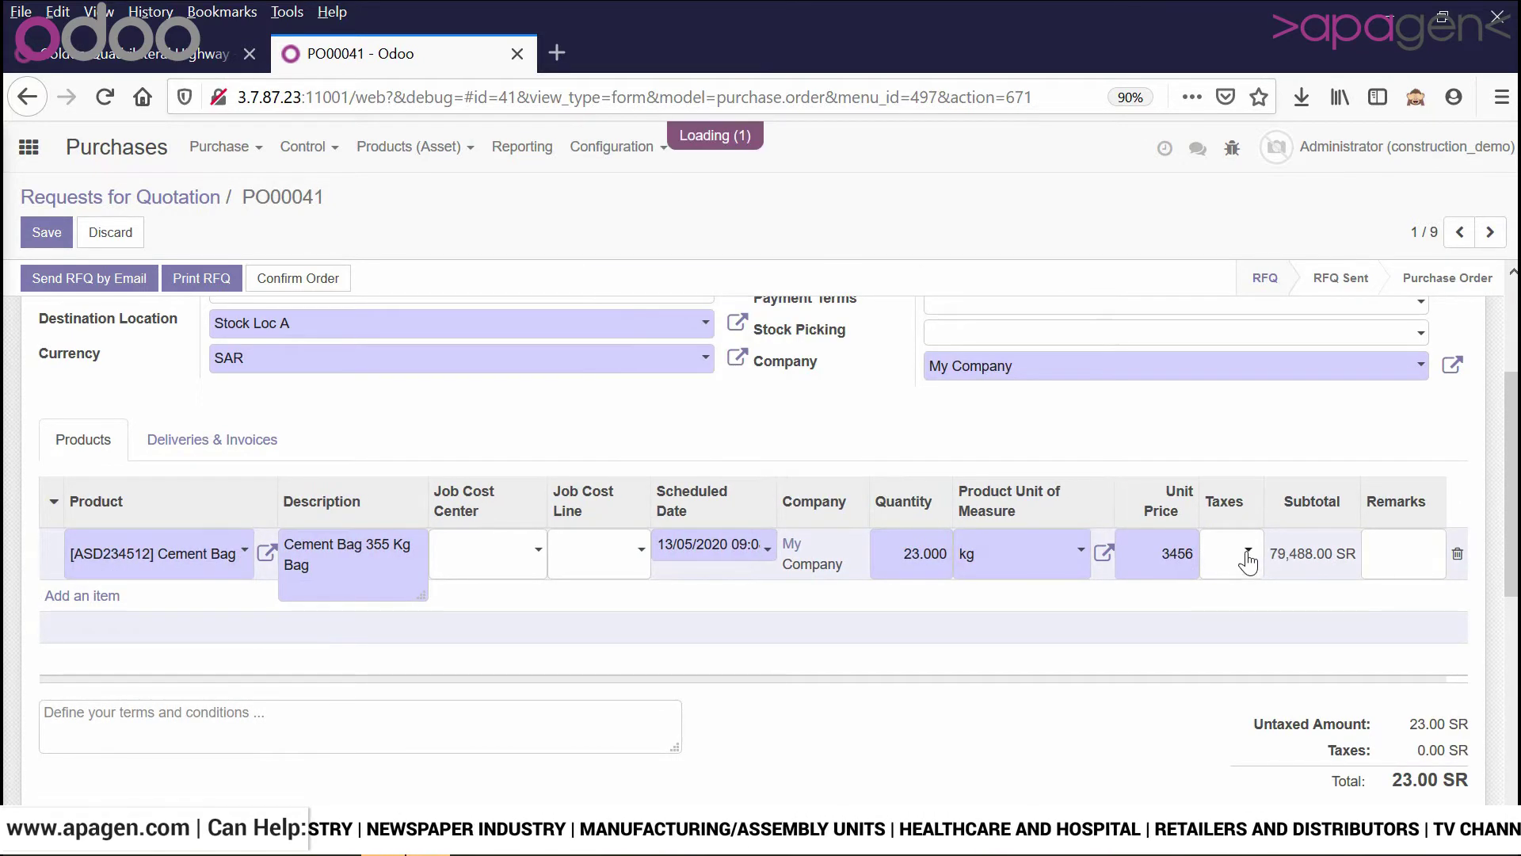
left_click(1246, 576)
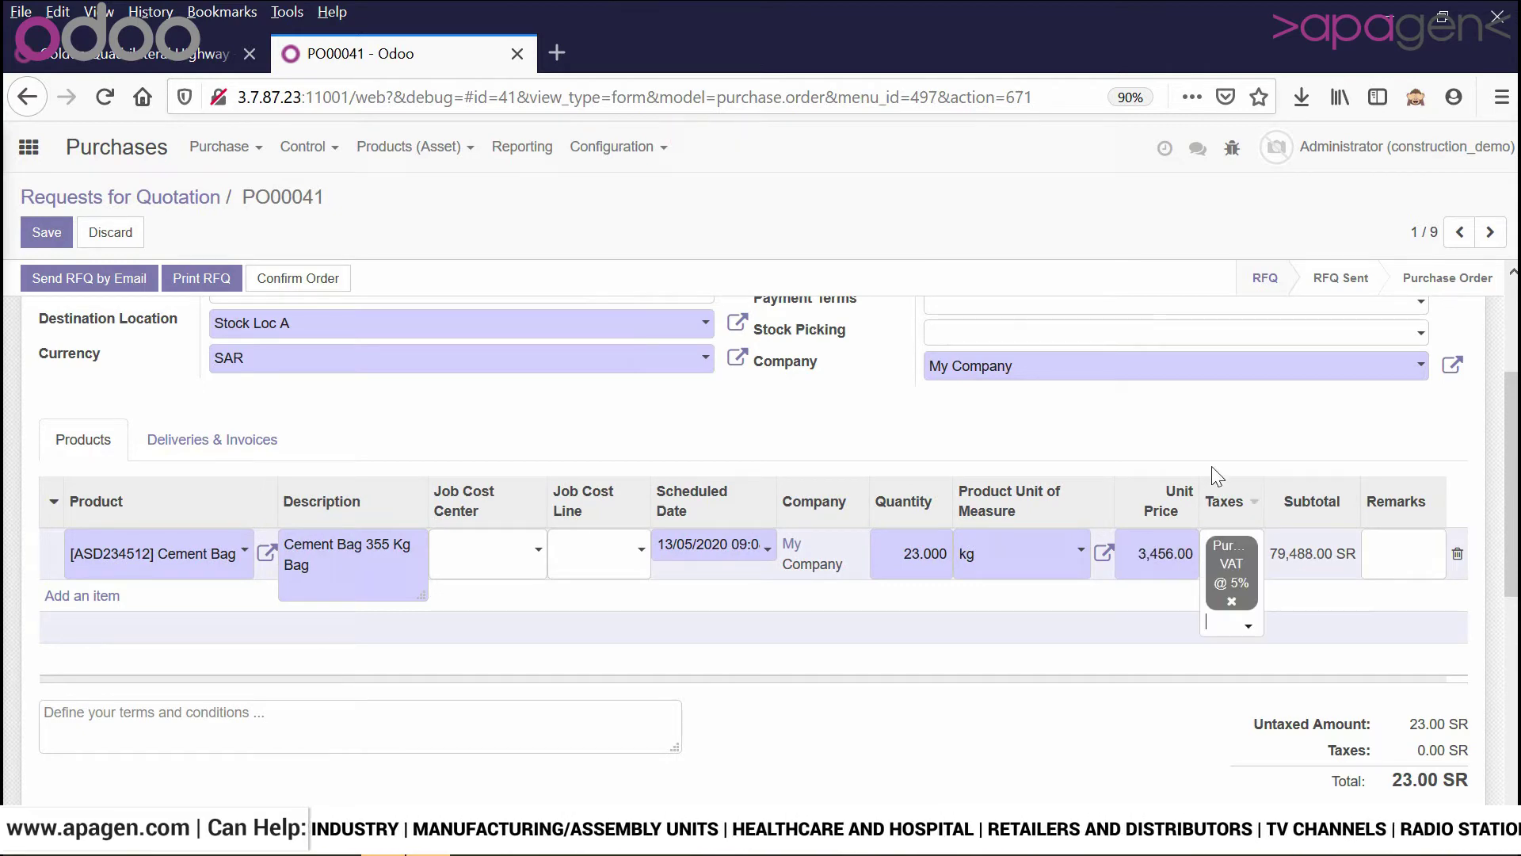
left_click(1487, 546)
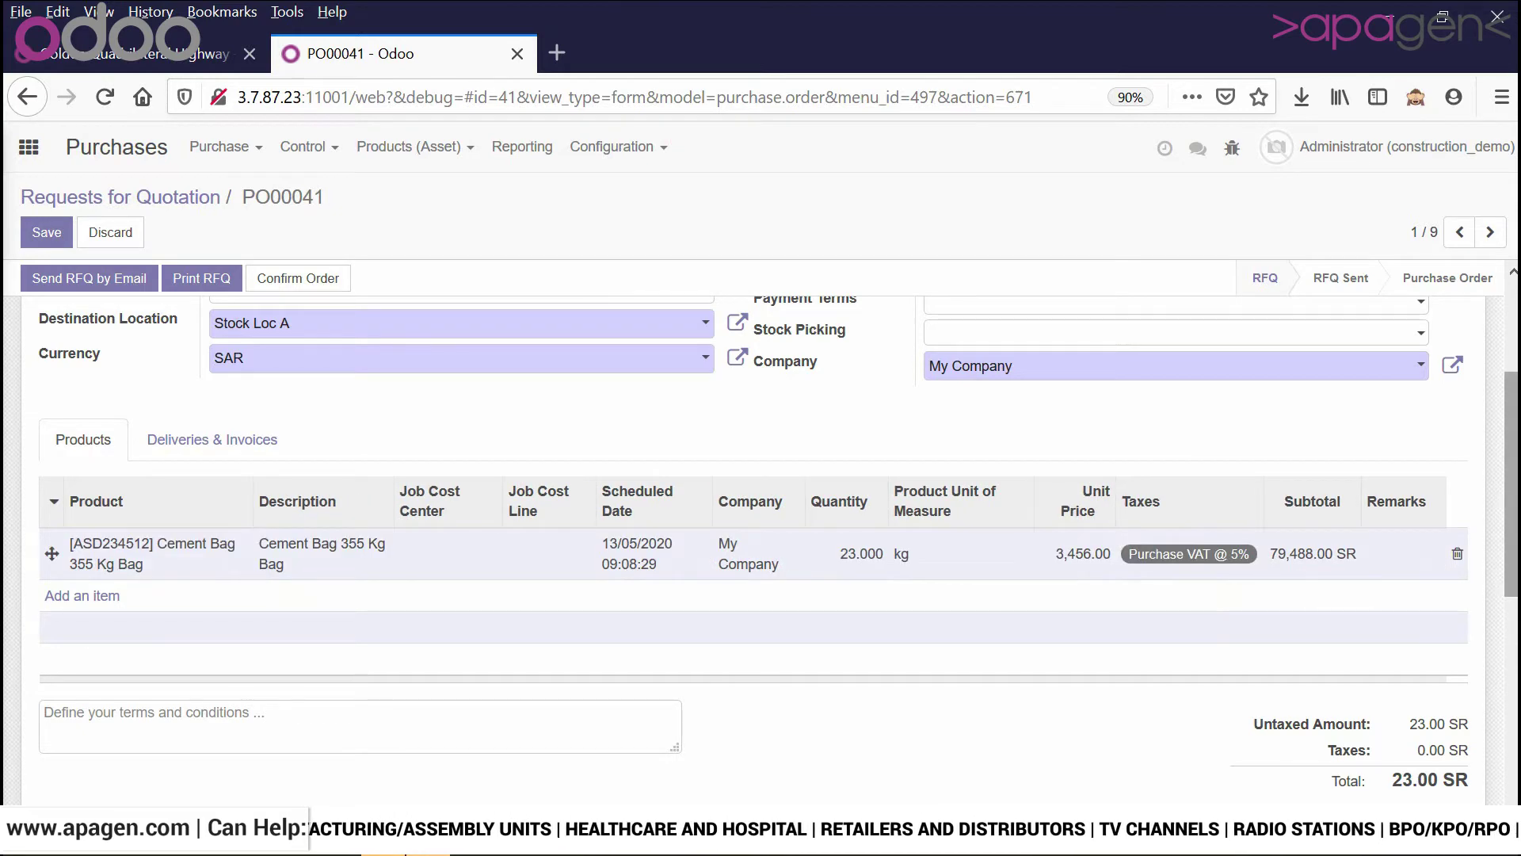
- Confirm the purchase order and validate its incoming shipment, processing all the reserved quantities
scroll(1466, 428, "up", 5)
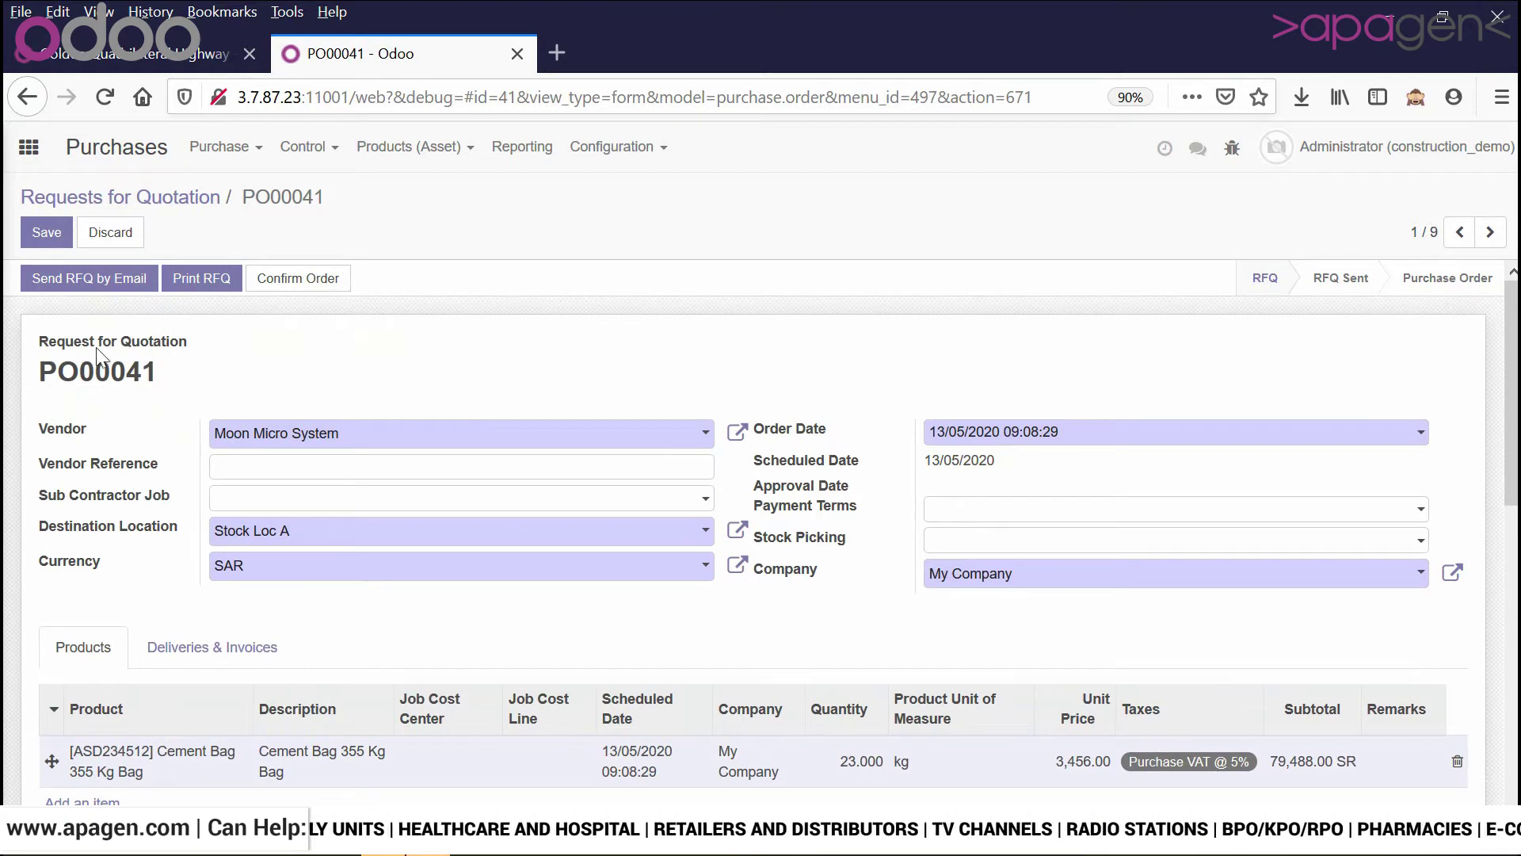
left_click(309, 278)
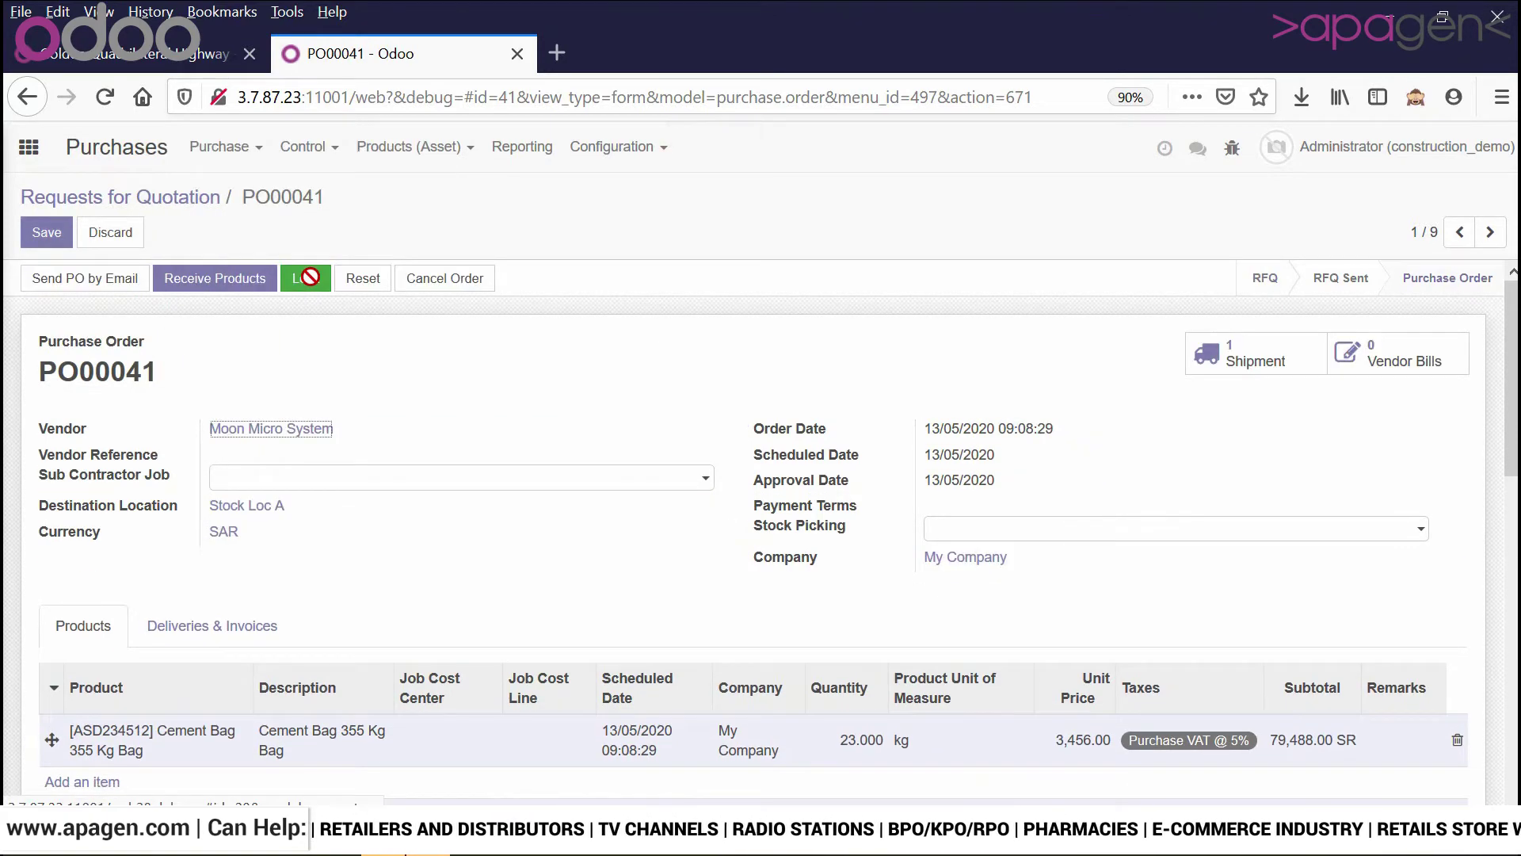
left_click(1236, 360)
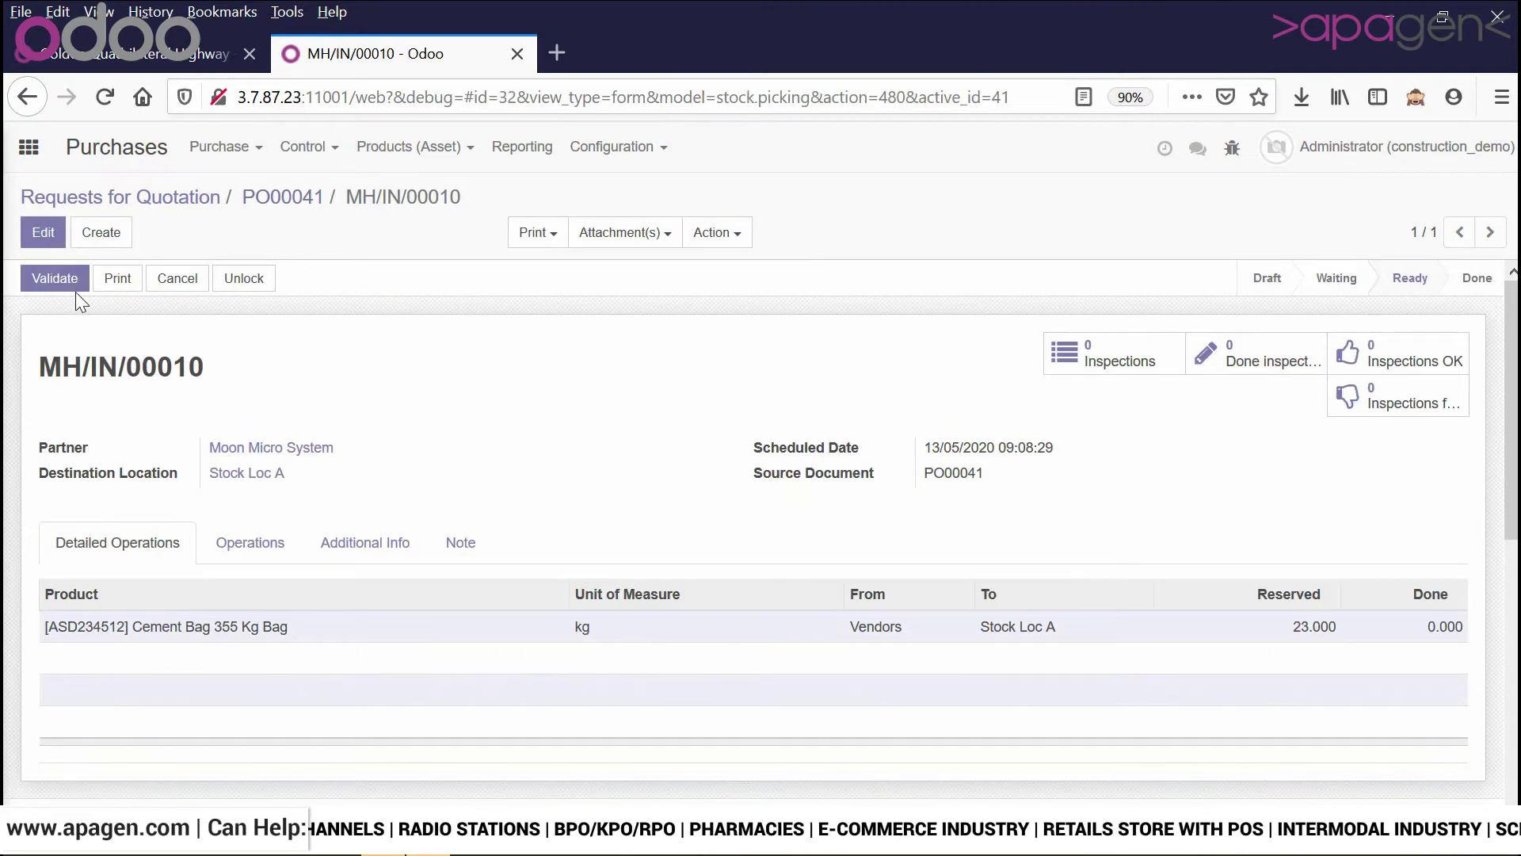
left_click(70, 287)
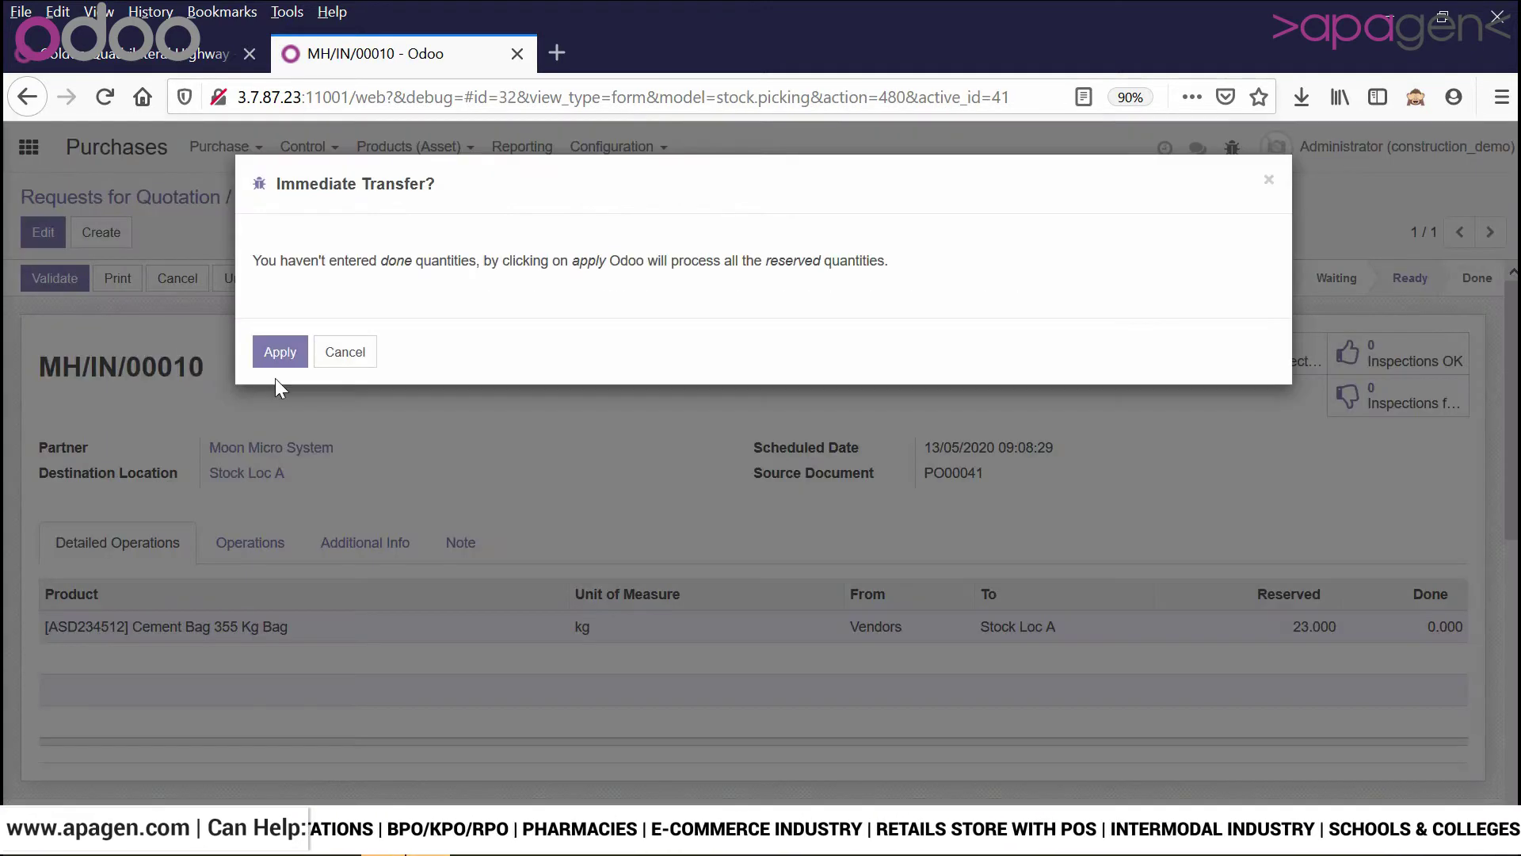
left_click(289, 356)
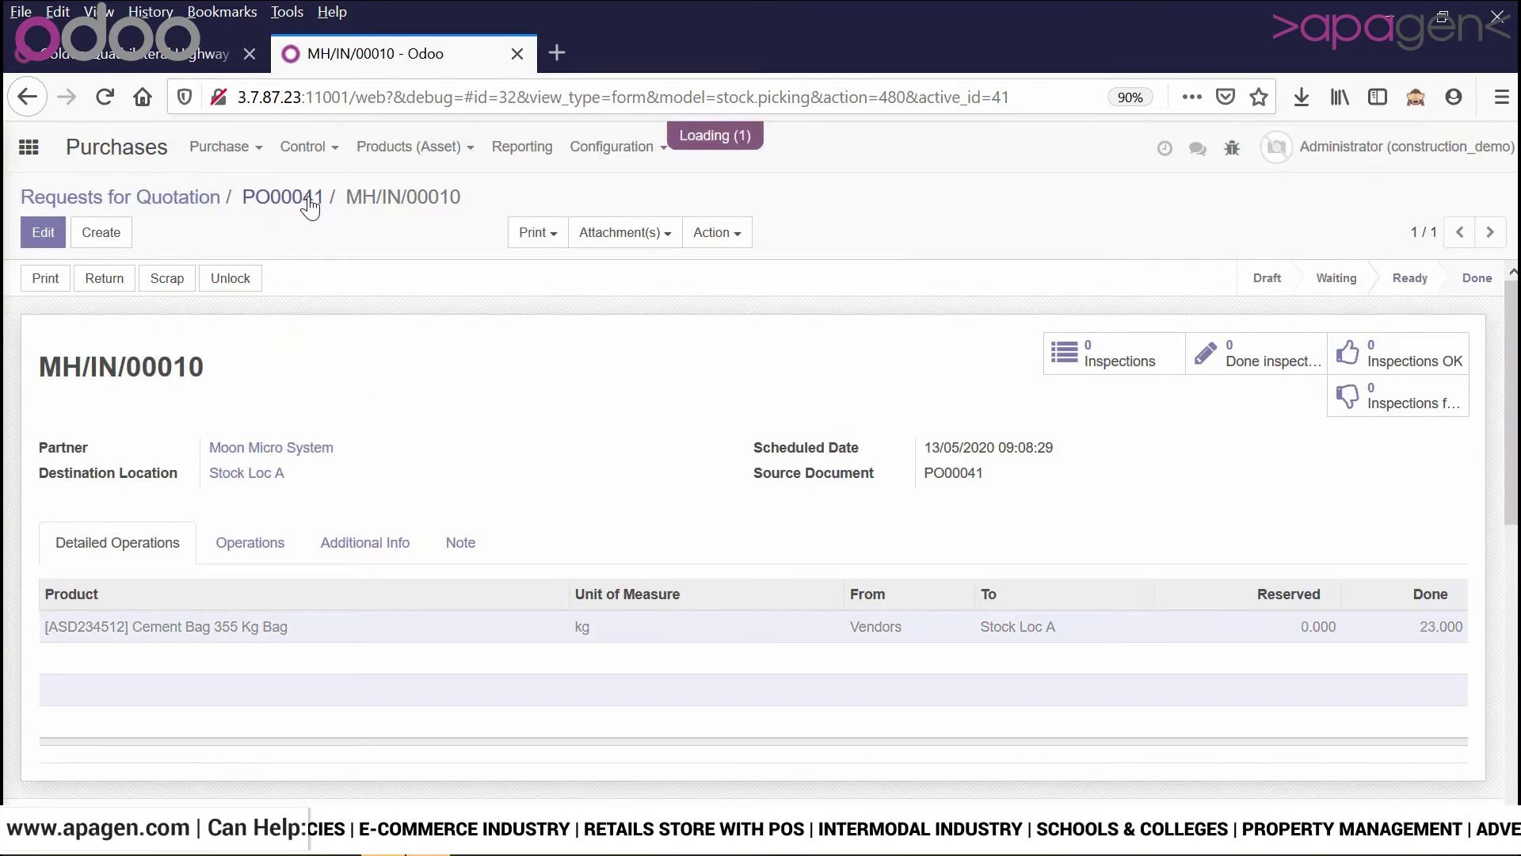
- Return to the purchase order and start a new vendor bill from it
left_click(310, 199)
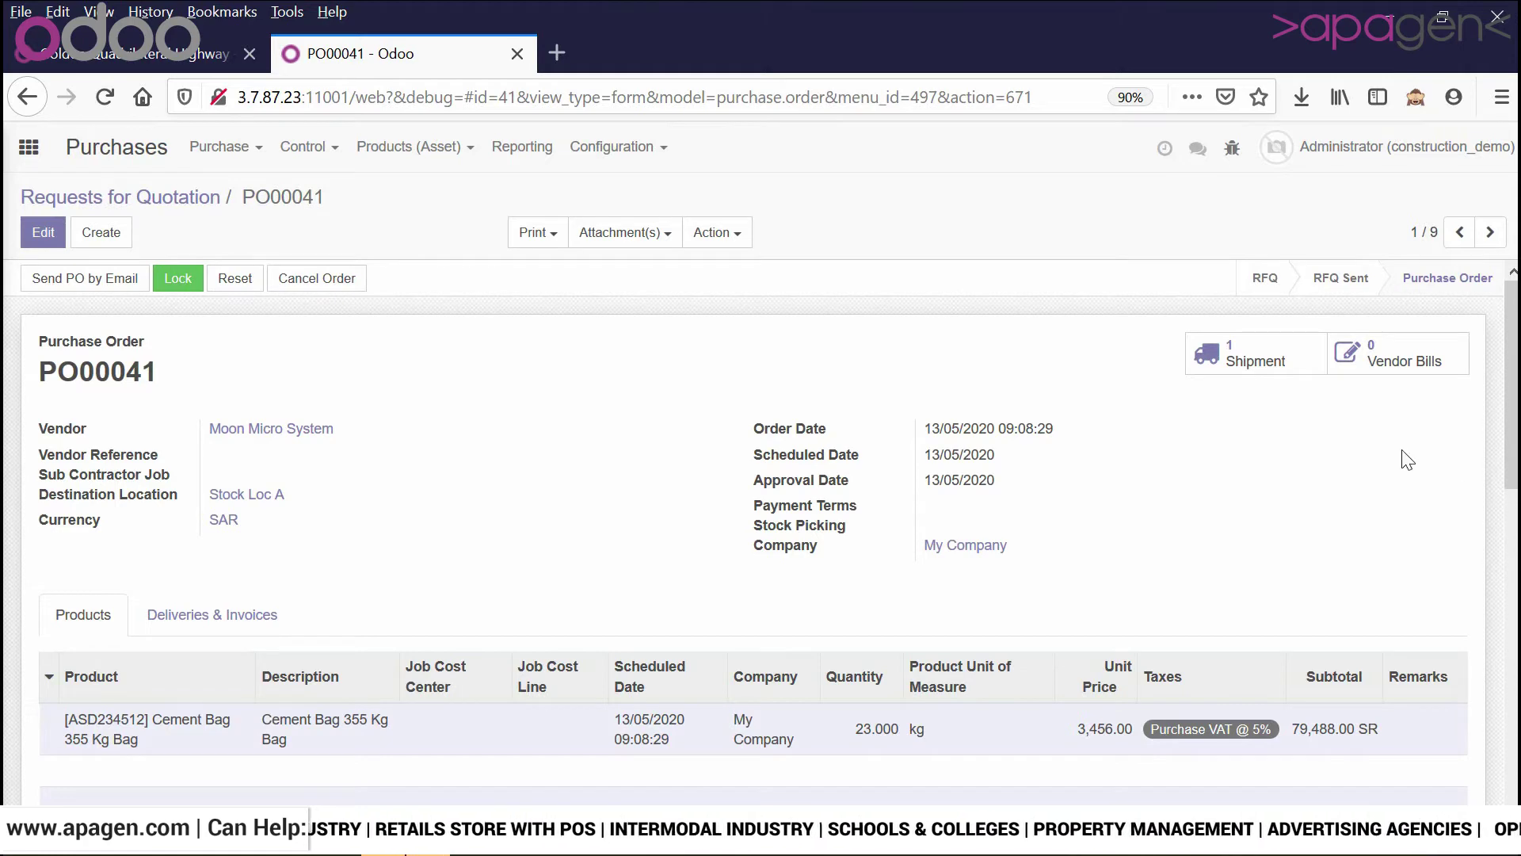
left_click(1383, 353)
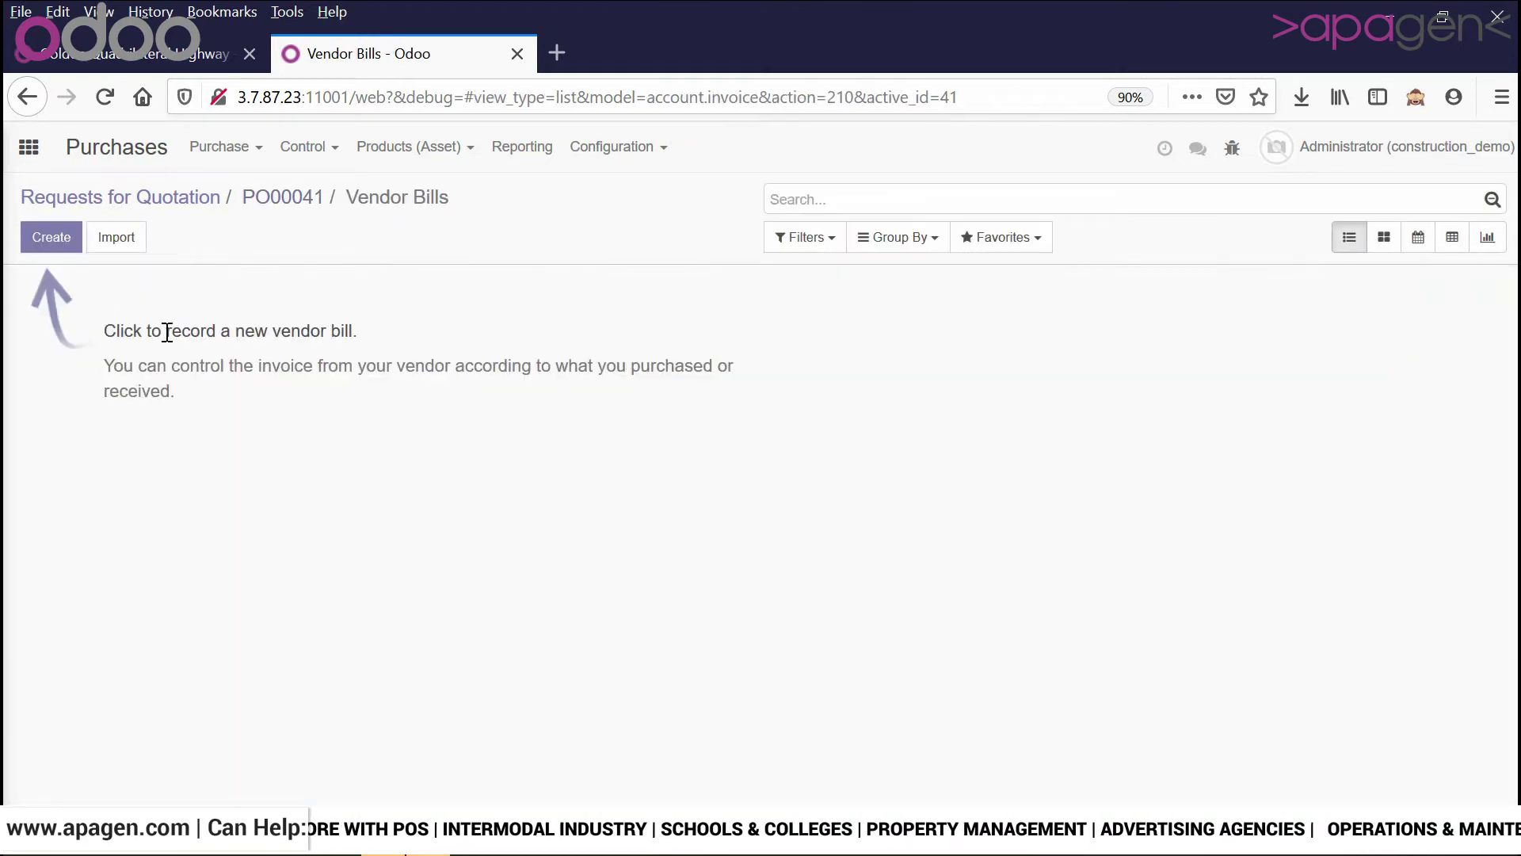
left_click(38, 249)
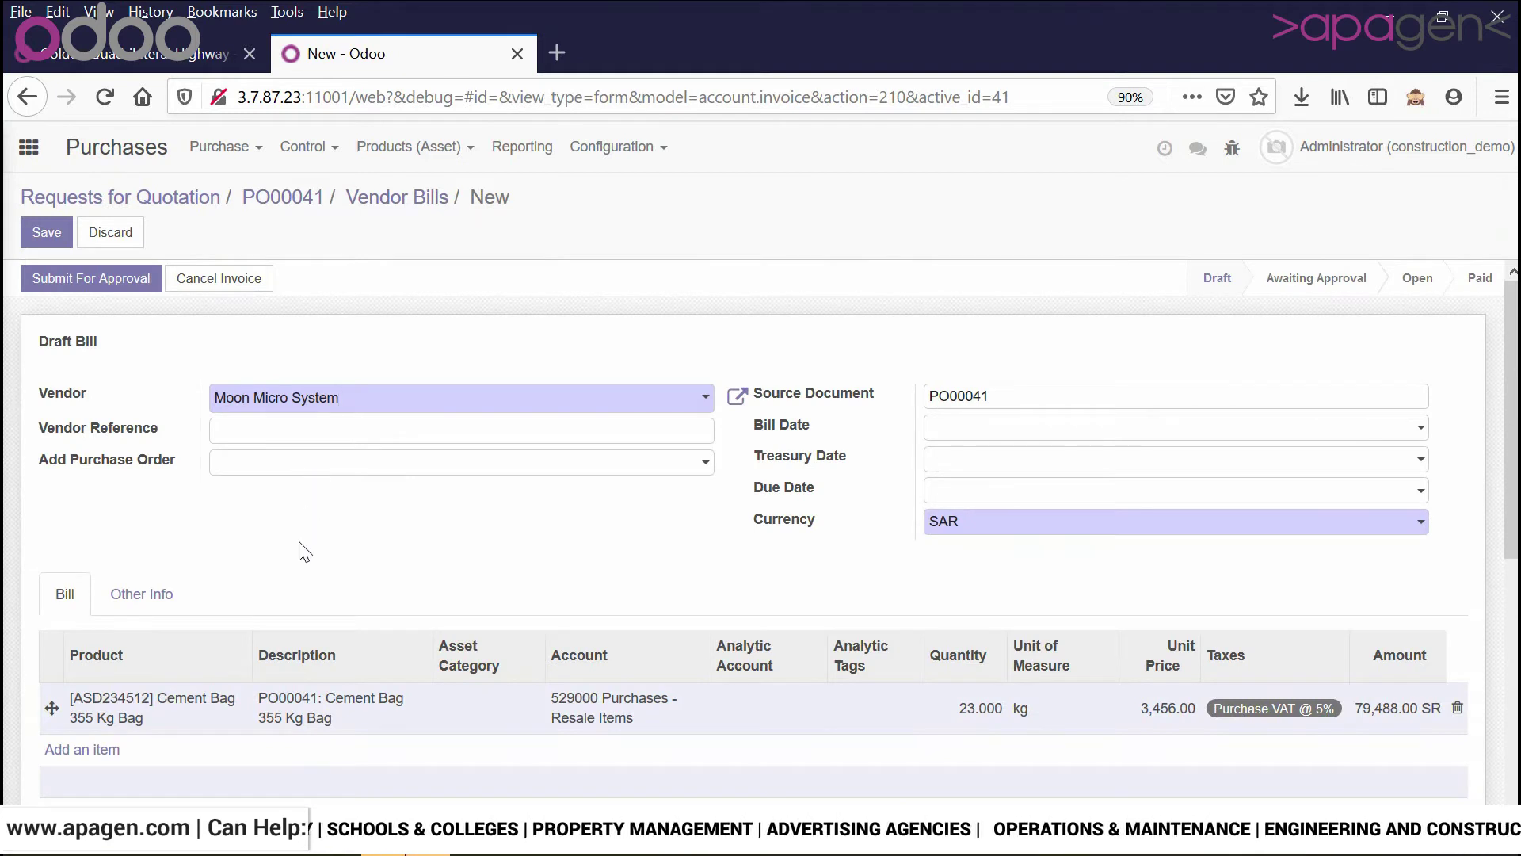
- Assign the analytic account Golden Quadrilateral Highway to the bill's cement bag line
left_click(812, 722)
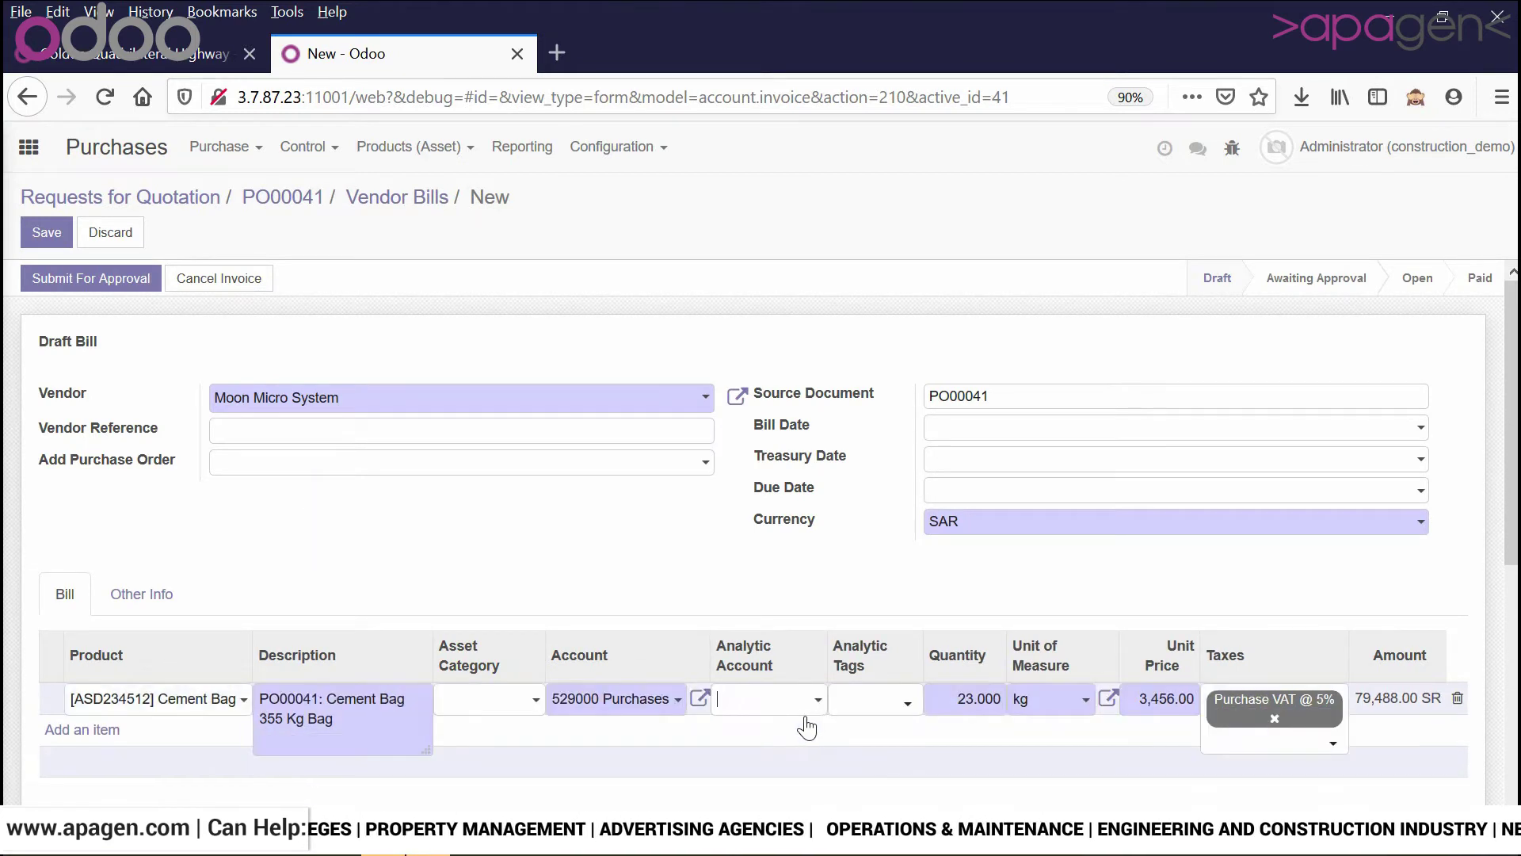
left_click(802, 711)
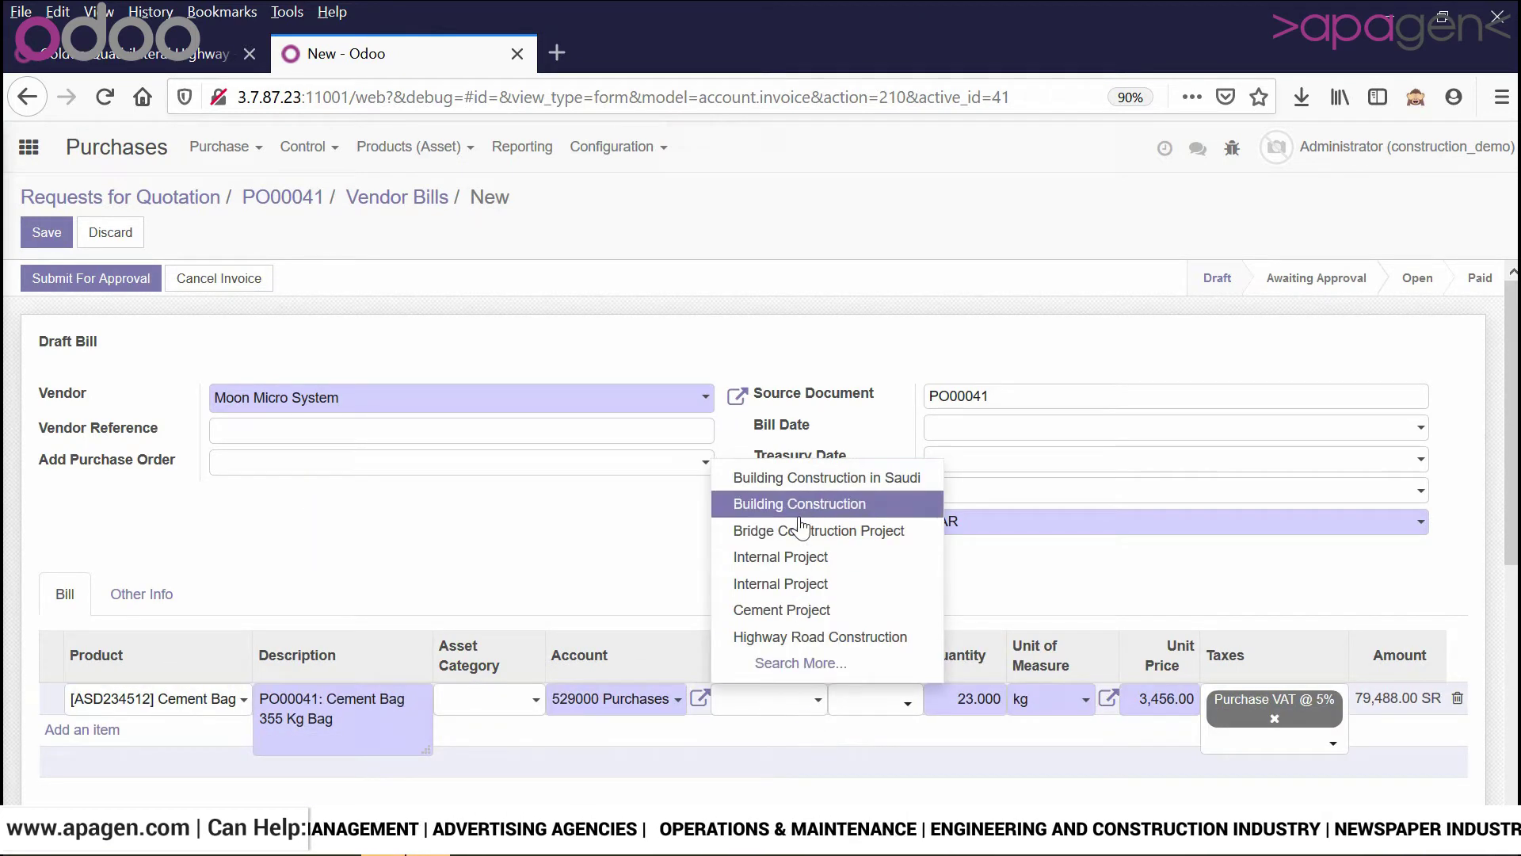
left_click(800, 664)
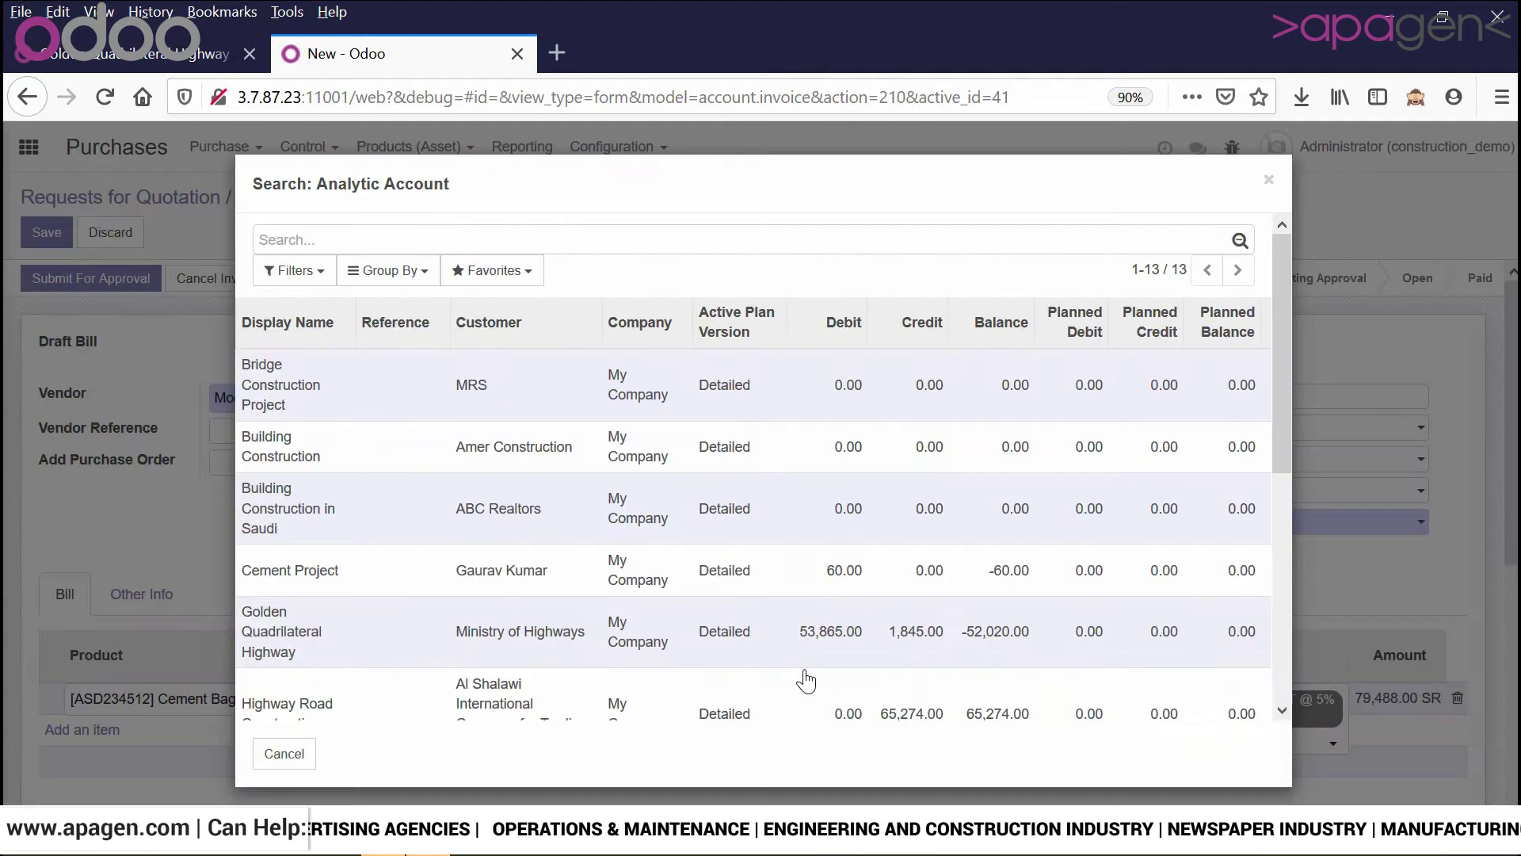
left_click(765, 631)
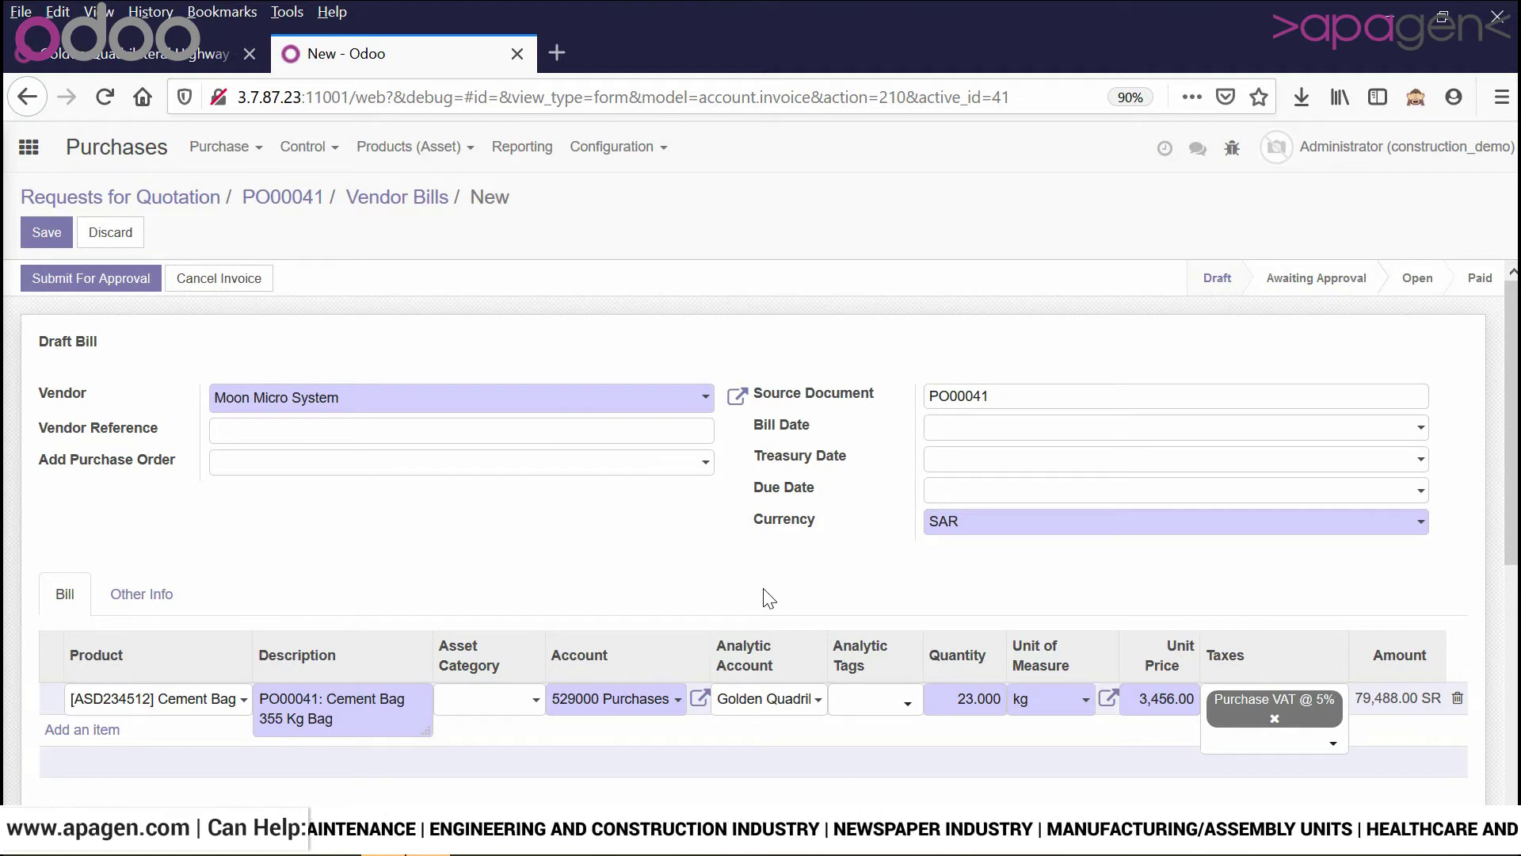
- Set the vendor bill's payment terms to 15 Days
left_click(183, 594)
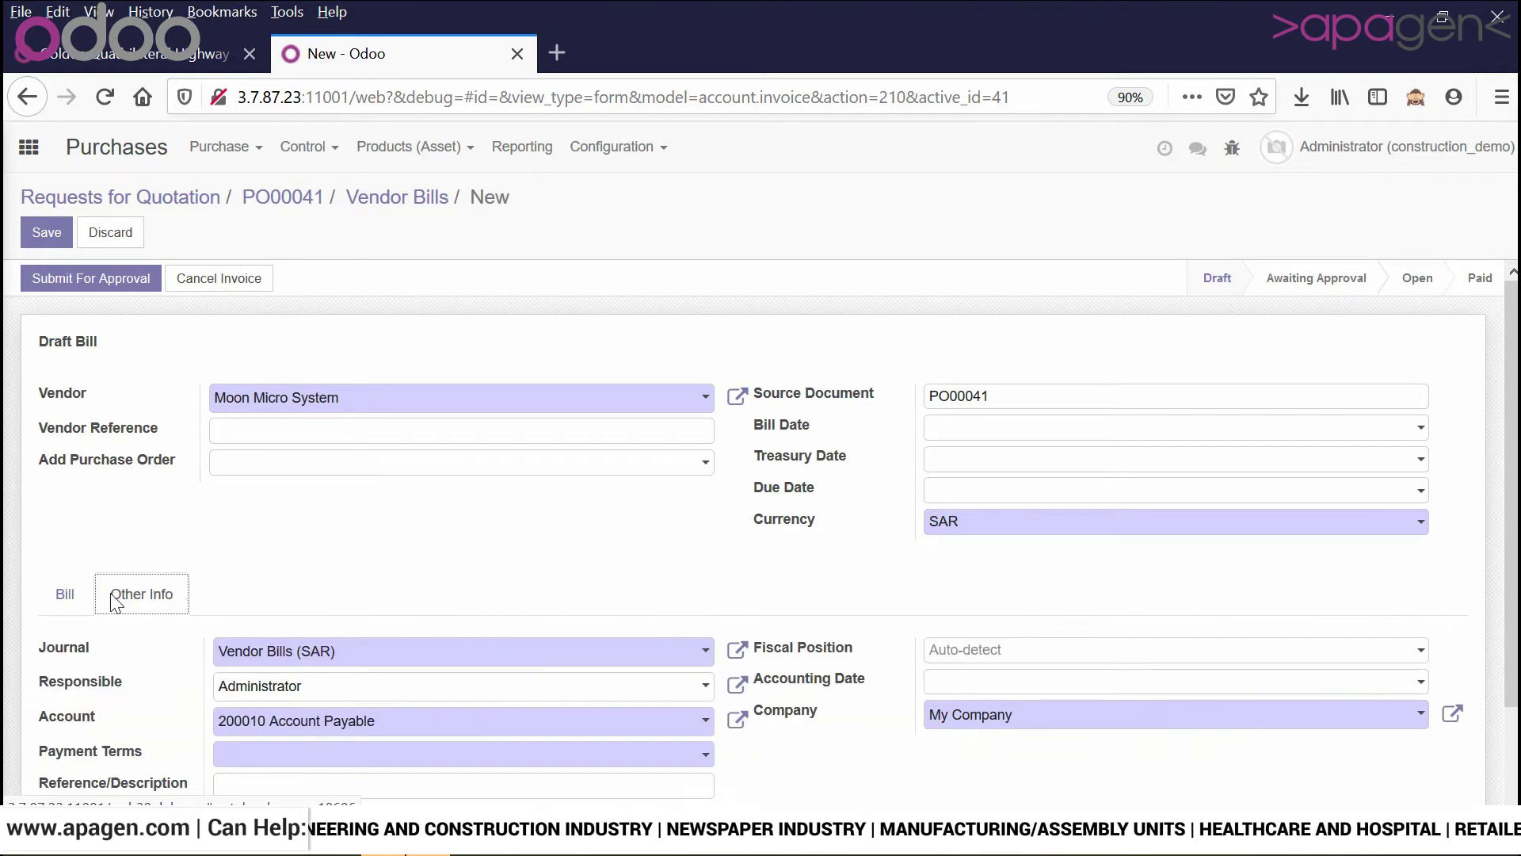
scroll(253, 622, "down", 2)
left_click(339, 651)
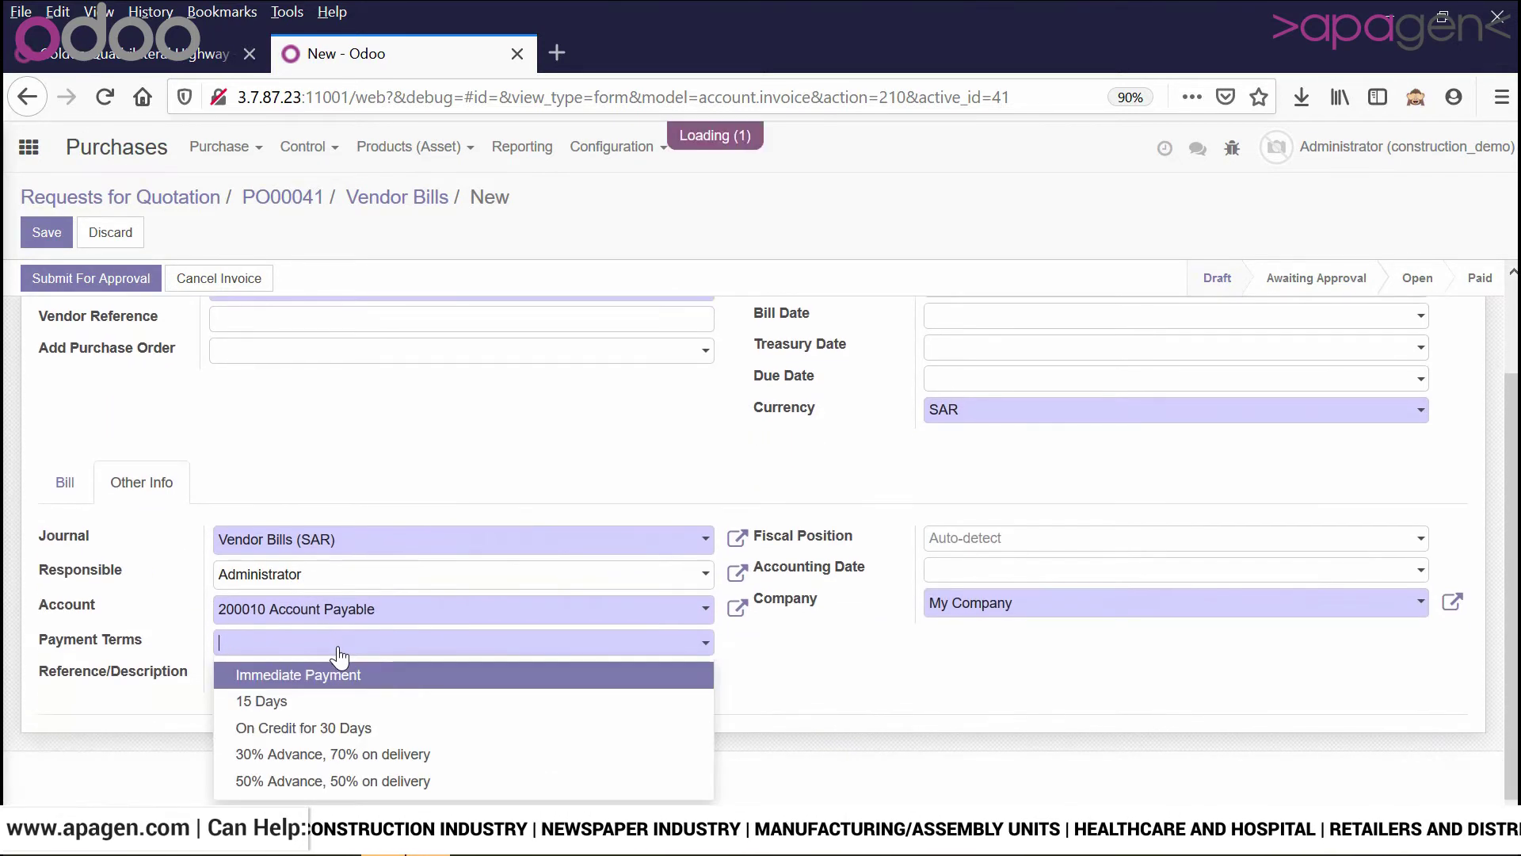
left_click(341, 701)
- Submit the vendor bill for approval, validate it and show its bill lines
scroll(339, 701, "up", 2)
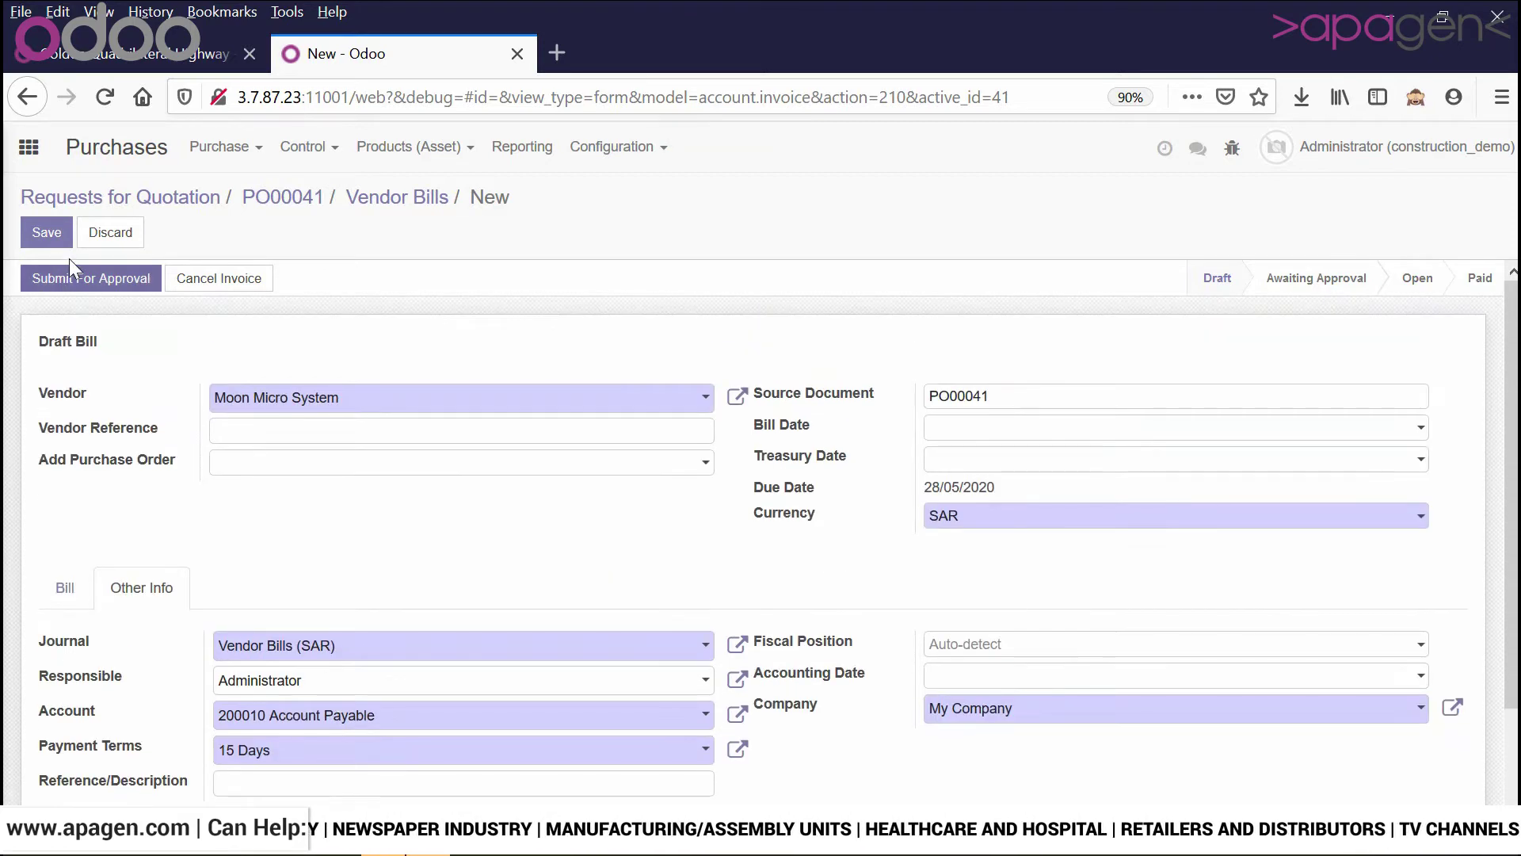
left_click(116, 287)
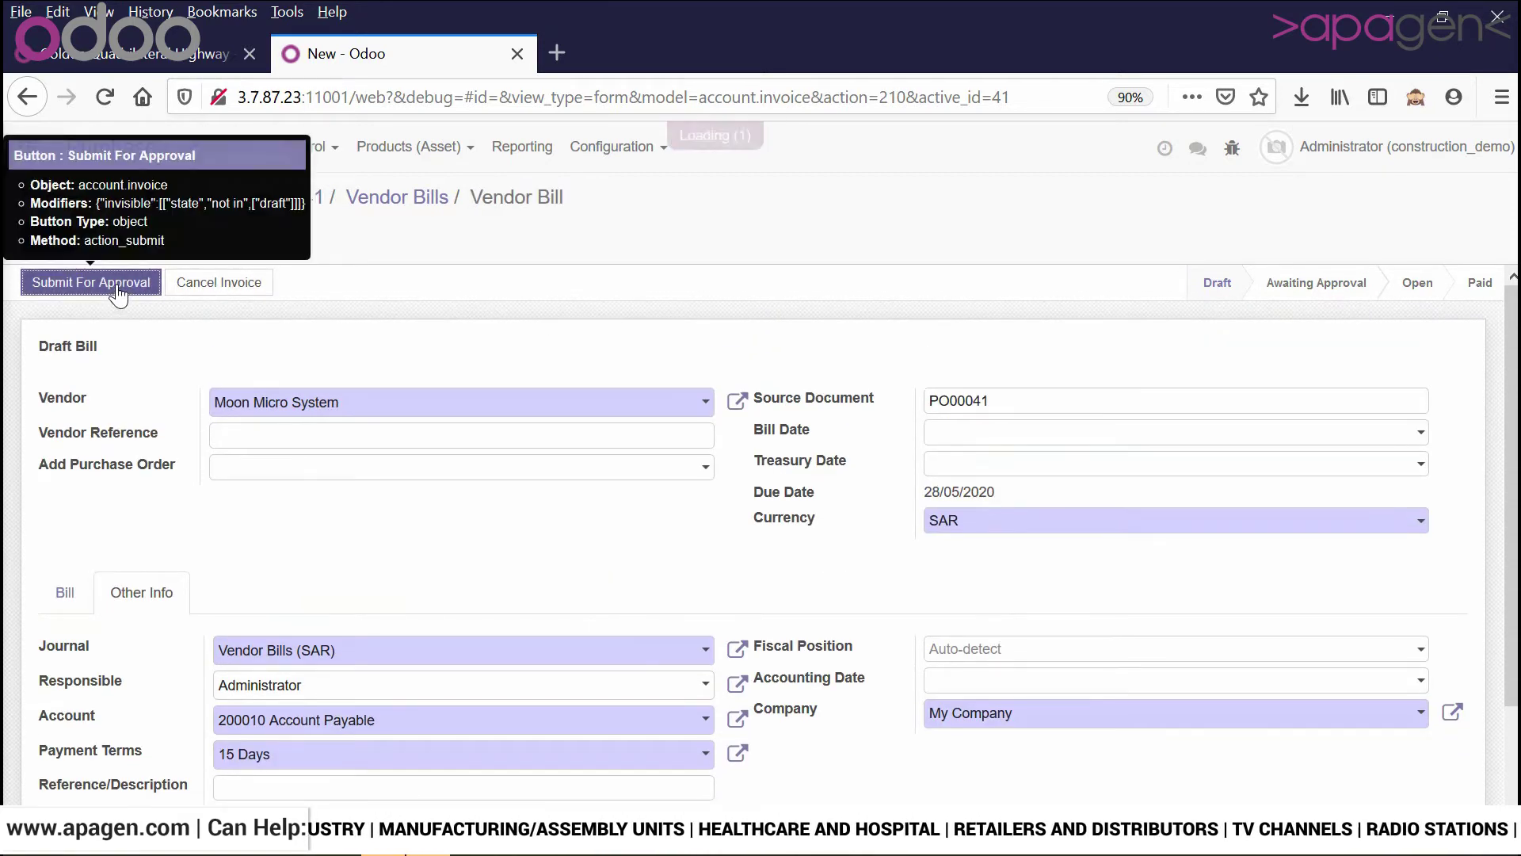
left_click(188, 287)
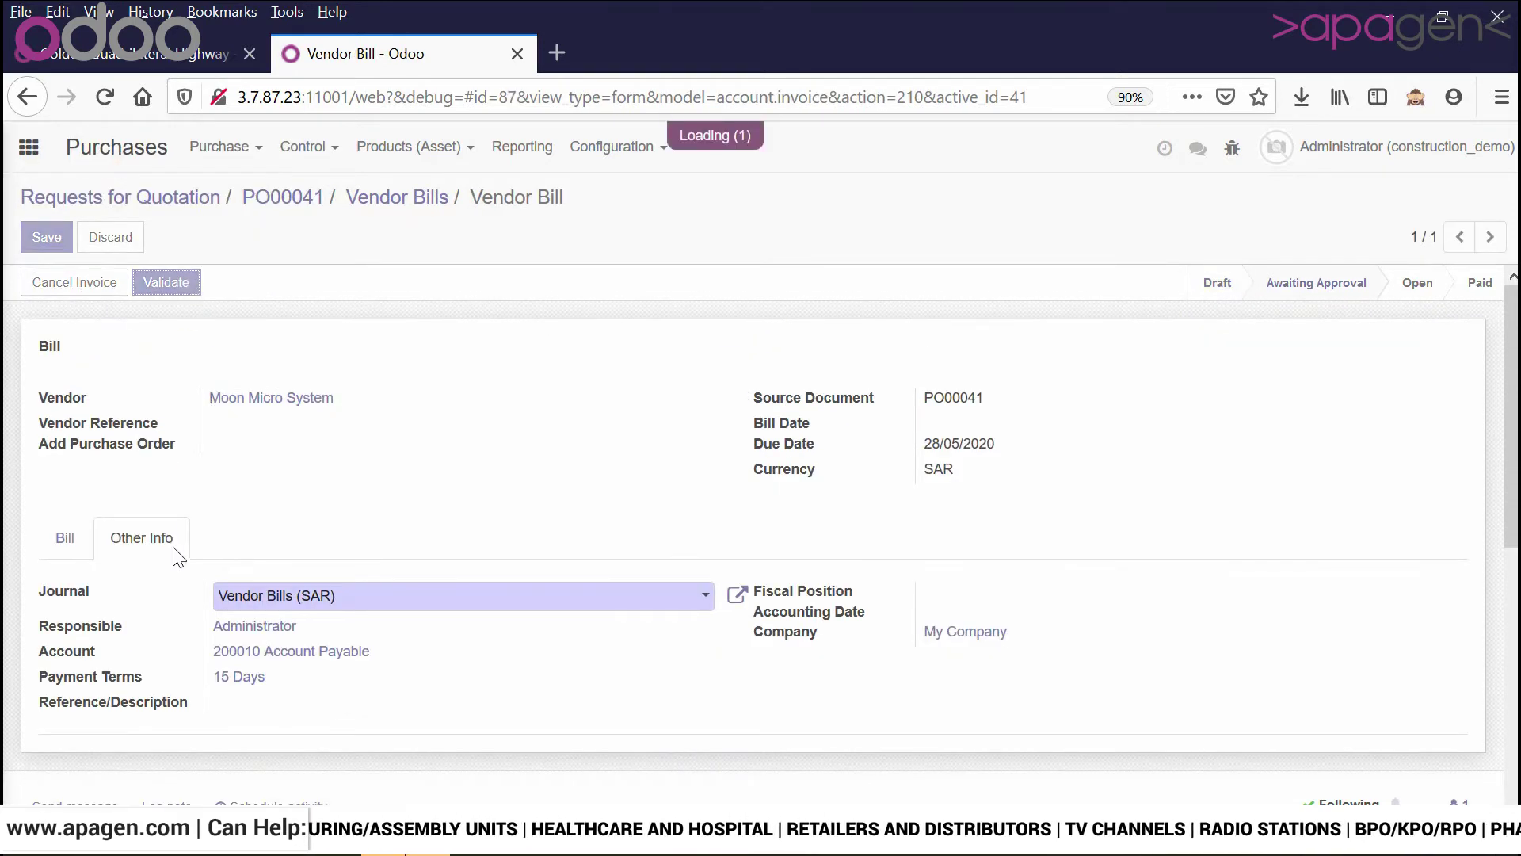
left_click(67, 581)
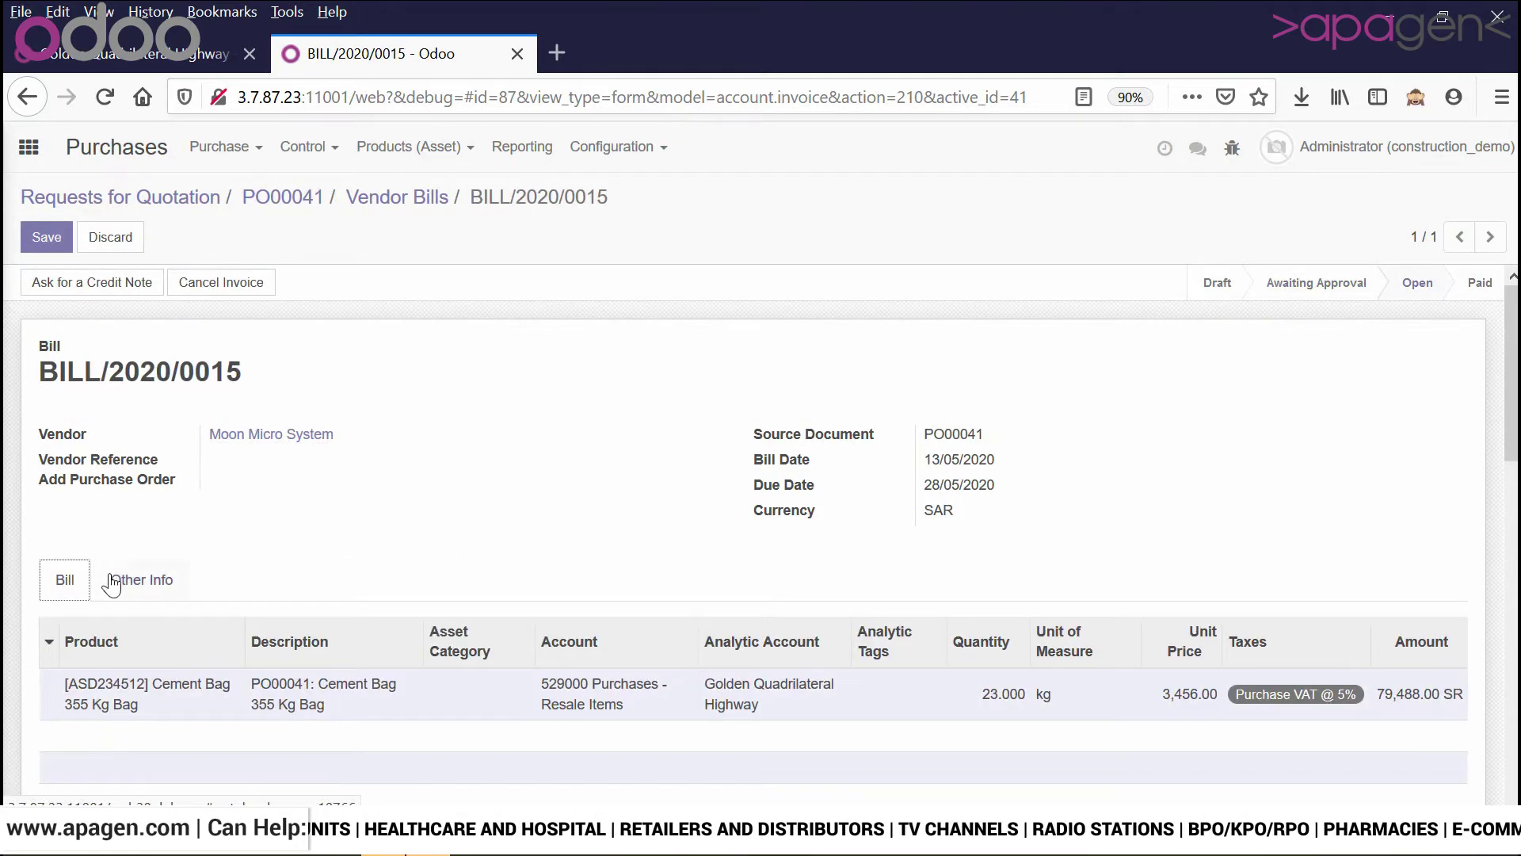
- Save the validated vendor bill and return to its purchase order
left_click(49, 242)
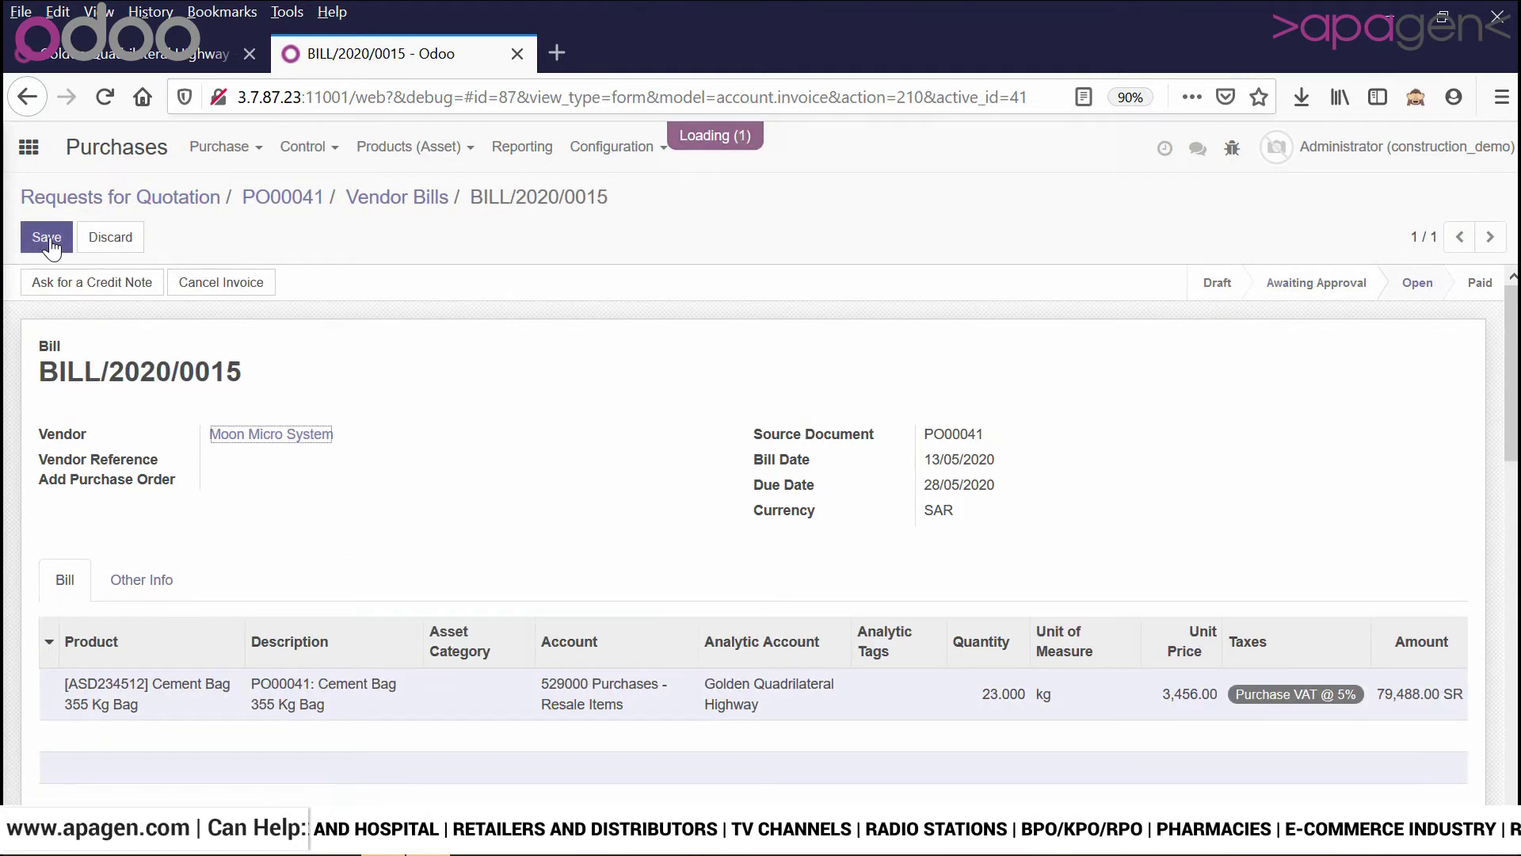
left_click(416, 200)
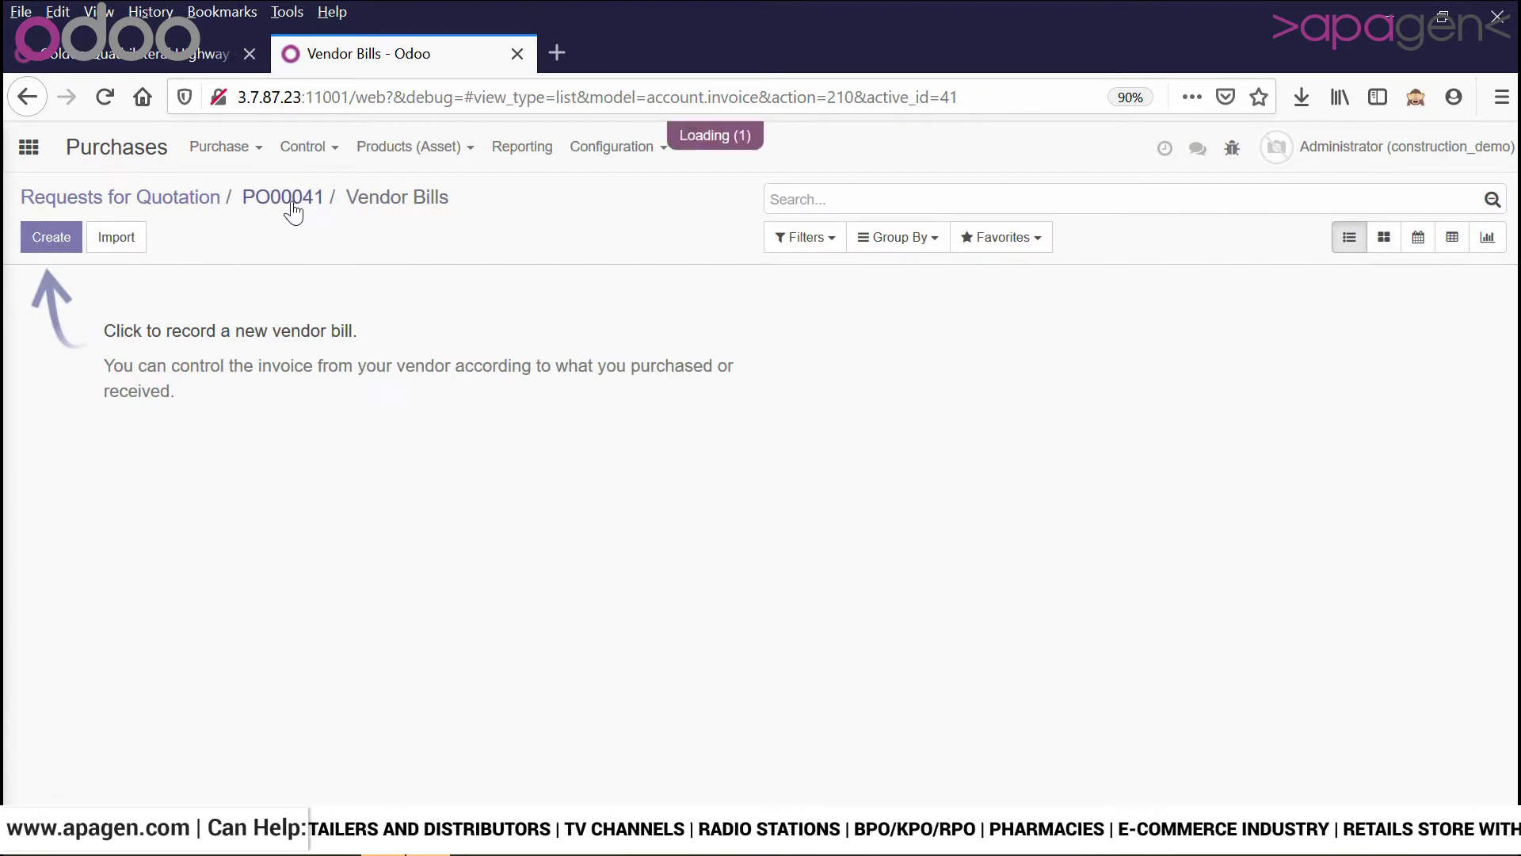
left_click(296, 210)
left_click(221, 147)
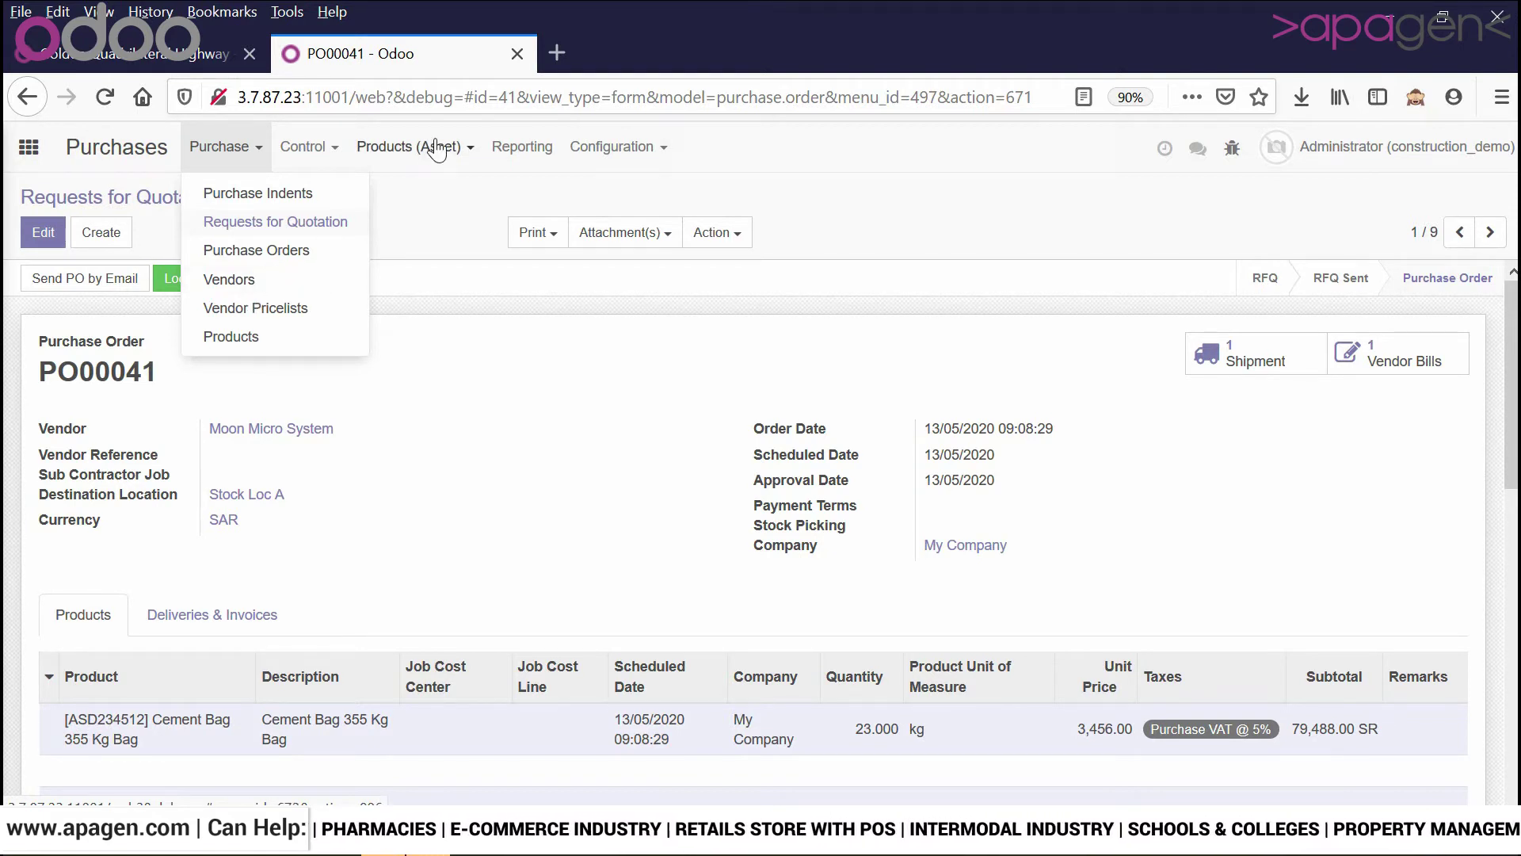
mouse_move(318, 148)
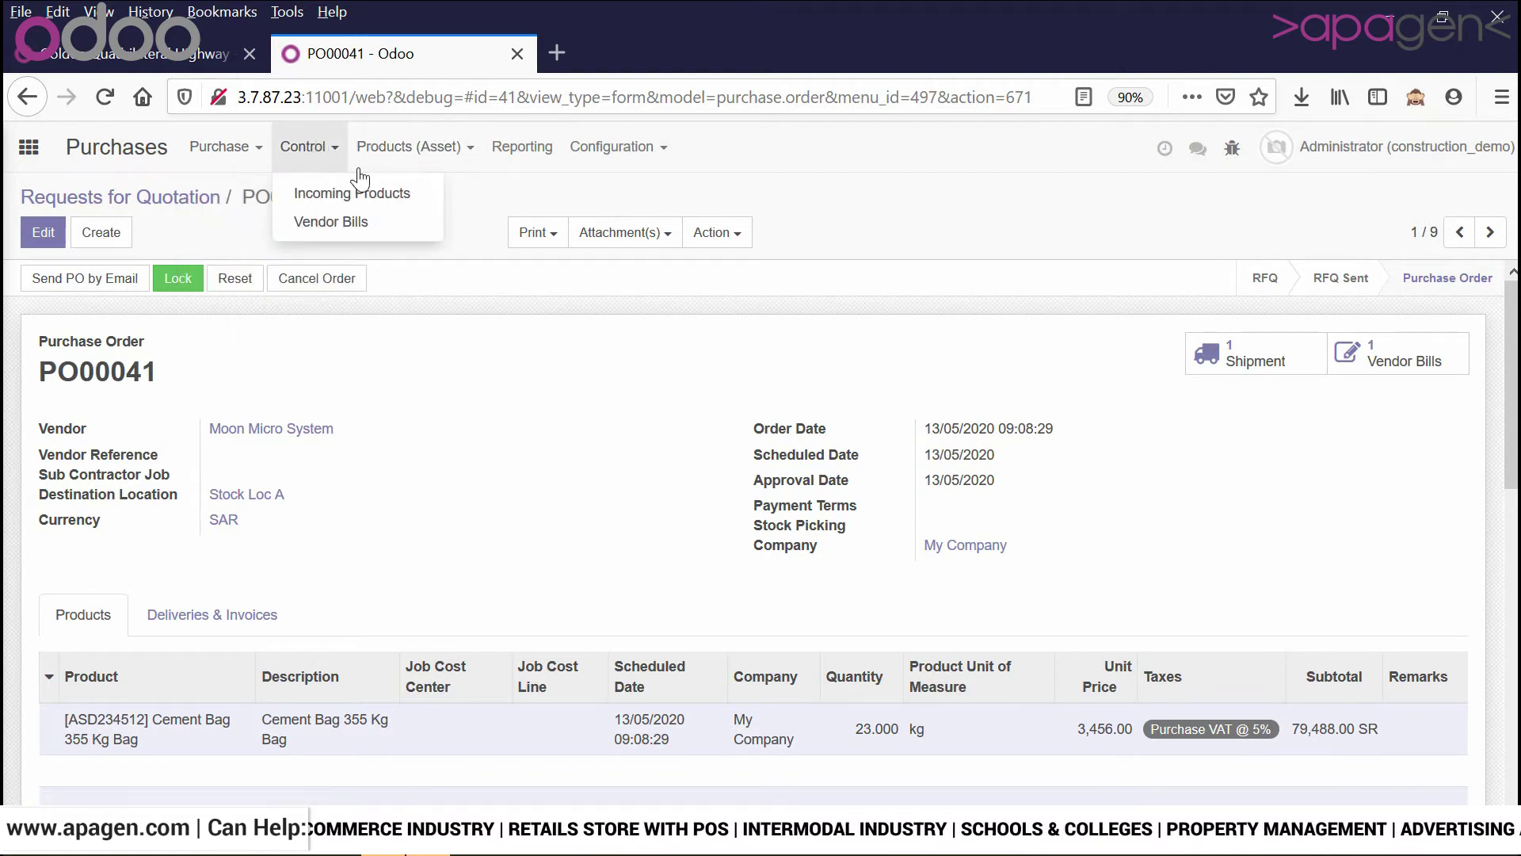
left_click(454, 208)
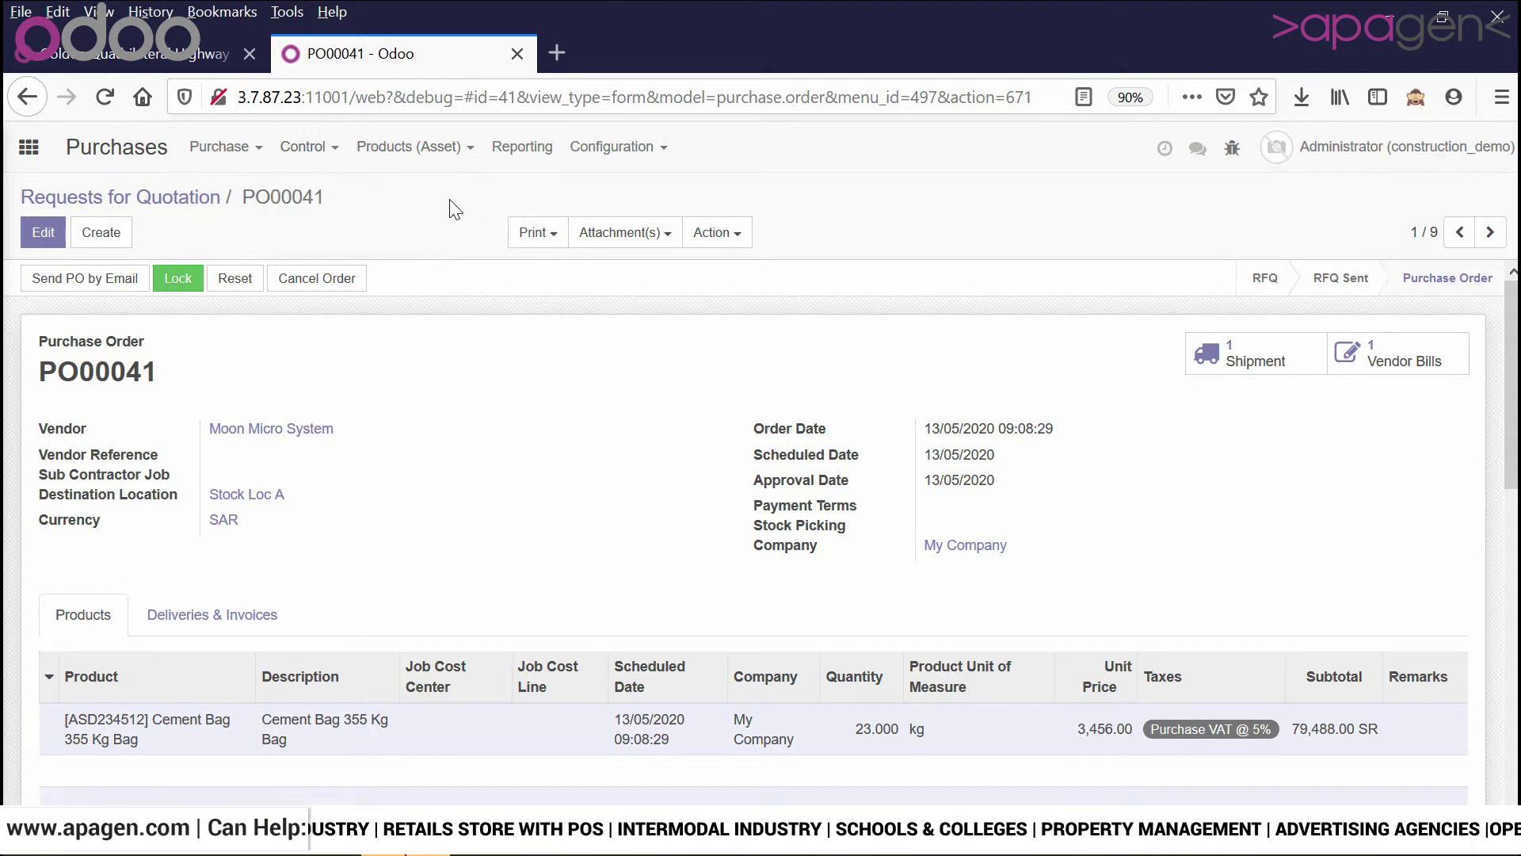
- Open the Inventory module's dashboard and look through its warehouse, product and unit configuration options
left_click(26, 149)
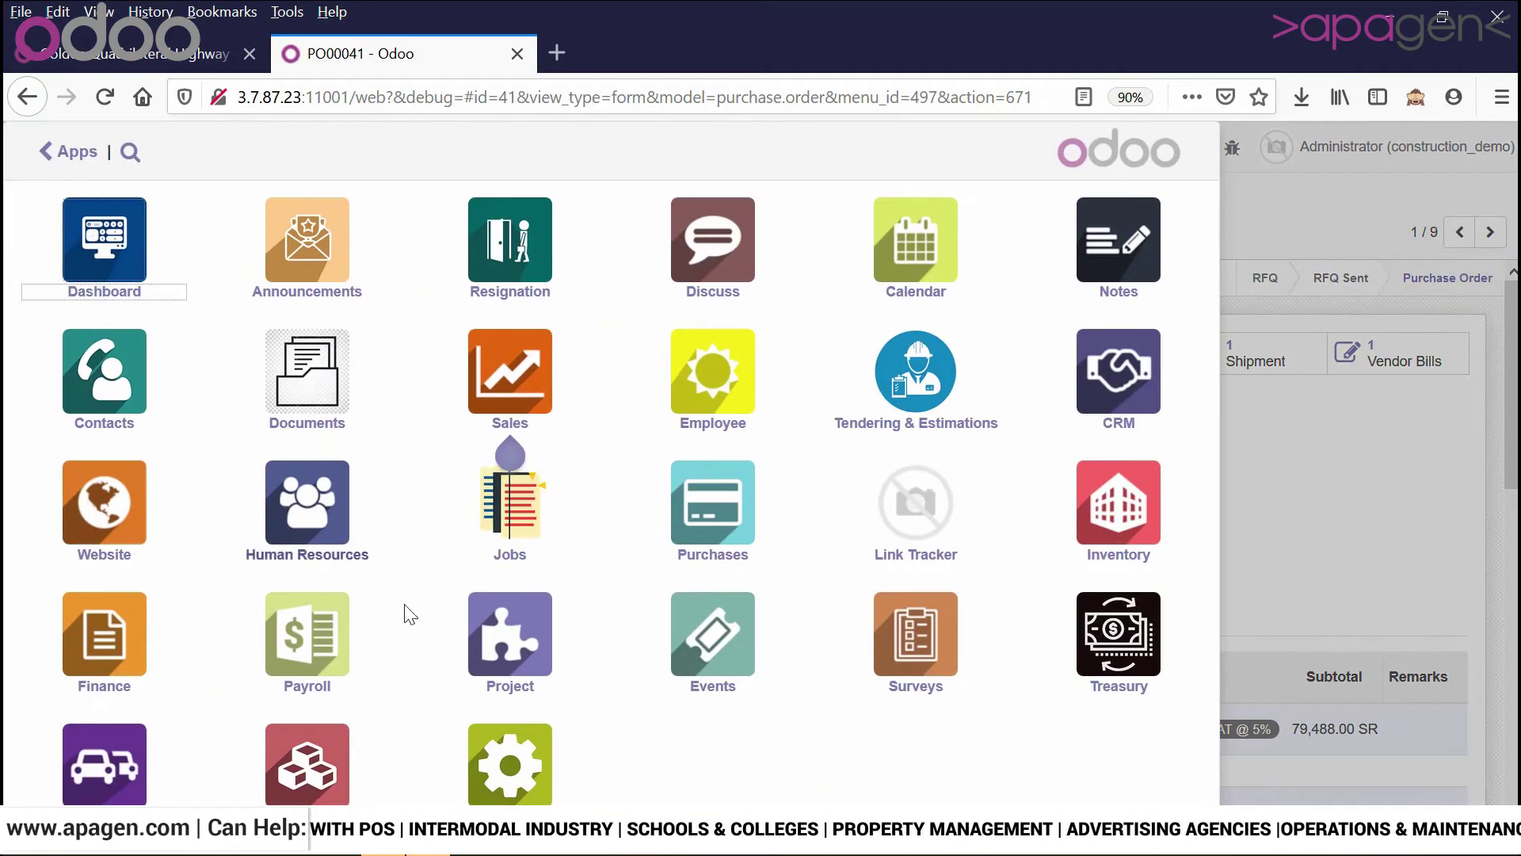
scroll(634, 773, "down", 1)
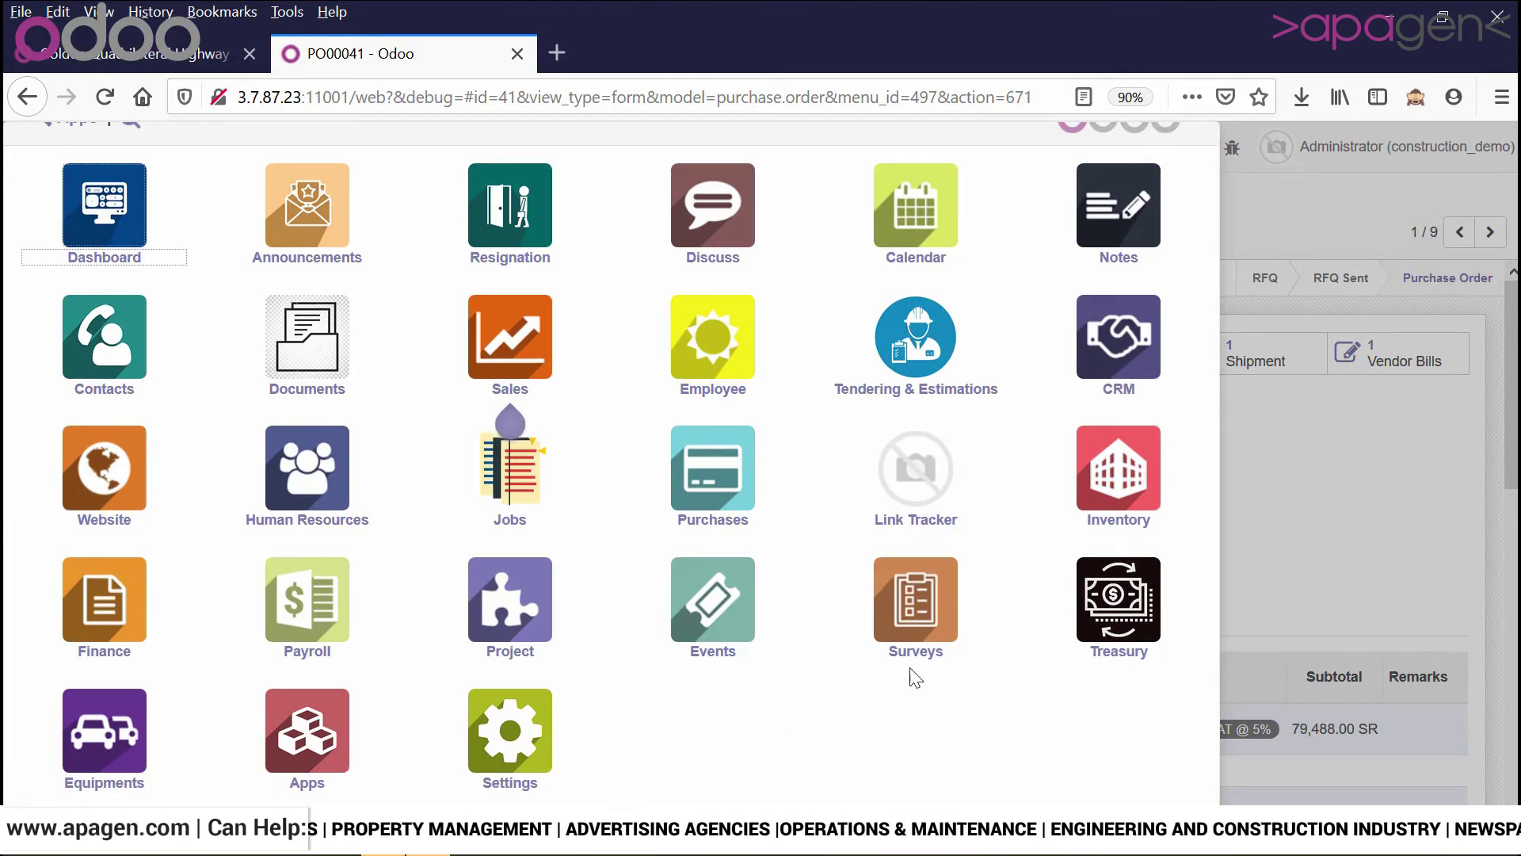
left_click(1154, 476)
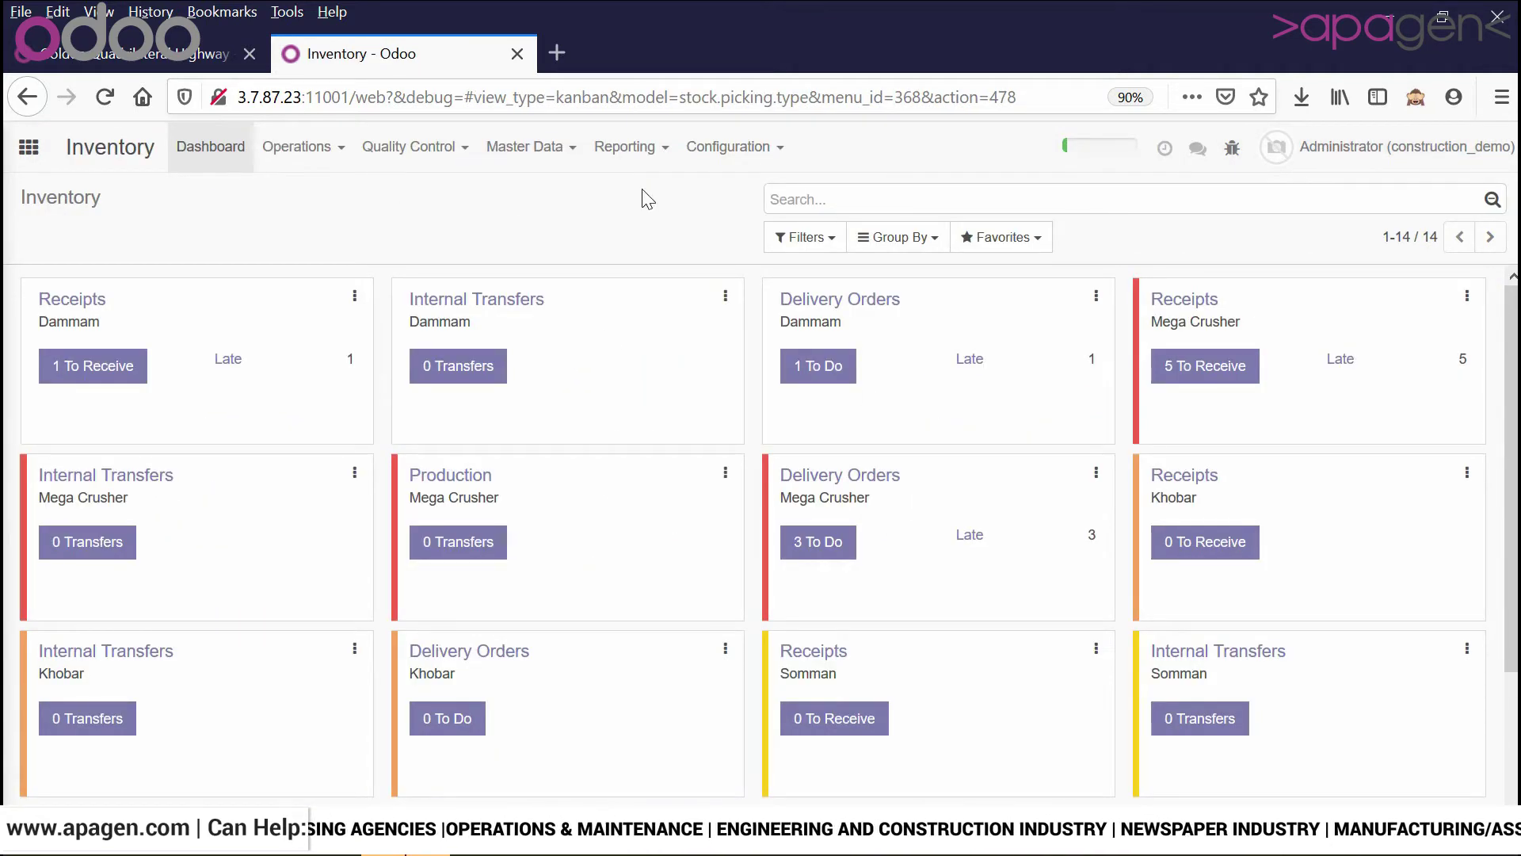
left_click(712, 155)
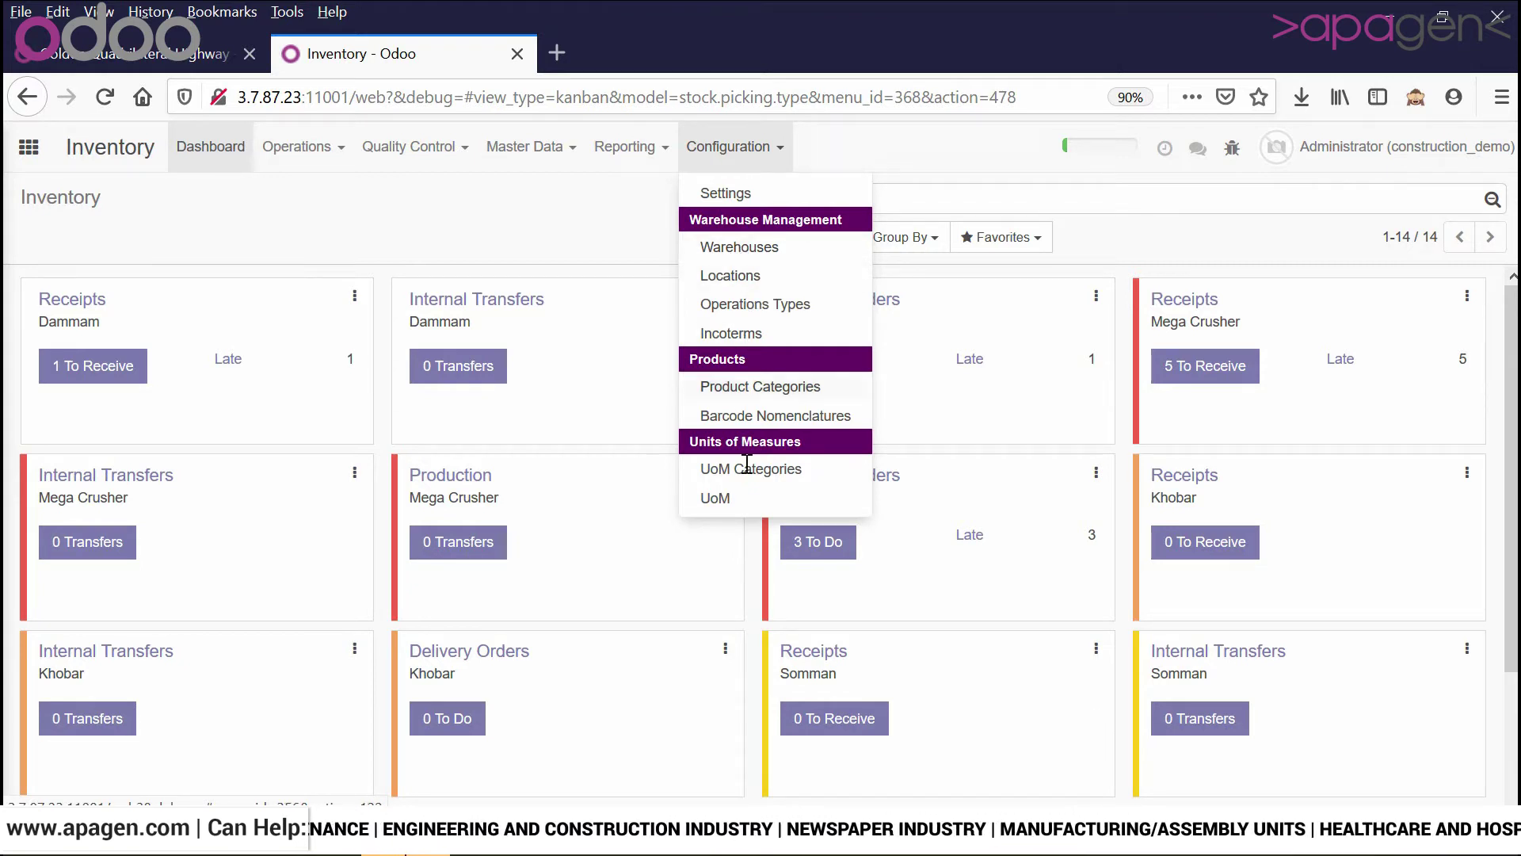
left_click(268, 241)
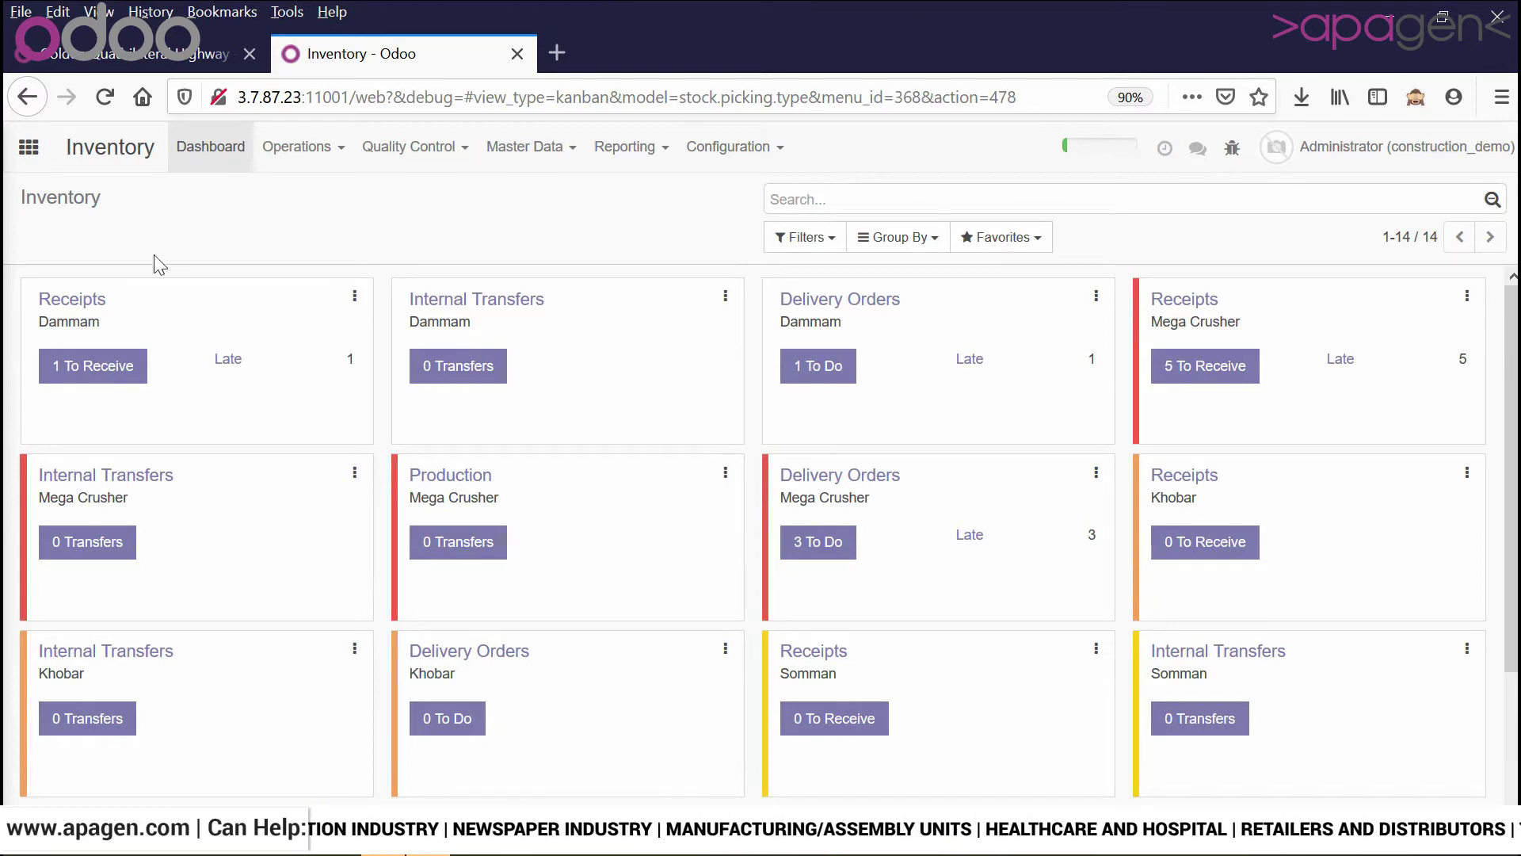
- Open the stock transfers and start a blank transfer to view its additional information
left_click(305, 152)
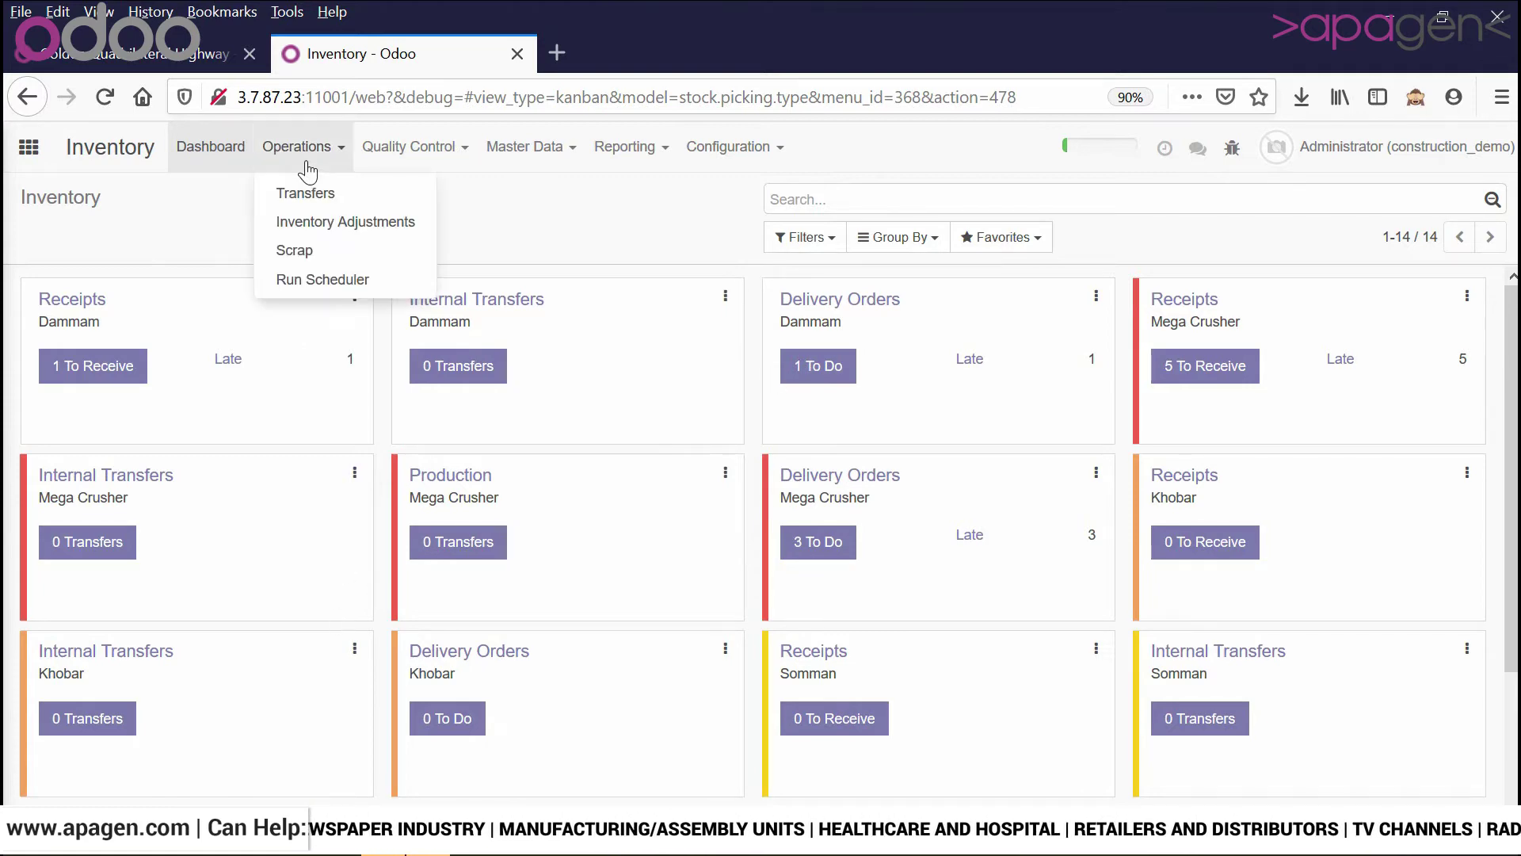
left_click(329, 197)
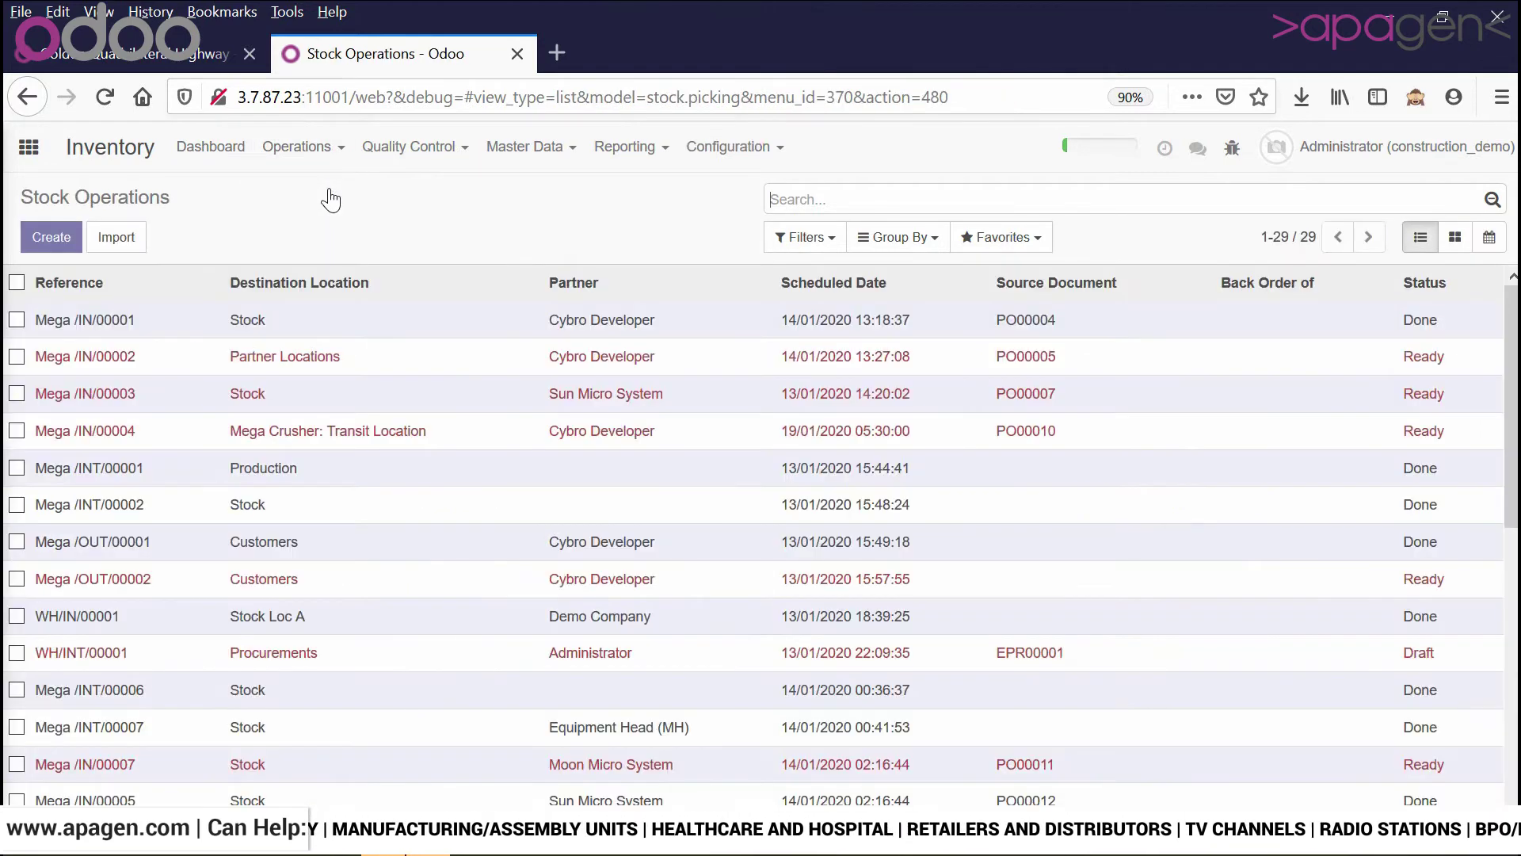
left_click(46, 242)
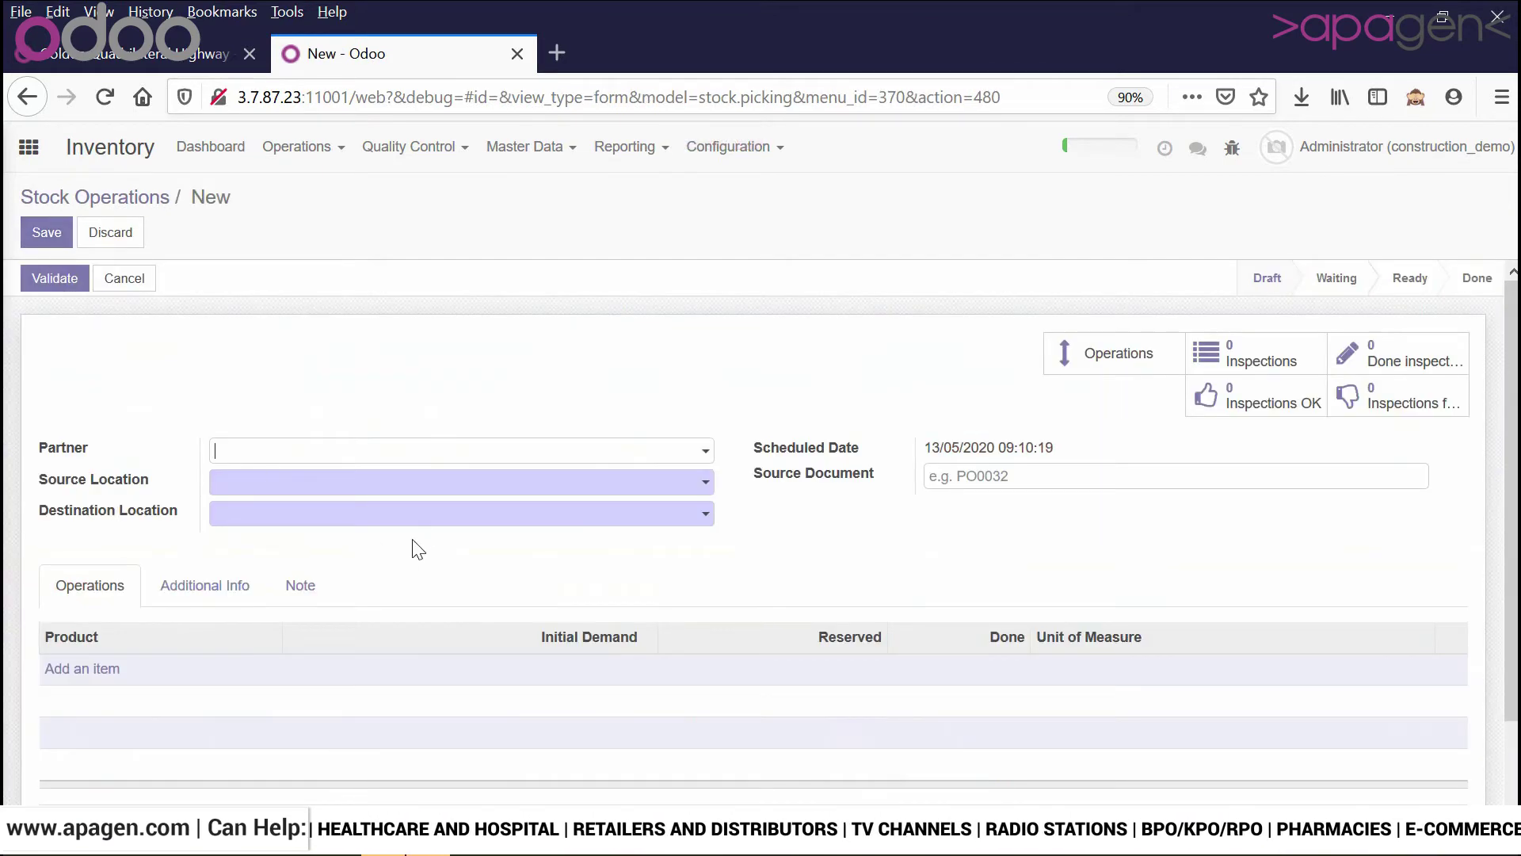
left_click(238, 603)
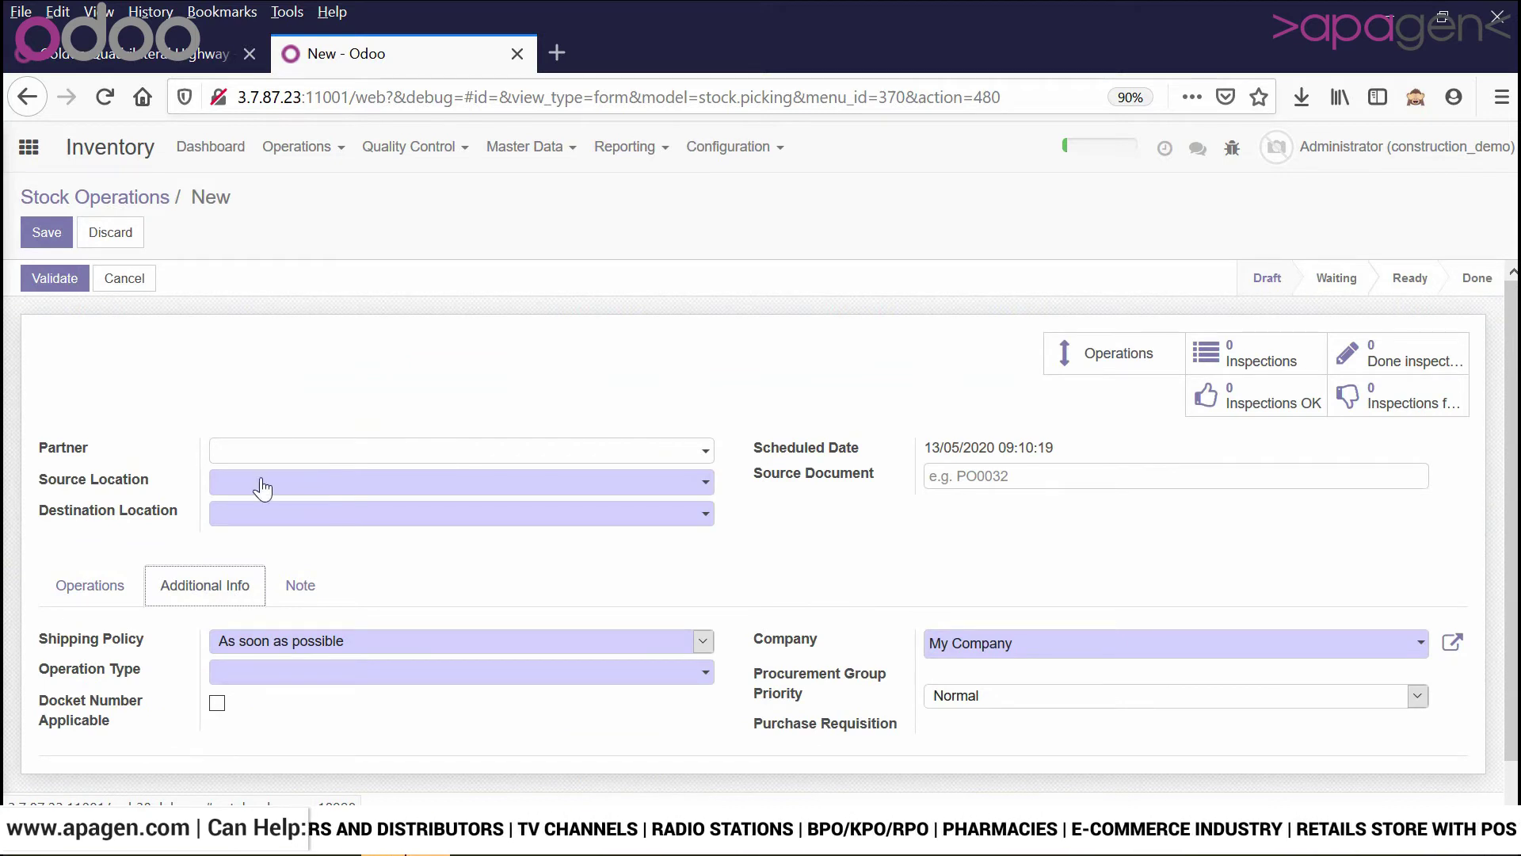
- Open the quality inspections, view inspection QC-000001 and look over the available inventory reports
triple_click(417, 157)
left_click(418, 151)
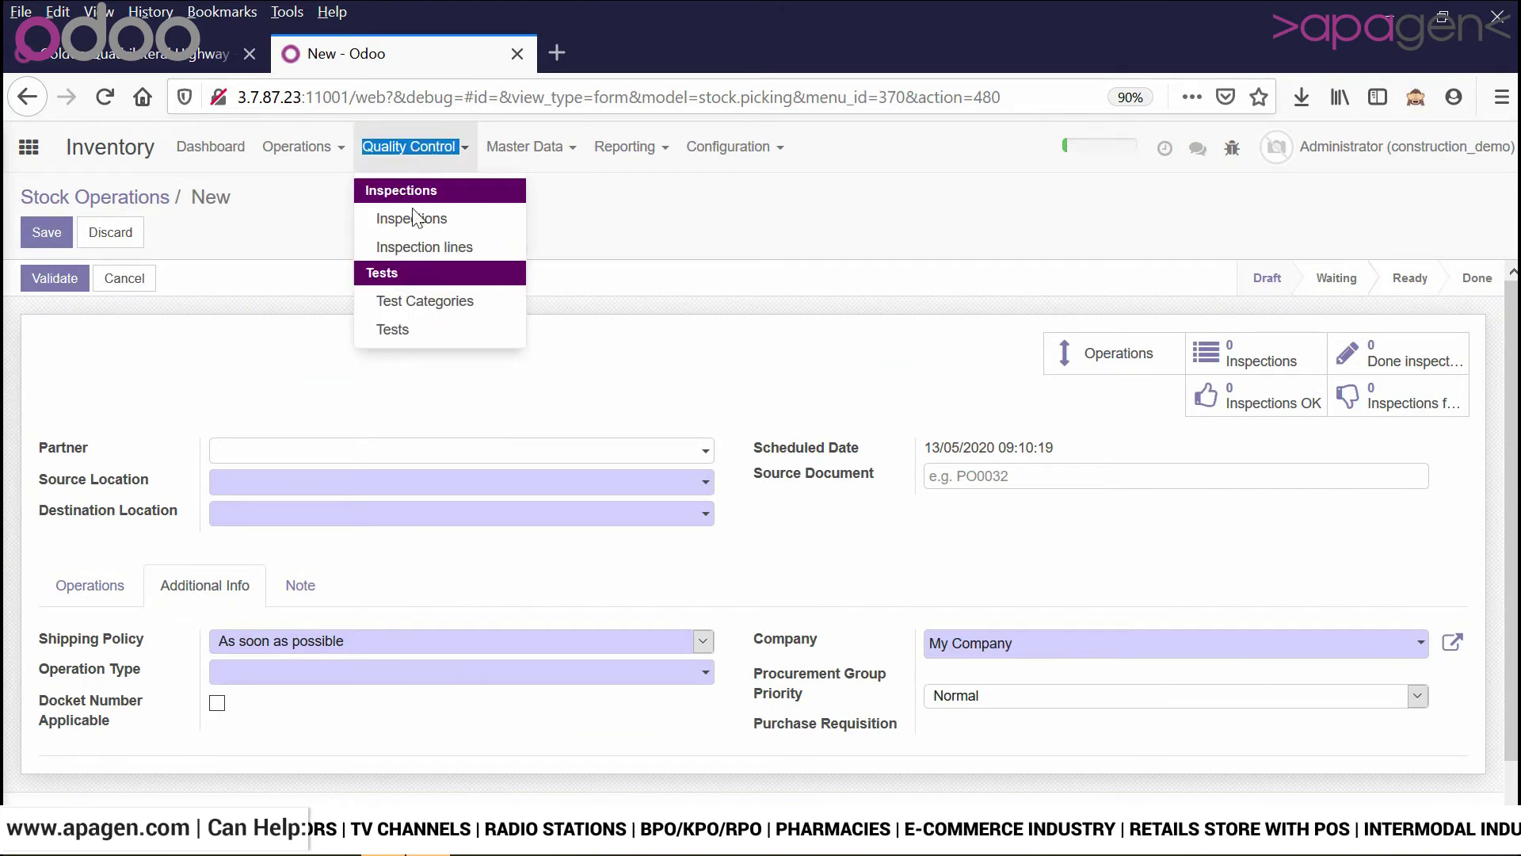
left_click(414, 217)
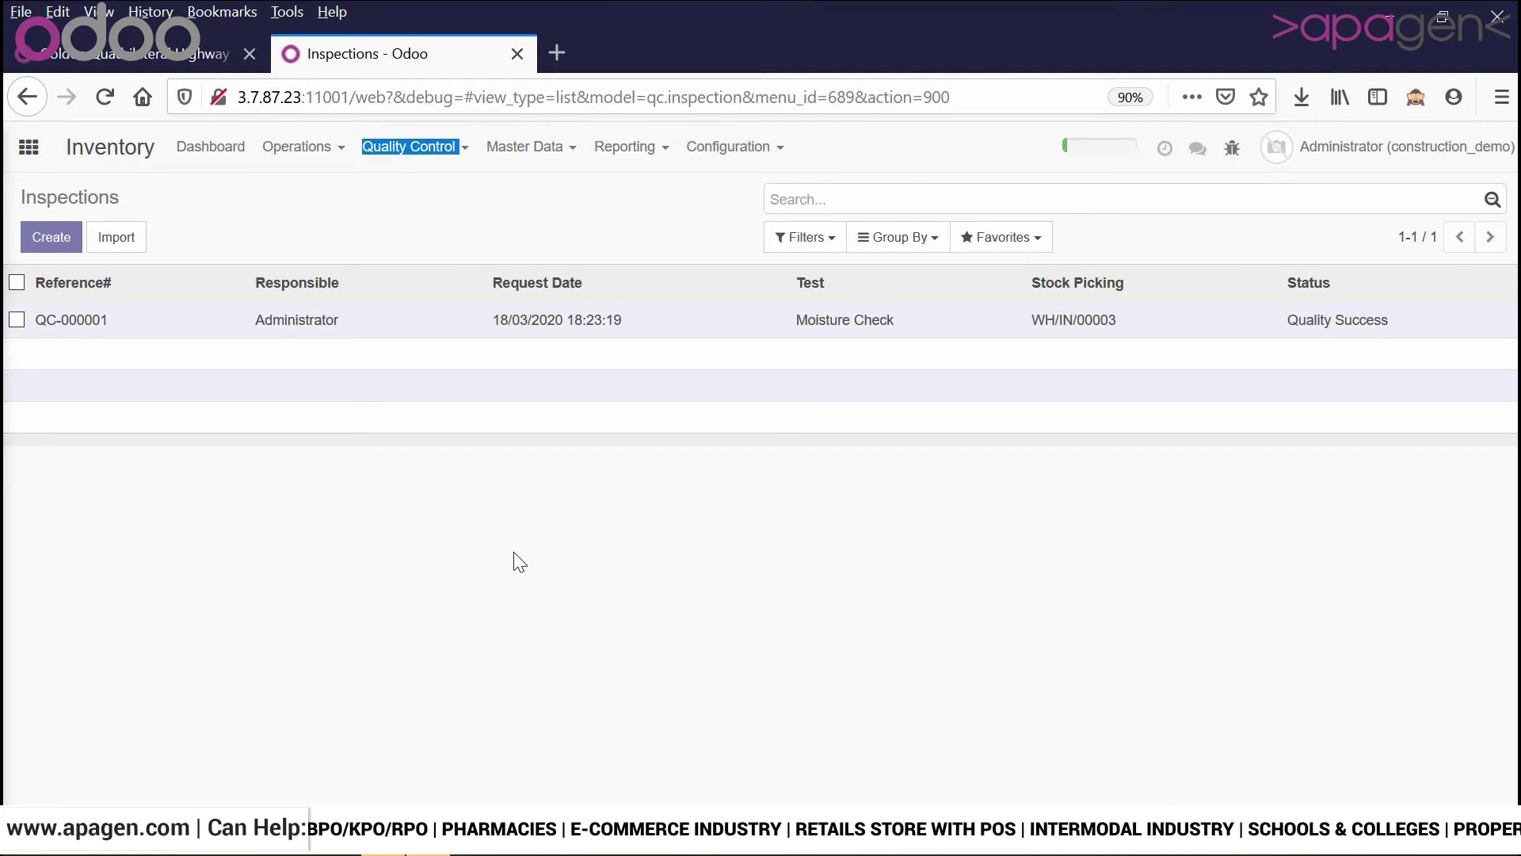
left_click(443, 333)
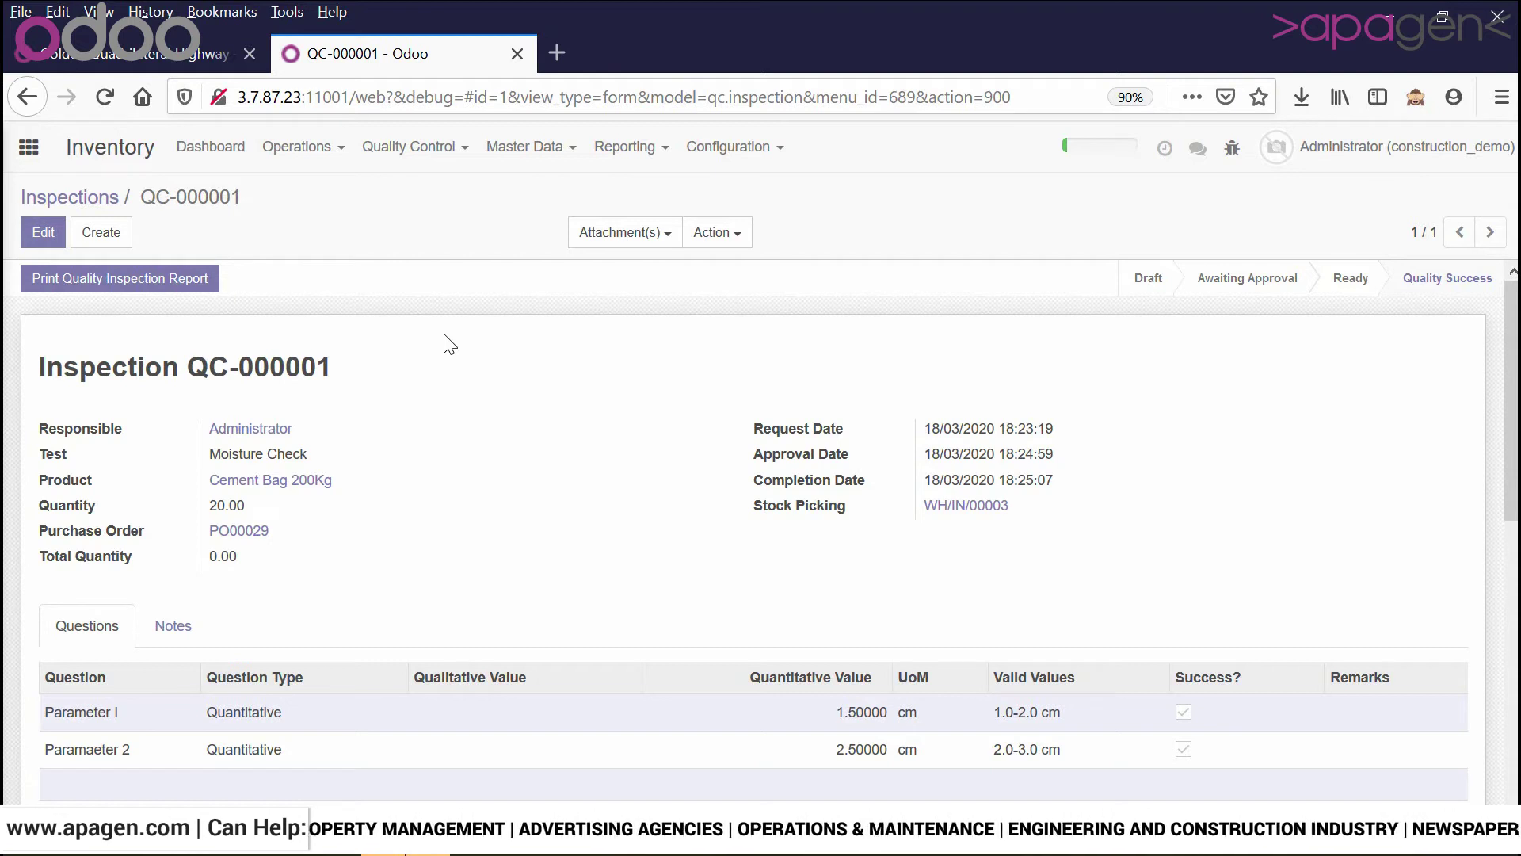
left_click(598, 159)
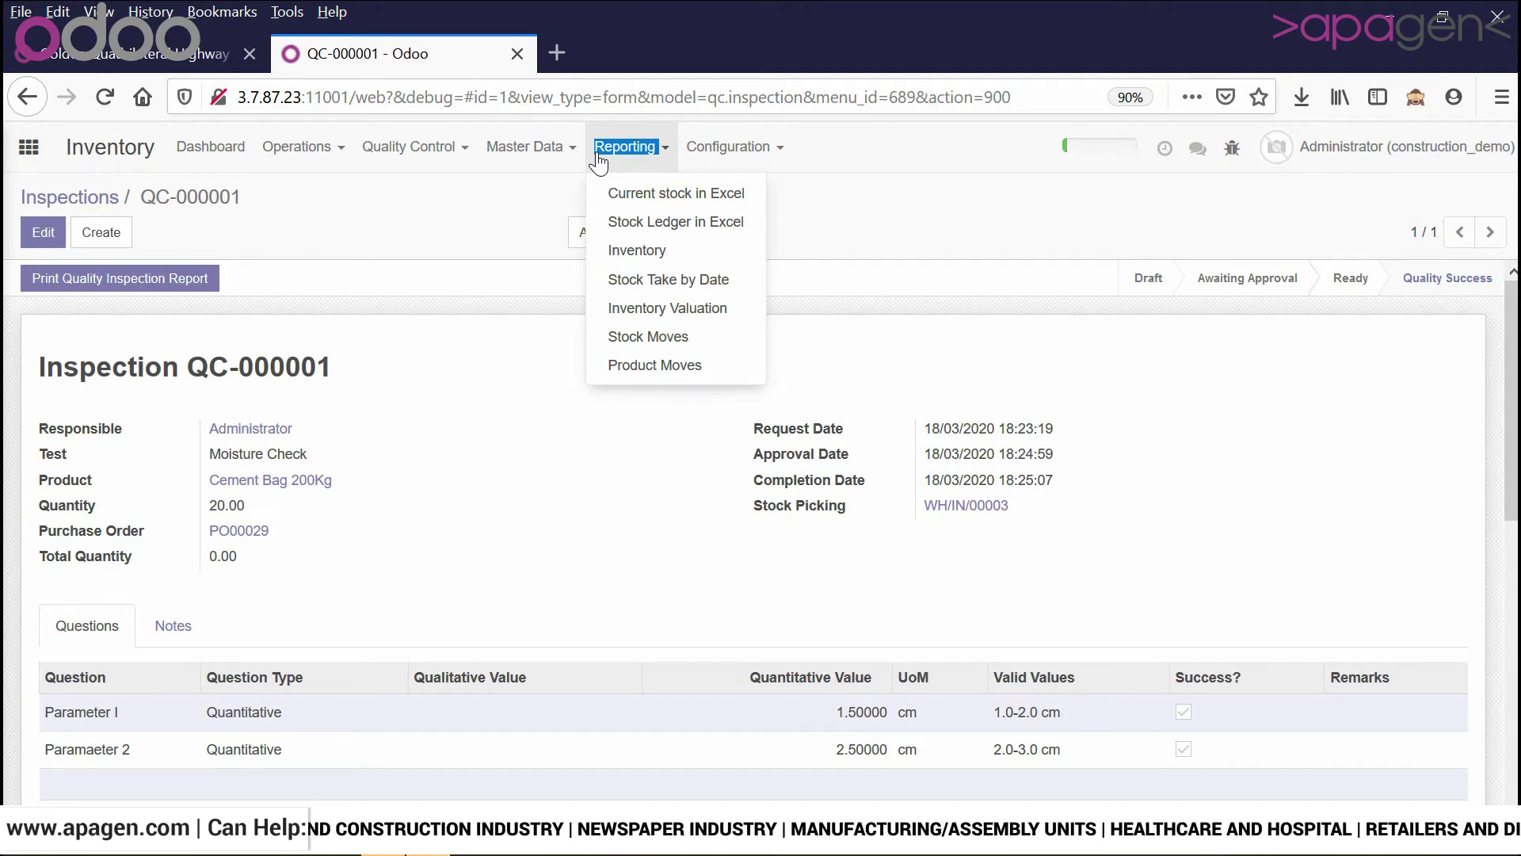
- Open the Finance module's accounting dashboard and look through its sales and reporting options
left_click(9, 148)
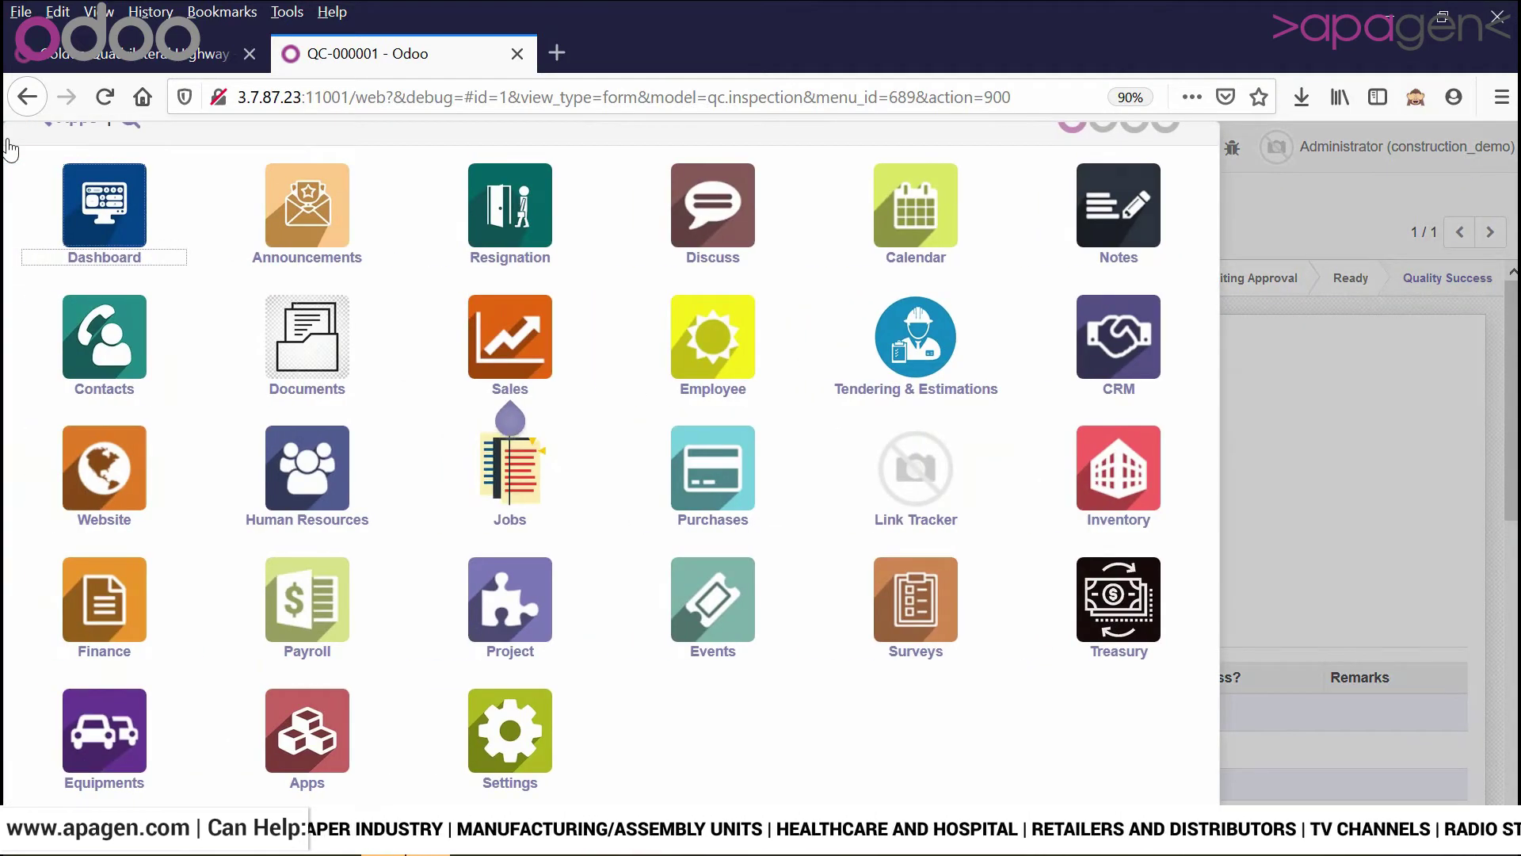
left_click(108, 602)
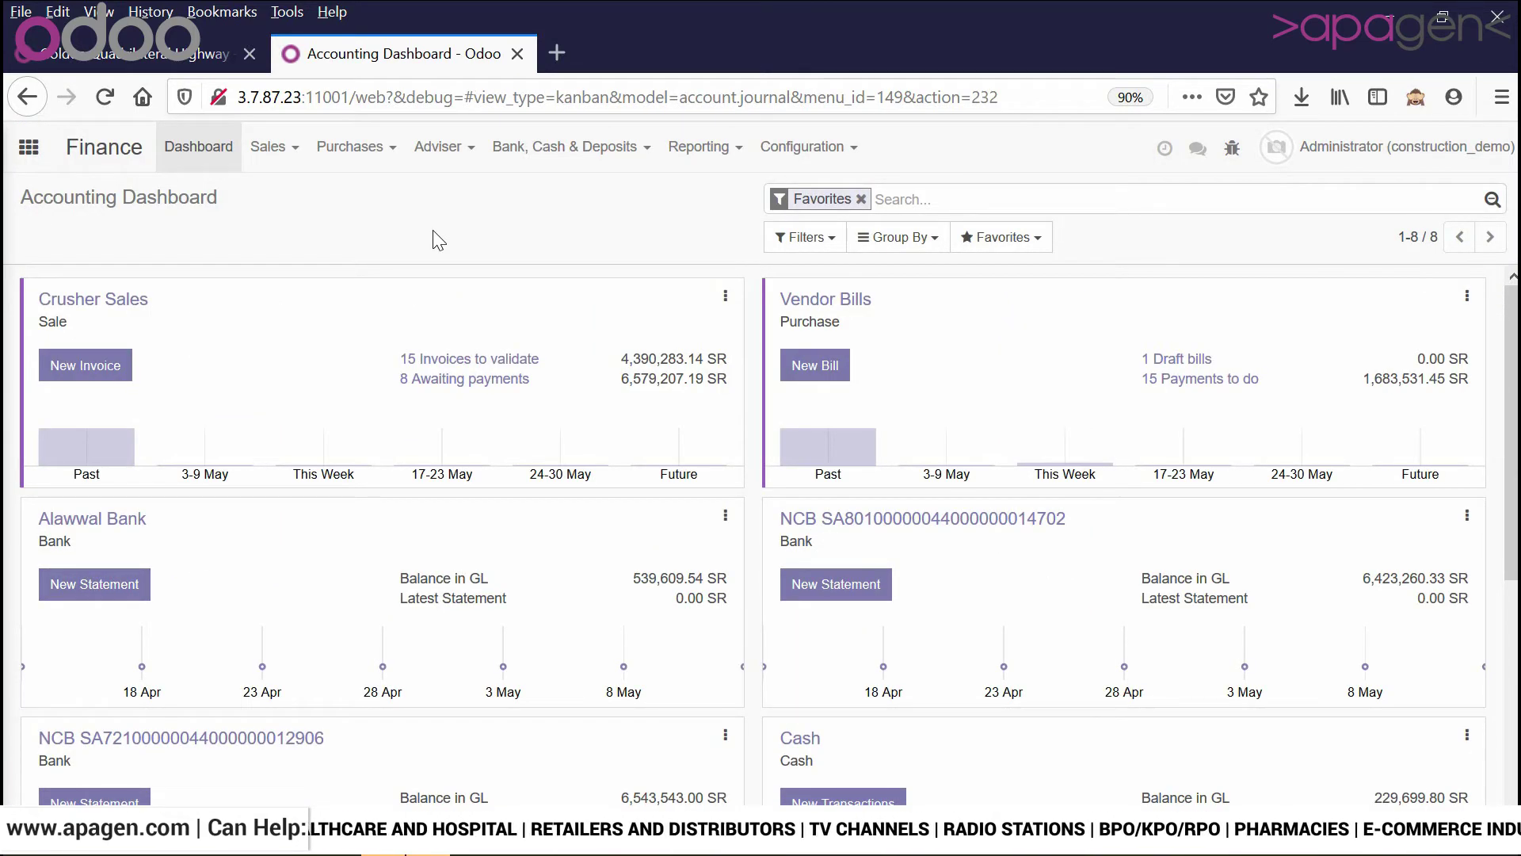
left_click(299, 157)
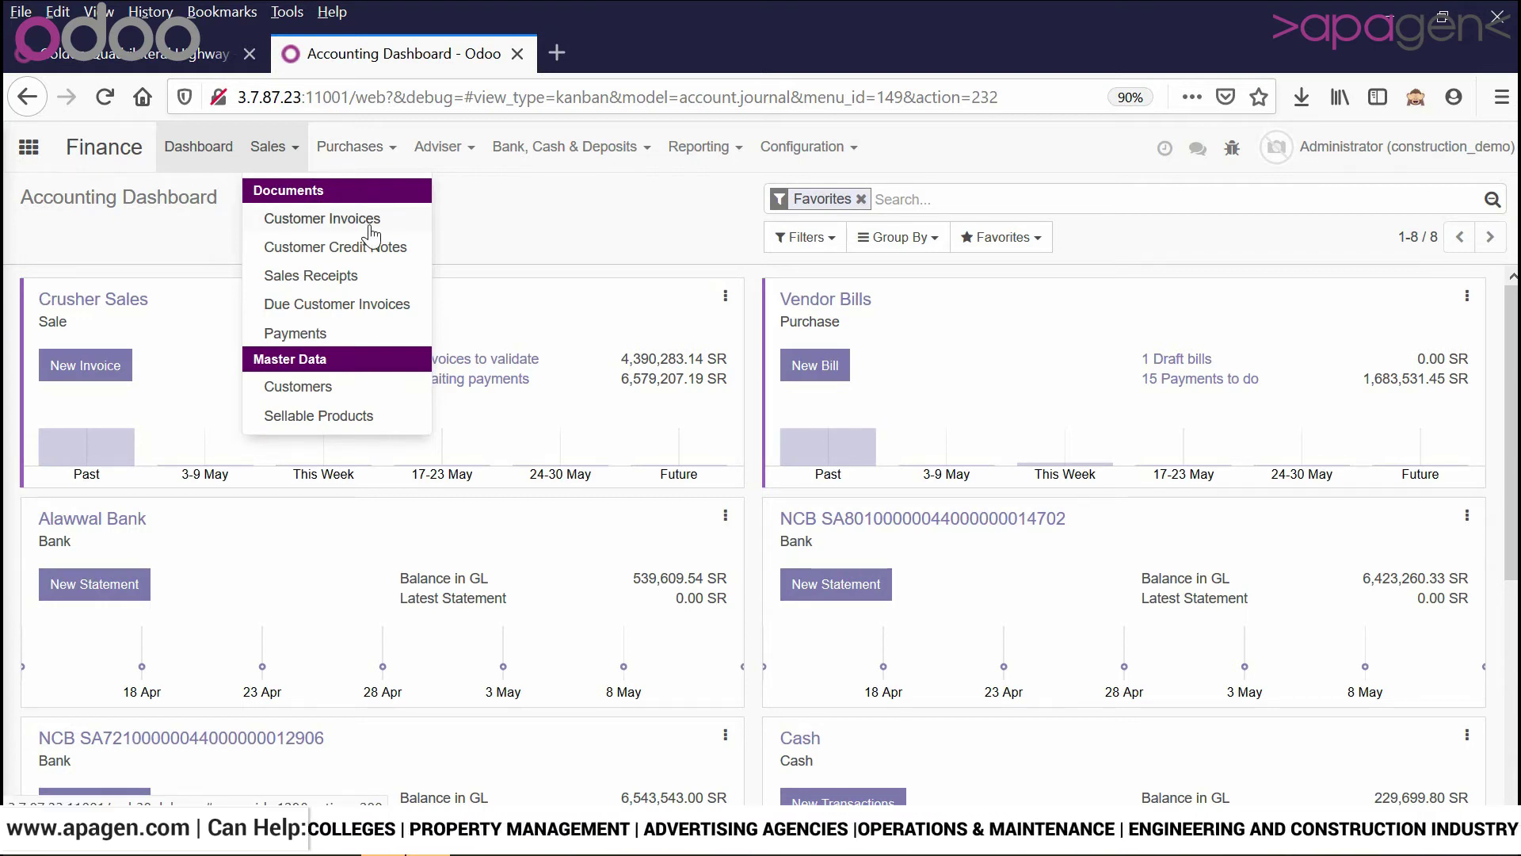
left_click(701, 148)
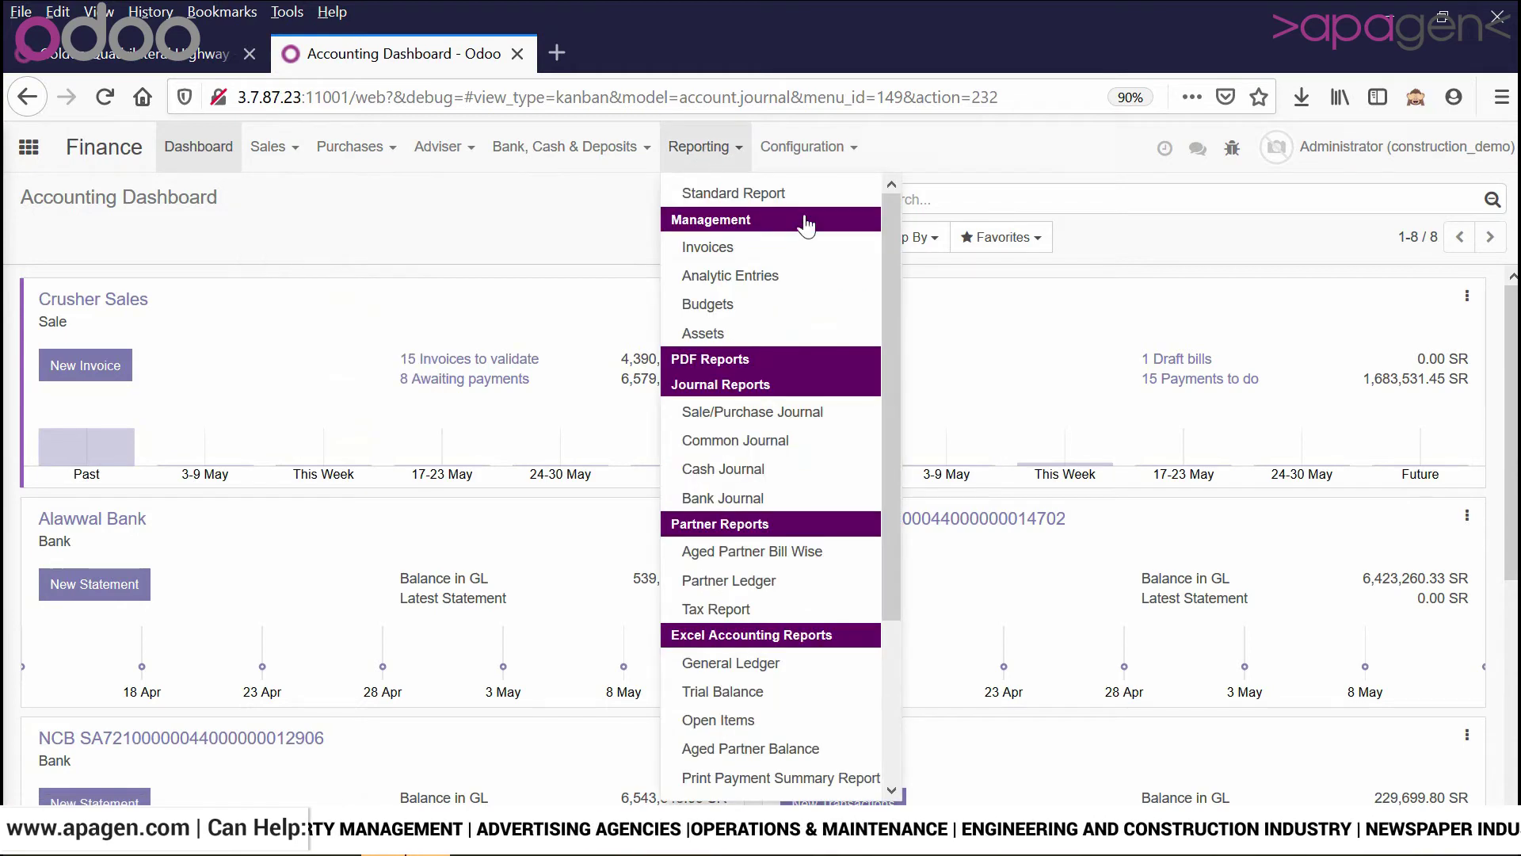
left_click_drag(900, 246, 889, 450)
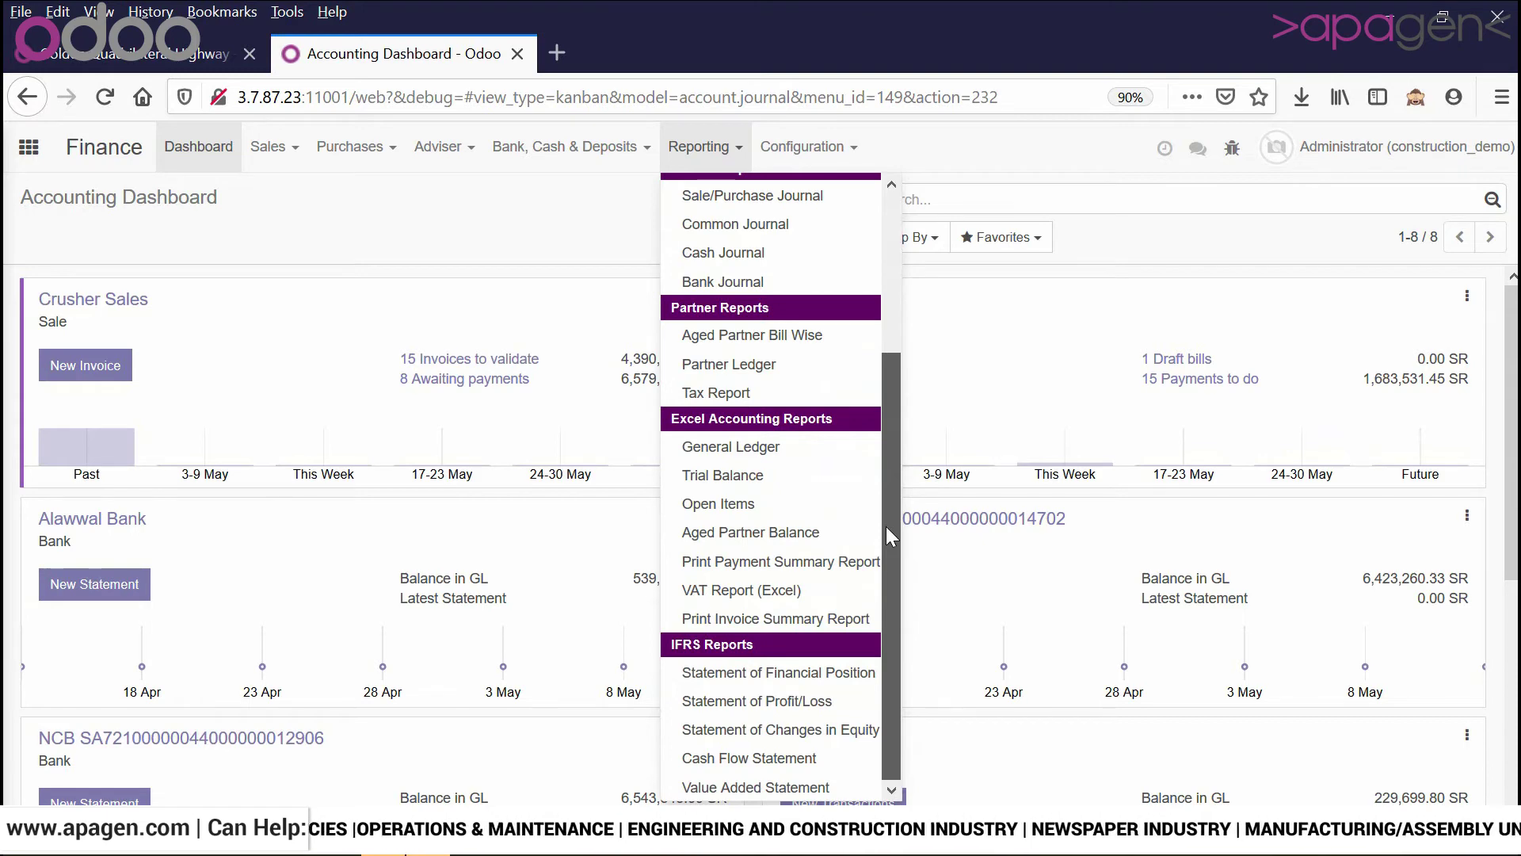
left_click_drag(886, 526, 877, 231)
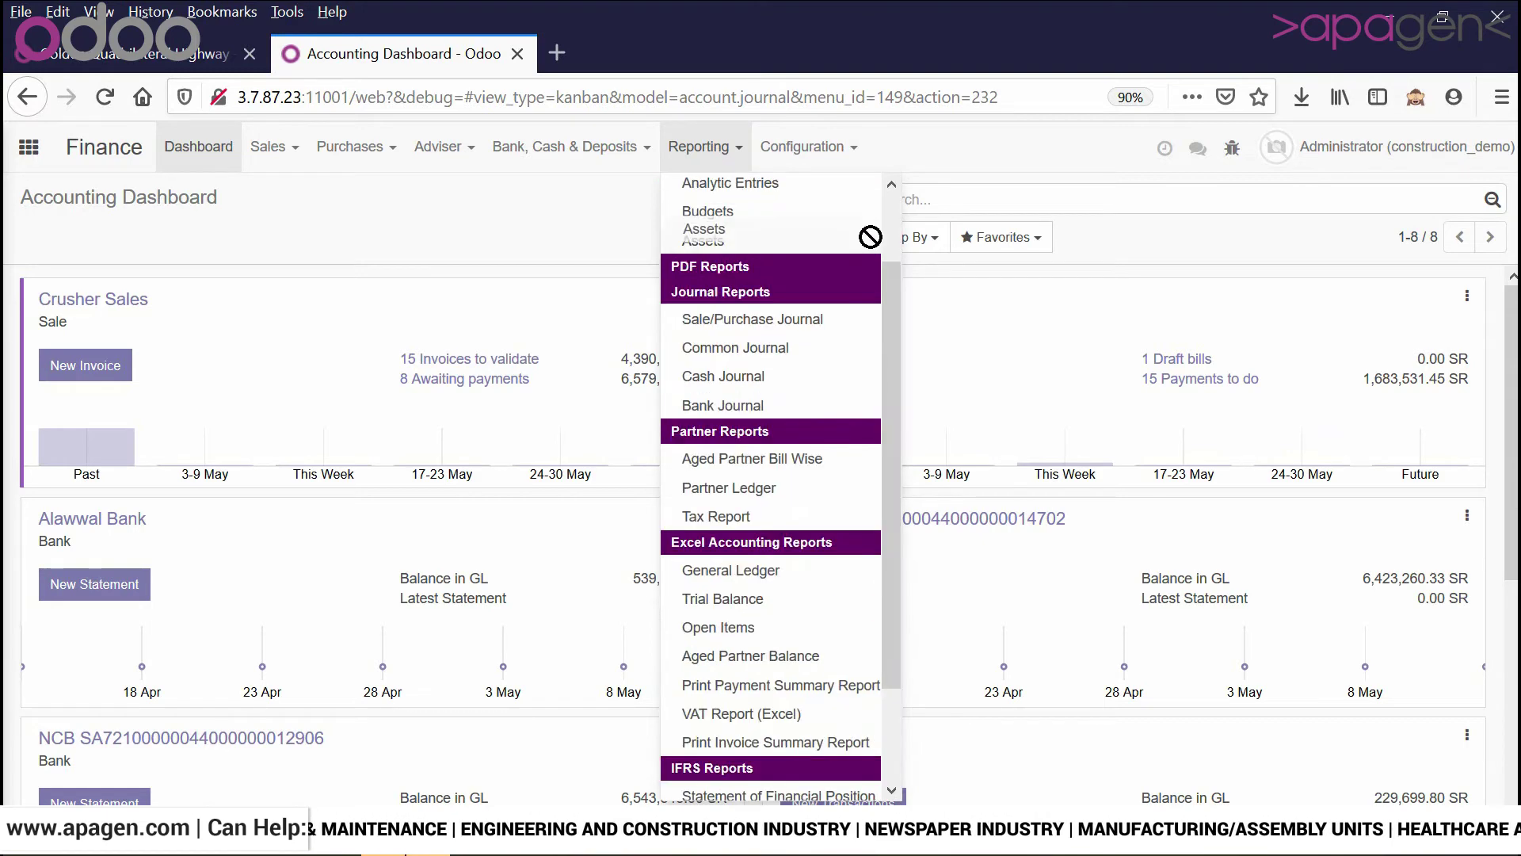
- View the Assets Analysis report and look over the bank, cash and deposit options and the purchase options
left_click(872, 231)
double_click(605, 151)
left_click(604, 150)
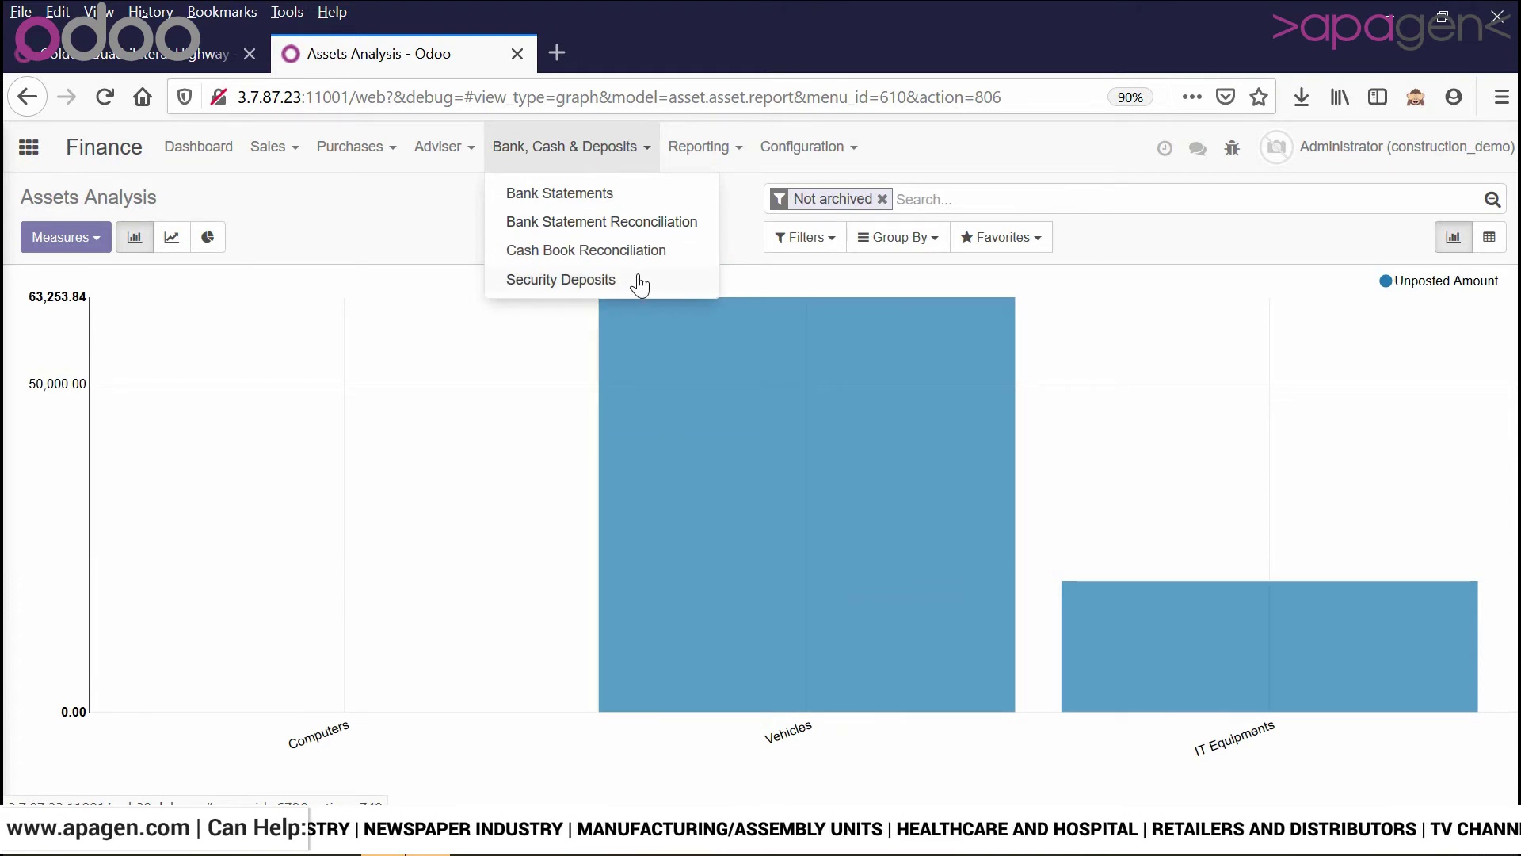
left_click(330, 149)
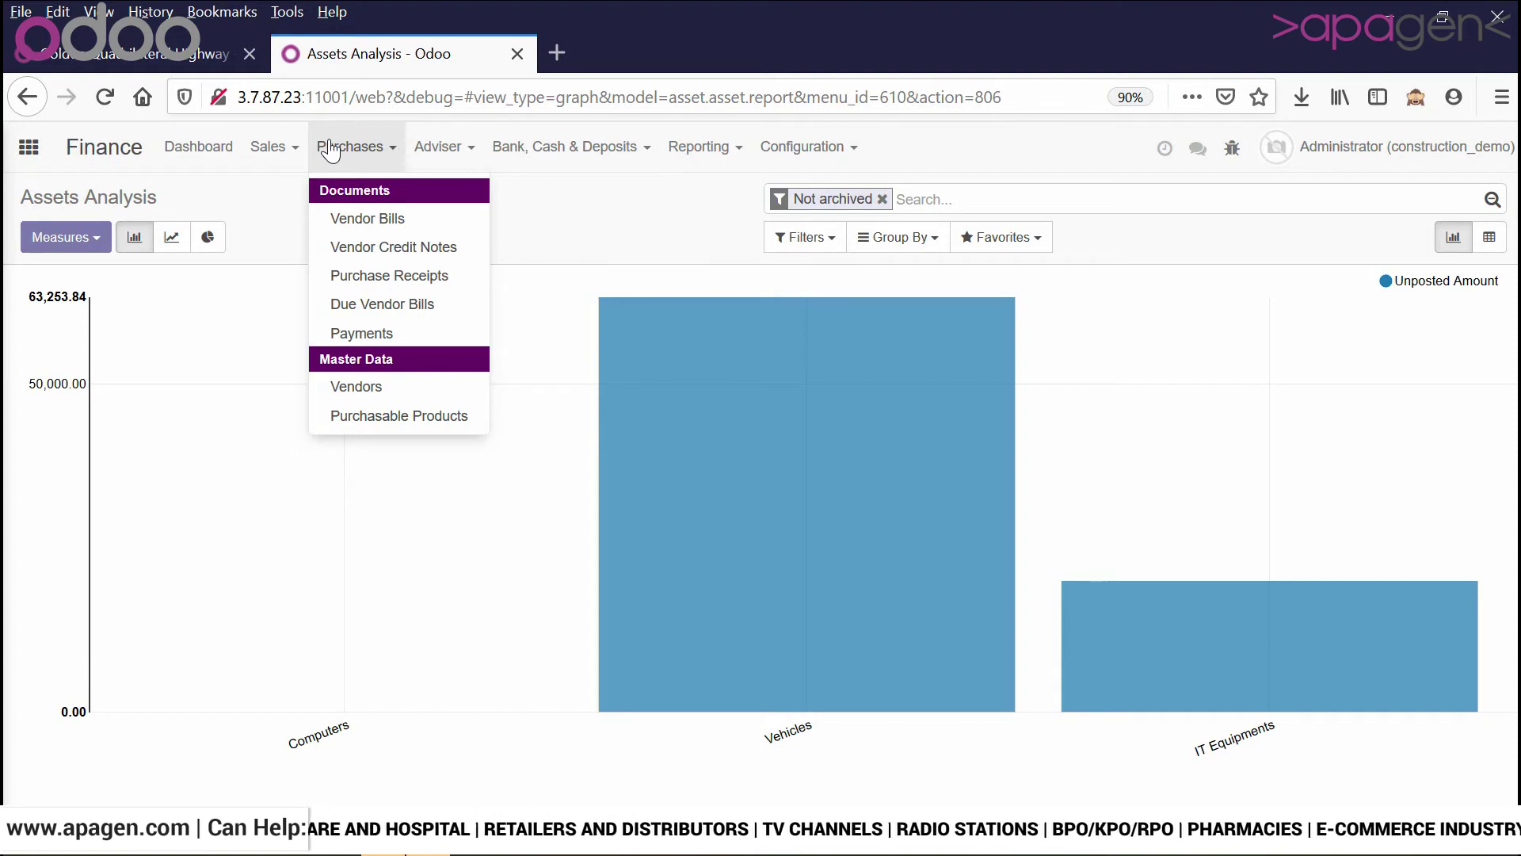
double_click(293, 222)
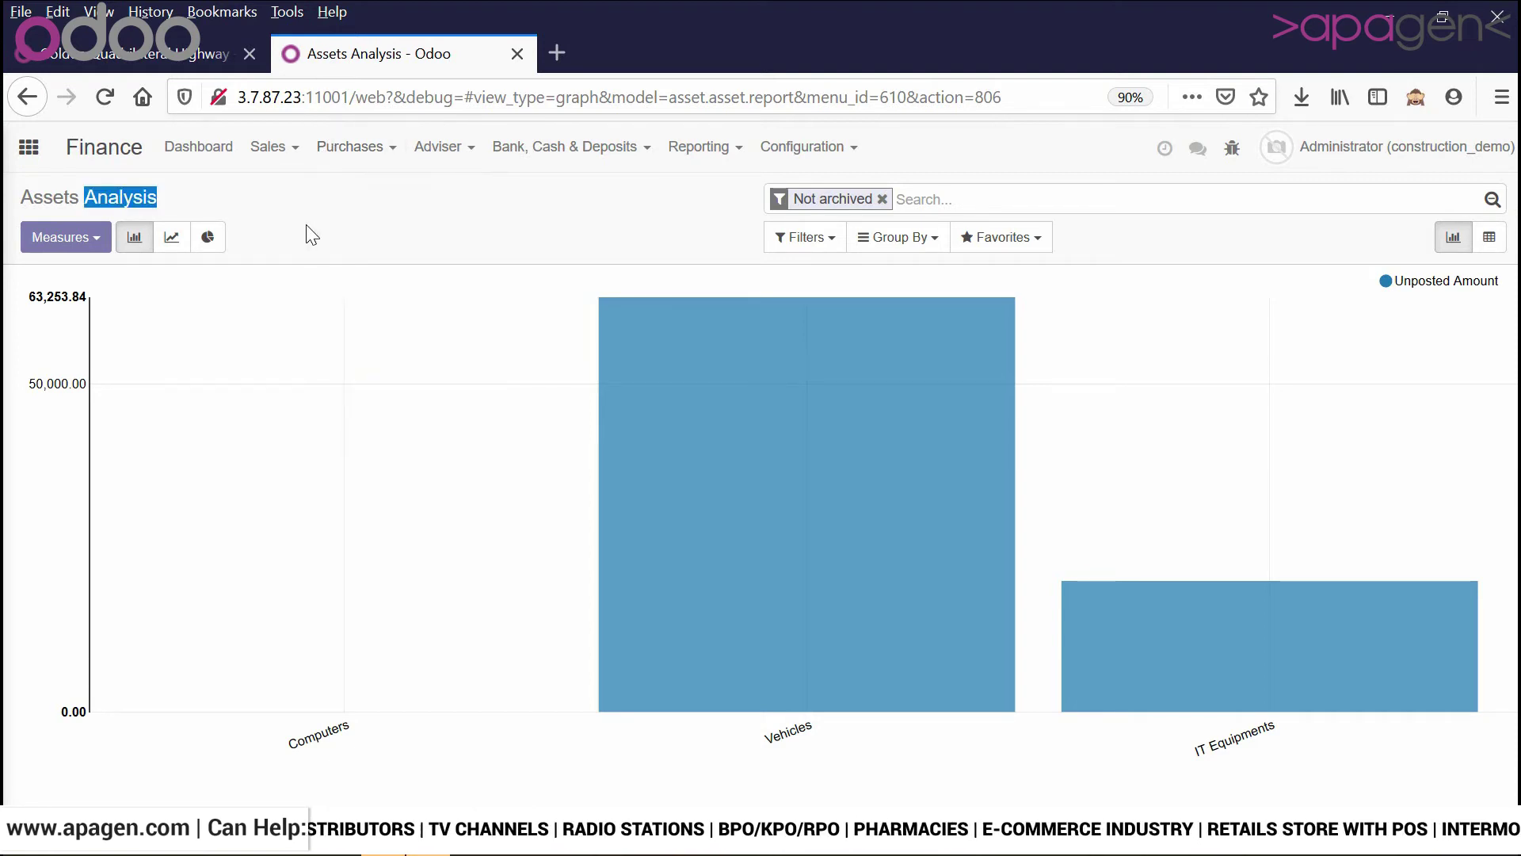
- Open the Human Resources module and show its employee overview
left_click(28, 146)
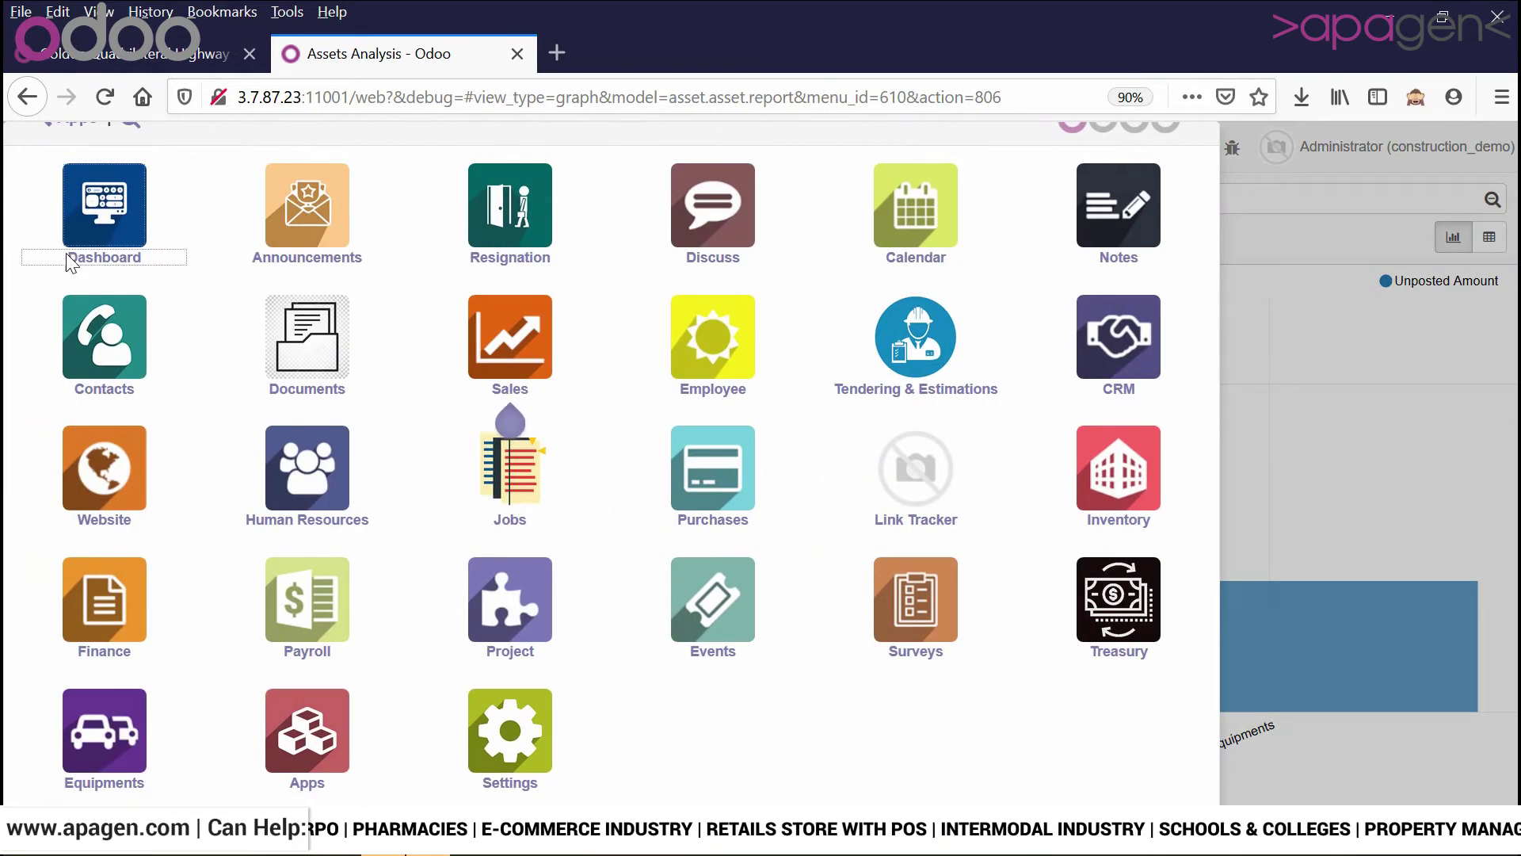
left_click(289, 499)
right_click(289, 499)
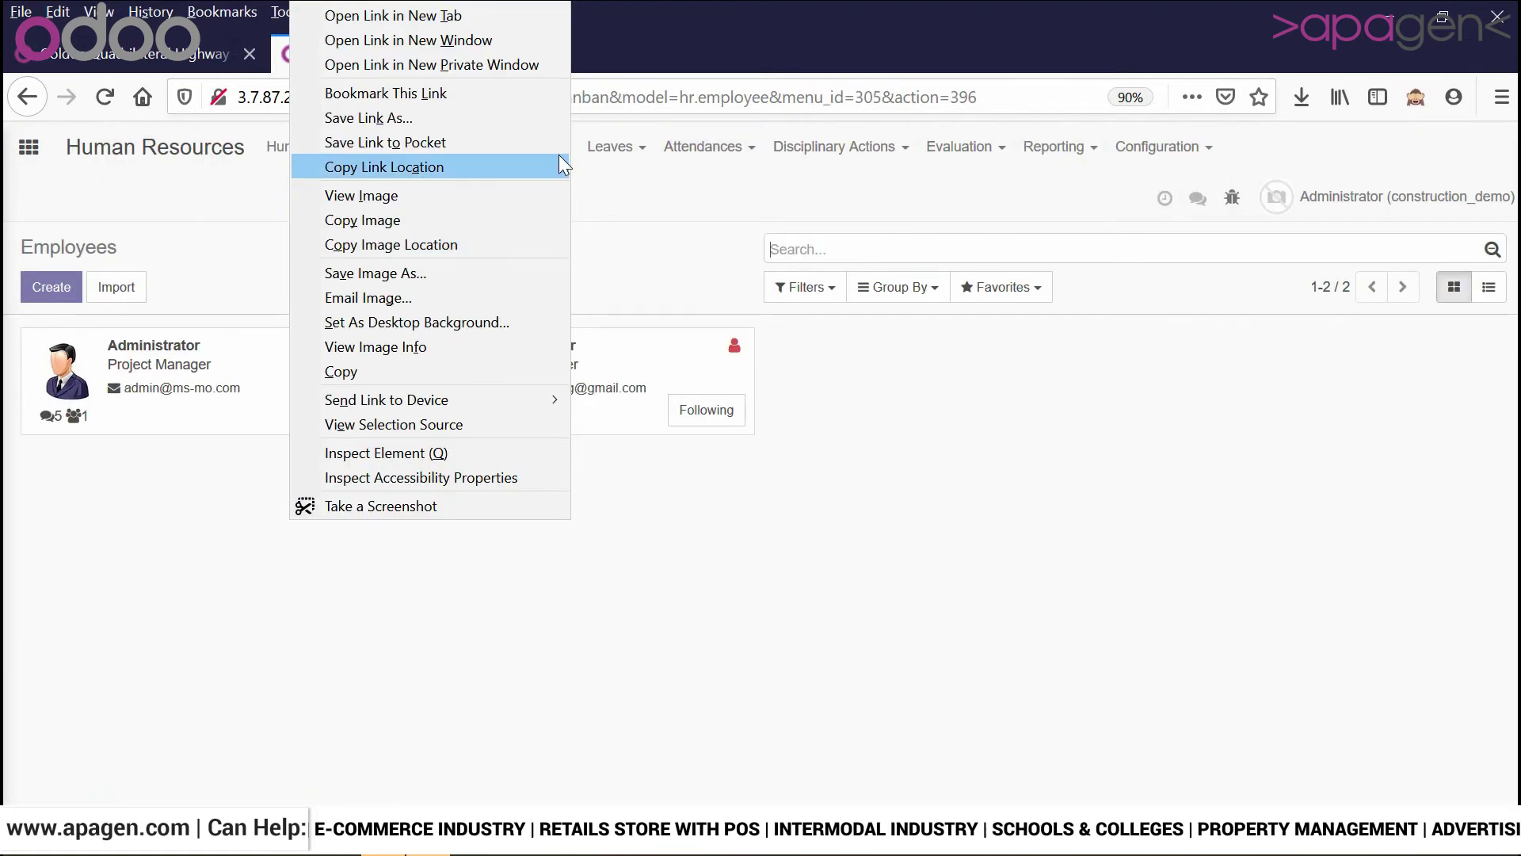
left_click(699, 8)
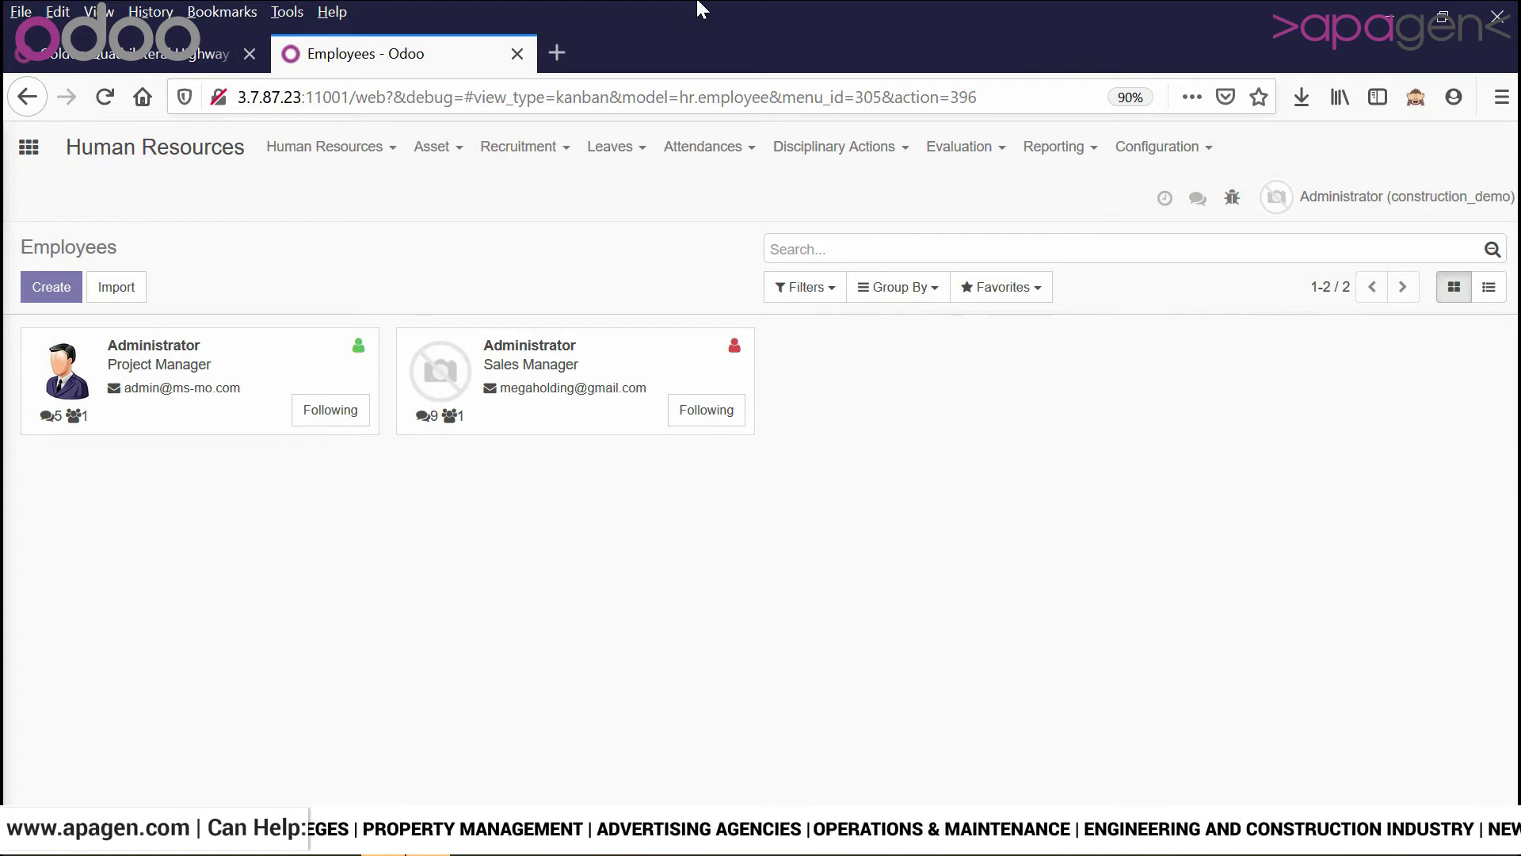
- View the recruitment requests and the board of all job applications by stage
left_click(523, 147)
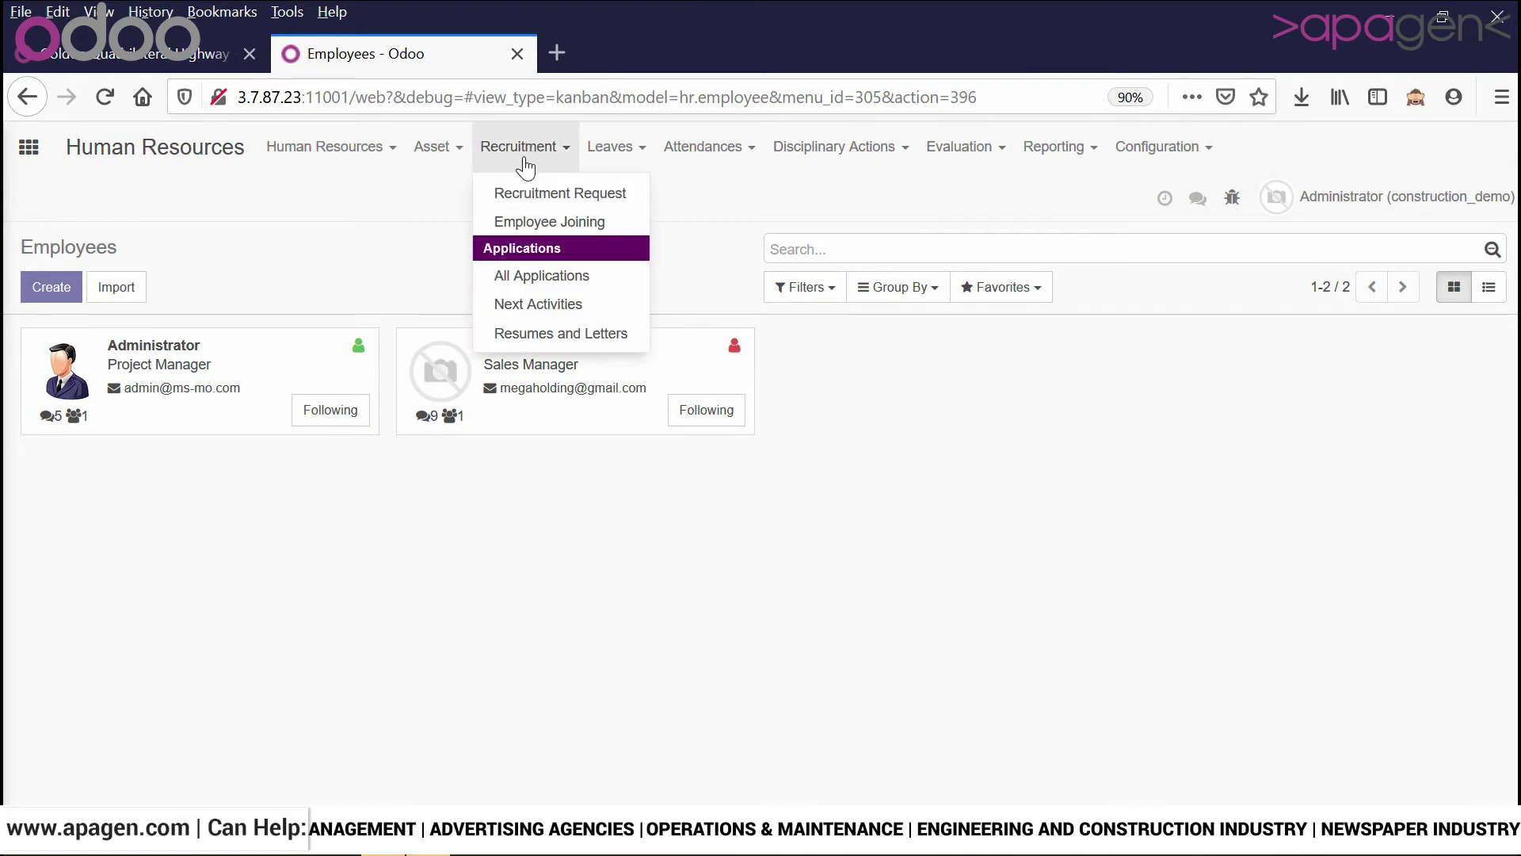
left_click(525, 208)
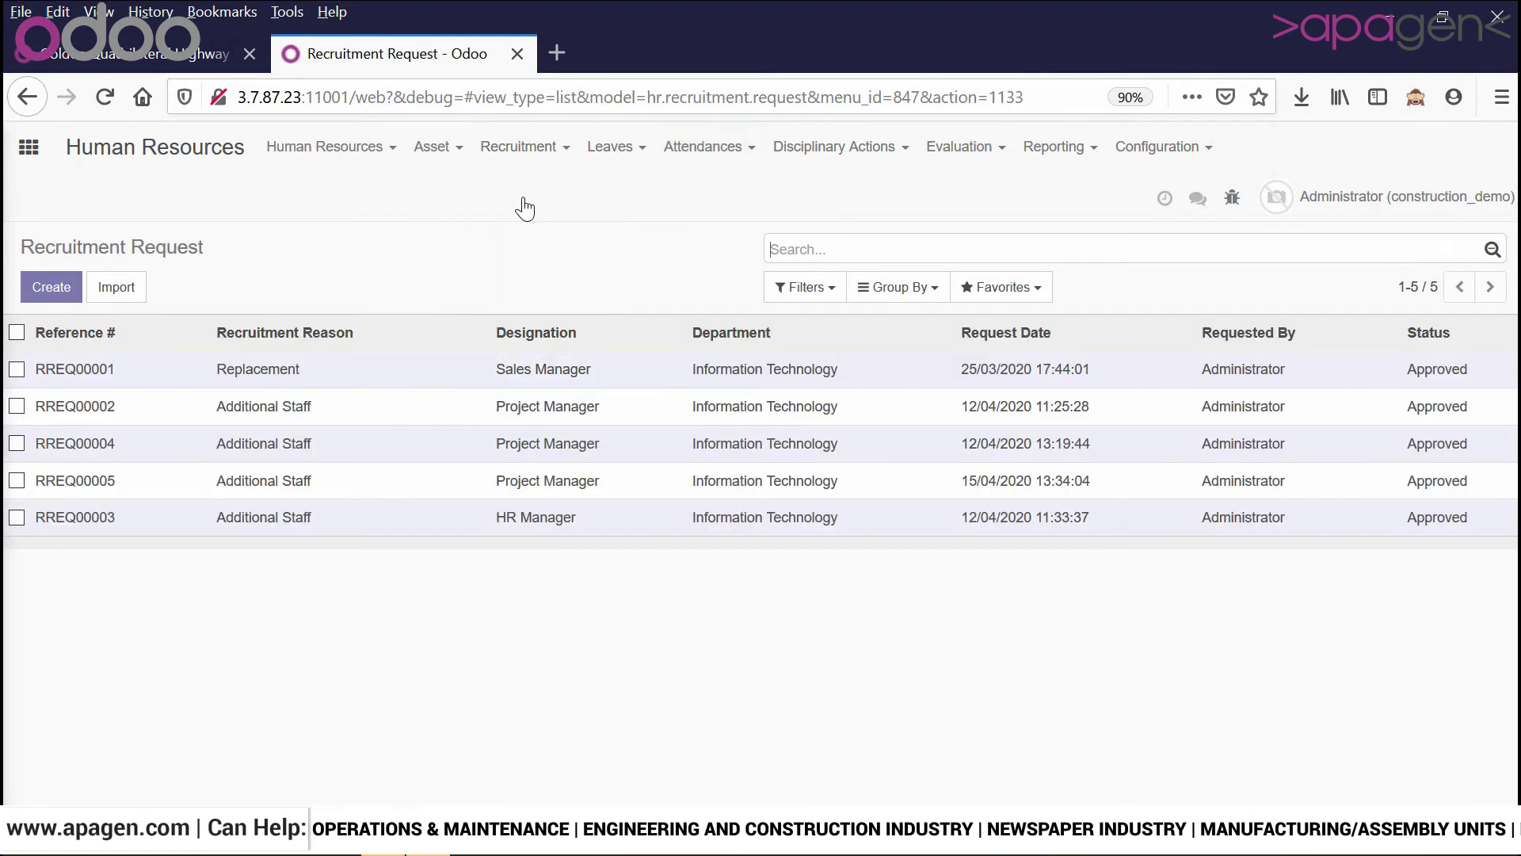
left_click(522, 152)
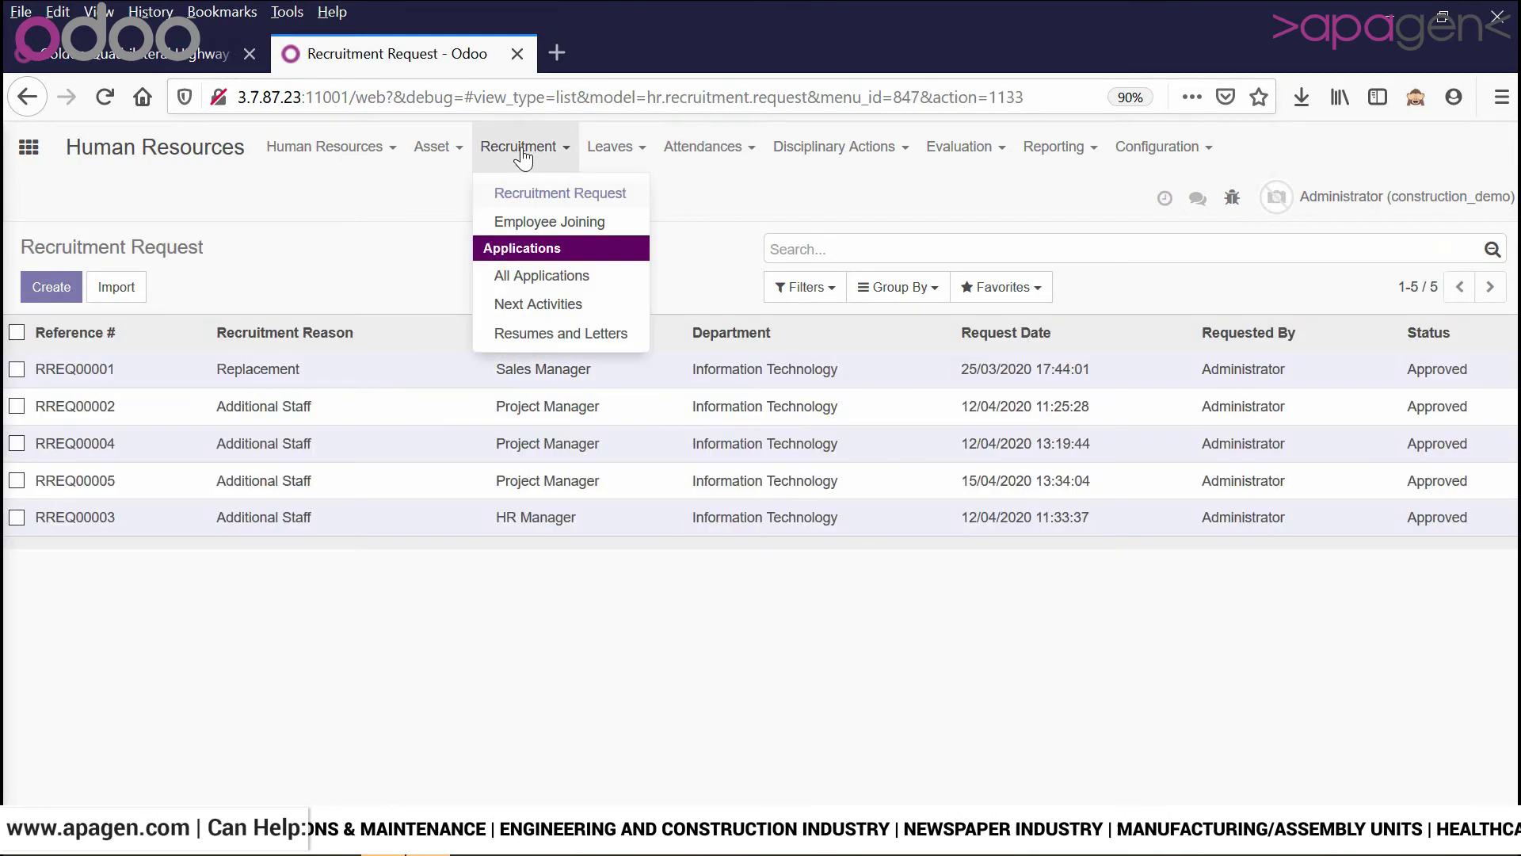
left_click(531, 276)
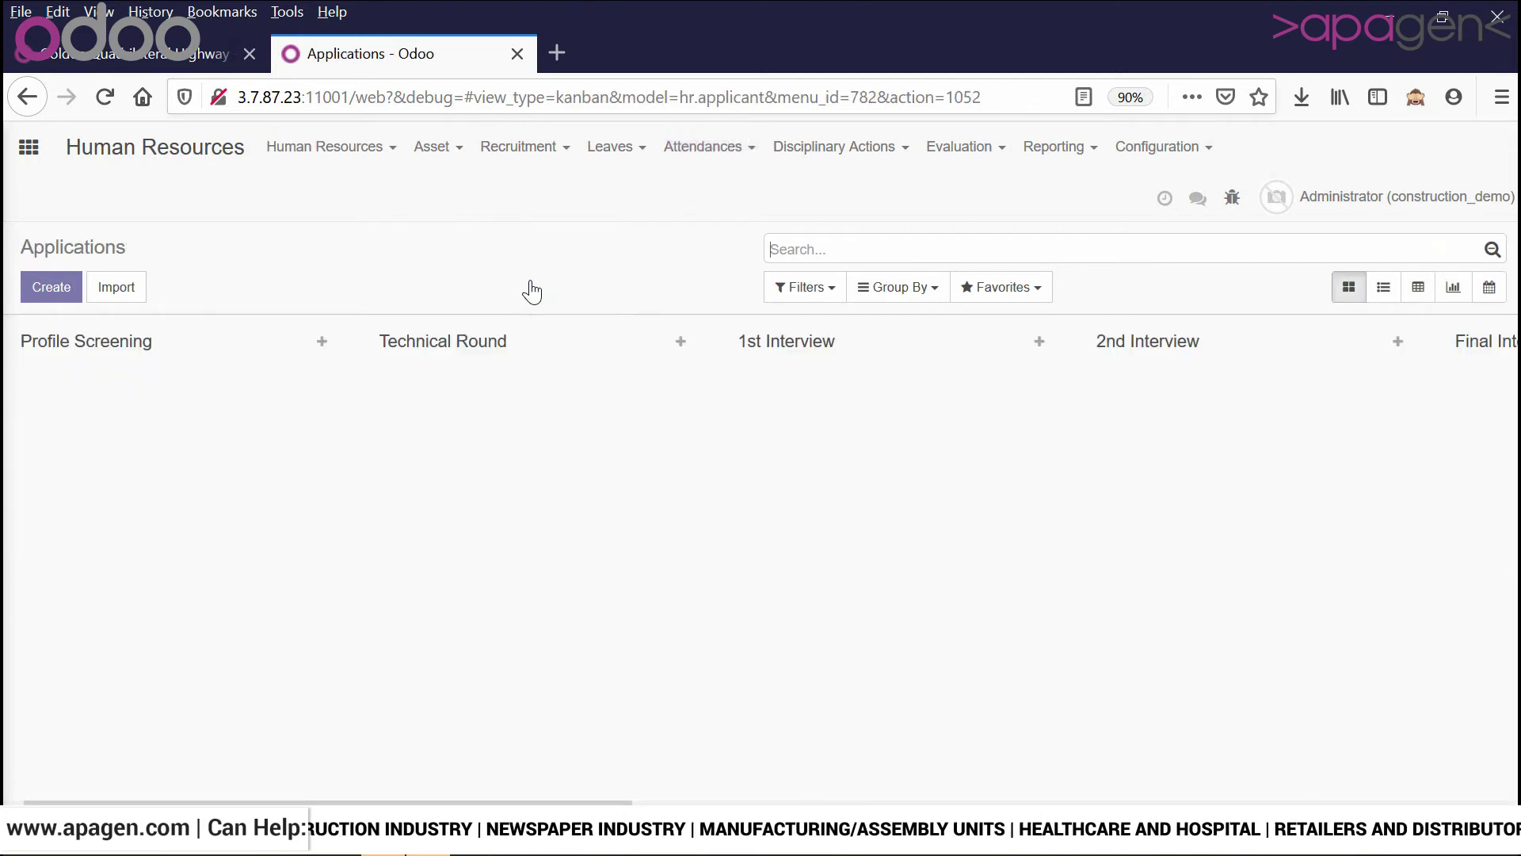
- Open the Project Manager's employee record and review its contract and position information
left_click(360, 158)
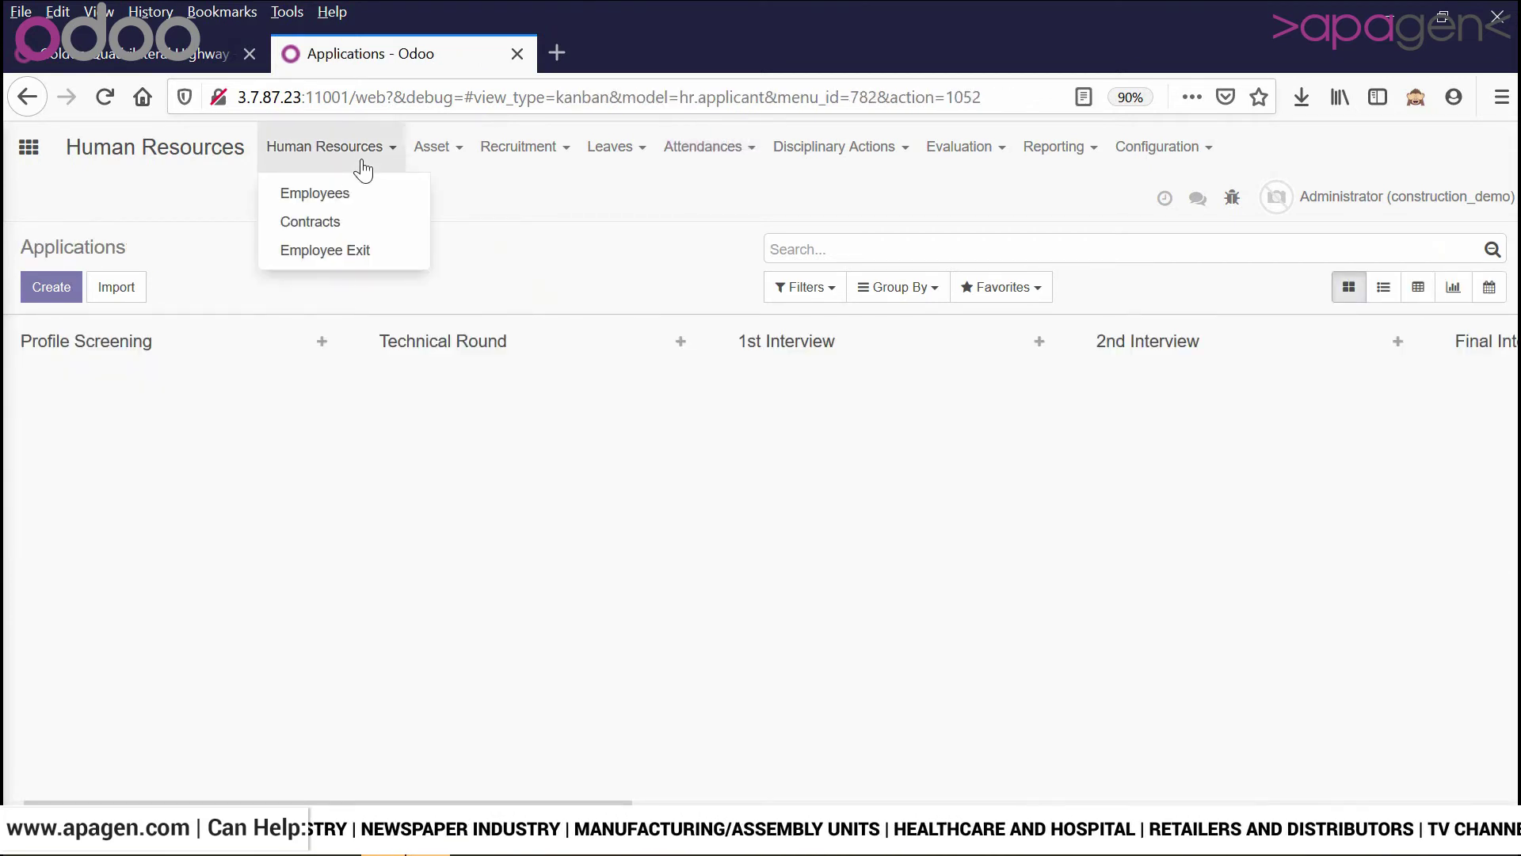
left_click(339, 204)
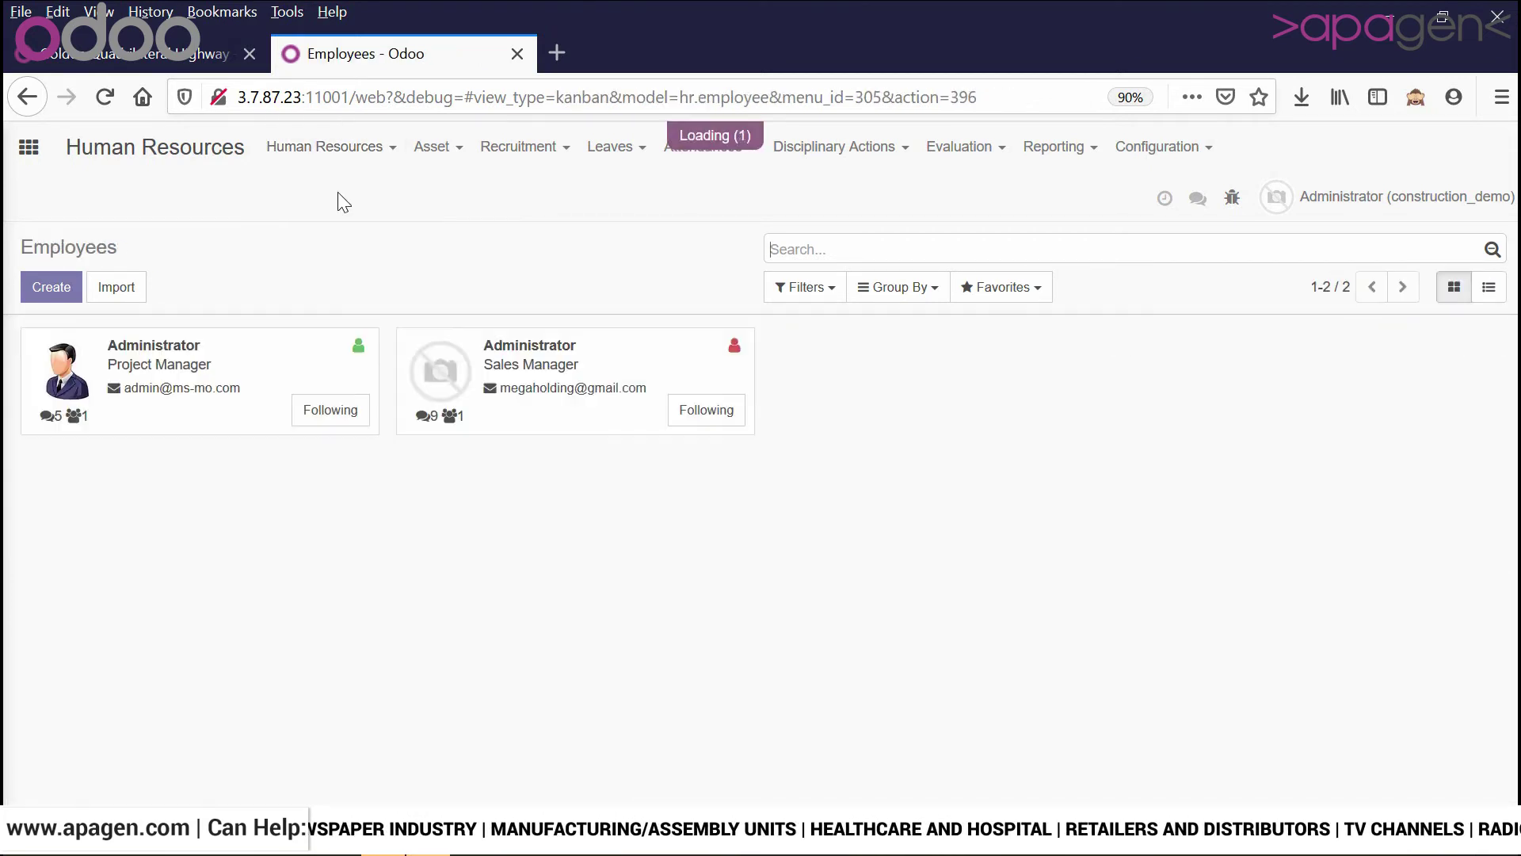
left_click(247, 366)
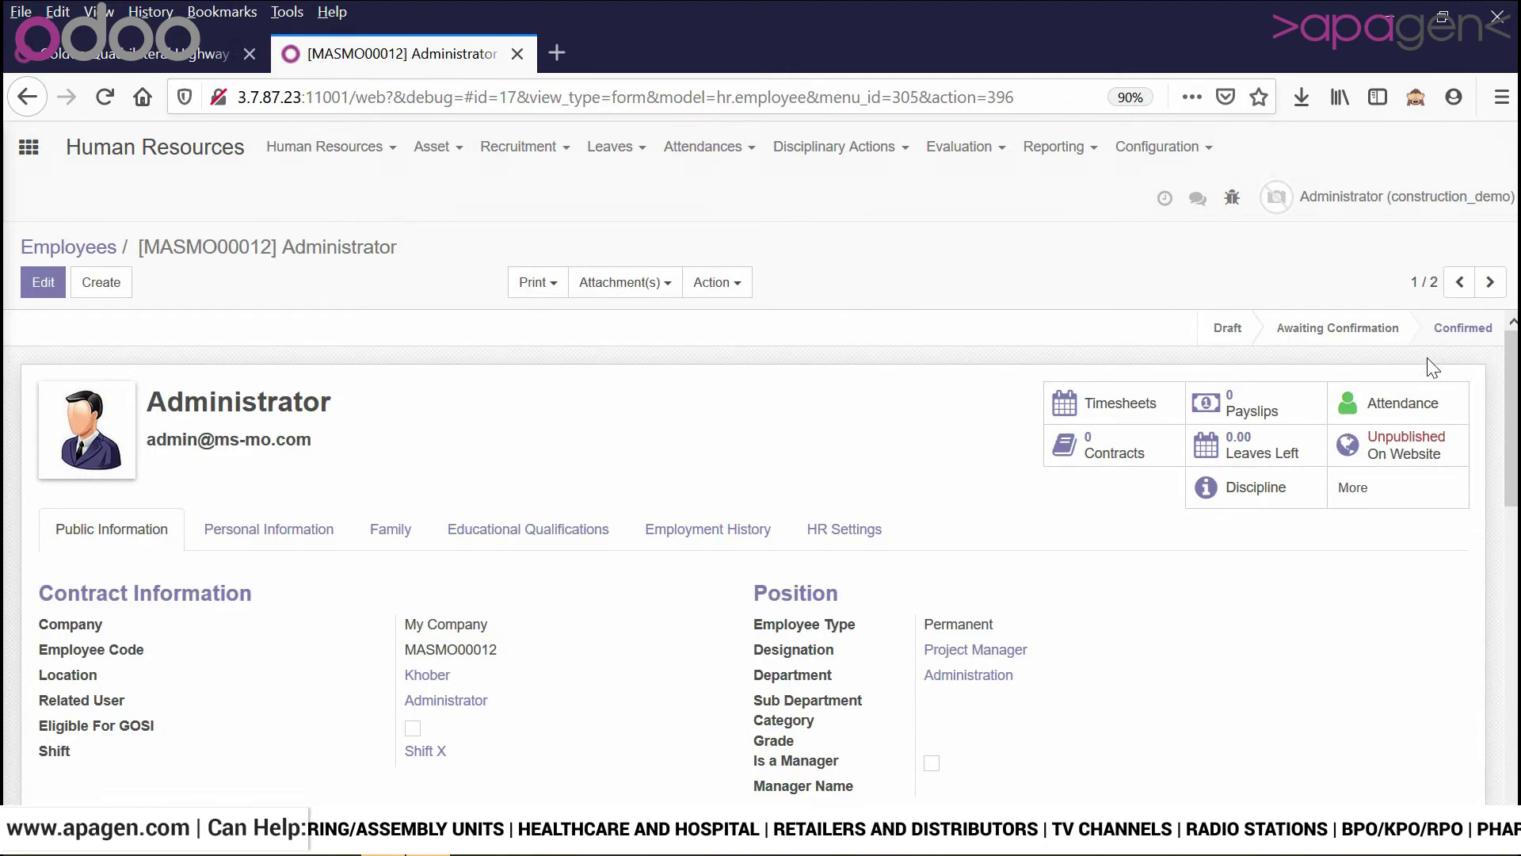
scroll(1432, 367, "down", 3)
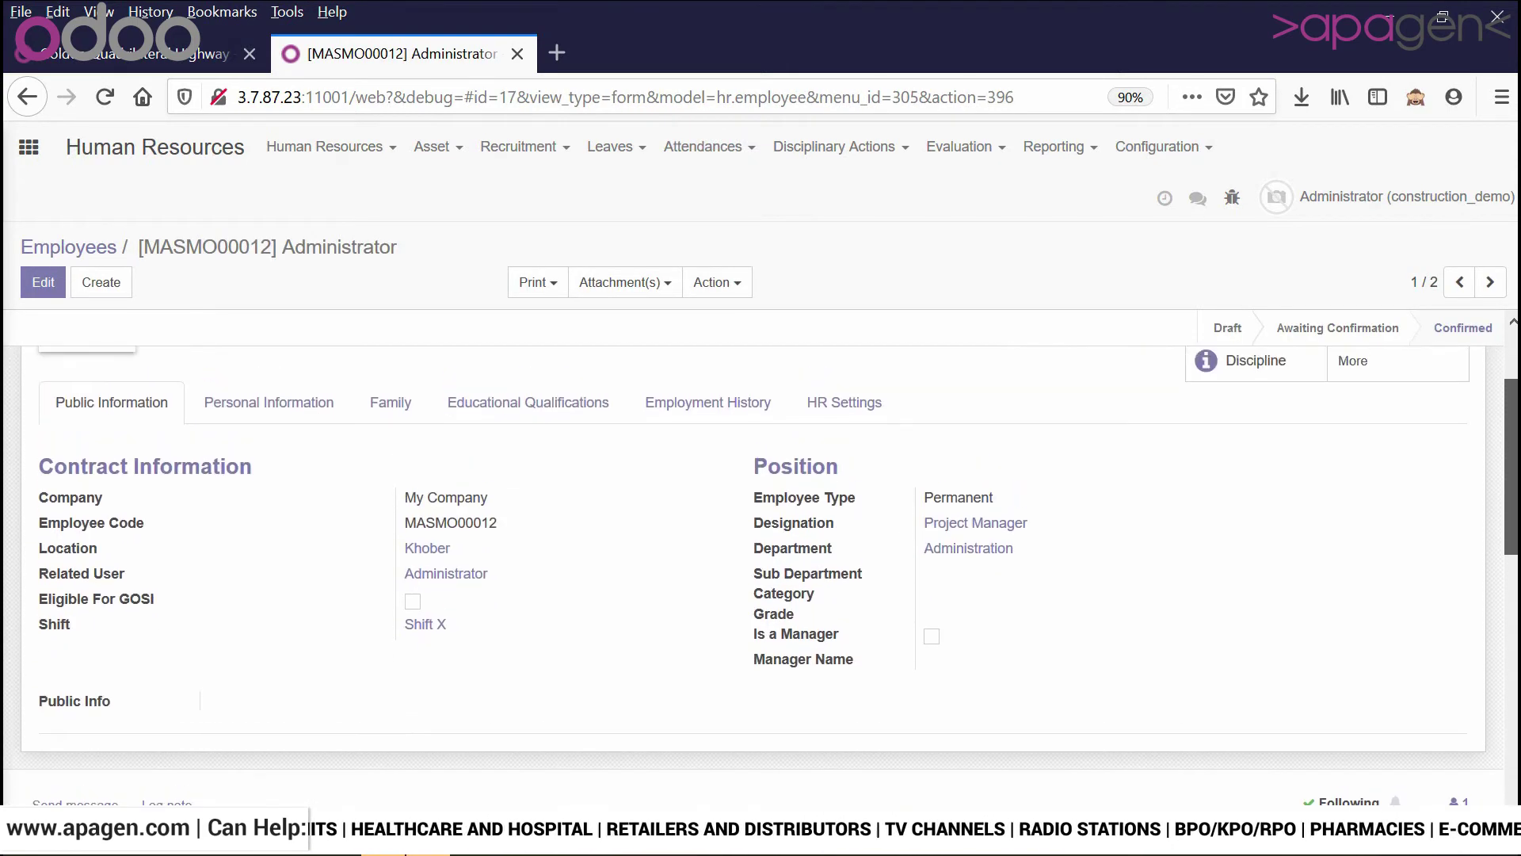
left_click(283, 154)
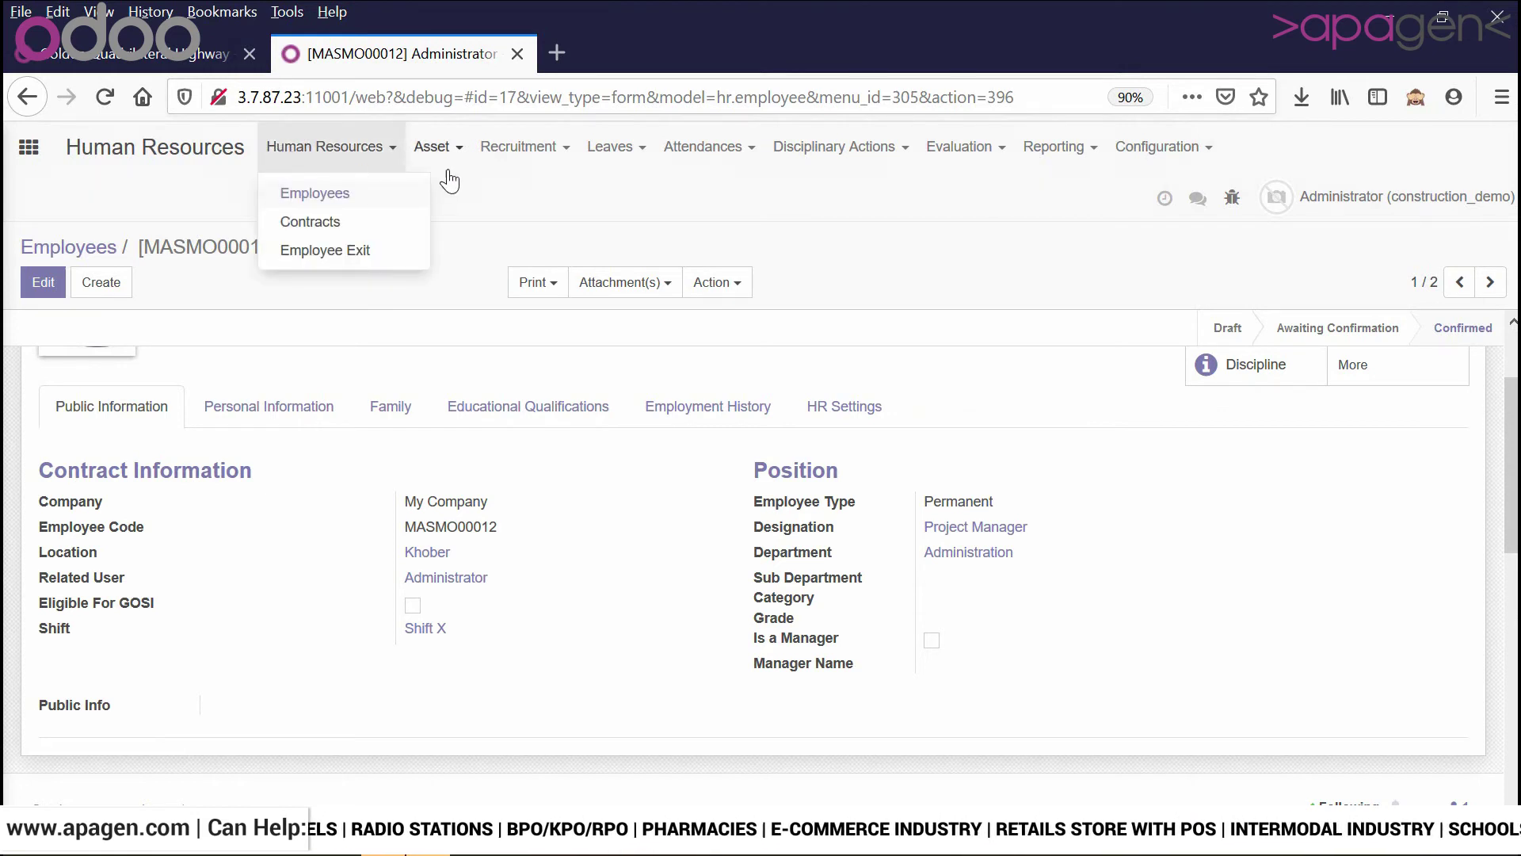
left_click(514, 159)
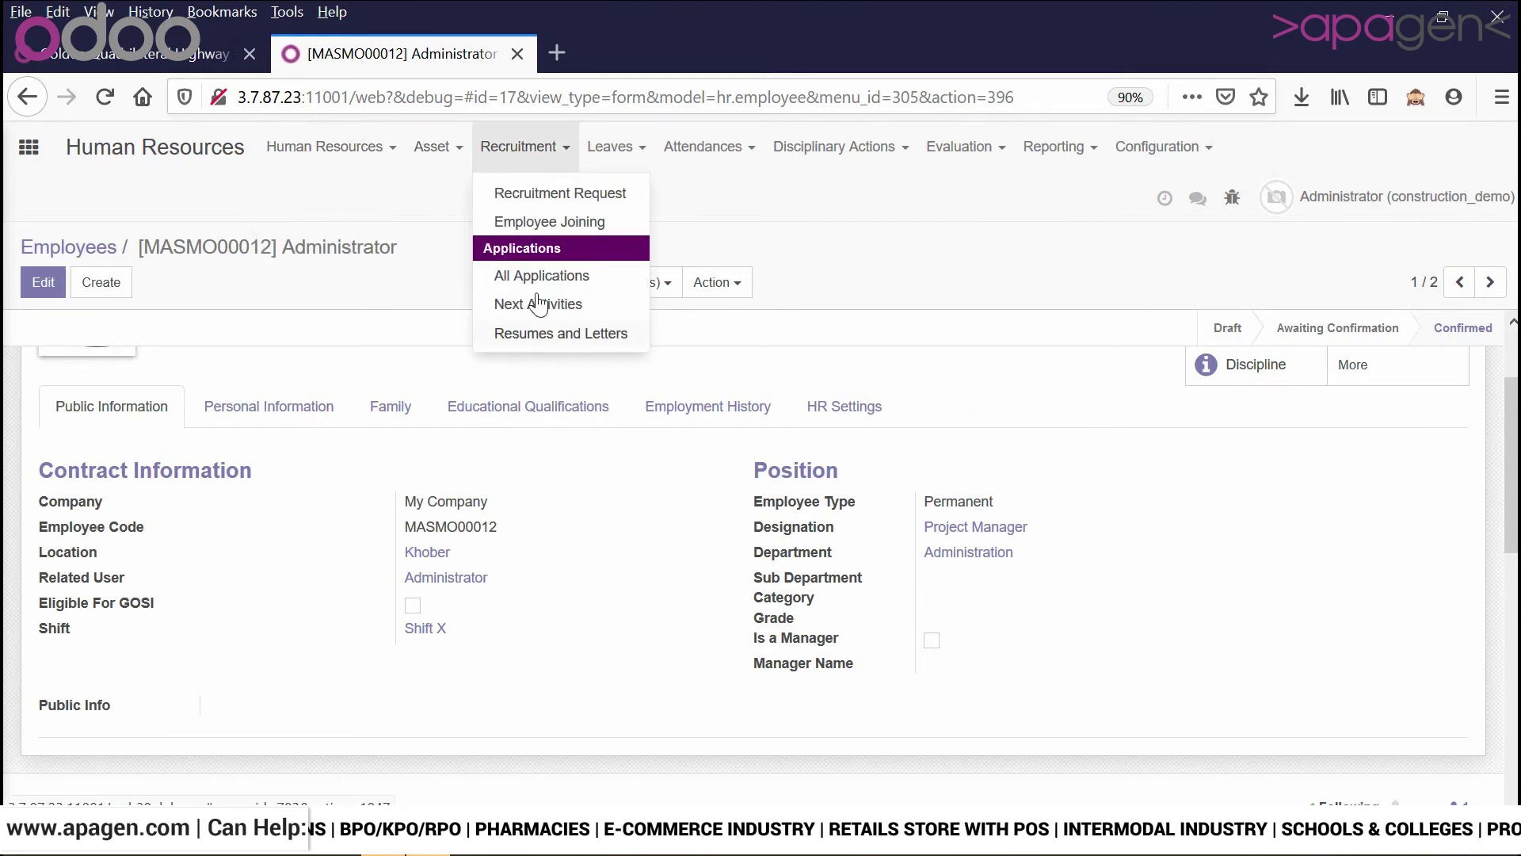
- Open the employee joining record EJ0002 and review its details and joining checklist
left_click(535, 242)
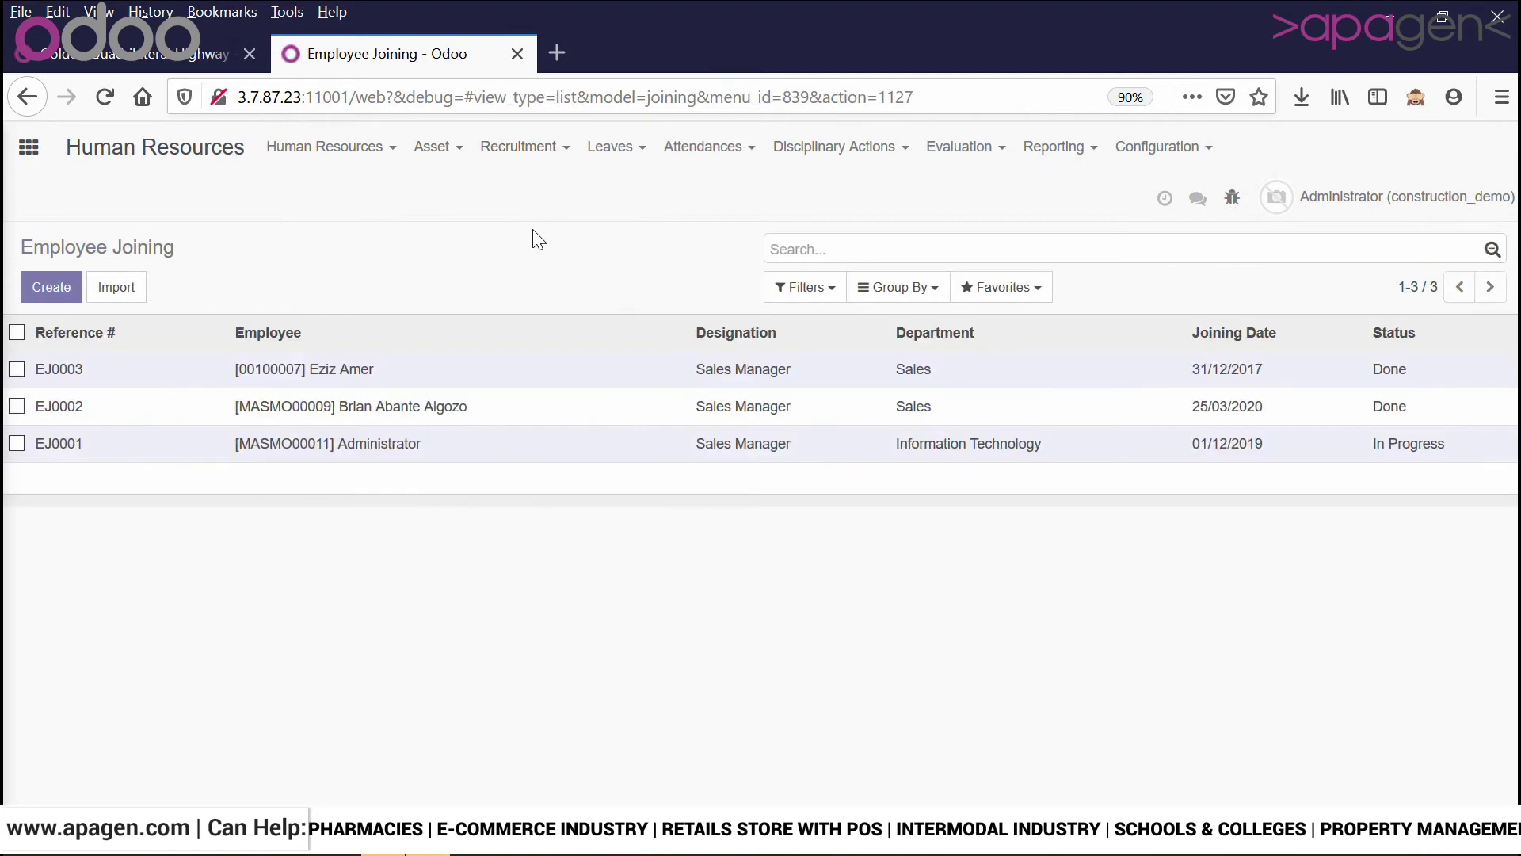
left_click(529, 413)
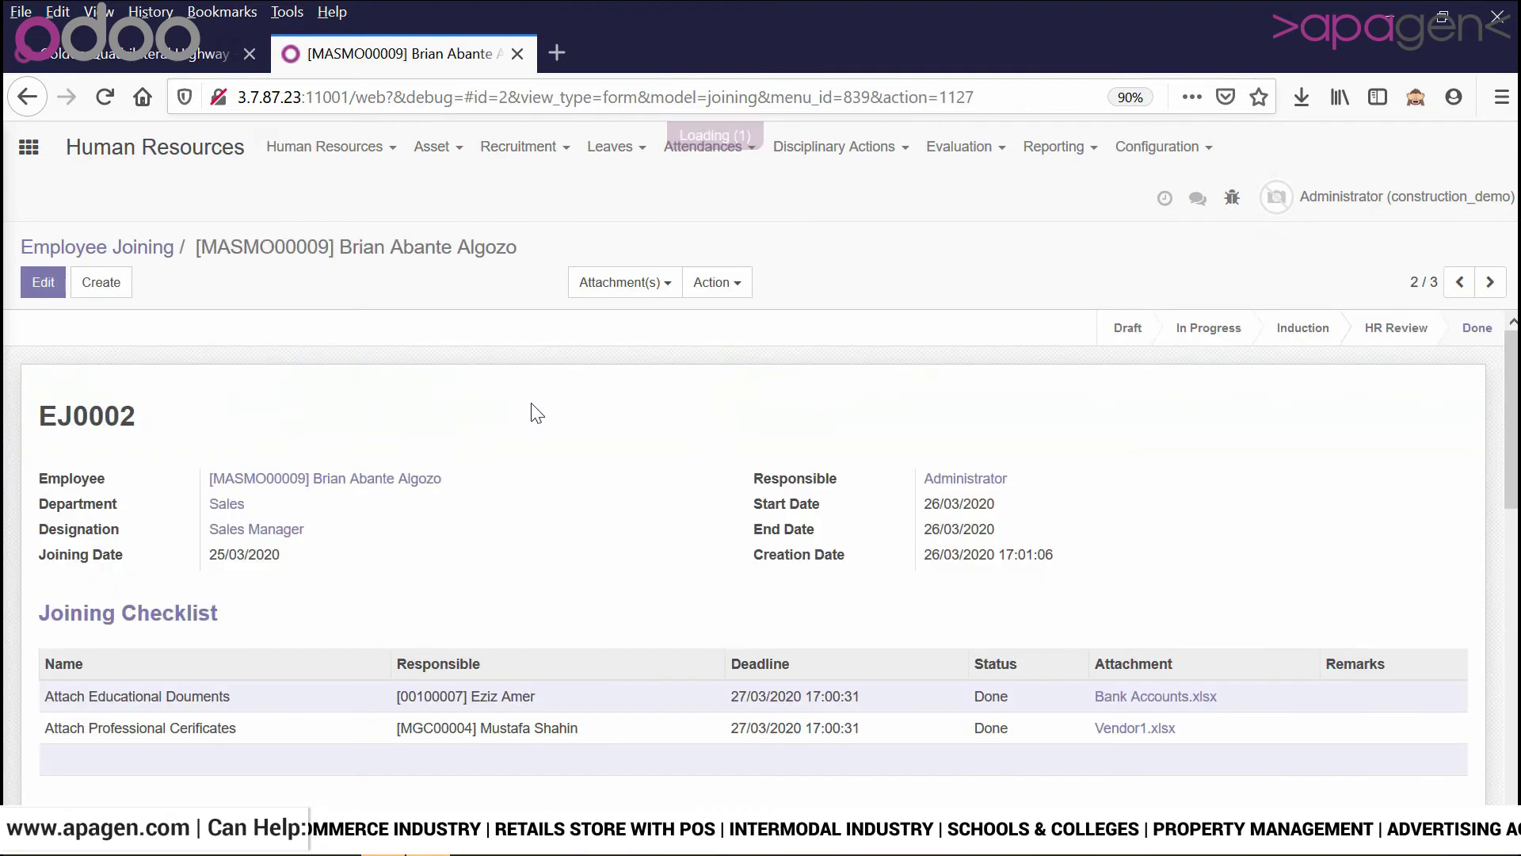
scroll(1512, 420, "down", 1)
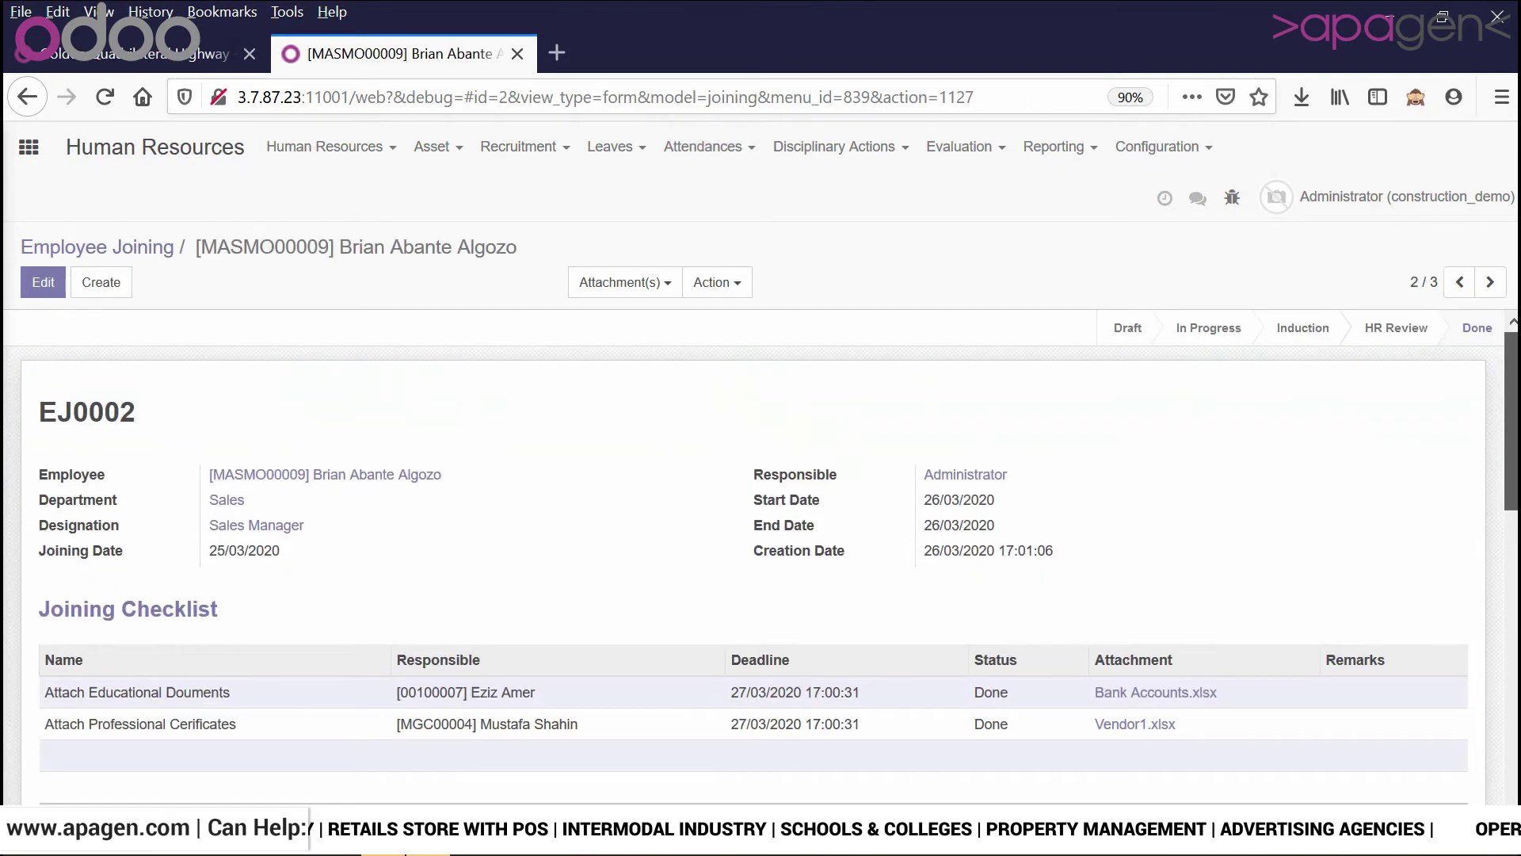
scroll(1511, 420, "down", 1)
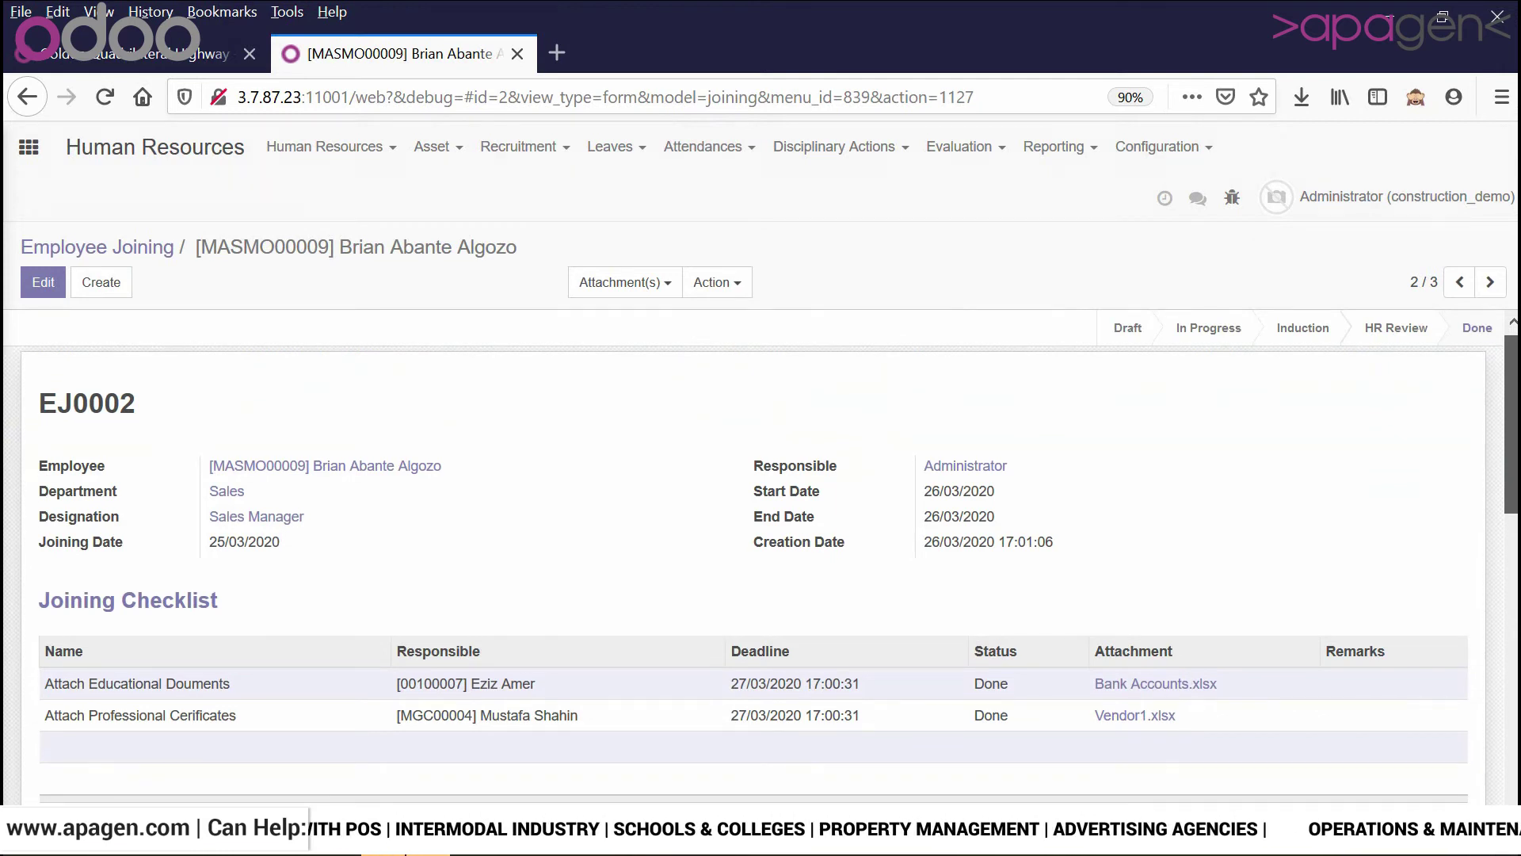
scroll(1512, 419, "up", 1)
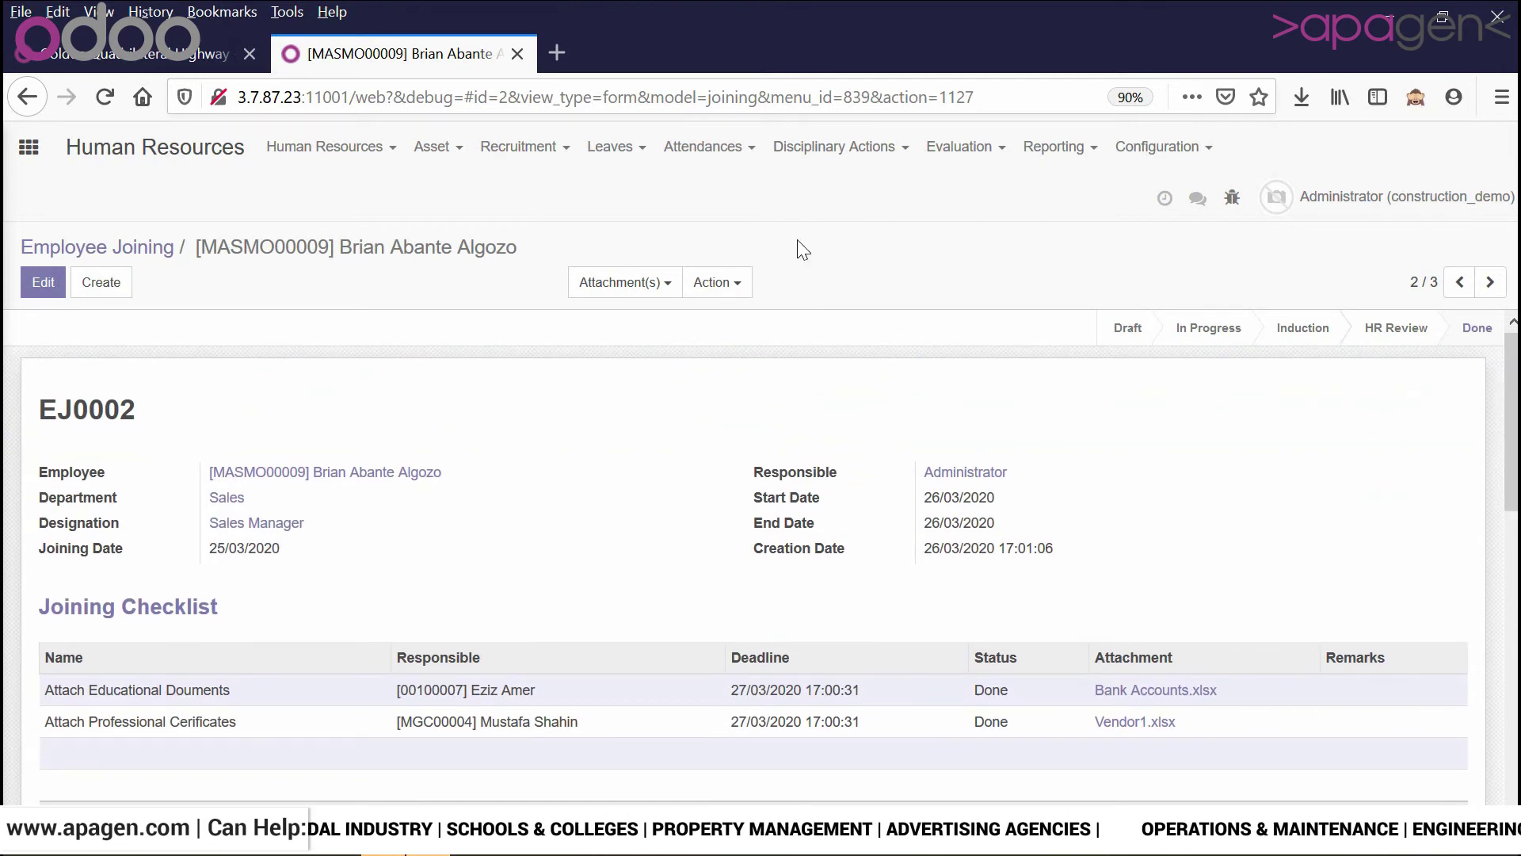
- Browse the employee asset records, covering the assets list, asset allocations and asset changes or returns
left_click(422, 155)
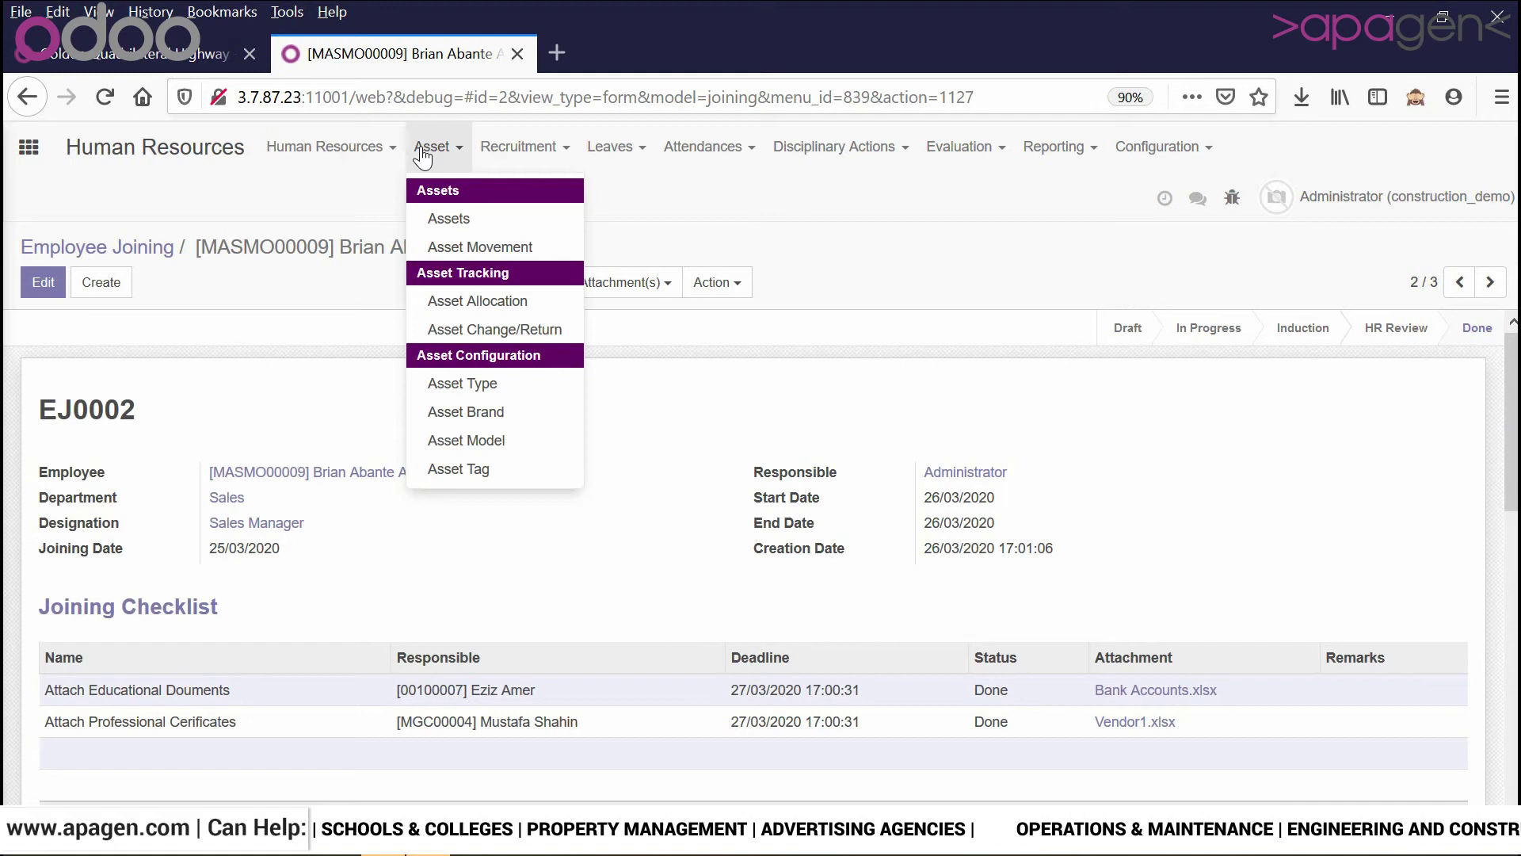
left_click(443, 220)
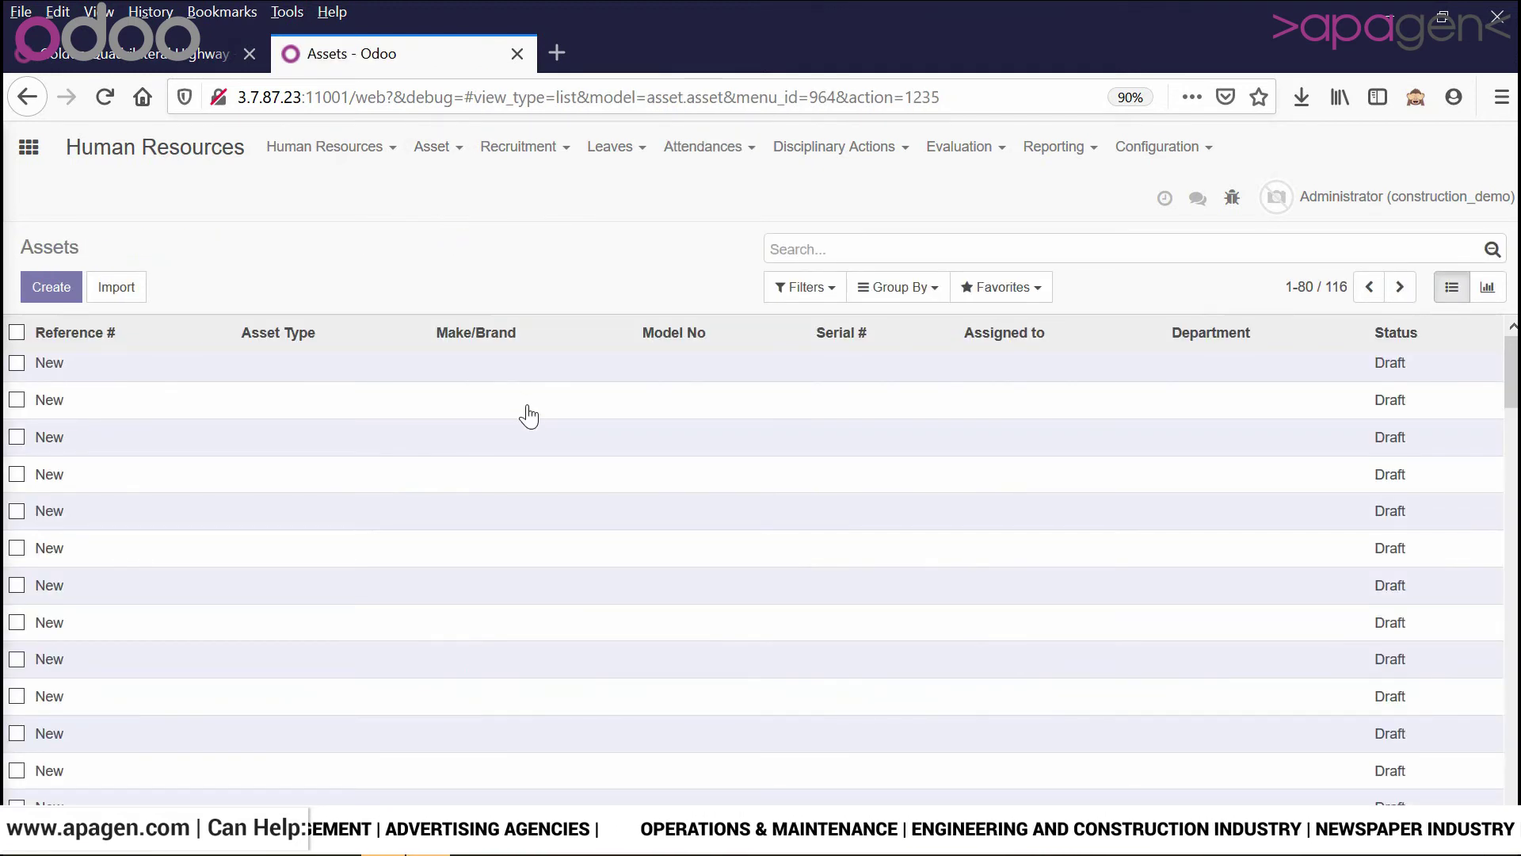
left_click(432, 148)
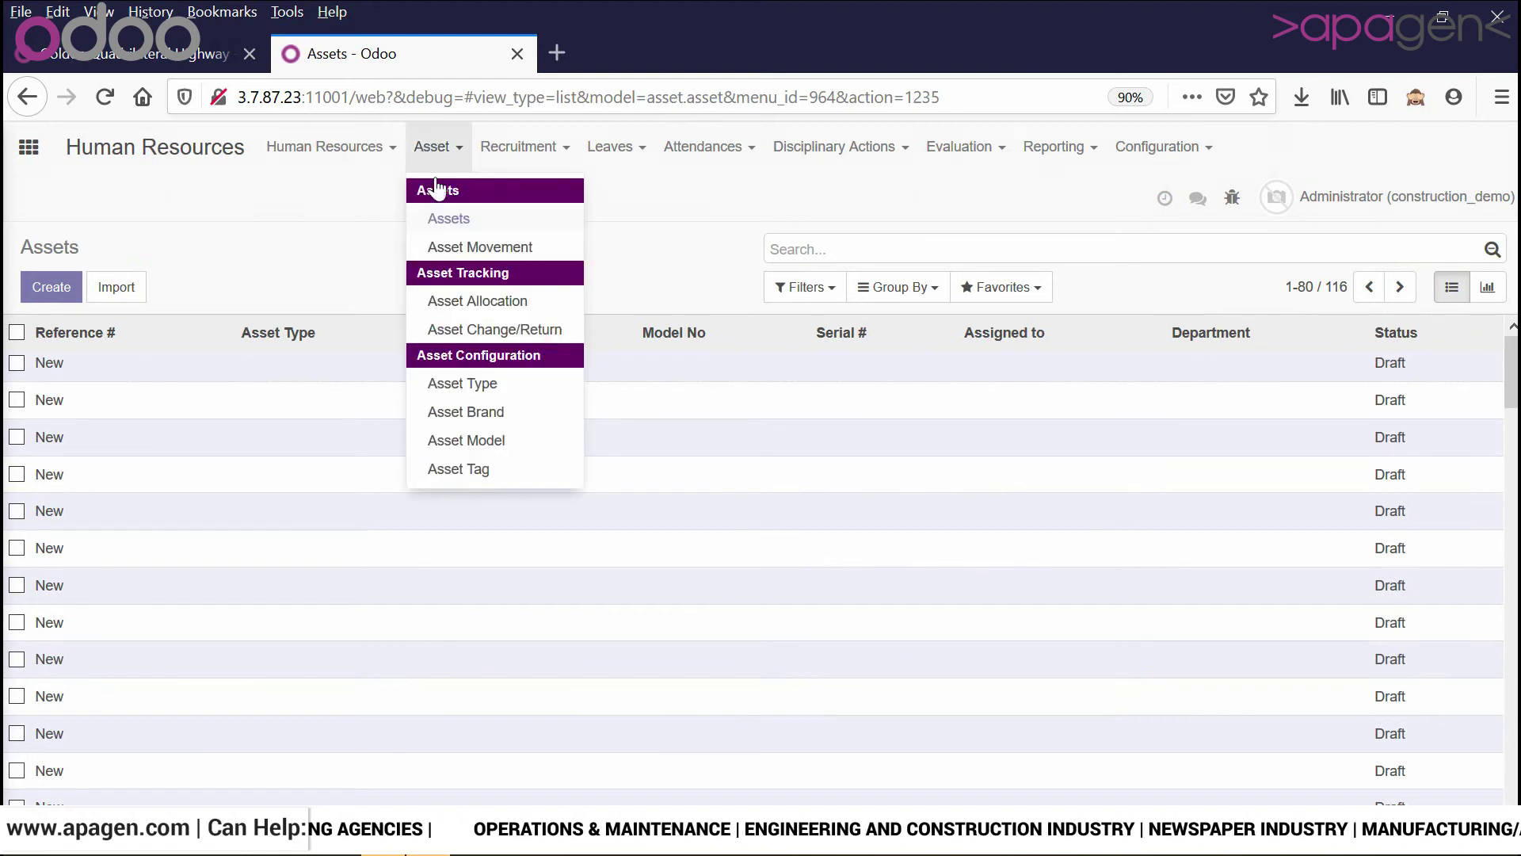
left_click(475, 301)
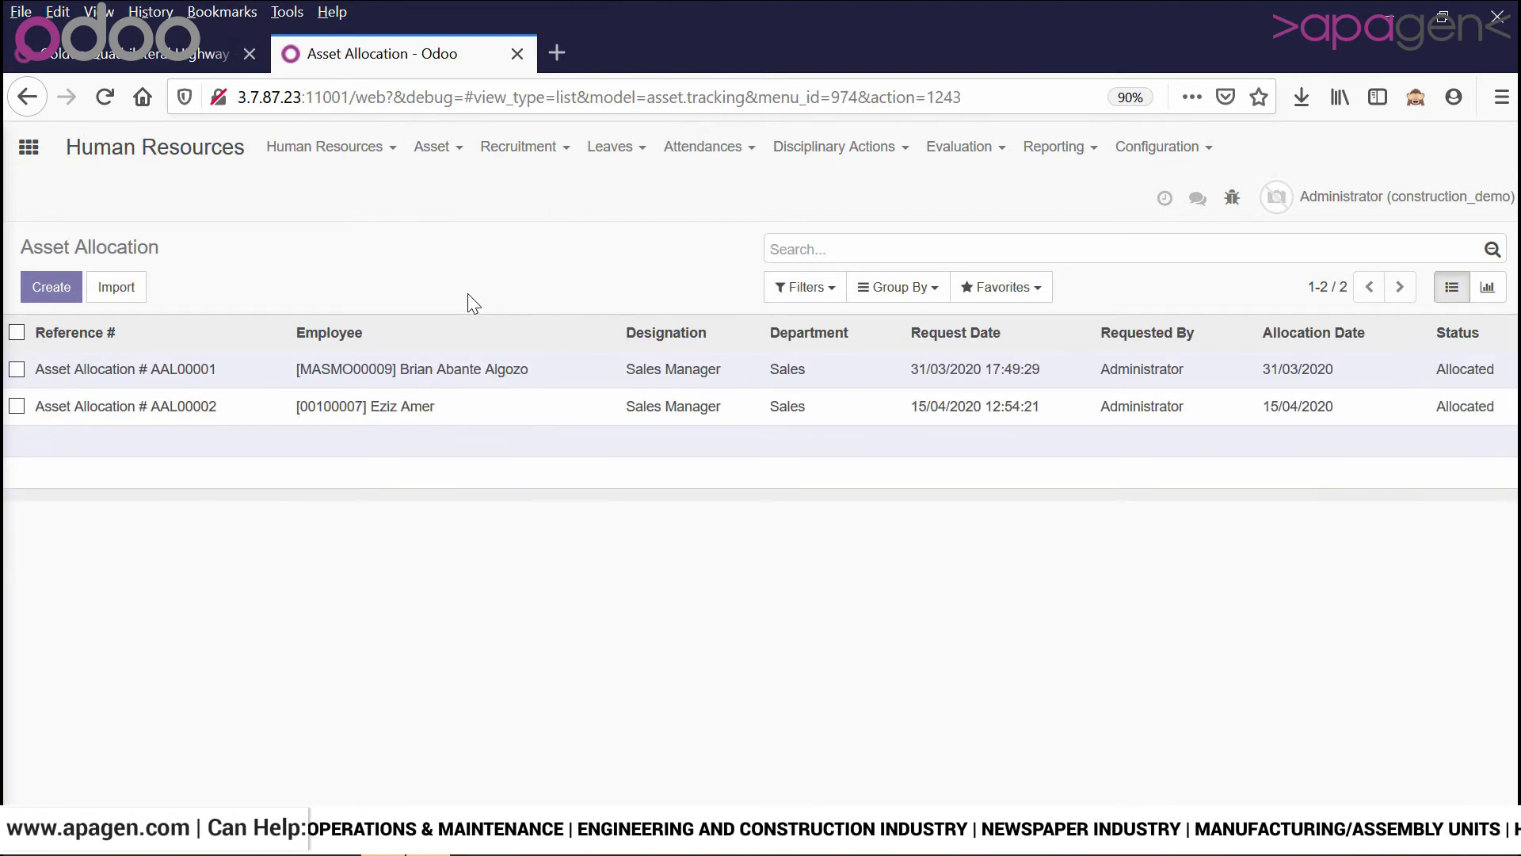
left_click(432, 157)
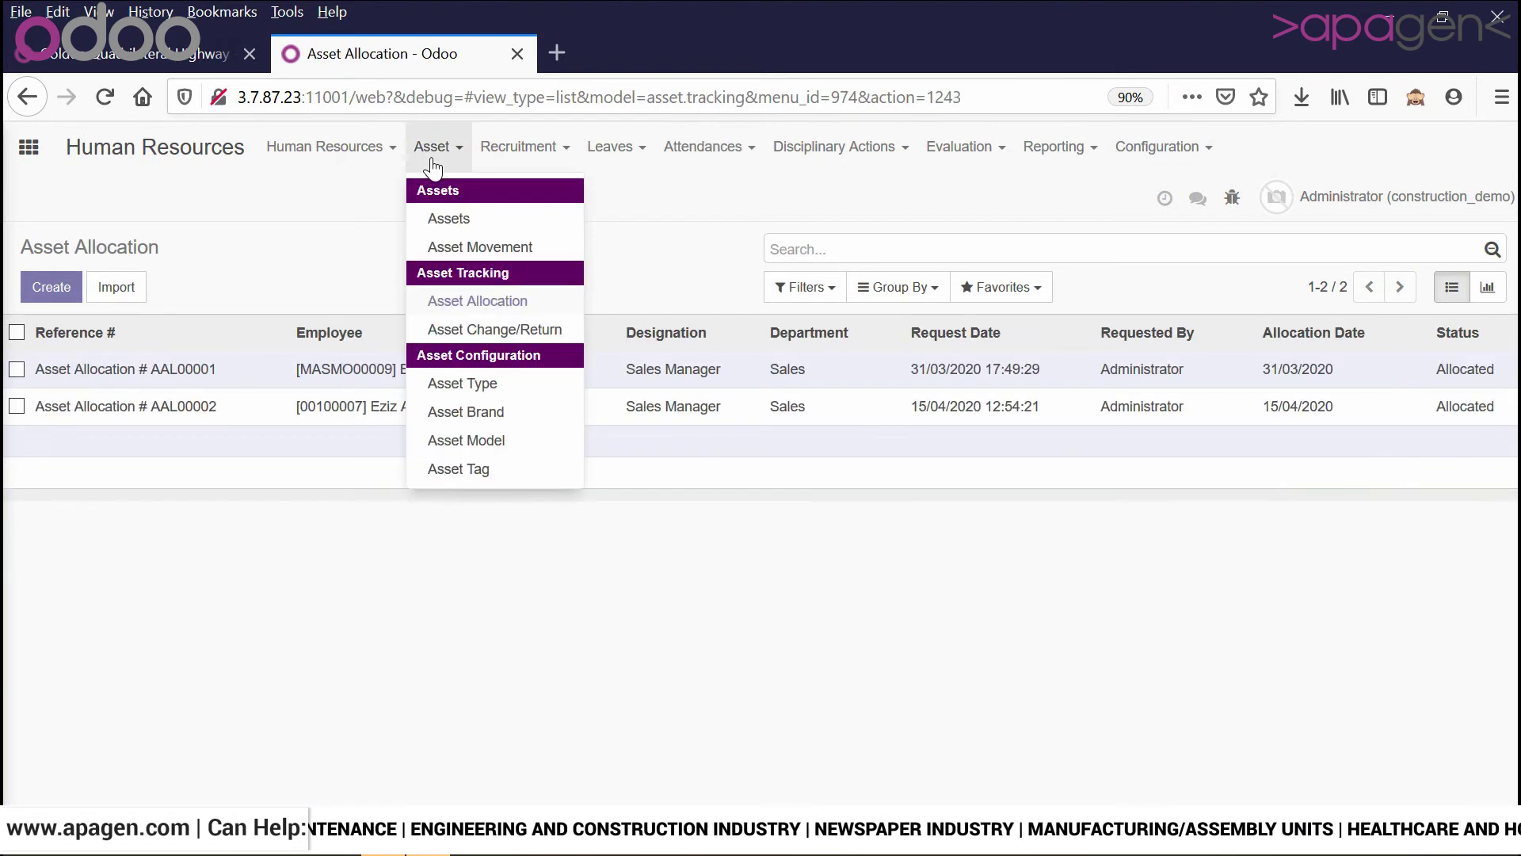
left_click(467, 329)
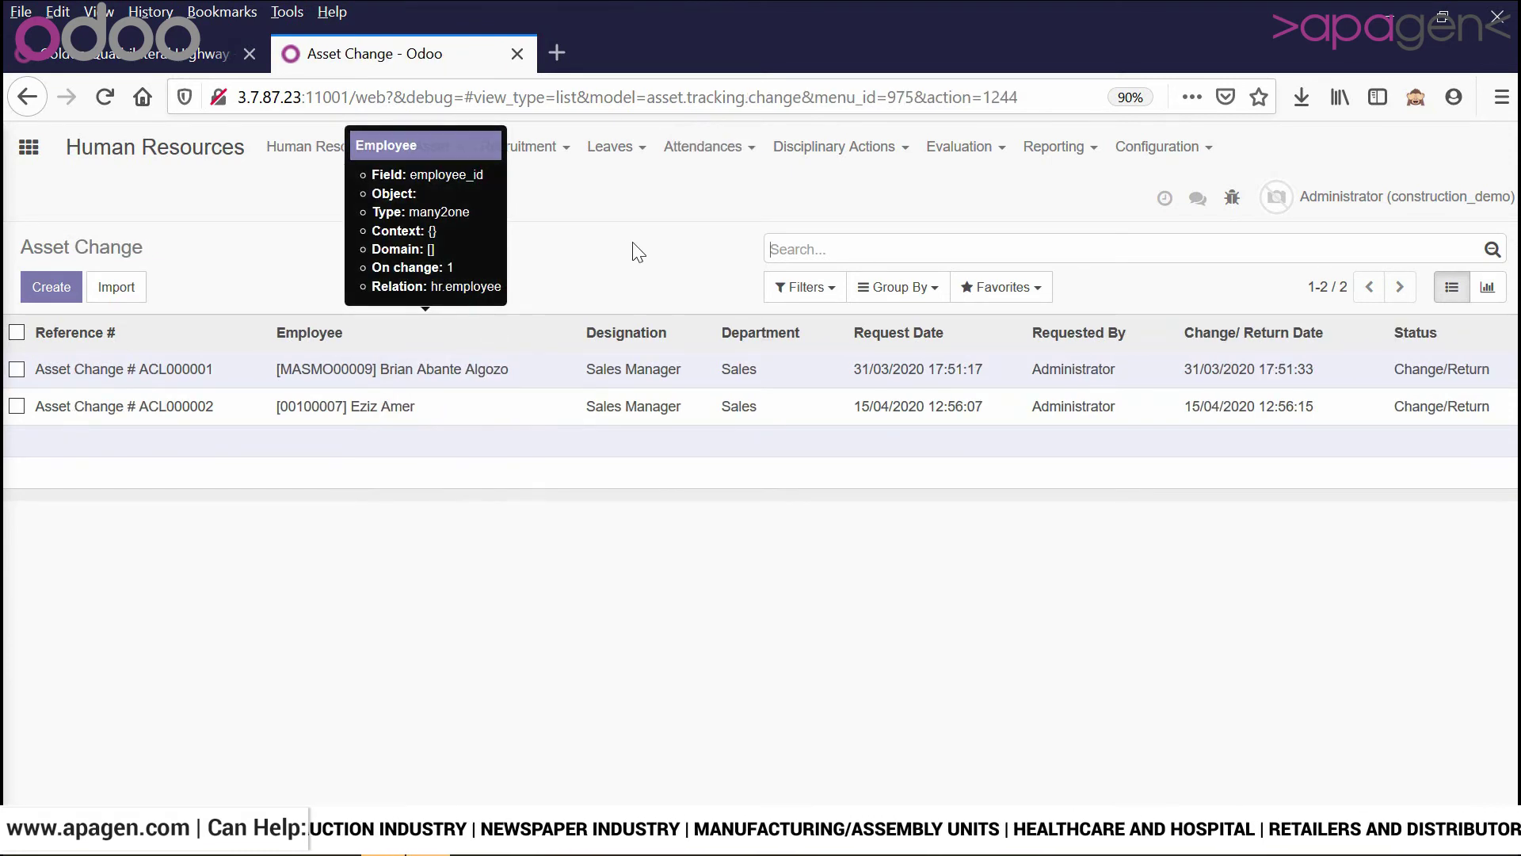
- Look over the available options for leaves, attendances and disciplinary actions
left_click(600, 162)
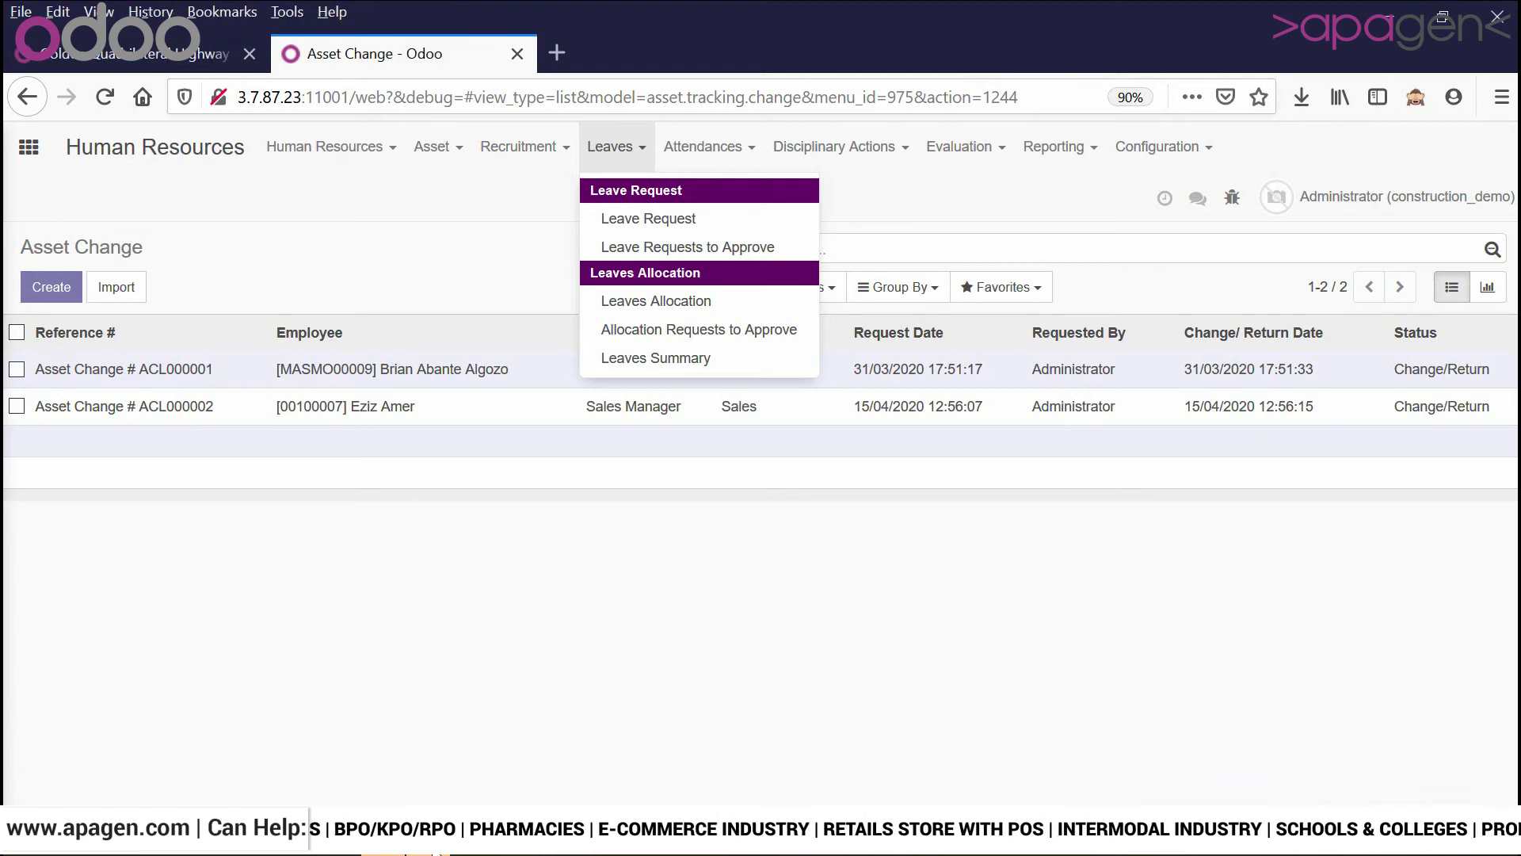
left_click(745, 147)
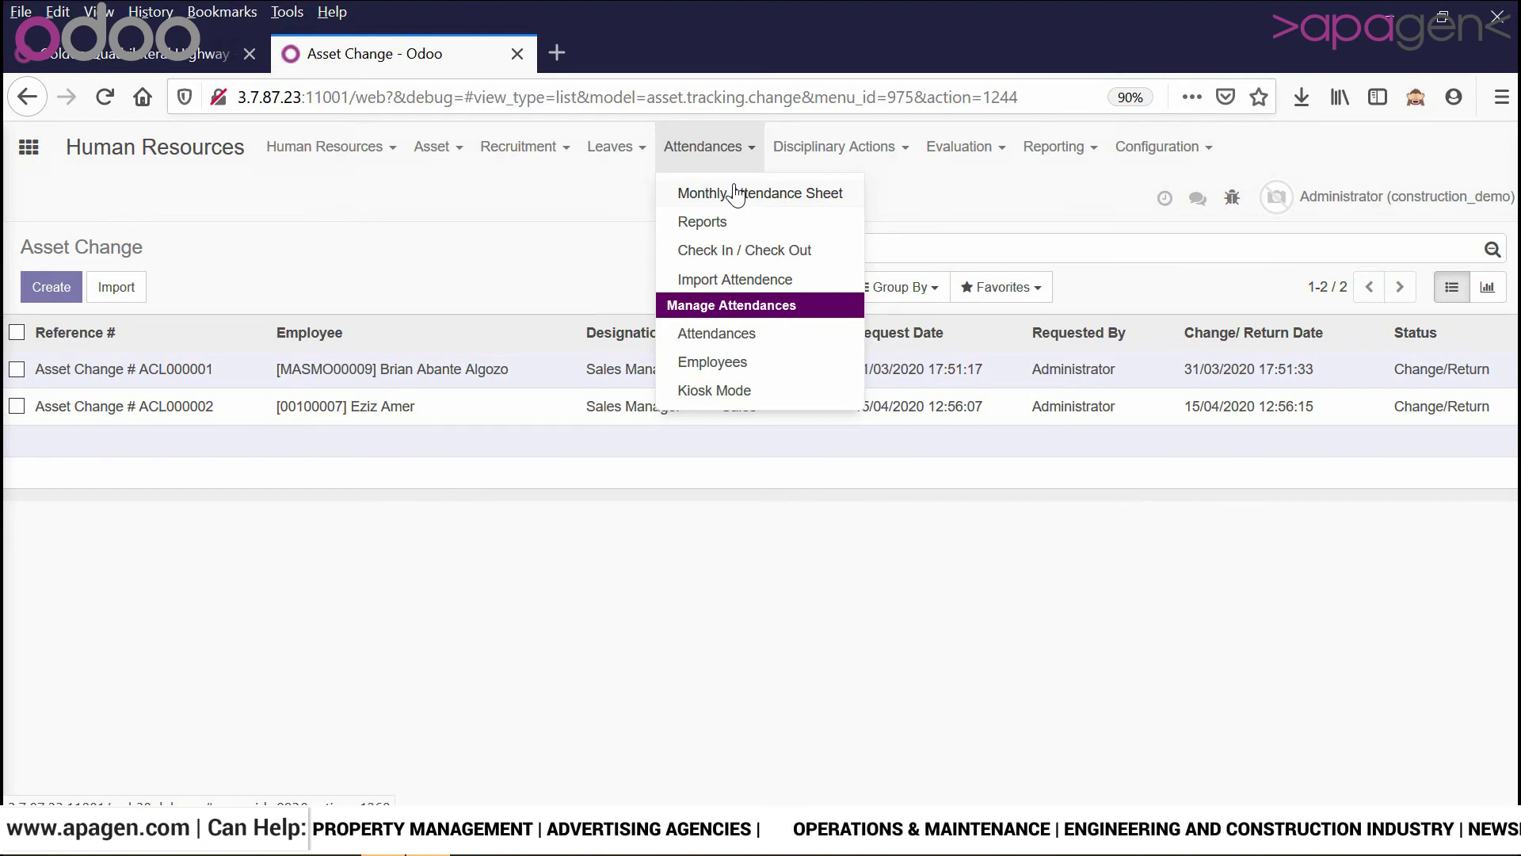
left_click(816, 164)
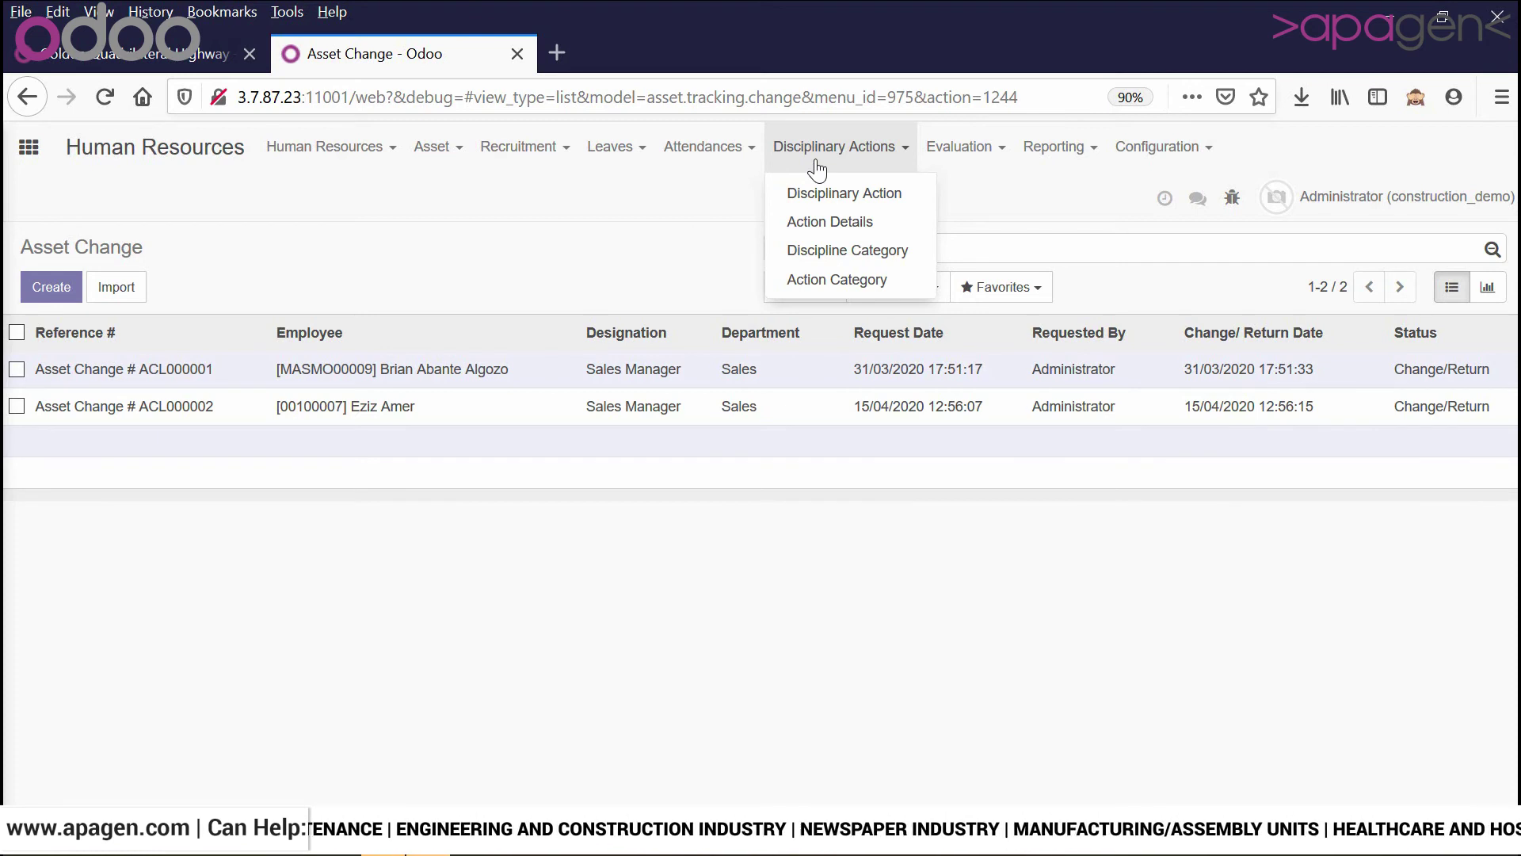
- Open the Project Manager's completed employee evaluation and review its performance parameters and sub-parameters
mouse_move(977, 162)
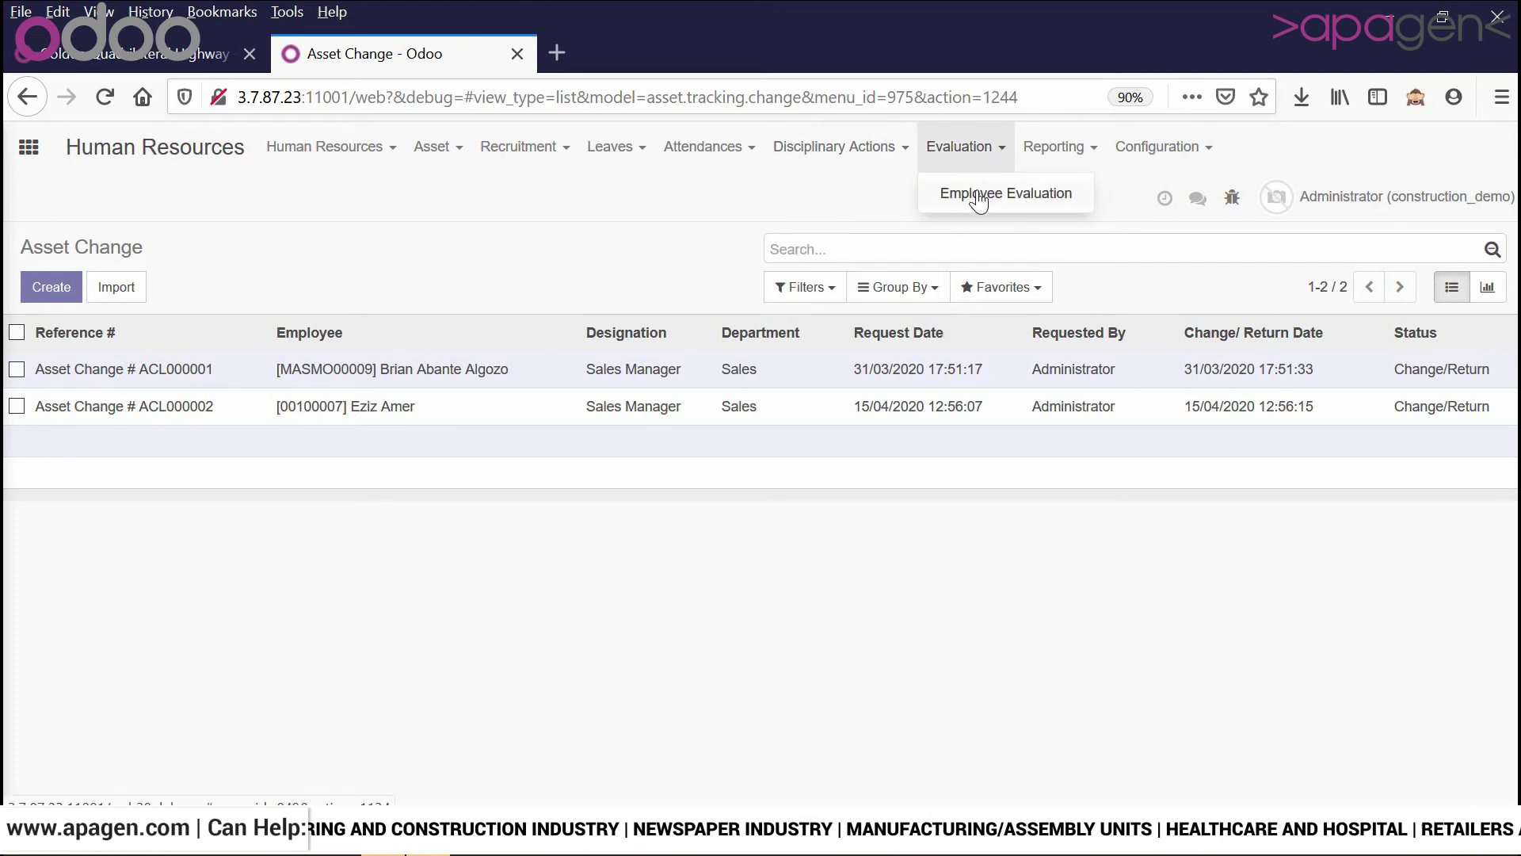
left_click(978, 198)
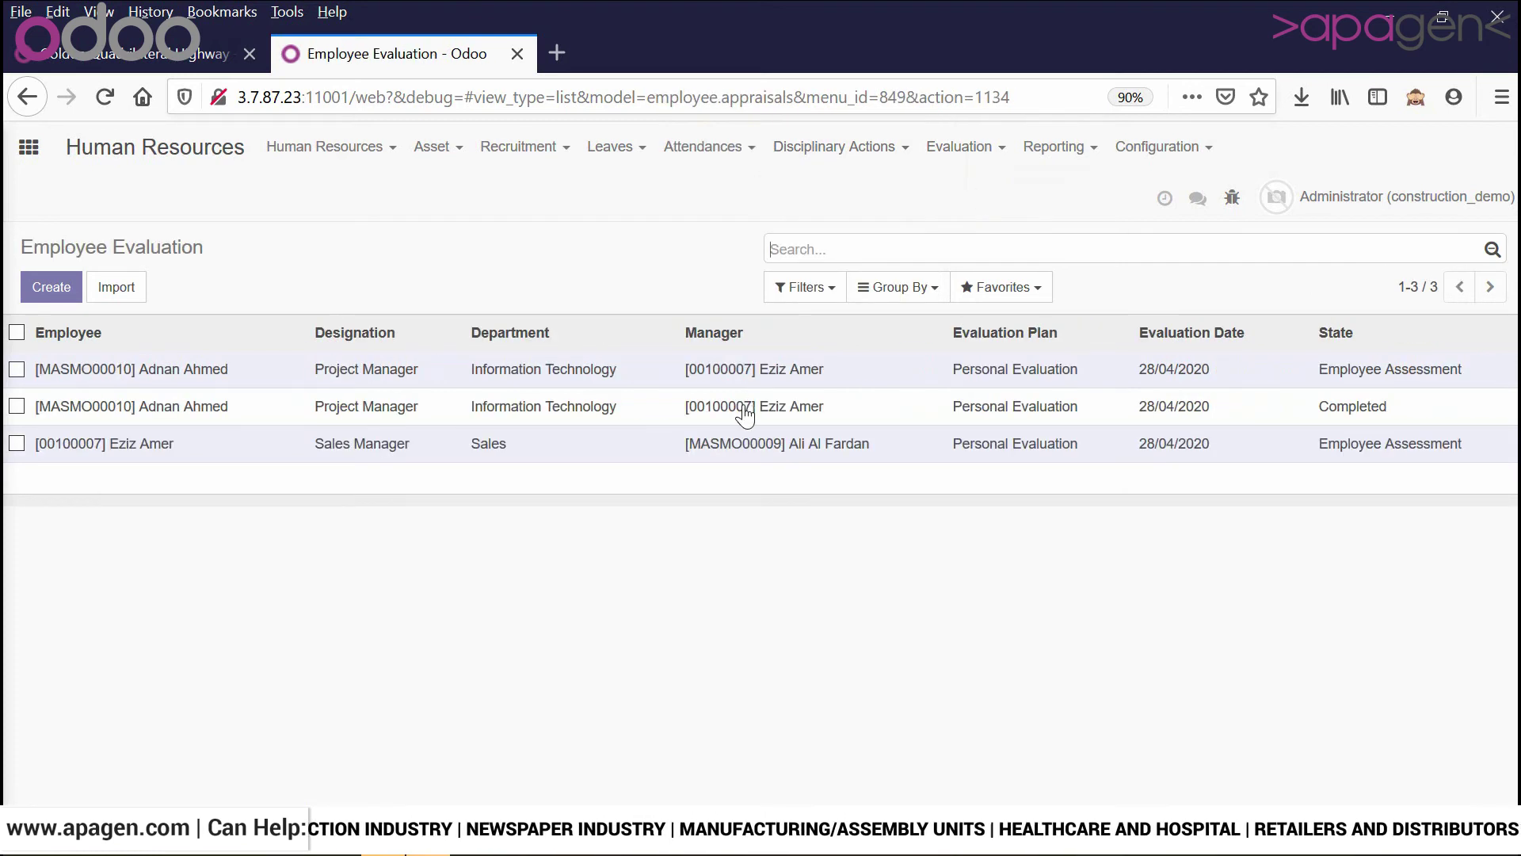
left_click(744, 408)
scroll(745, 410, "down", 2)
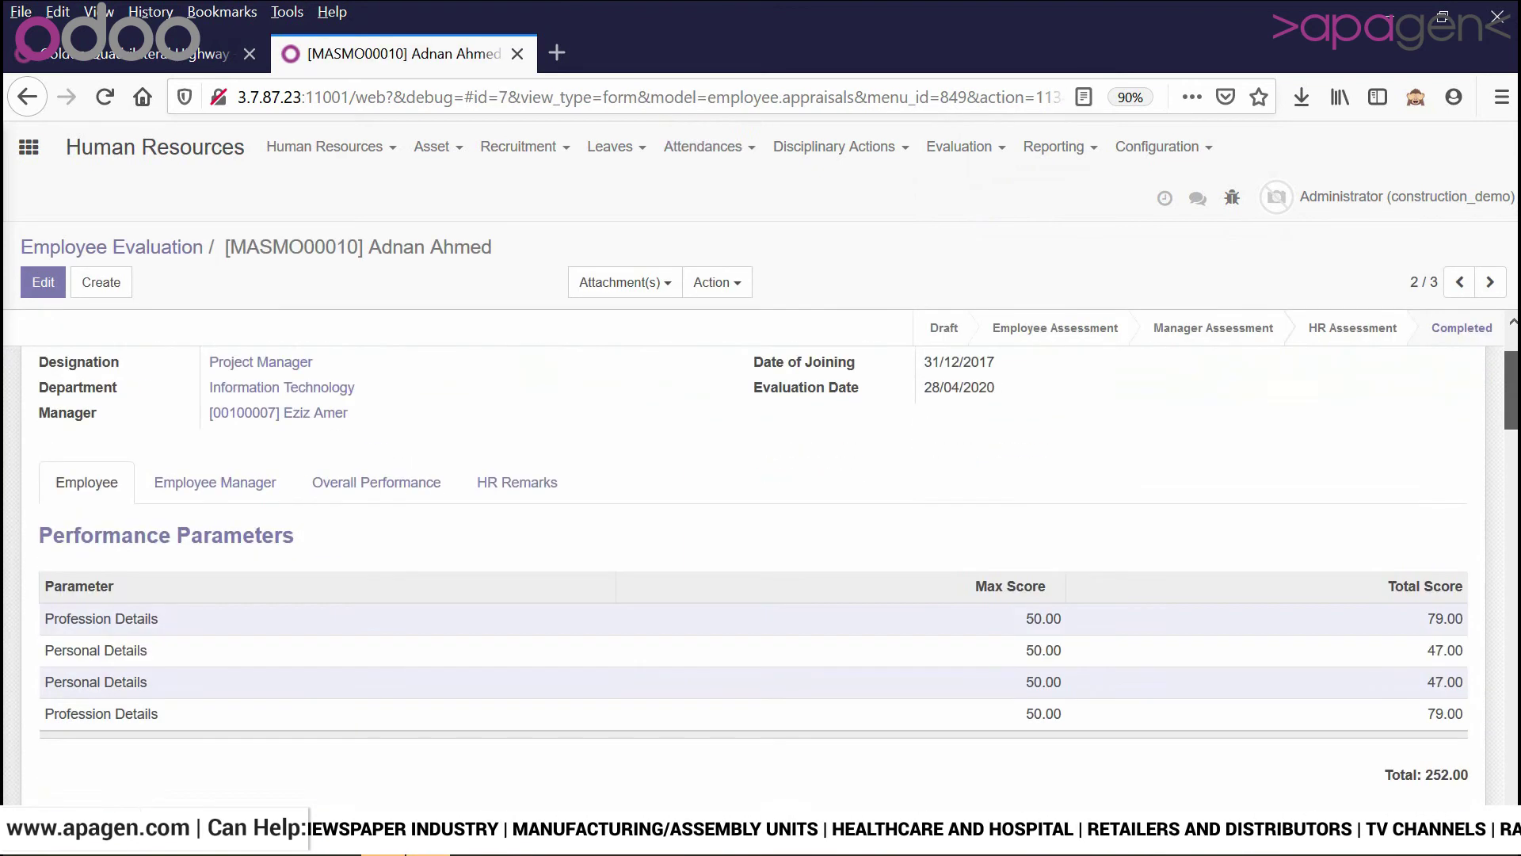
scroll(760, 577, "down", 2)
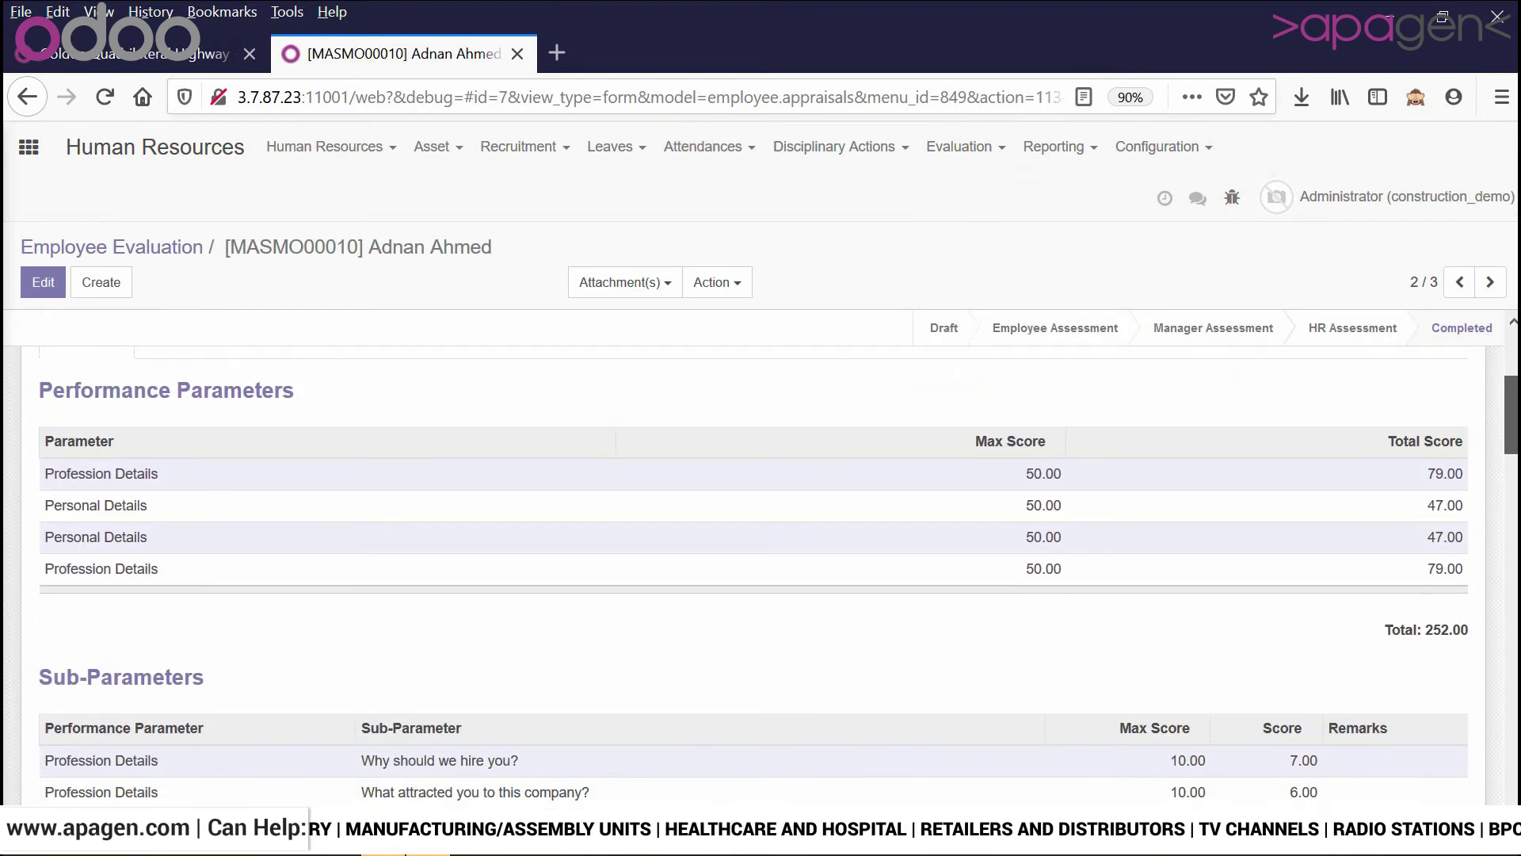
scroll(761, 554, "up", 3)
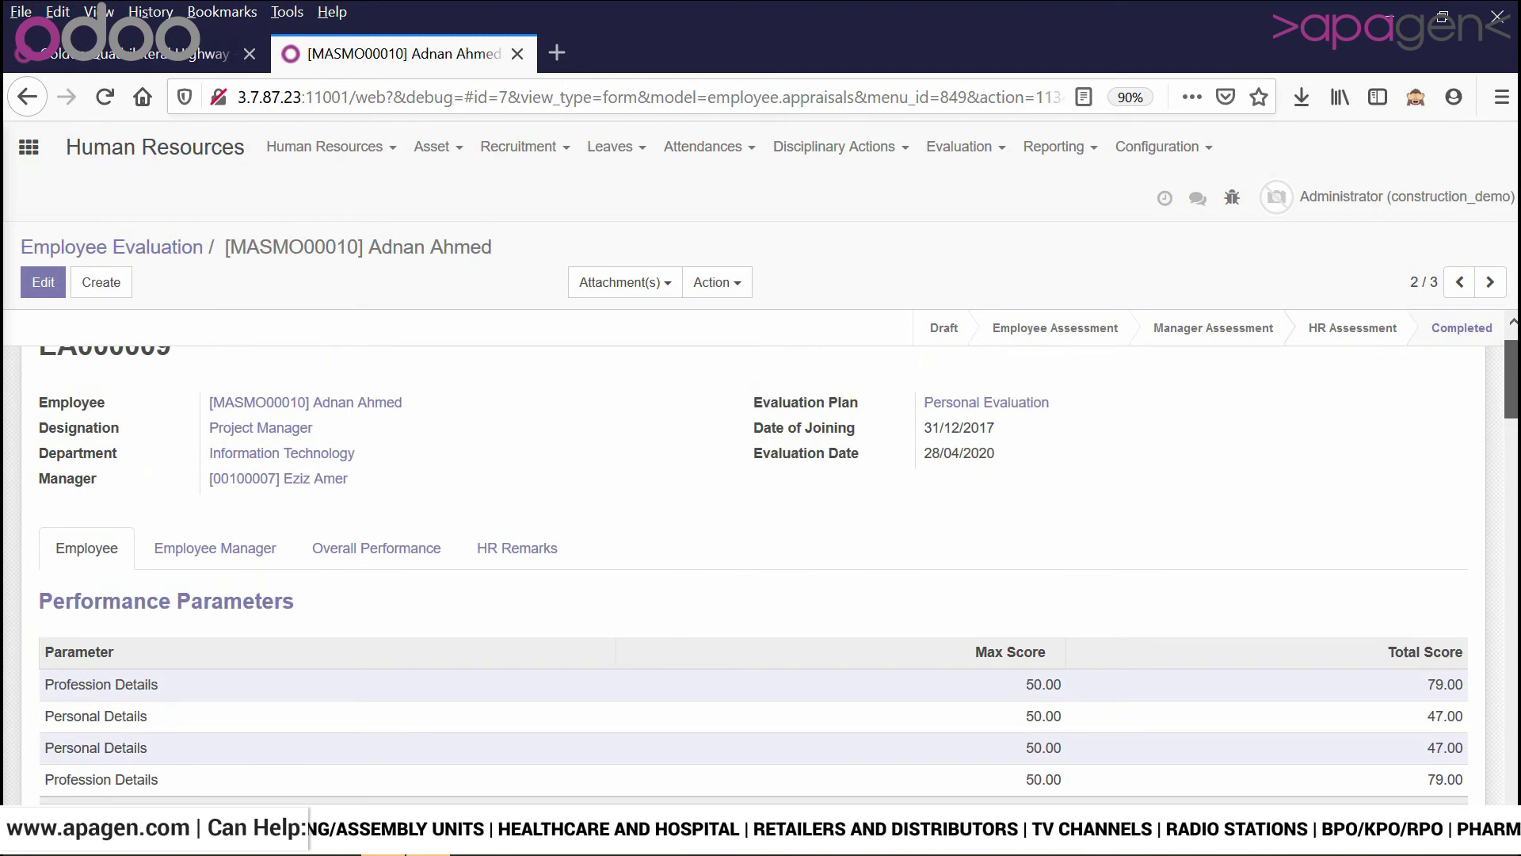
scroll(760, 570, "up", 1)
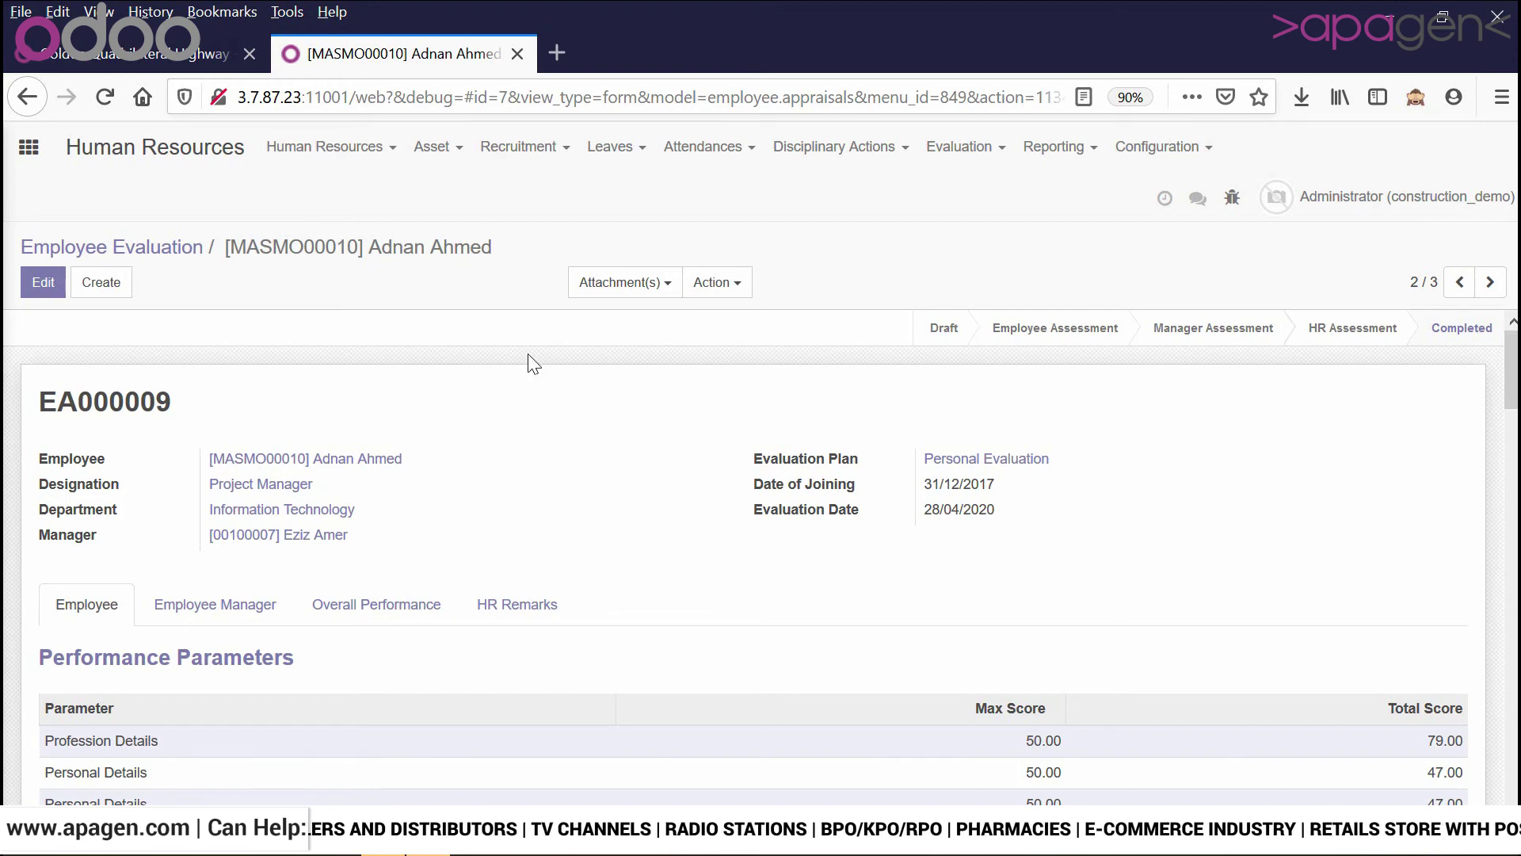
- Switch to the Payroll module to show its payslip batches, dismissing the Outlook loading window
left_click(29, 149)
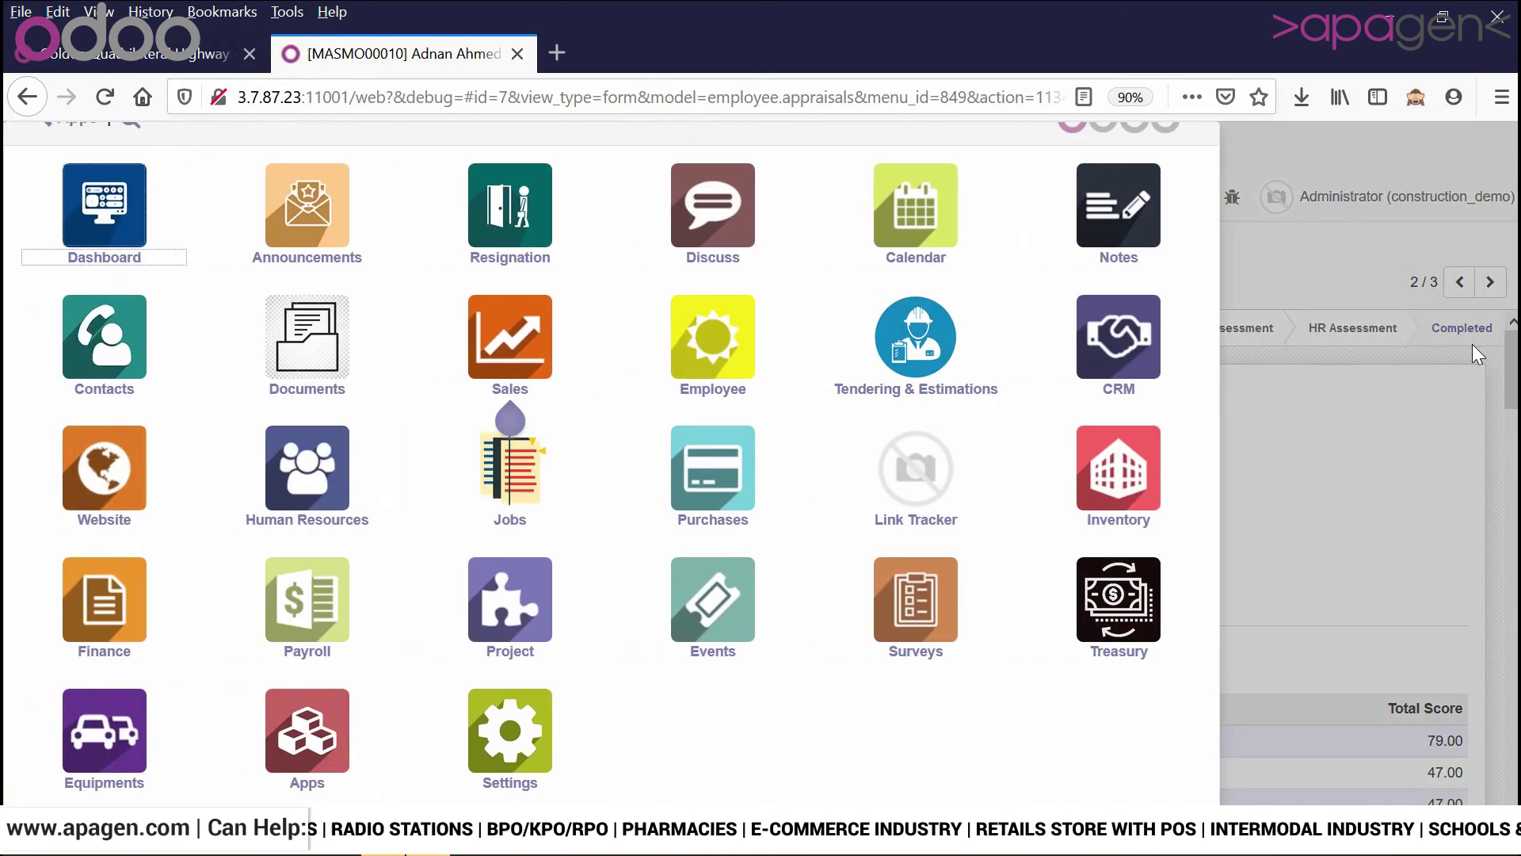
left_click(335, 590)
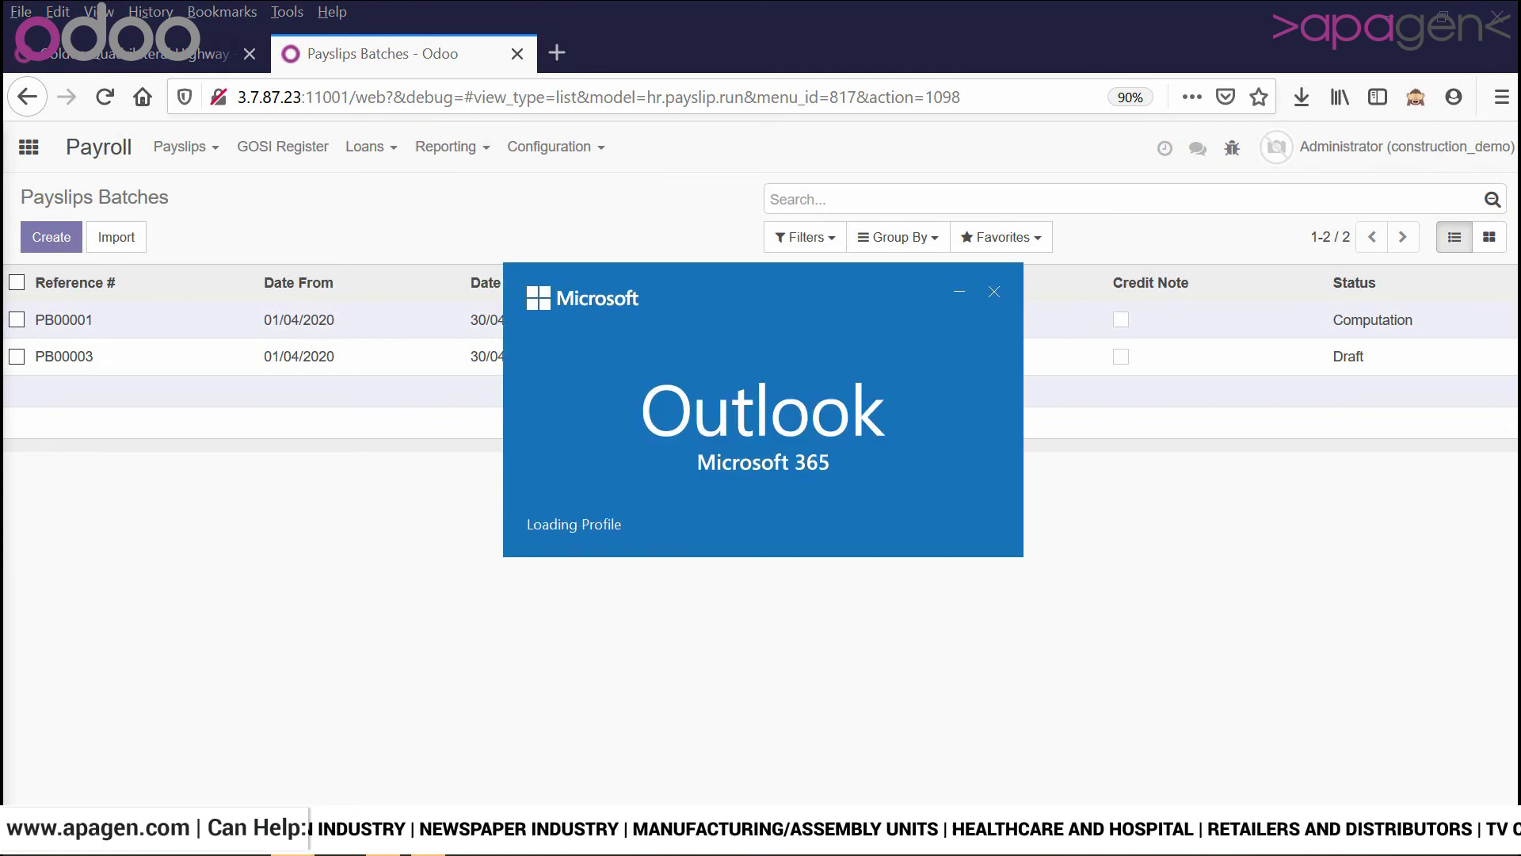
left_click(993, 299)
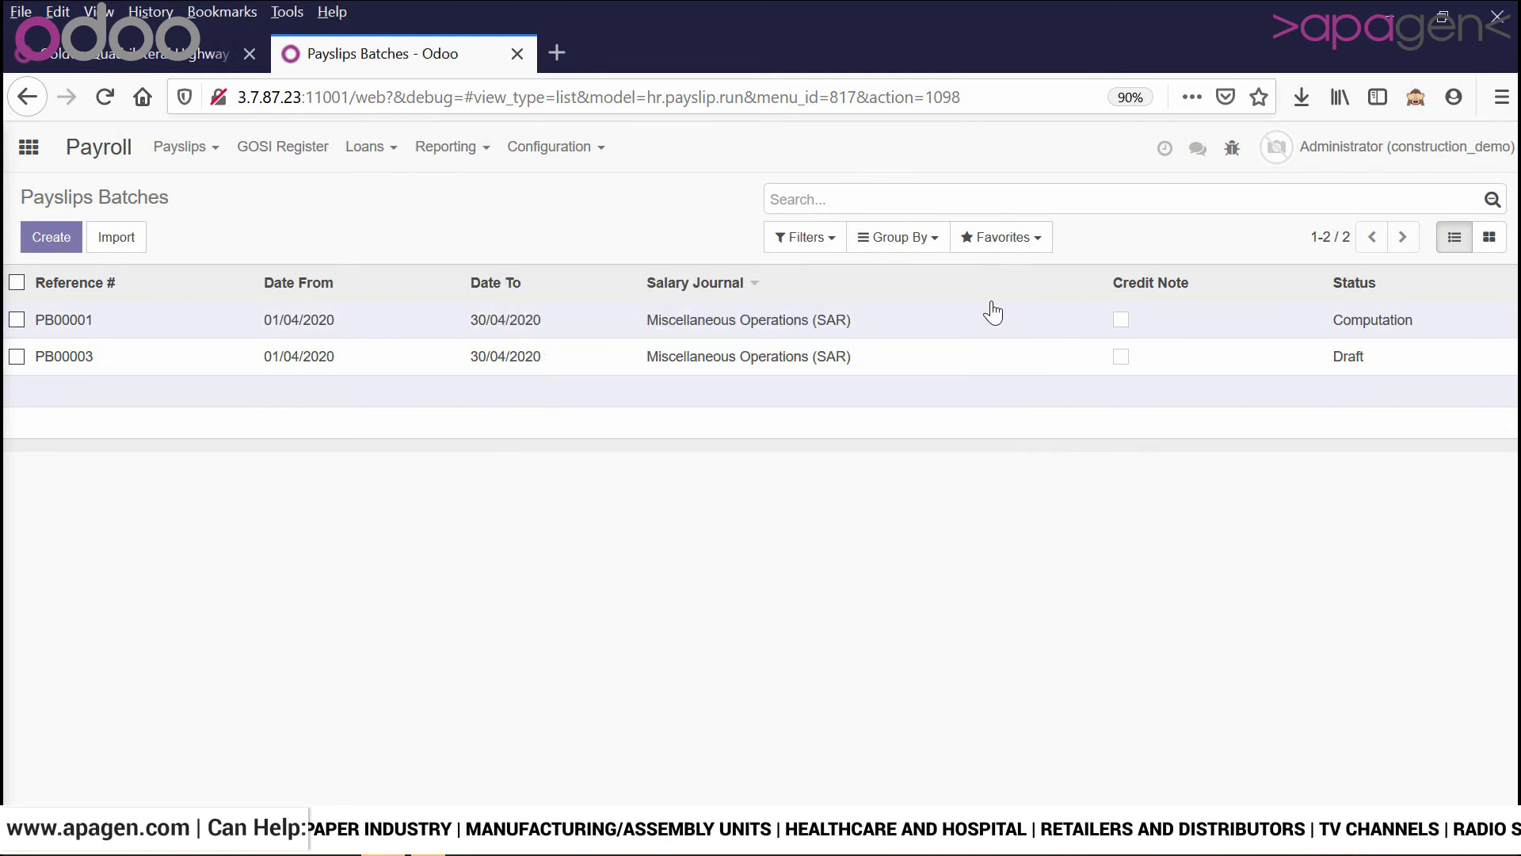